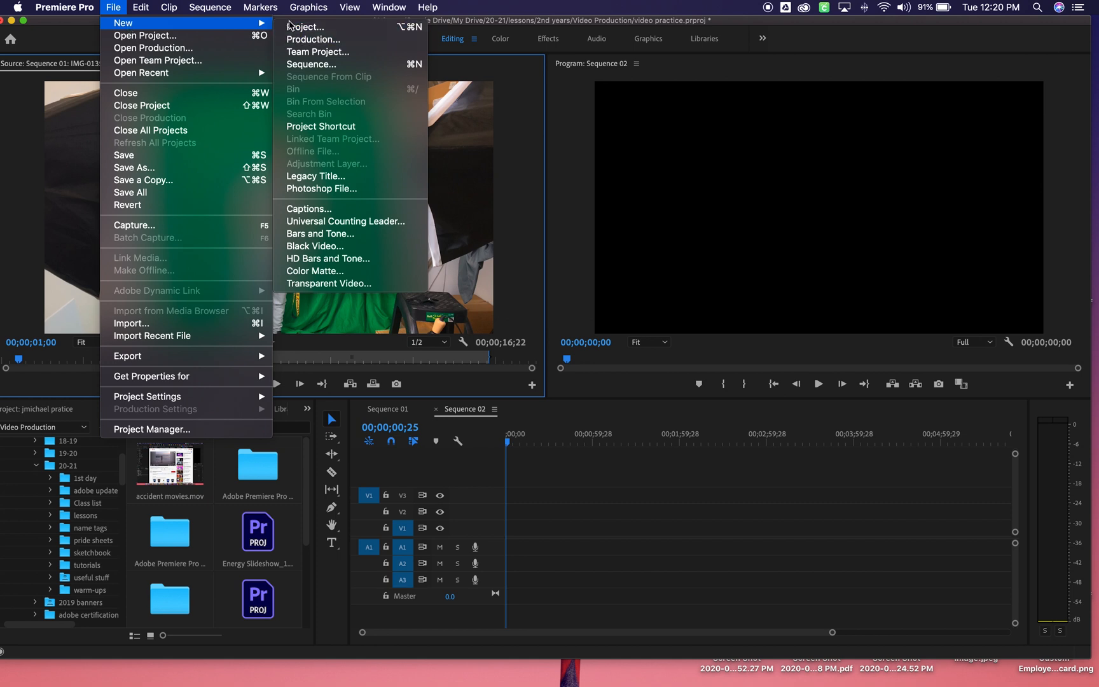
# Step: Start a new project and name it "video practice"
pyautogui.click(290, 28)
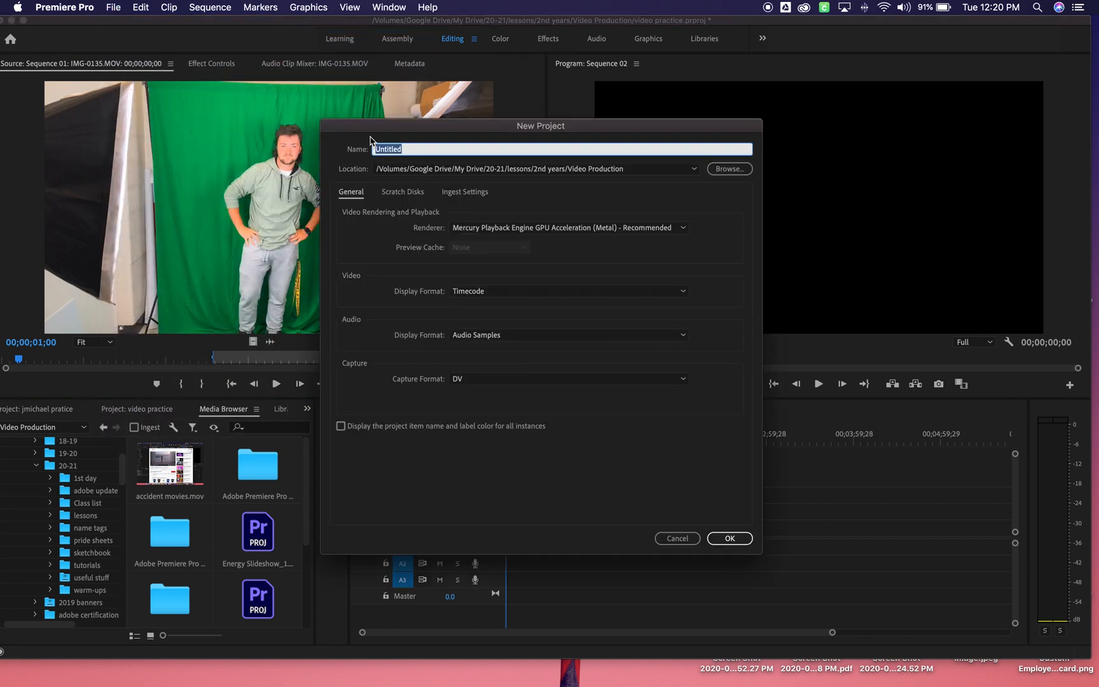
pyautogui.moveTo(382, 128); pyautogui.dragTo(316, 95)
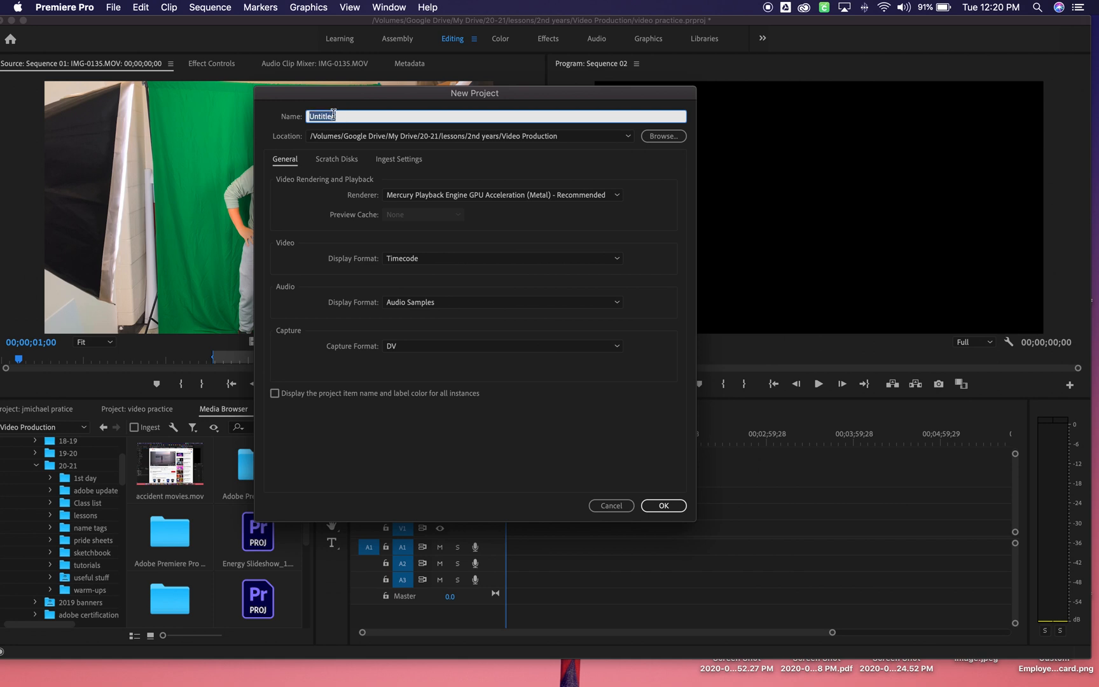
pyautogui.write('video practice')
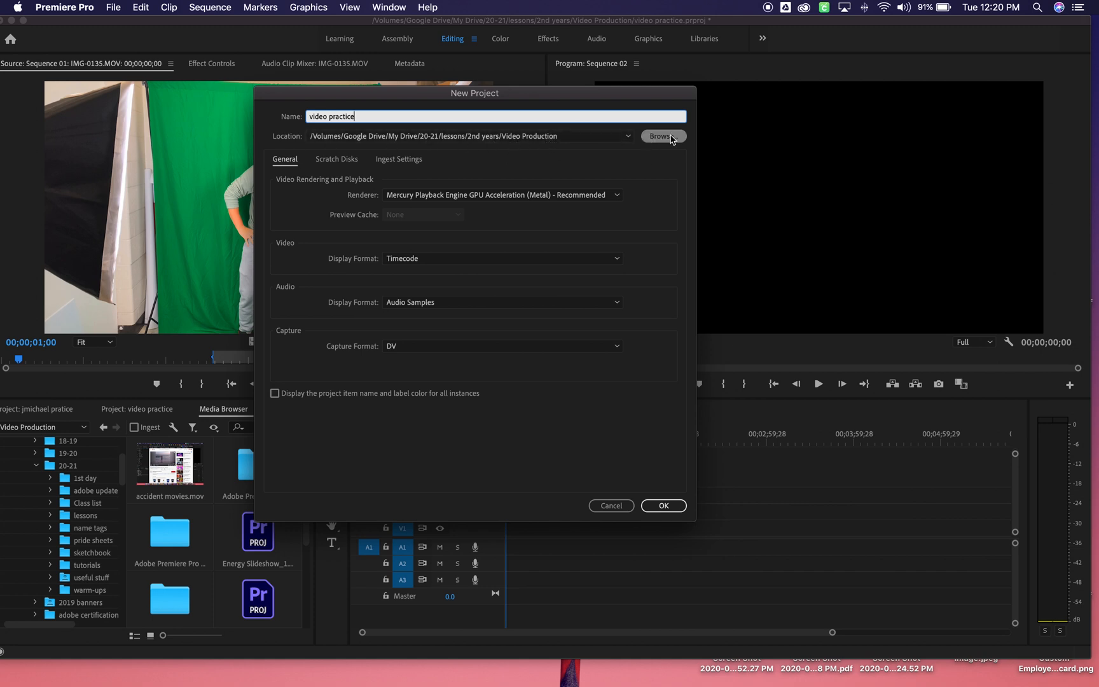
# Step: Create the project with the Mercury Playback Engine GPU Acceleration (Metal) renderer, Timecode and Audio Samples display formats, overwriting the existing project file
pyautogui.click(621, 195)
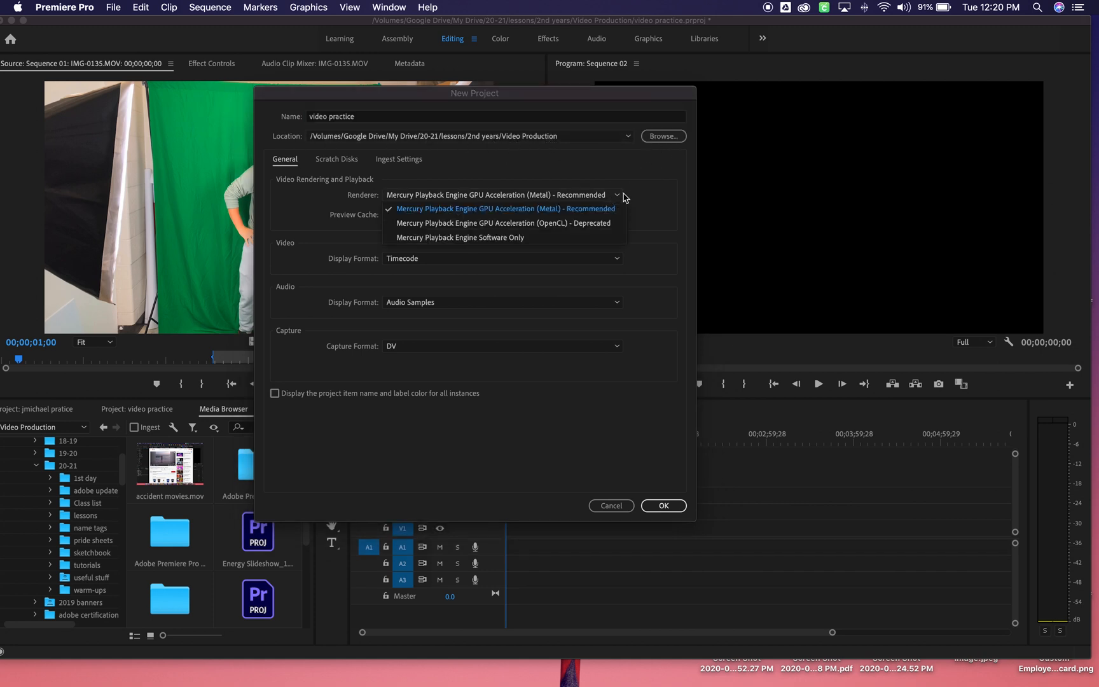
pyautogui.click(397, 210)
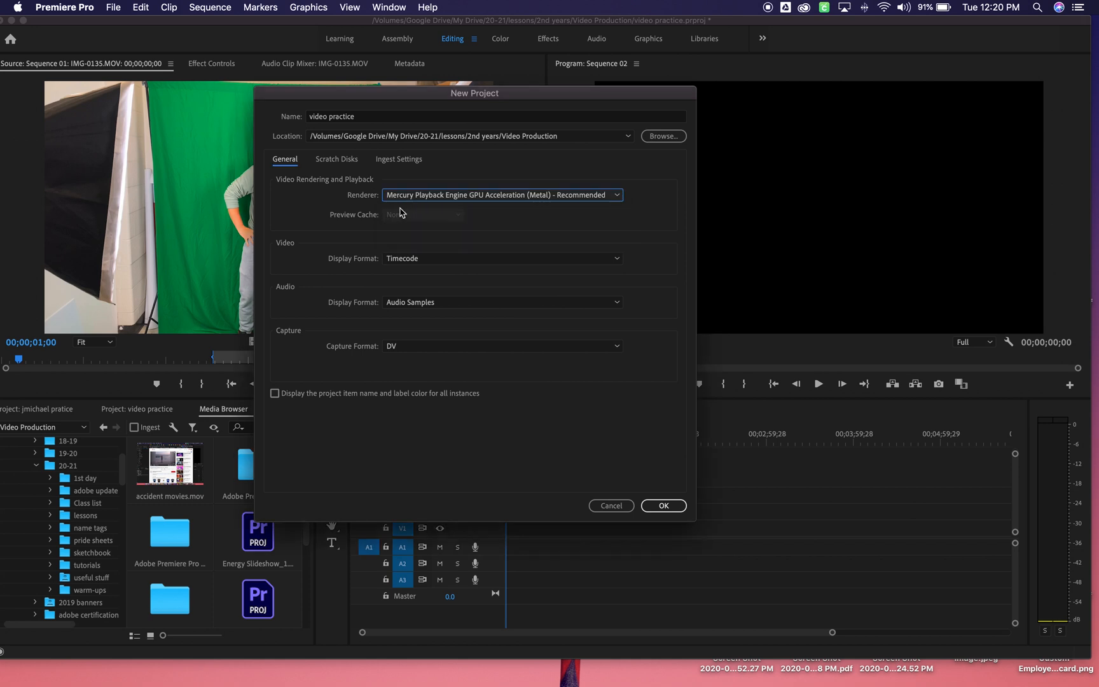
pyautogui.click(401, 260)
pyautogui.click(401, 265)
pyautogui.click(396, 300)
pyautogui.click(398, 311)
pyautogui.click(662, 503)
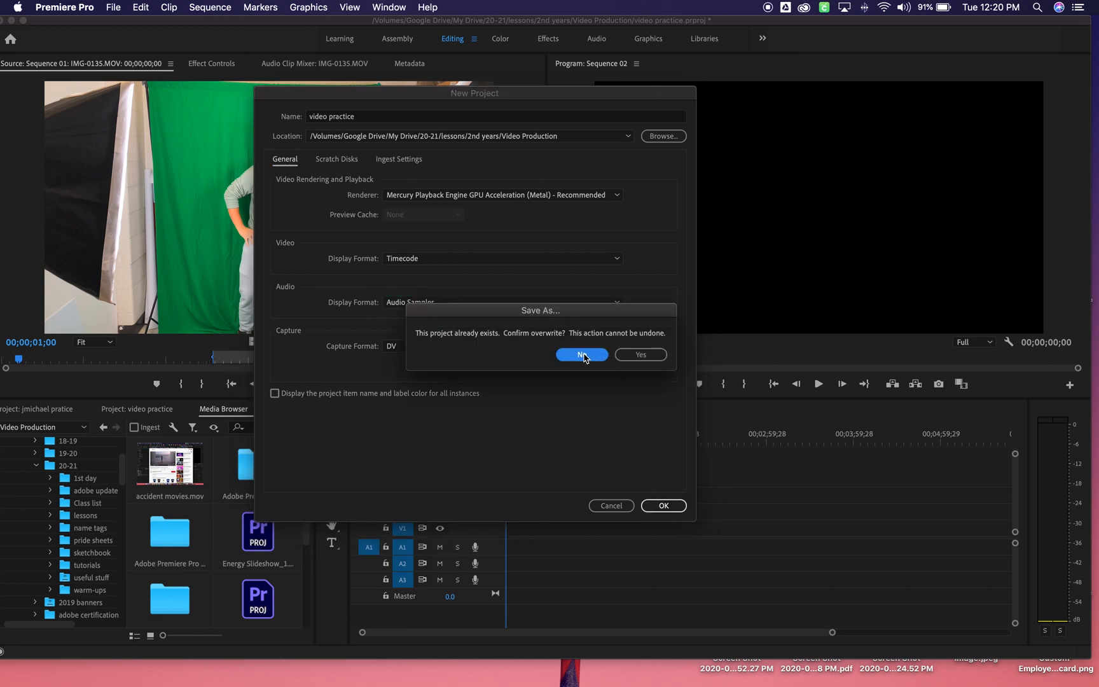
pyautogui.click(641, 355)
pyautogui.click(640, 356)
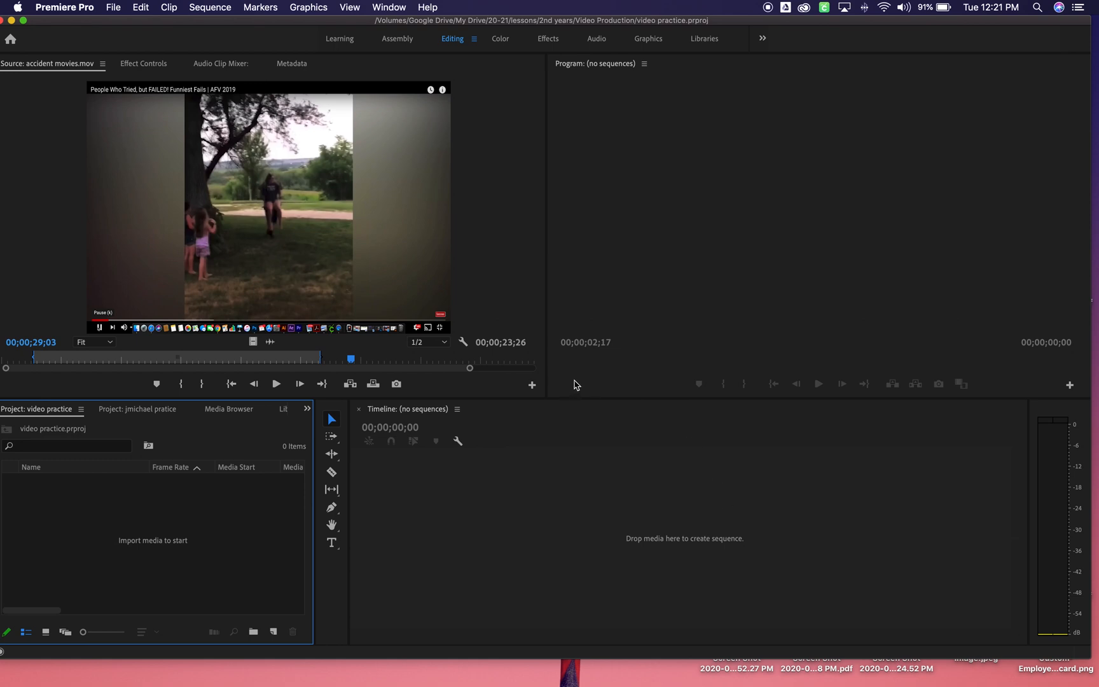
# Step: Move the application window fully into view and slightly widen the source monitor area
pyautogui.moveTo(53, 22); pyautogui.dragTo(75, 23)
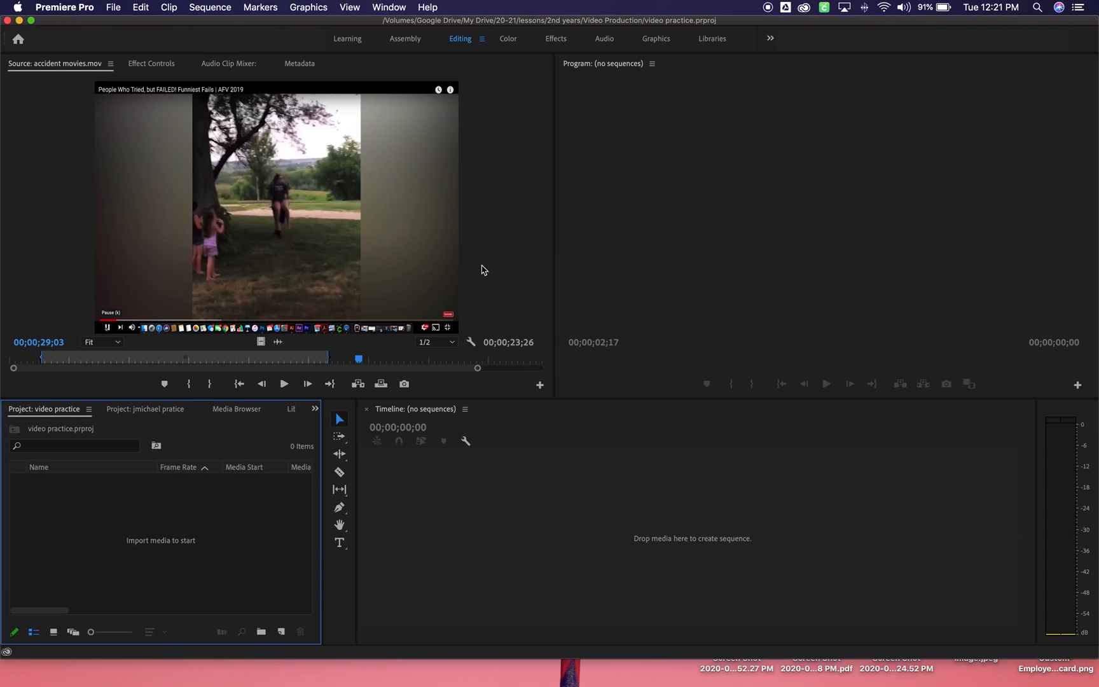
pyautogui.moveTo(557, 255)
pyautogui.mouseDown()
pyautogui.moveTo(444, 248)
pyautogui.moveTo(591, 253)
pyautogui.moveTo(478, 250)
pyautogui.moveTo(559, 250)
pyautogui.mouseUp()
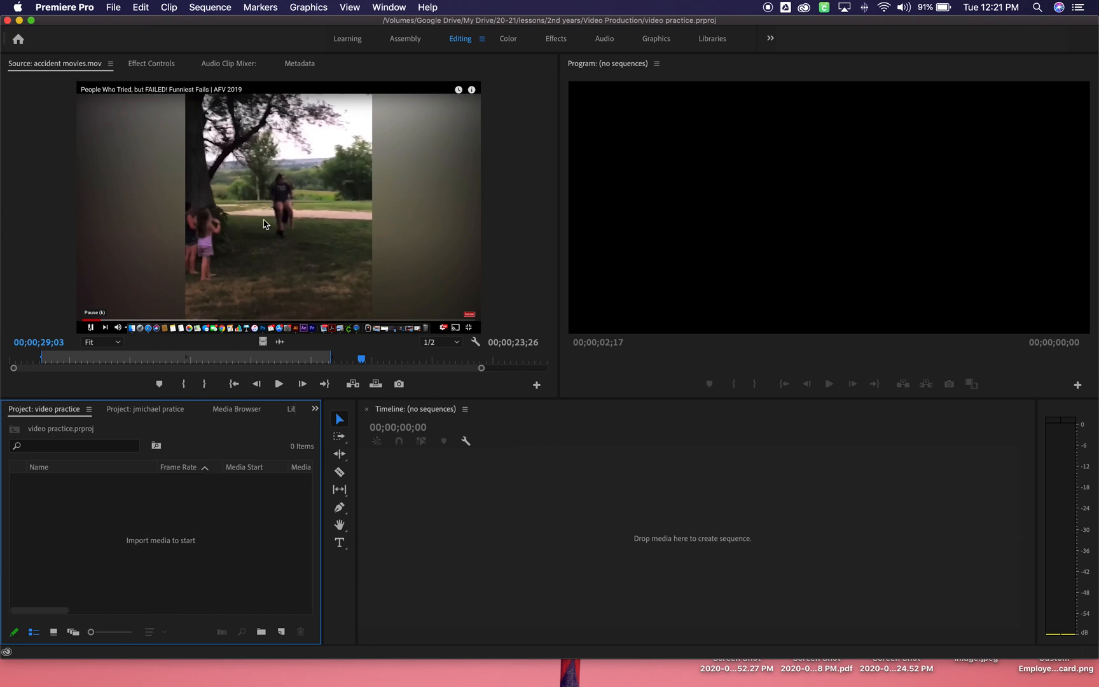
# Step: Browse the media through lessons, 2nd years and Video Production to the green screen folder
pyautogui.click(128, 411)
pyautogui.click(48, 412)
pyautogui.click(140, 411)
pyautogui.click(230, 411)
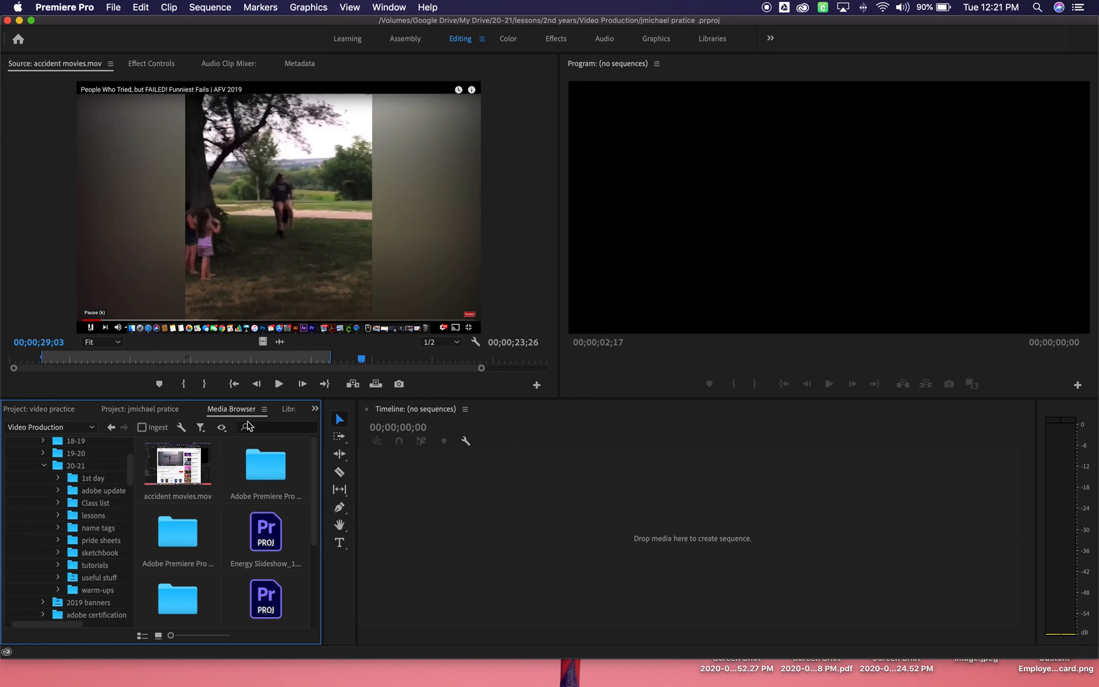
pyautogui.scroll(-3, 88, 516)
pyautogui.scroll(3, 88, 517)
pyautogui.click(58, 515)
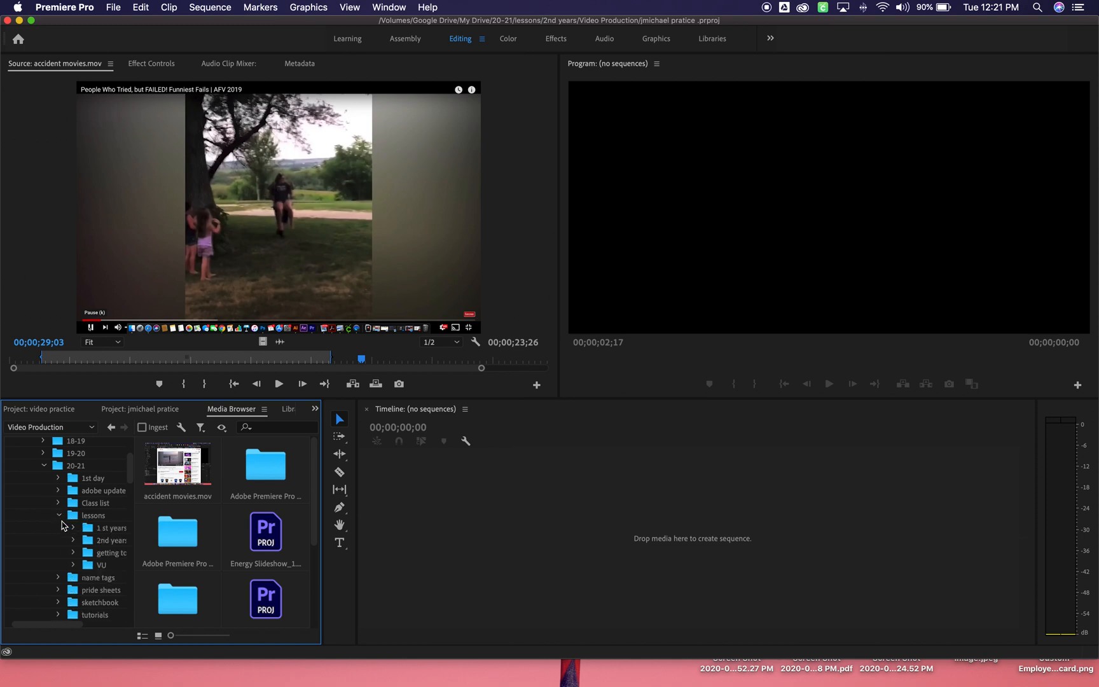
pyautogui.click(72, 540)
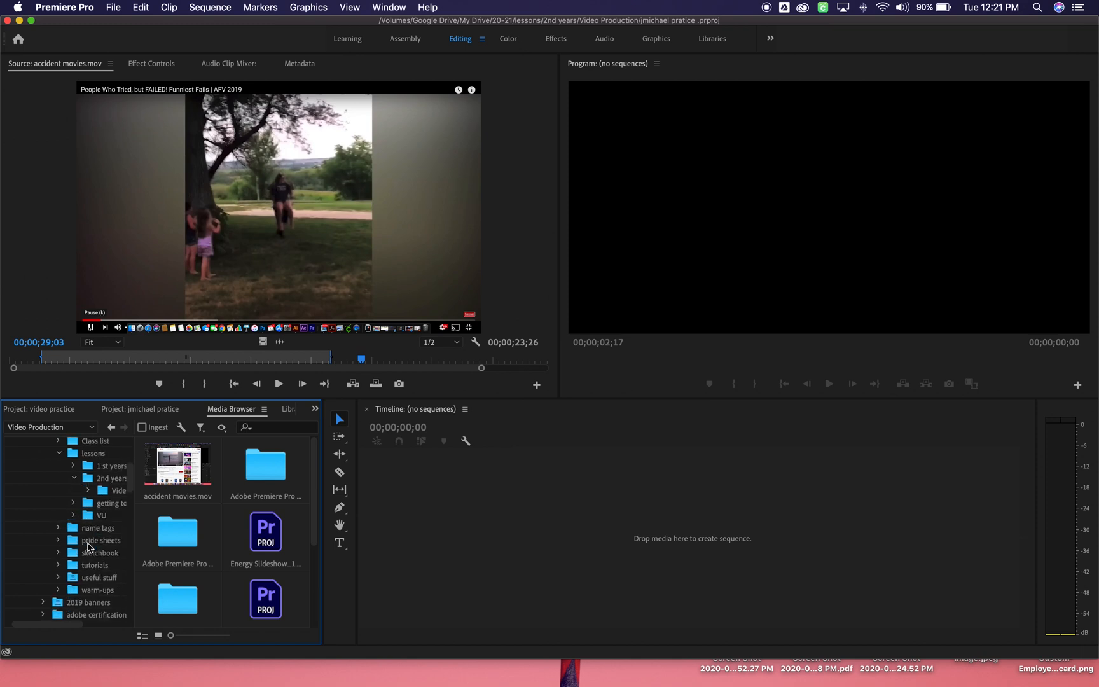
pyautogui.scroll(-5, 108, 518)
pyautogui.hscroll(2, 108, 518)
pyautogui.click(51, 490)
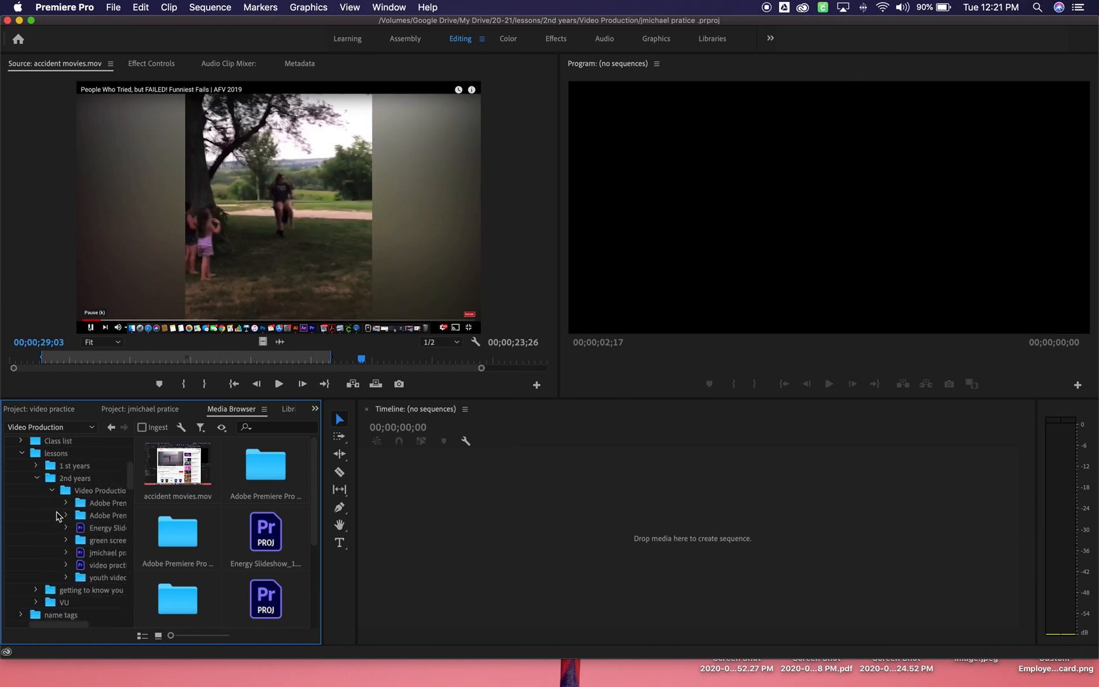
pyautogui.hscroll(3, 113, 520)
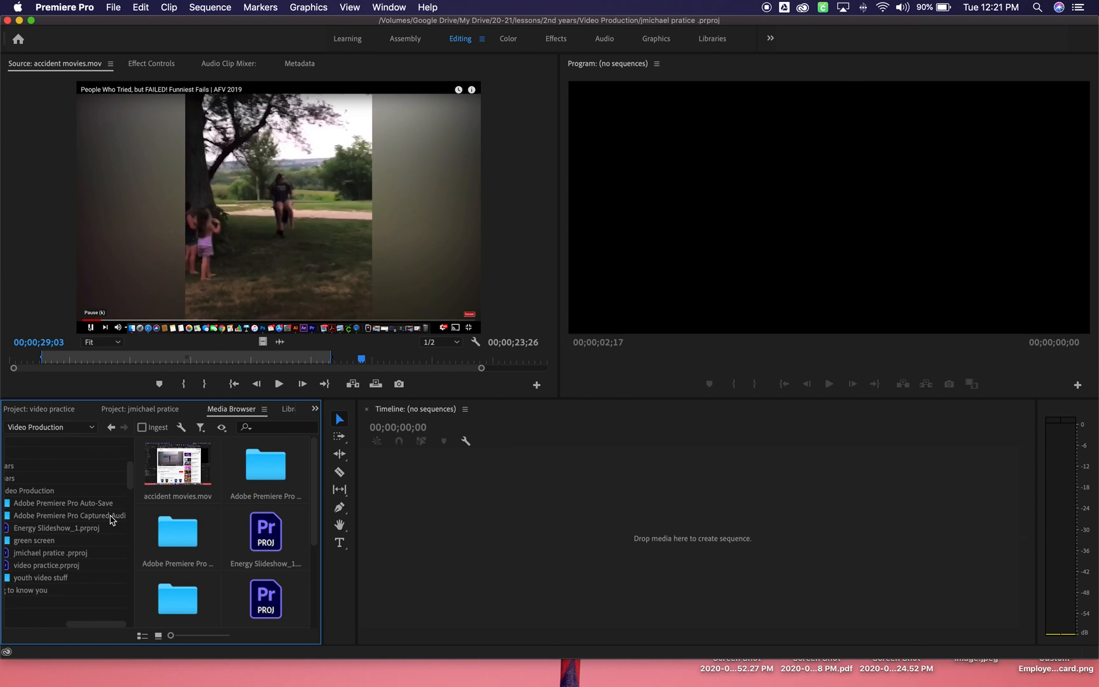
pyautogui.click(61, 540)
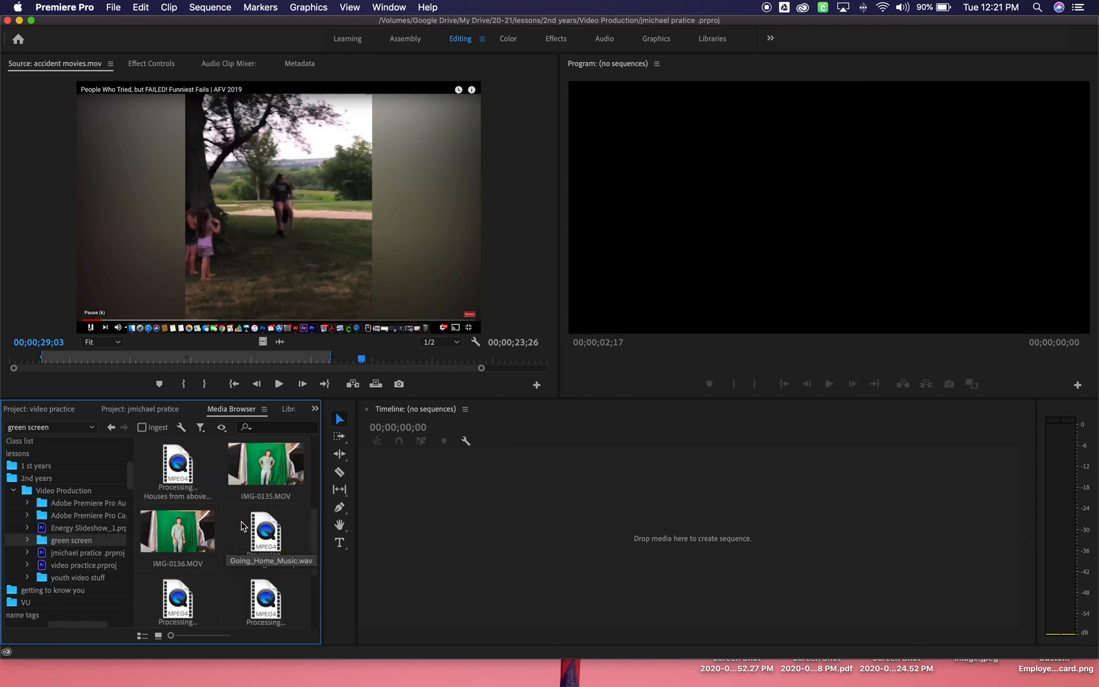
# Step: Find the clip IMG-0135.MOV in the green screen folder and load it for source preview
pyautogui.scroll(-2, 241, 527)
pyautogui.scroll(-2, 242, 526)
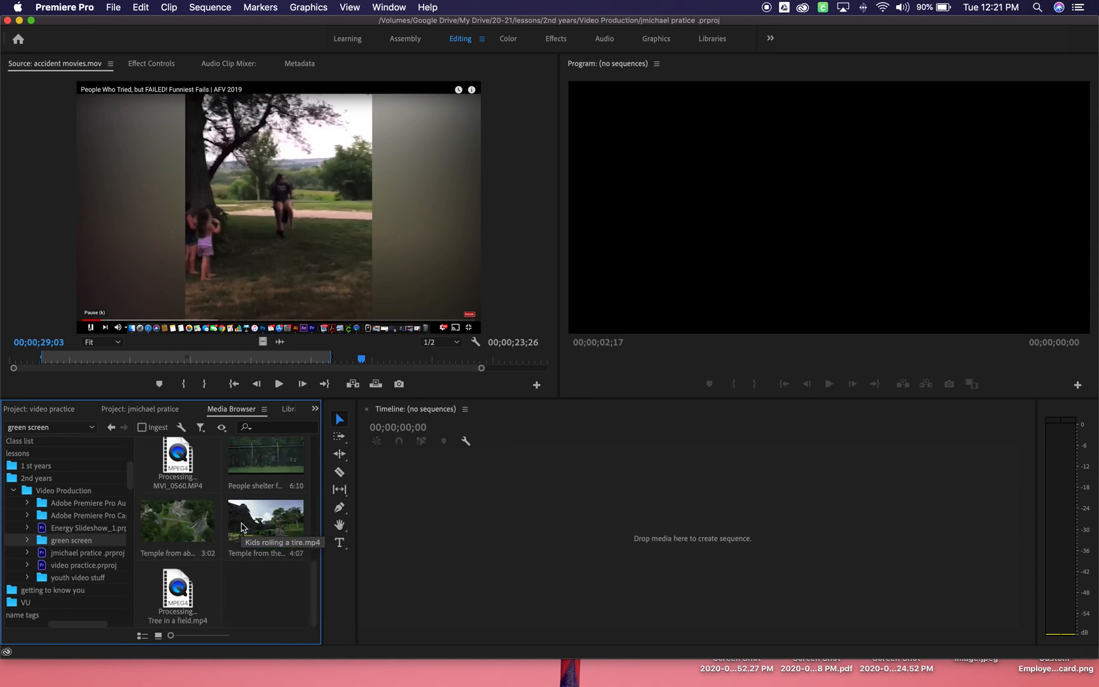
pyautogui.scroll(6, 241, 528)
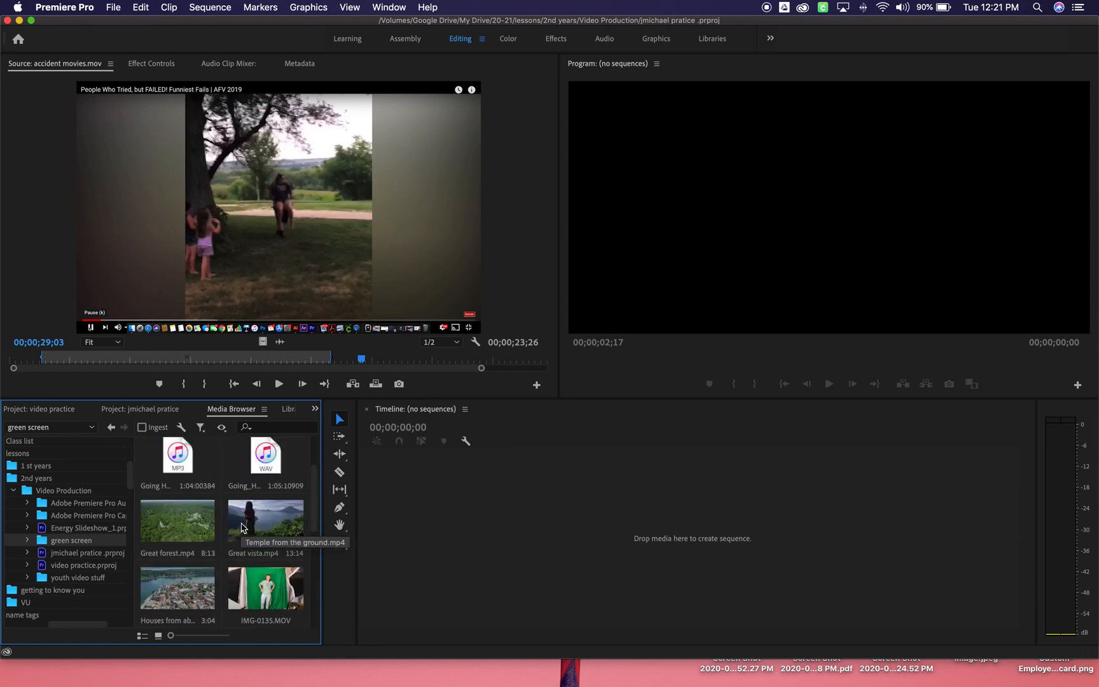
pyautogui.scroll(-2, 241, 528)
pyautogui.scroll(-2, 242, 527)
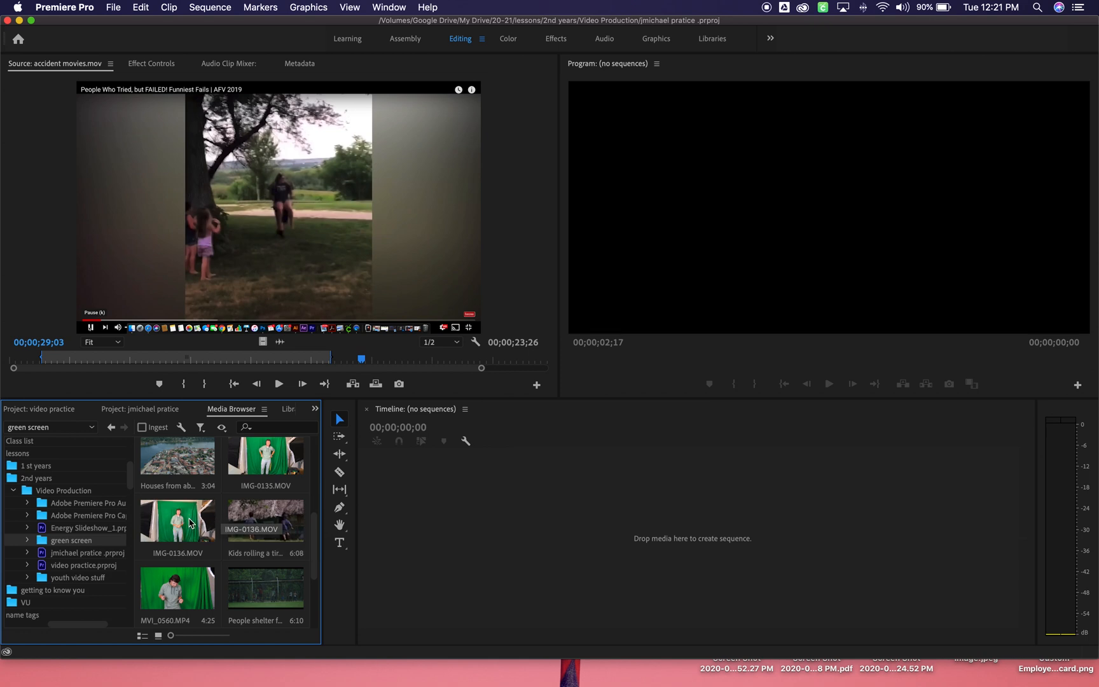
pyautogui.click(267, 457)
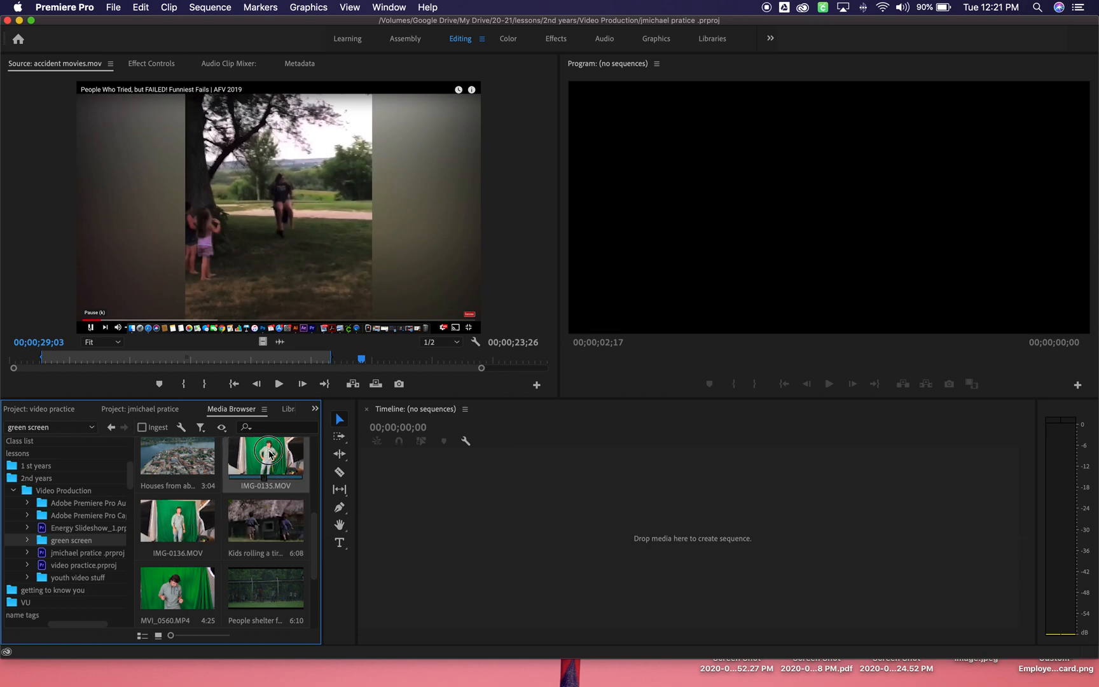
pyautogui.doubleClick(269, 454)
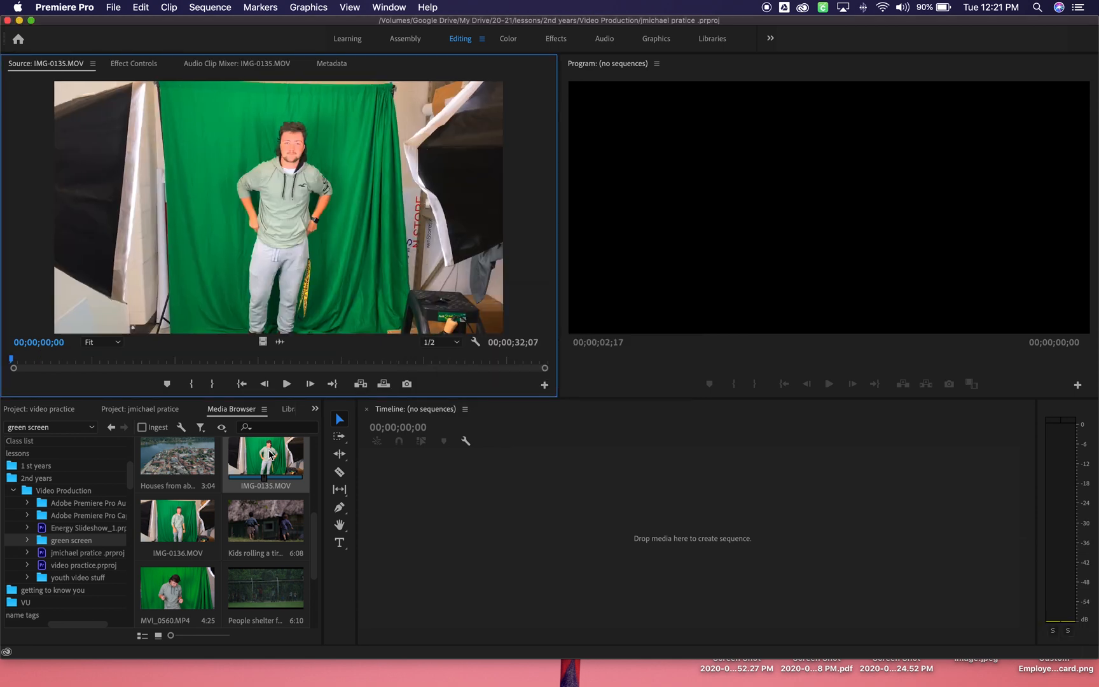
# Step: Play and pause the source clip IMG-0135.MOV to preview its opening seconds
pyautogui.click(286, 387)
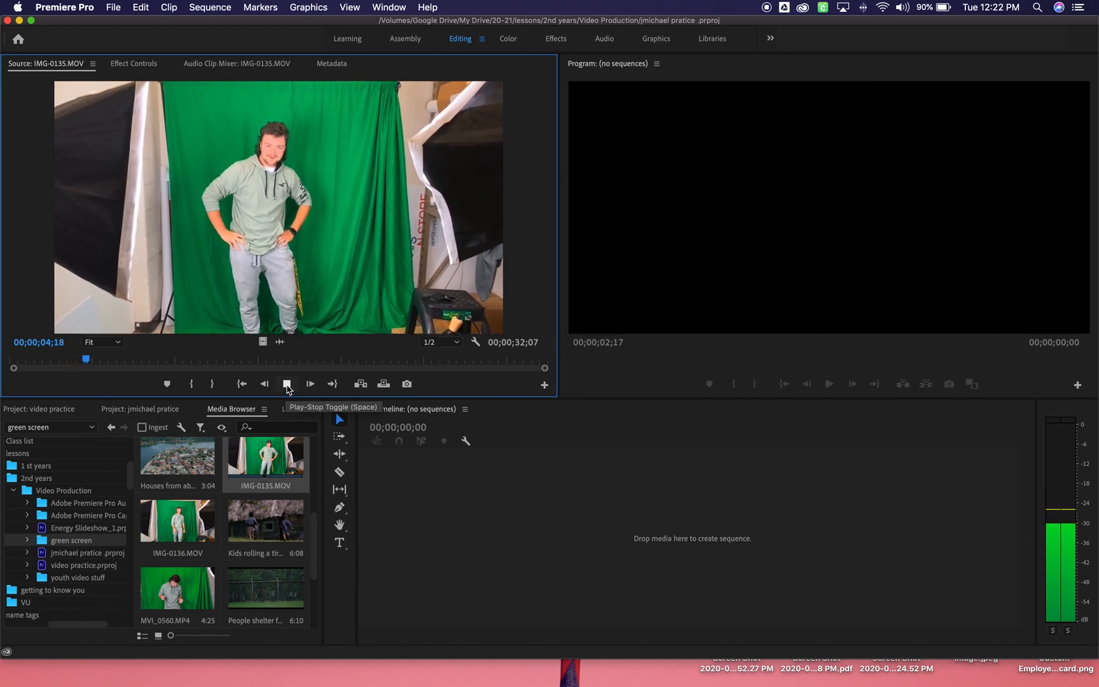
pyautogui.click(287, 386)
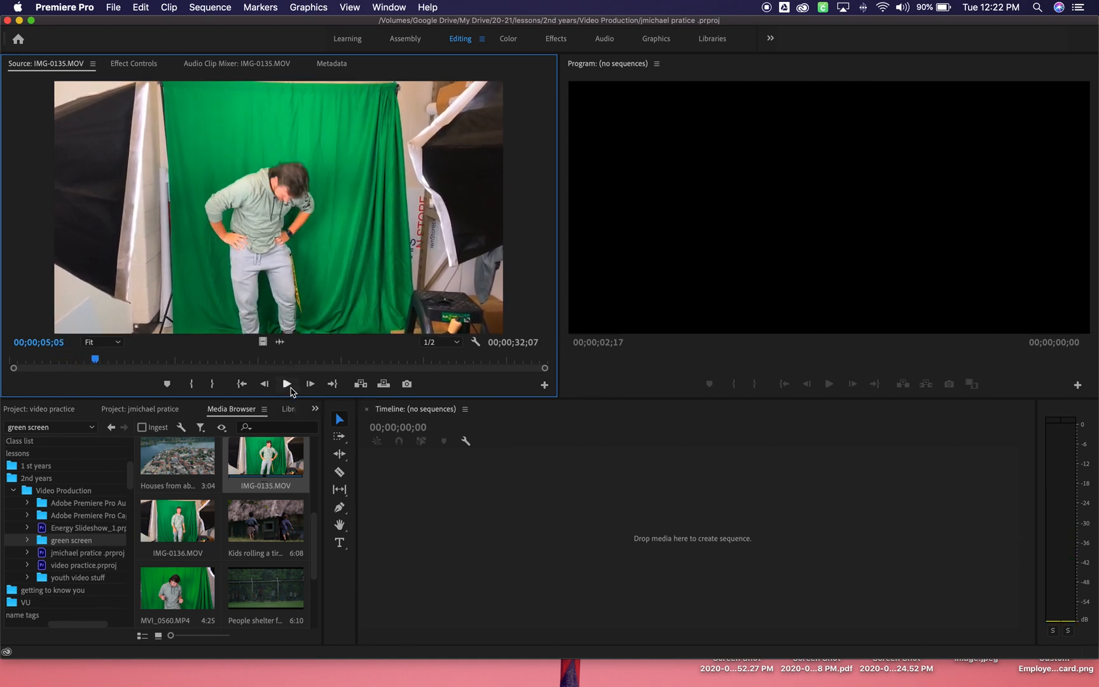
pyautogui.click(287, 384)
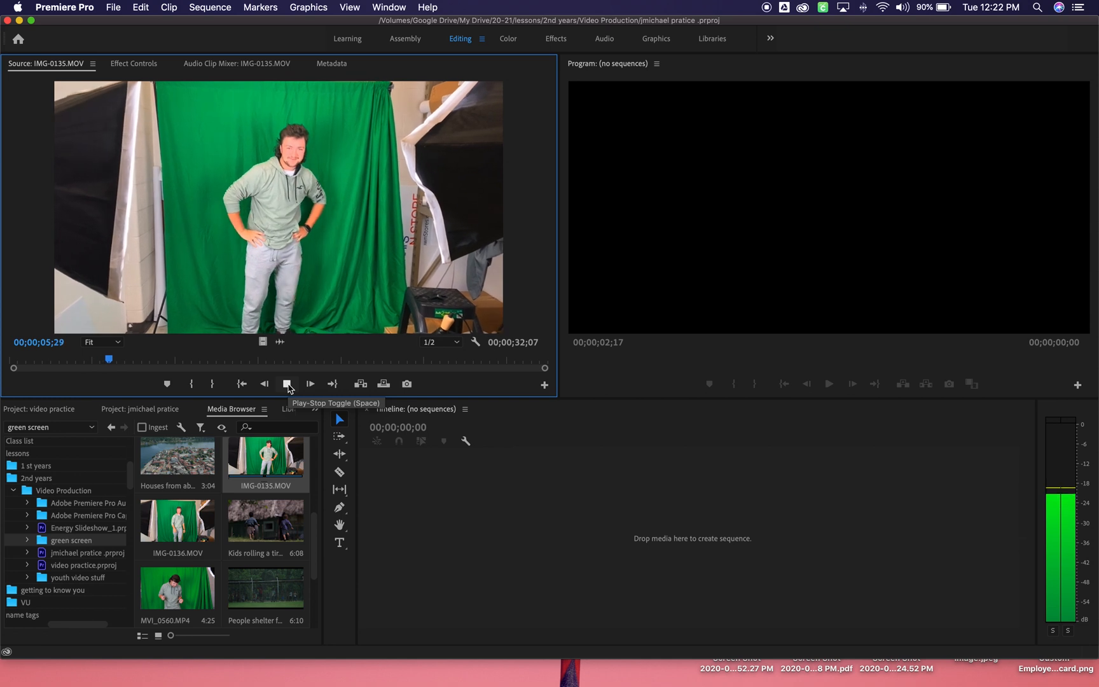
pyautogui.click(287, 384)
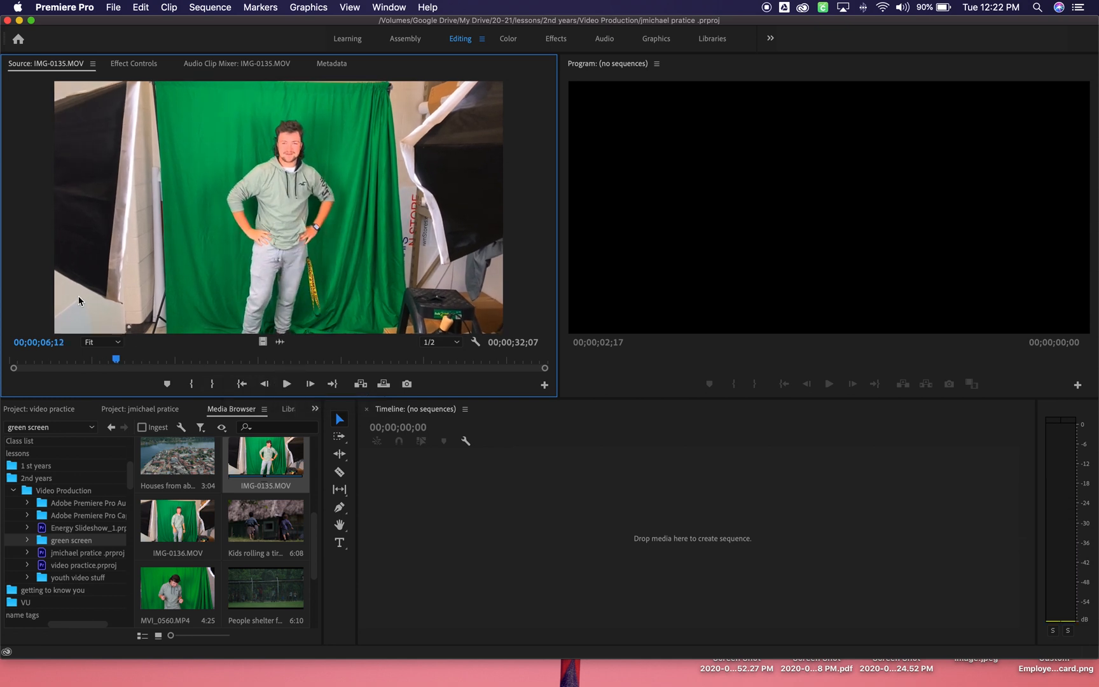
# Step: Mark in and out points on the playing source clip, and pull the out point back to about 00;00;28;17
pyautogui.click(287, 384)
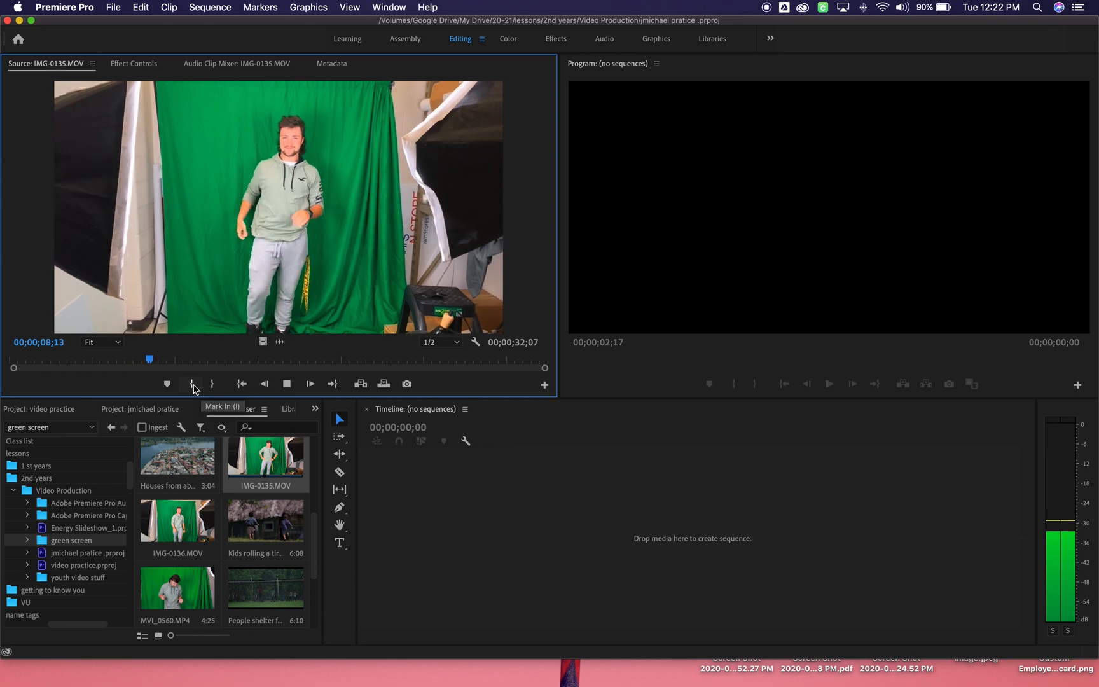
pyautogui.click(192, 384)
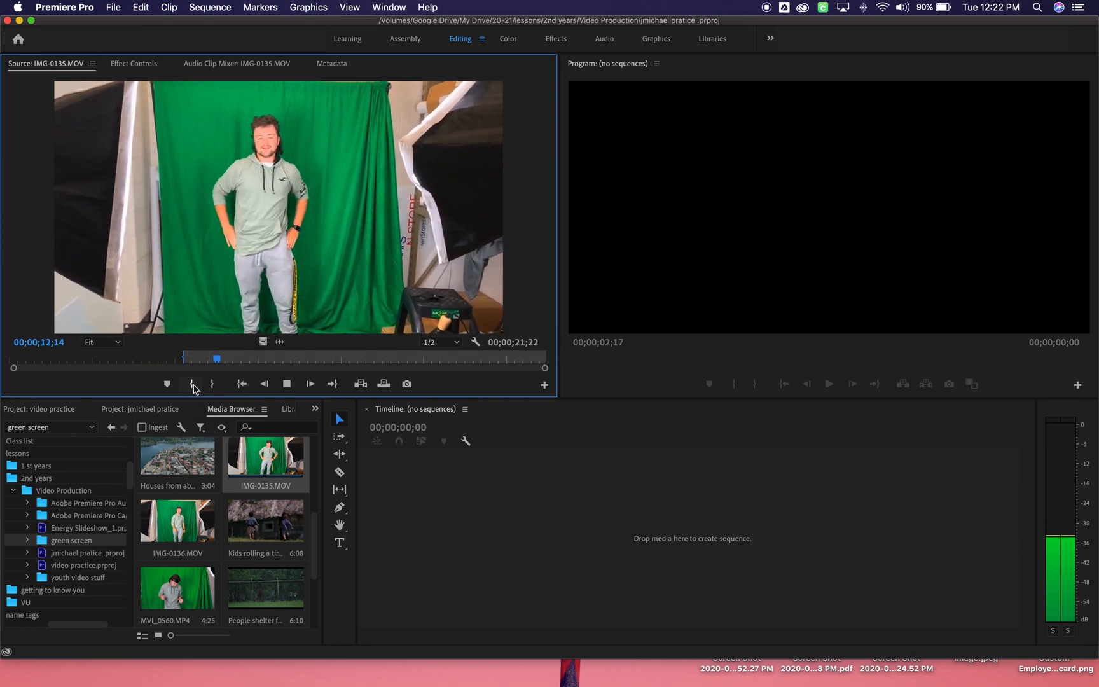
pyautogui.click(193, 384)
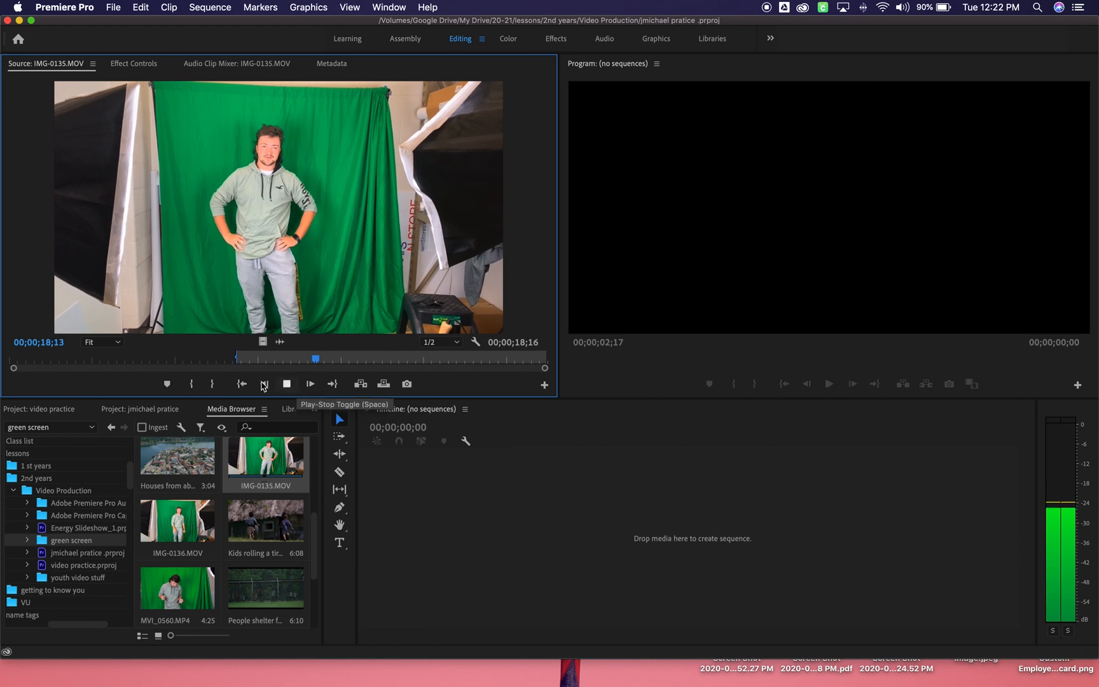
pyautogui.click(214, 384)
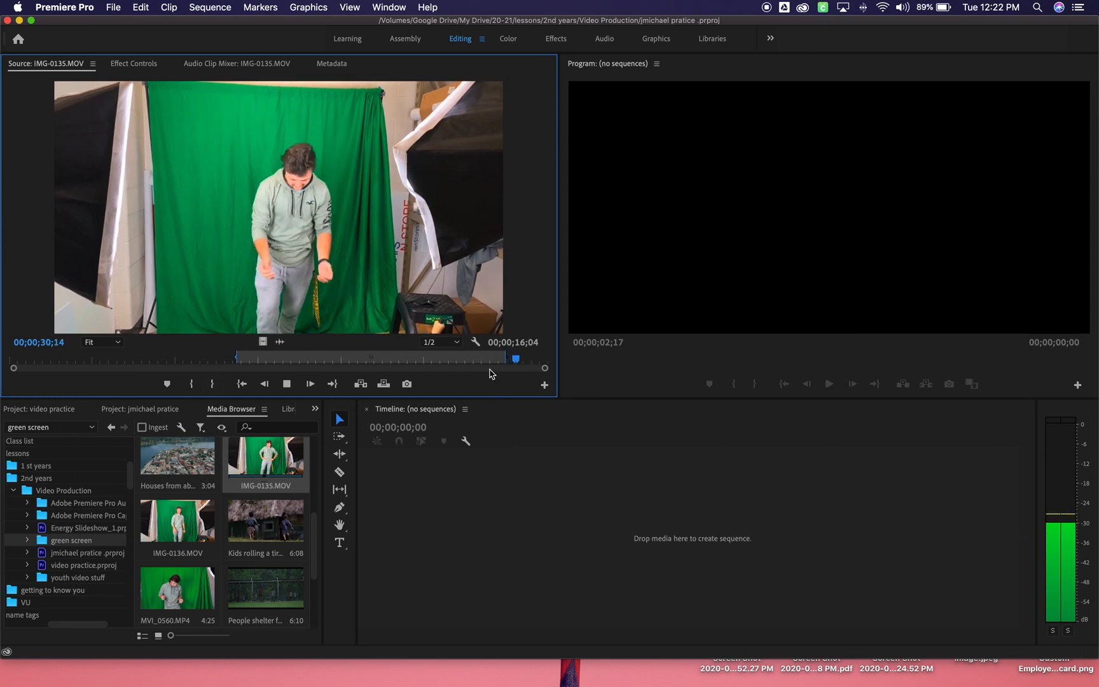
pyautogui.moveTo(507, 359); pyautogui.dragTo(495, 360)
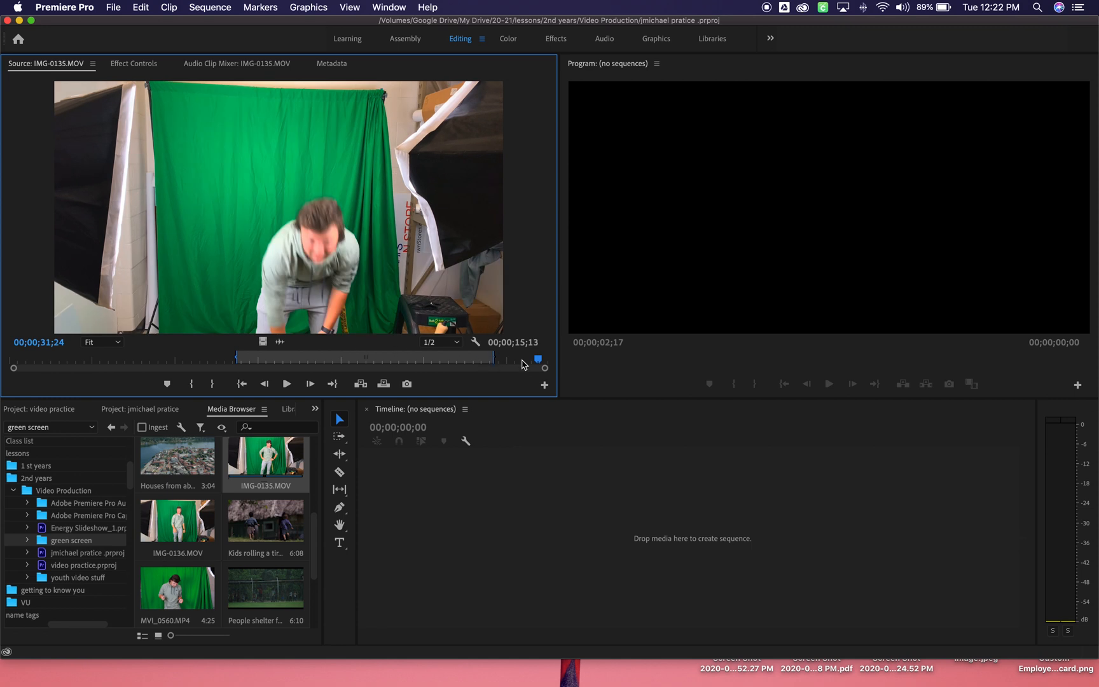
pyautogui.moveTo(481, 362)
pyautogui.mouseDown()
pyautogui.moveTo(495, 361)
pyautogui.moveTo(484, 362)
pyautogui.mouseUp()
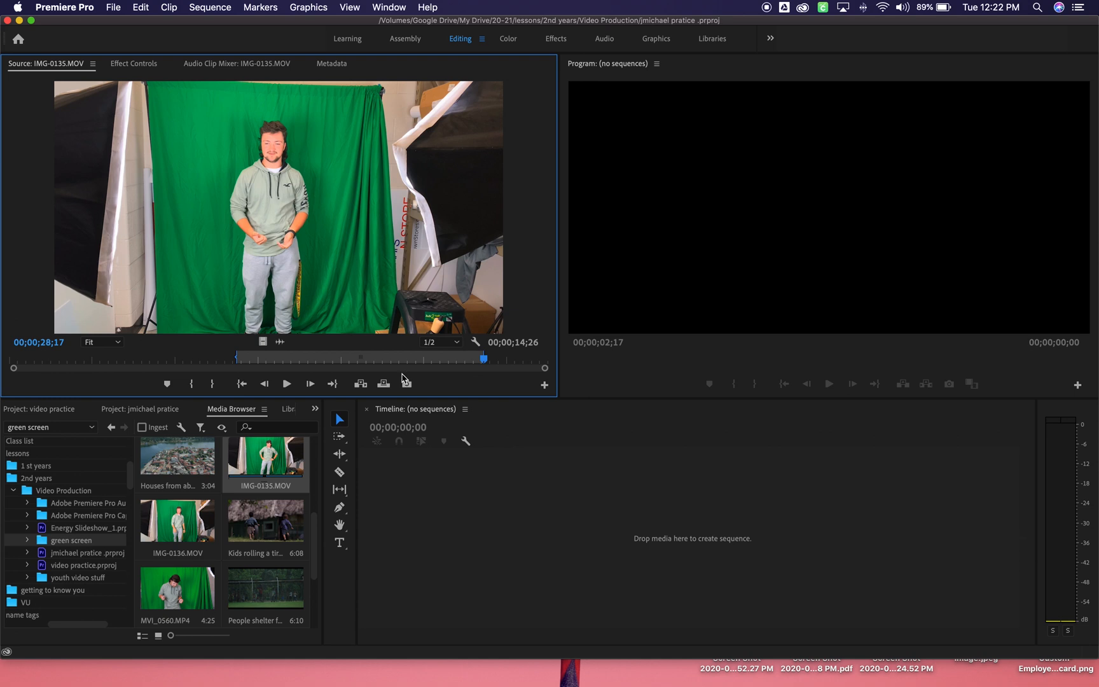
# Step: Place the marked section of IMG-0135.MOV in the empty timeline to create a sequence from it
pyautogui.moveTo(13, 367); pyautogui.dragTo(135, 368)
pyautogui.moveTo(336, 369); pyautogui.dragTo(239, 375)
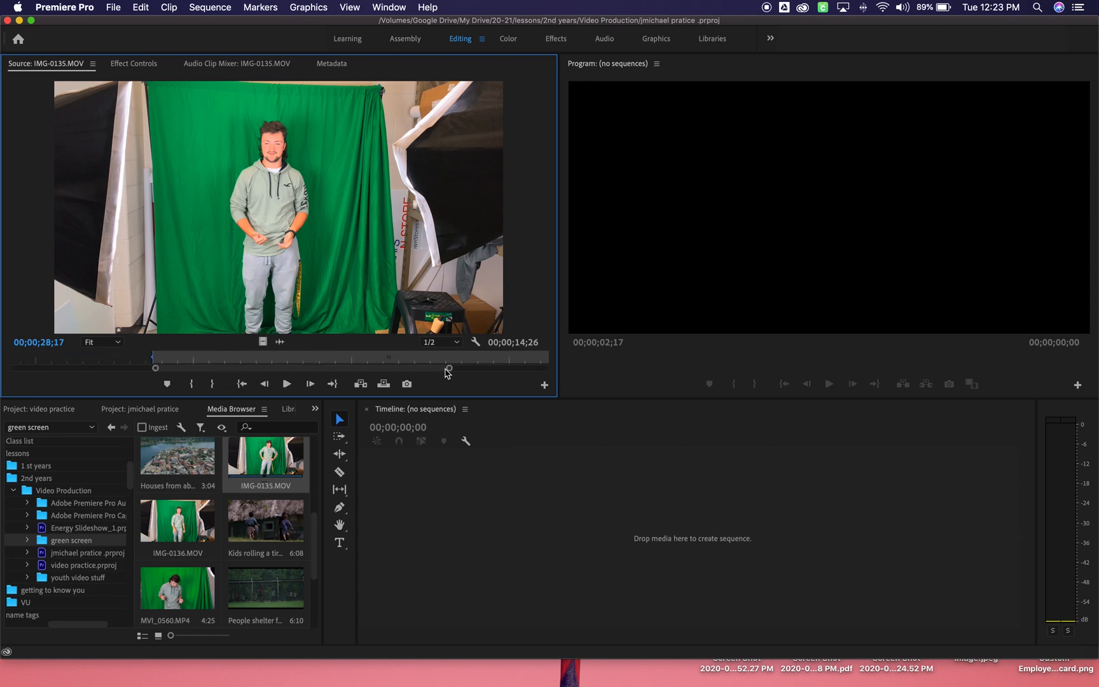
pyautogui.moveTo(449, 369); pyautogui.dragTo(484, 375)
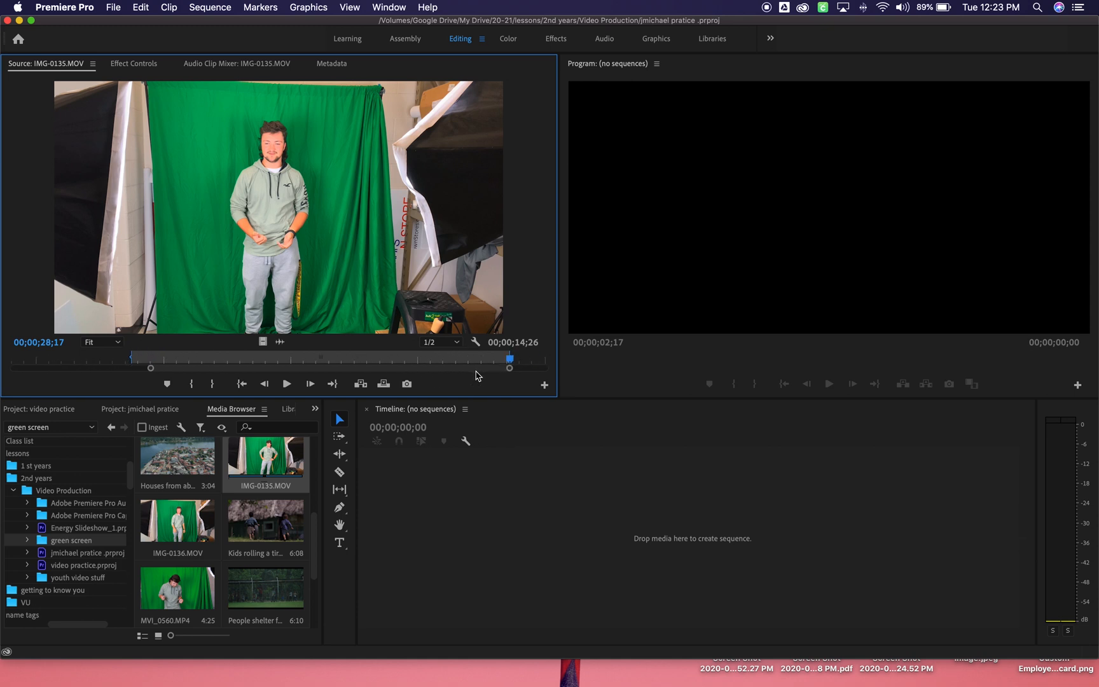
pyautogui.moveTo(150, 369); pyautogui.dragTo(144, 372)
pyautogui.moveTo(260, 375); pyautogui.dragTo(198, 373)
pyautogui.moveTo(289, 217); pyautogui.dragTo(427, 520)
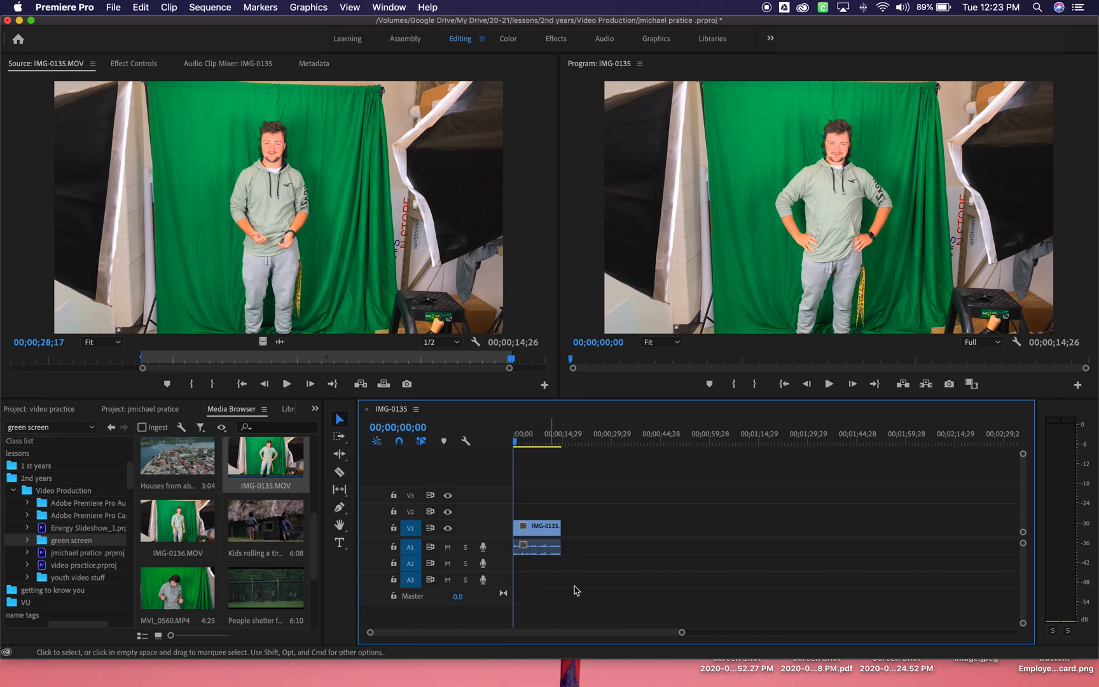
# Step: Play the new IMG-0135 sequence from its start to preview the trimmed clip
pyautogui.moveTo(682, 632); pyautogui.dragTo(595, 633)
pyautogui.moveTo(629, 634); pyautogui.dragTo(774, 624)
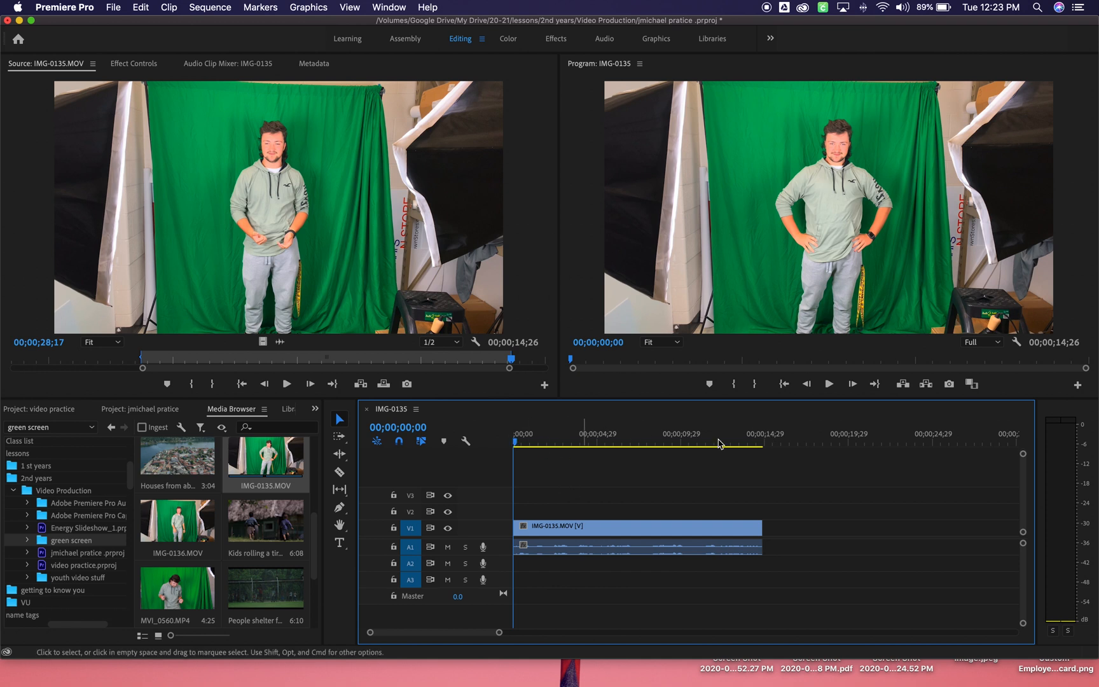
pyautogui.click(828, 385)
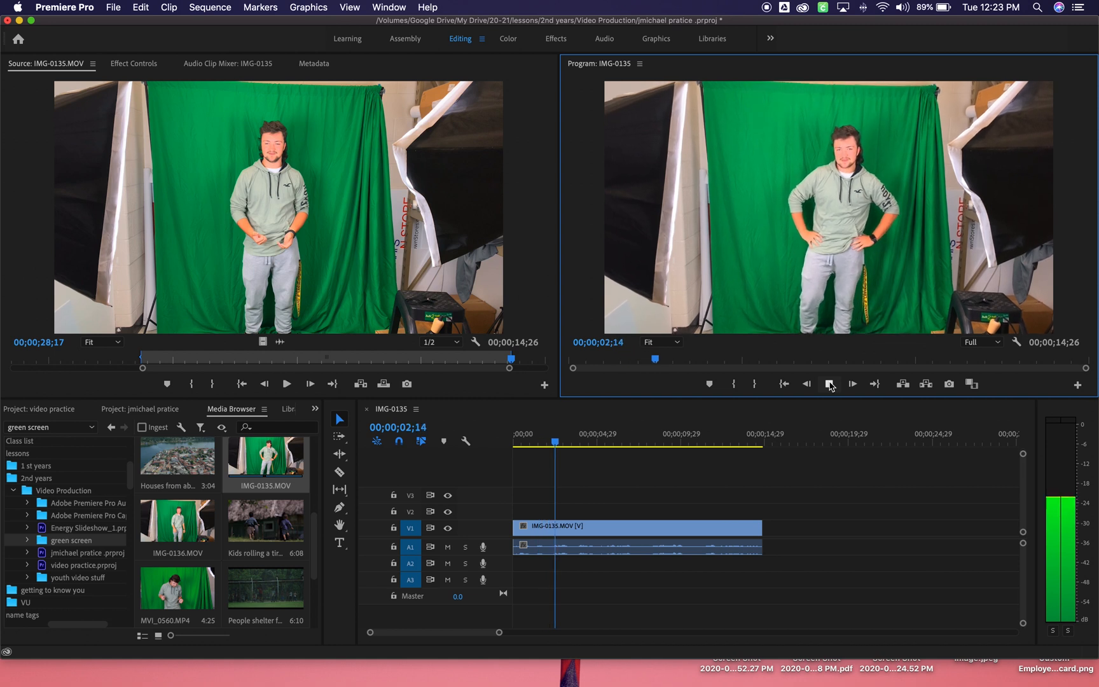
# Step: Stop the preview, find the Crop video effect, and apply it to the IMG-0135.MOV clip on track V1
pyautogui.click(830, 384)
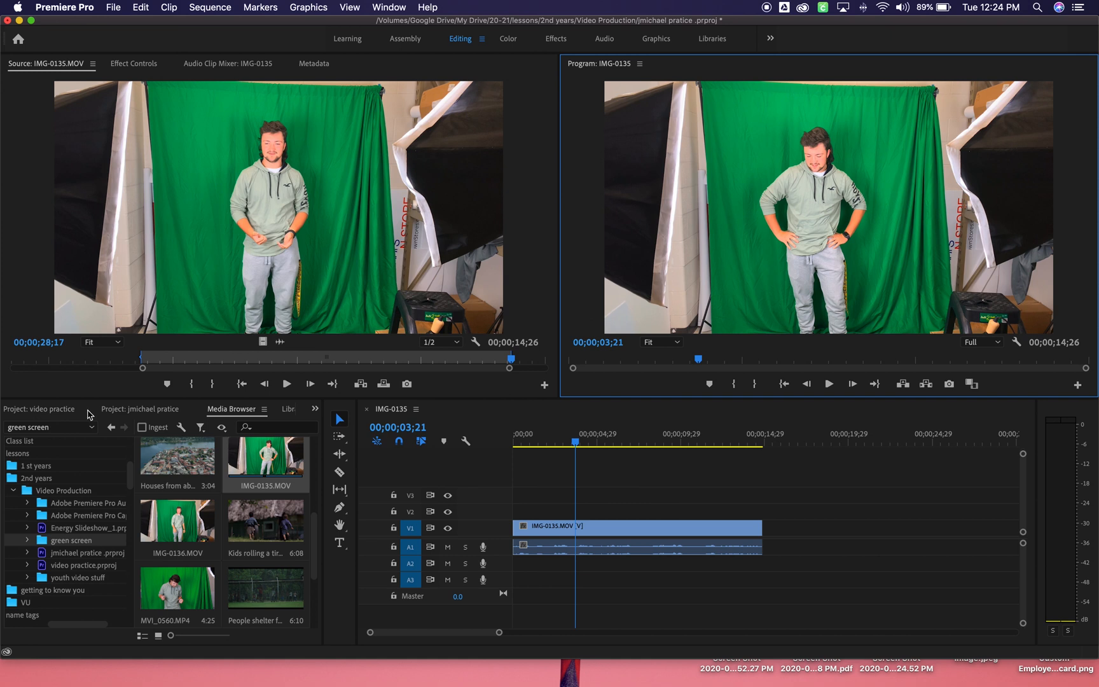
pyautogui.click(315, 409)
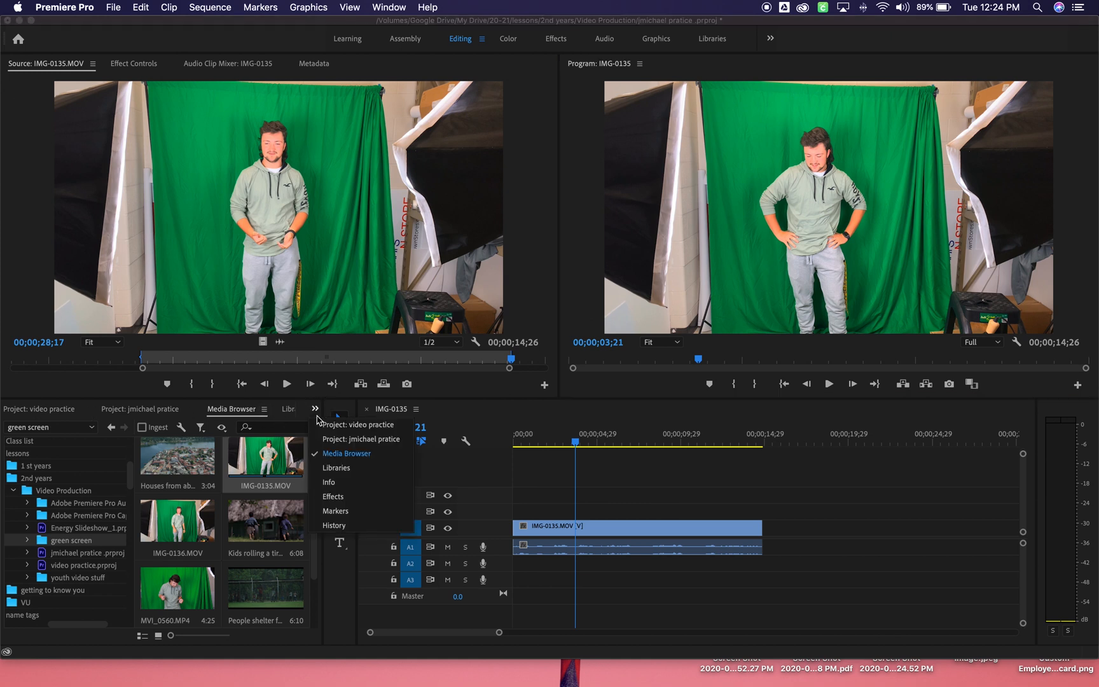
pyautogui.click(333, 496)
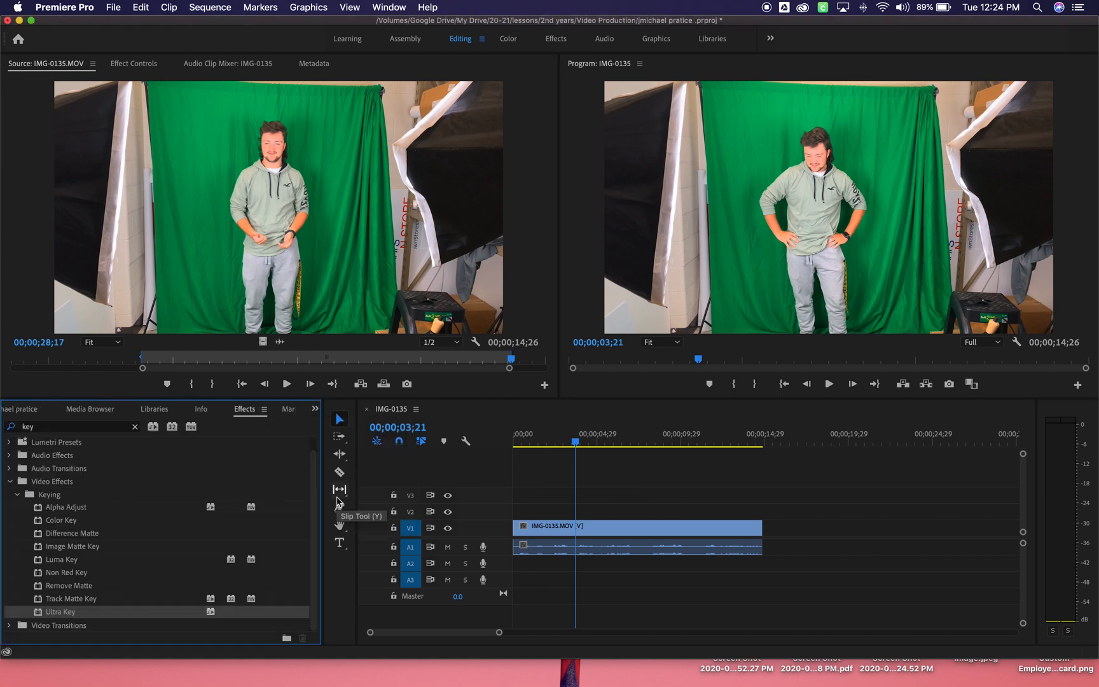
pyautogui.click(44, 428)
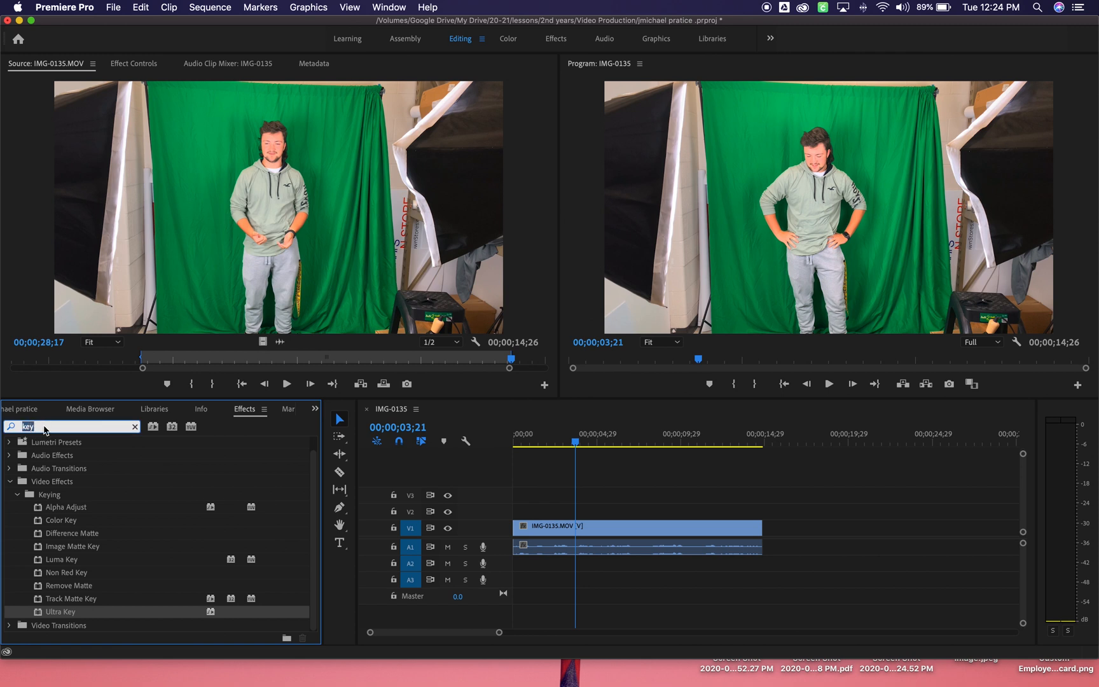
pyautogui.write('c')
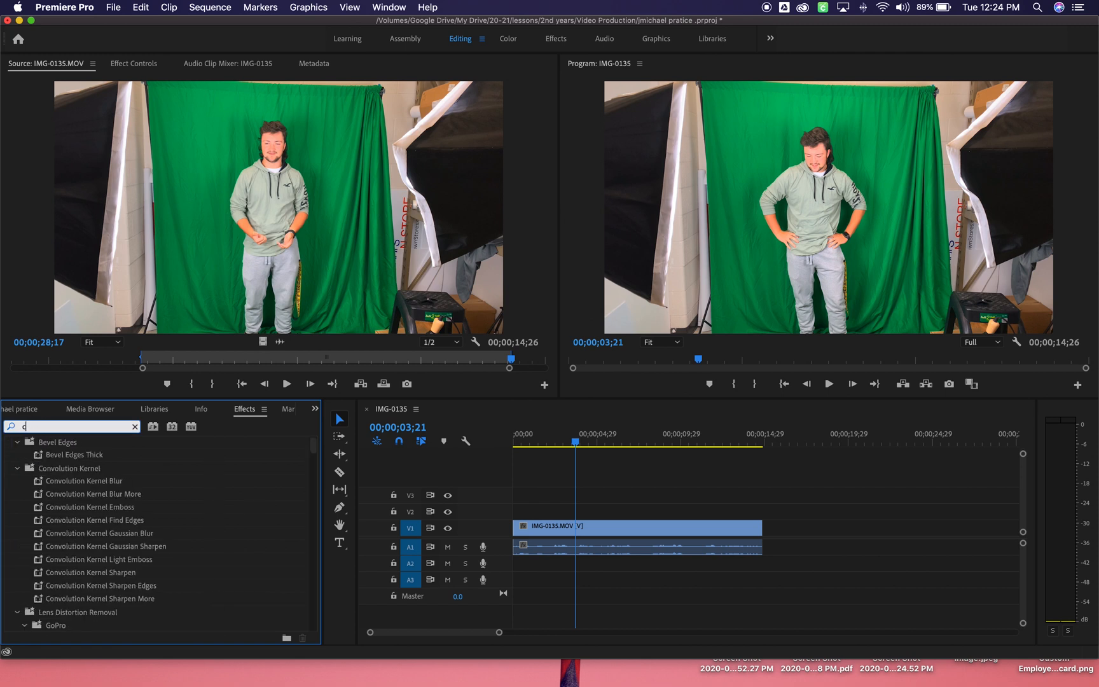
pyautogui.write('ro')
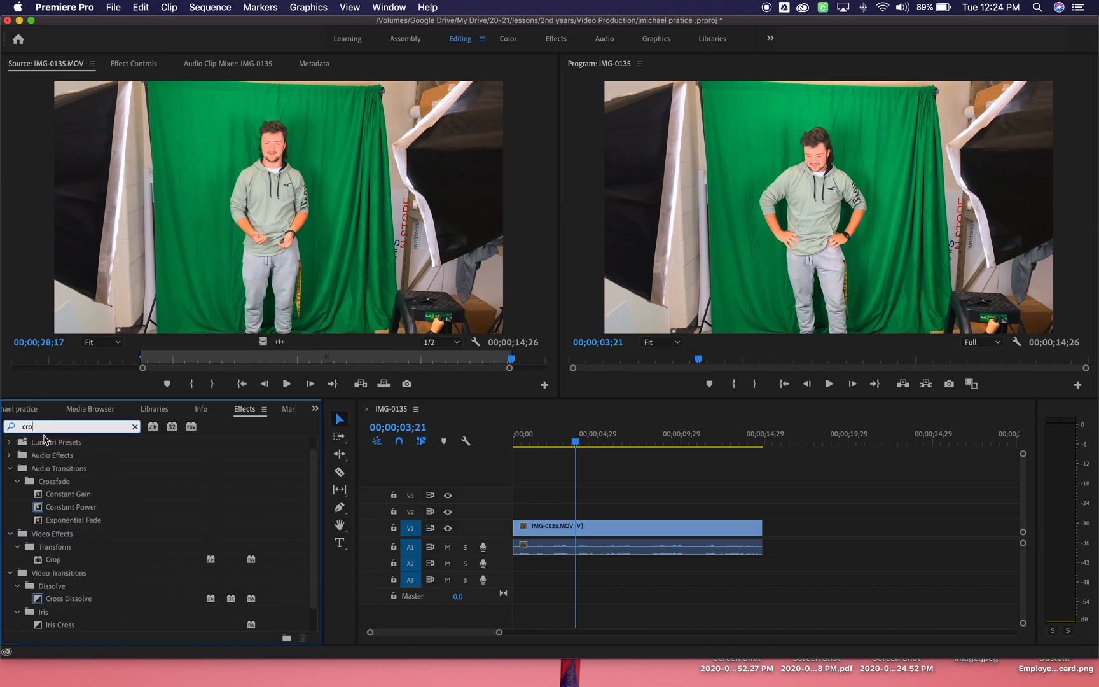
pyautogui.write('p')
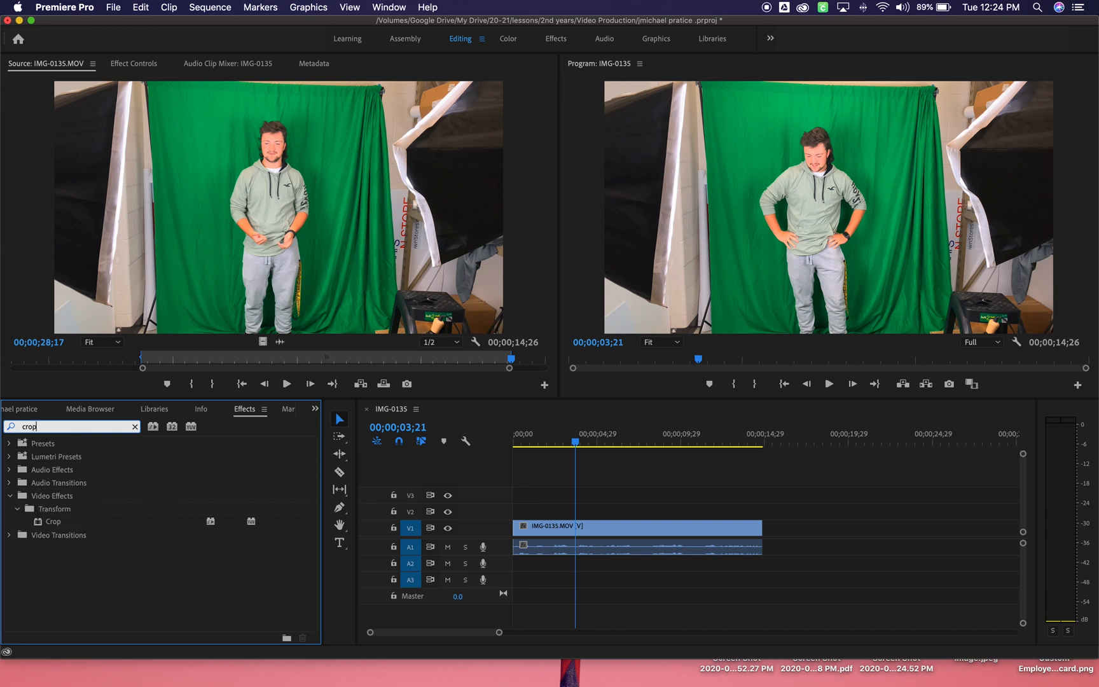
pyautogui.click(56, 522)
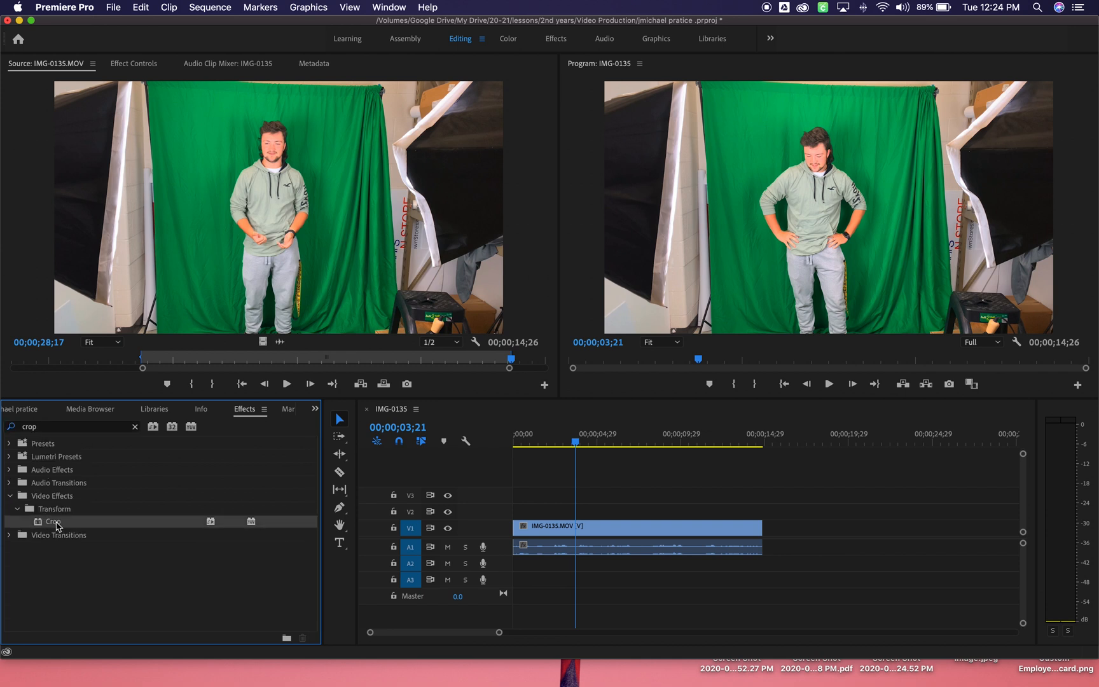
pyautogui.moveTo(43, 522); pyautogui.dragTo(527, 538)
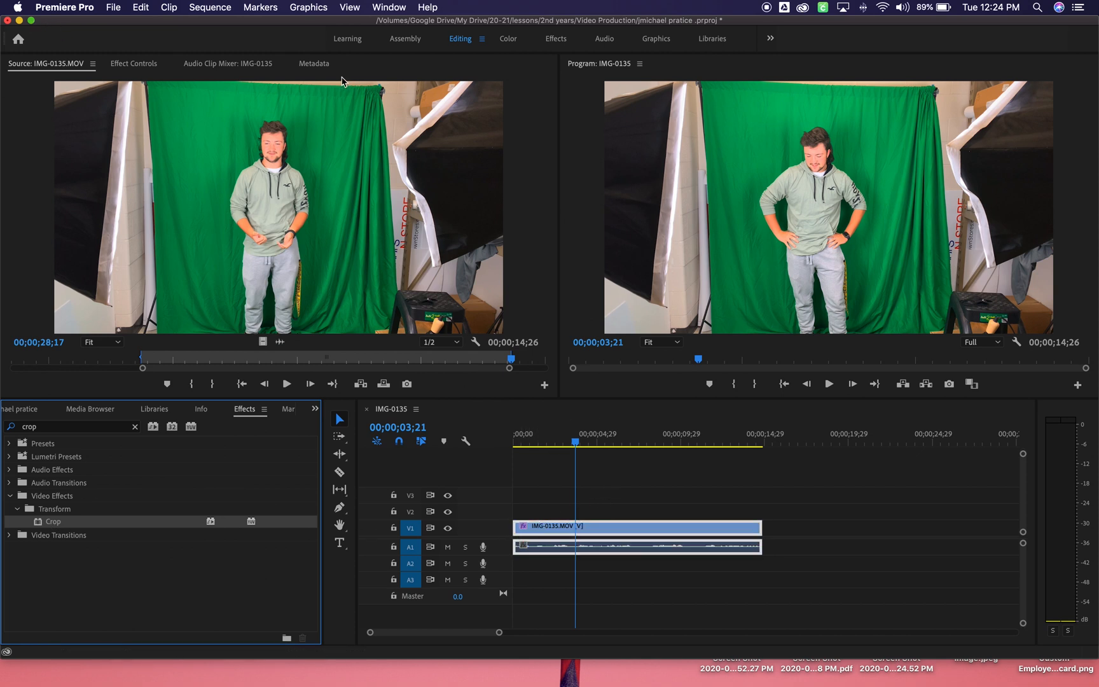
# Step: Crop the clip around the person: 31% from the left, 12% from the top and 37% from the right
pyautogui.click(132, 63)
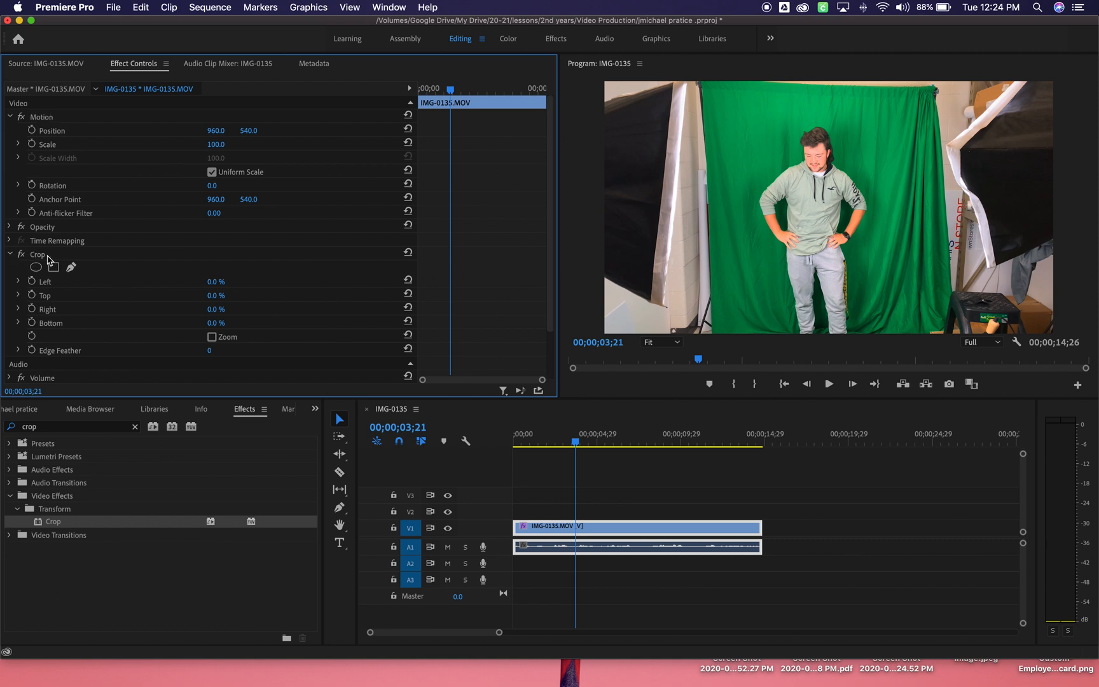
pyautogui.click(45, 286)
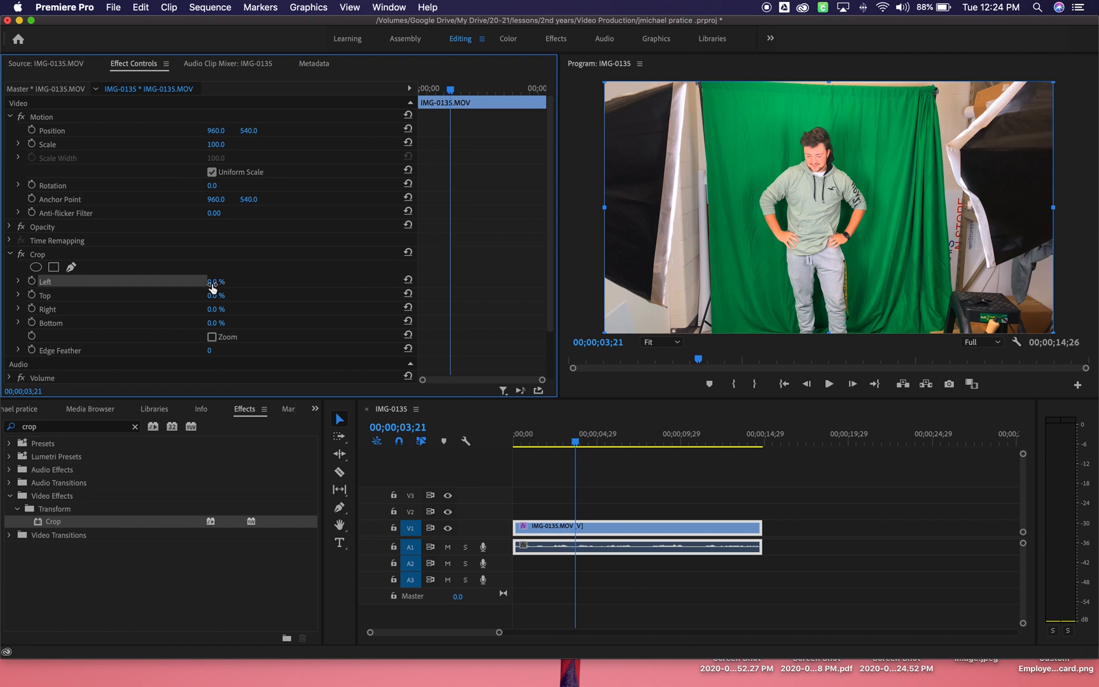
pyautogui.moveTo(215, 281); pyautogui.dragTo(263, 281)
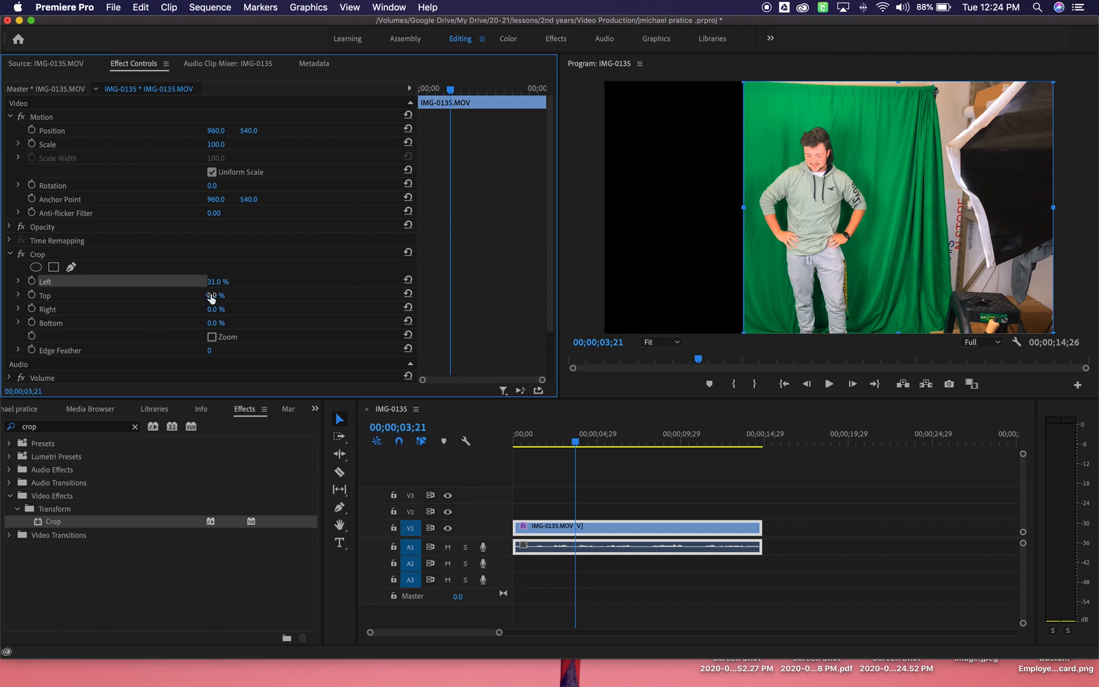
pyautogui.moveTo(212, 295); pyautogui.dragTo(272, 314)
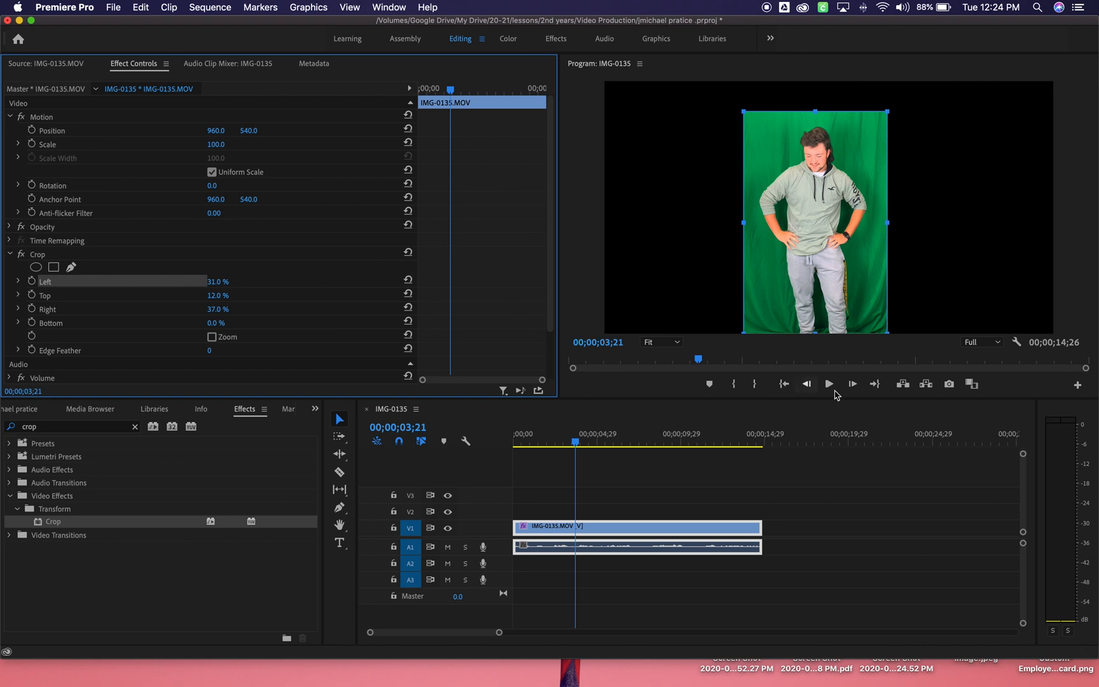
# Step: Play the cropped clip, set its right crop to 32%, and check the framing up to about 00;00;12;11
pyautogui.click(828, 386)
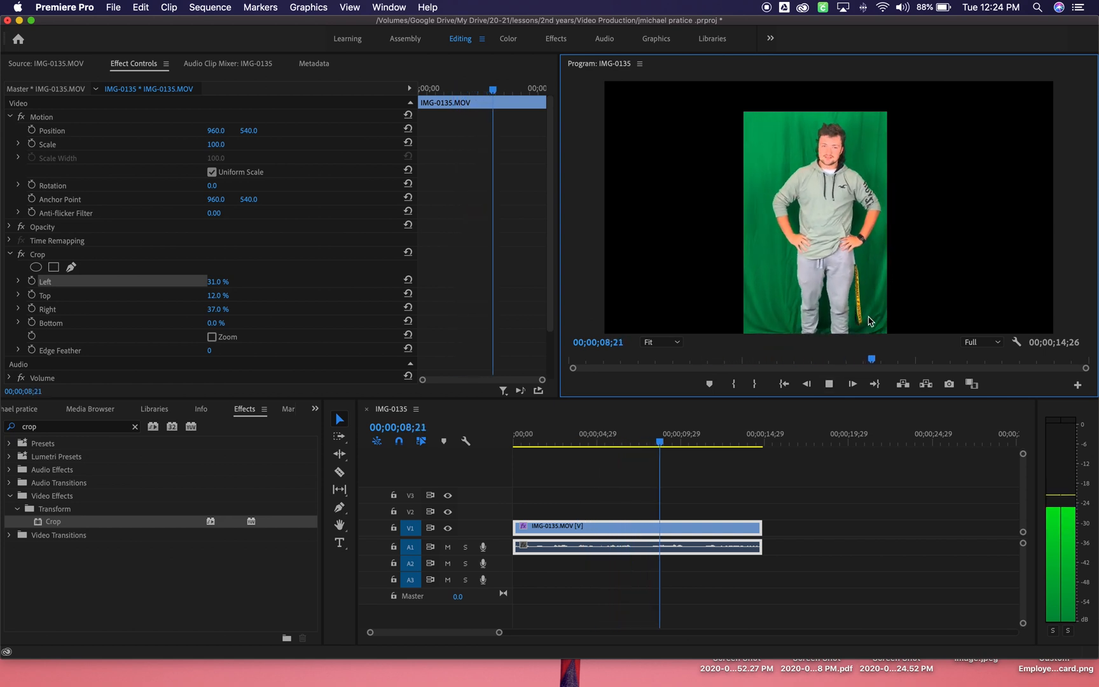
pyautogui.click(829, 384)
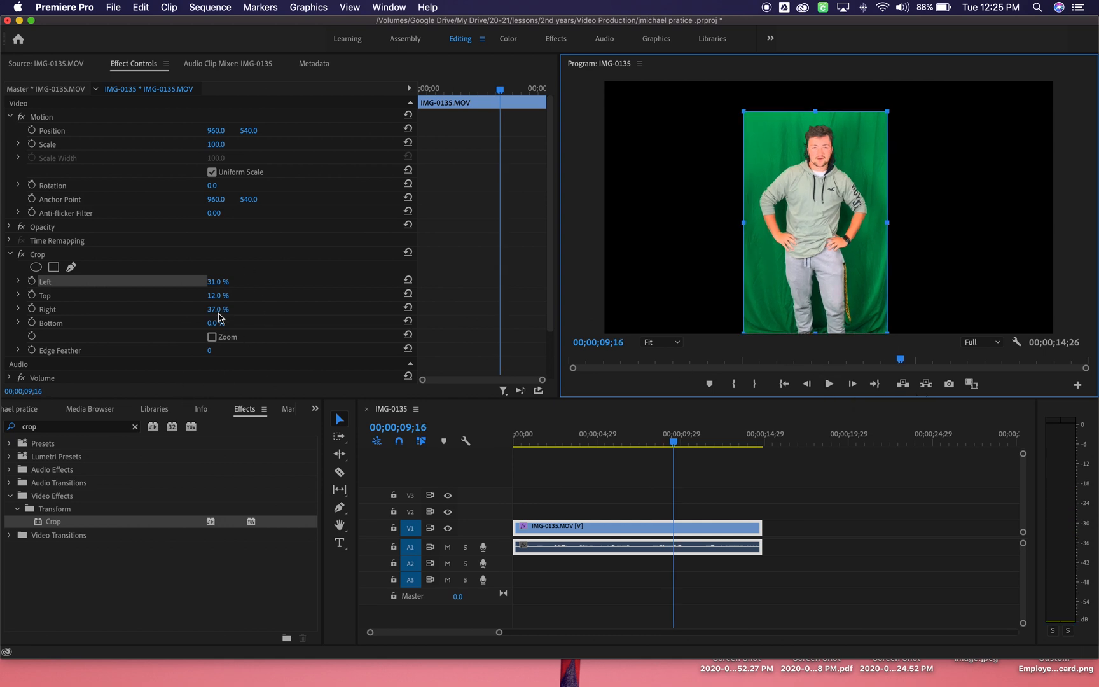
pyautogui.moveTo(218, 309)
pyautogui.mouseDown()
pyautogui.moveTo(267, 309)
pyautogui.moveTo(214, 309)
pyautogui.mouseUp()
pyautogui.click(828, 383)
pyautogui.moveTo(655, 442); pyautogui.dragTo(723, 441)
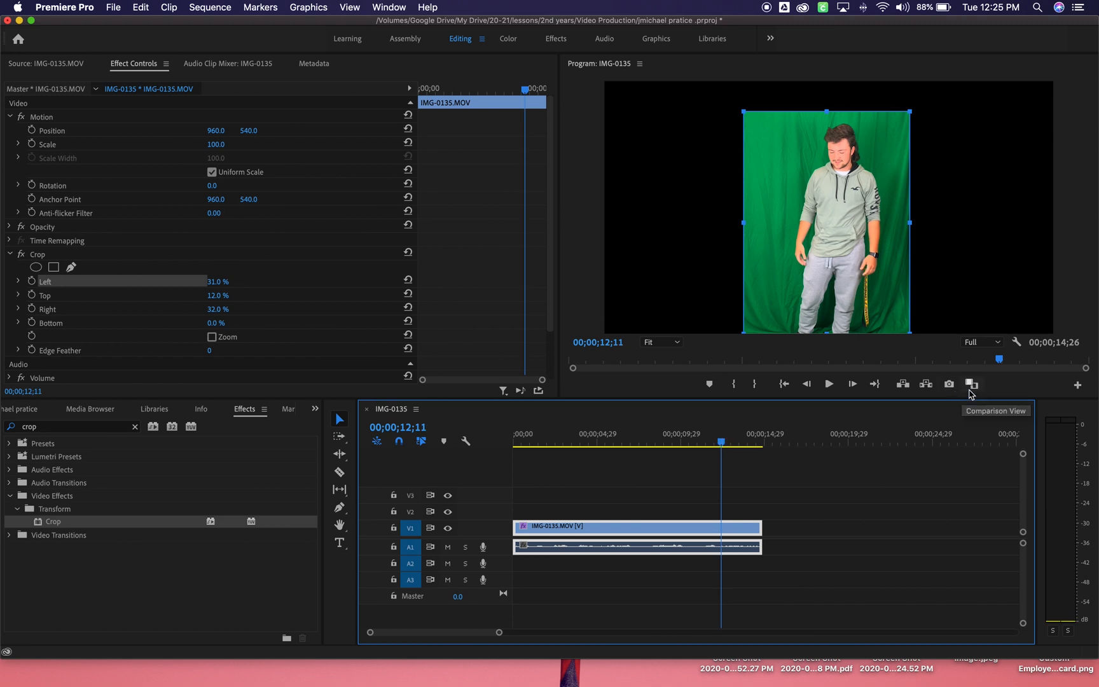
# Step: Turn on the transparency grid for the program view and collapse the Crop effect's settings
pyautogui.click(1016, 342)
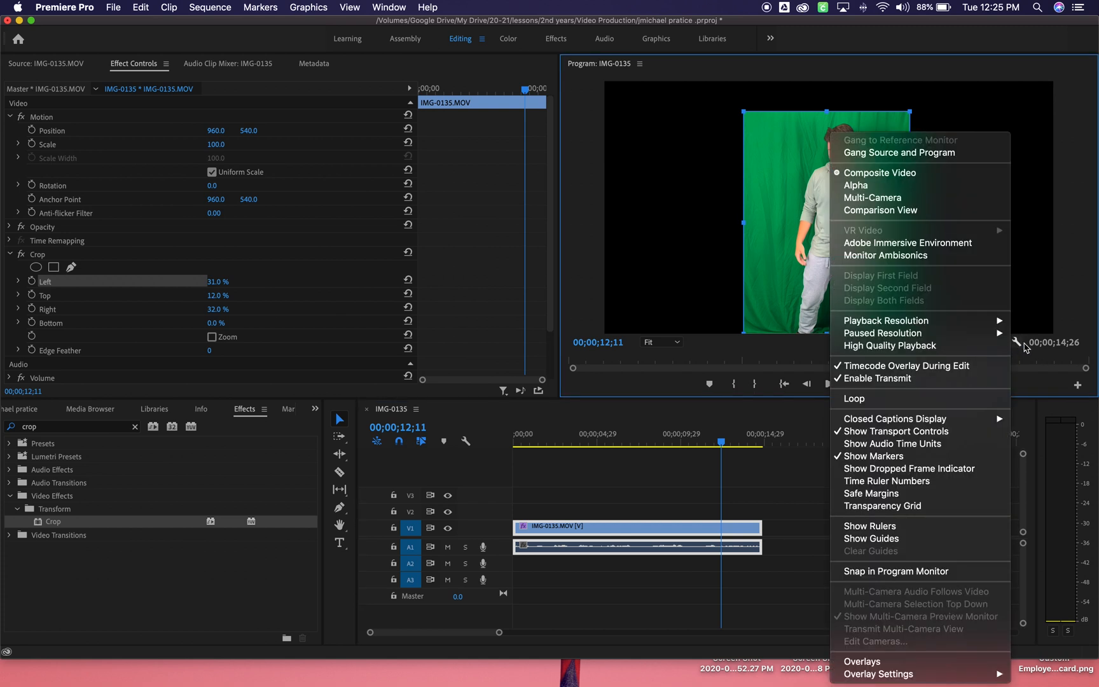
pyautogui.click(901, 511)
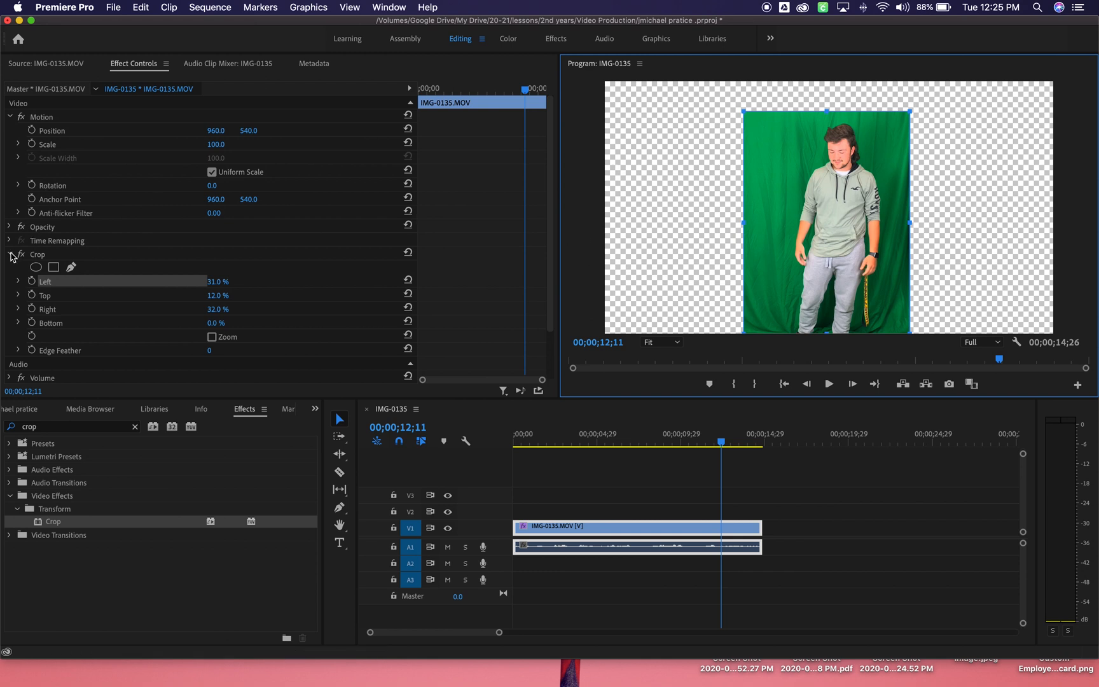
pyautogui.click(10, 253)
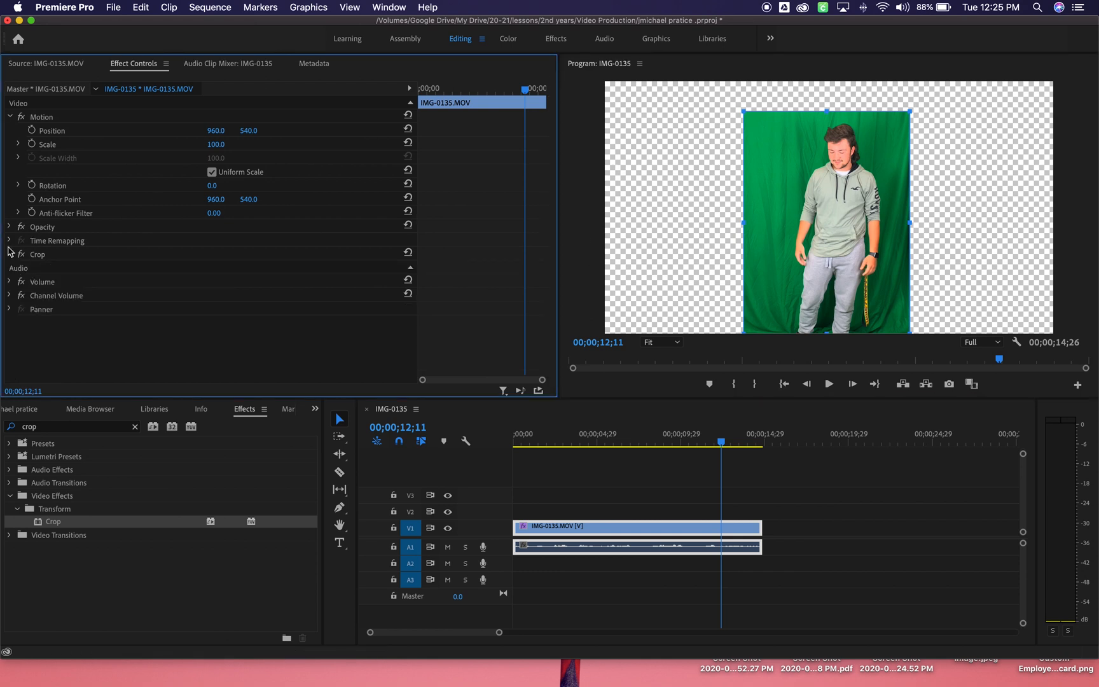
# Step: Find the keying effects and apply Ultra Key to the IMG-0135.MOV clip on track V1
pyautogui.doubleClick(61, 428)
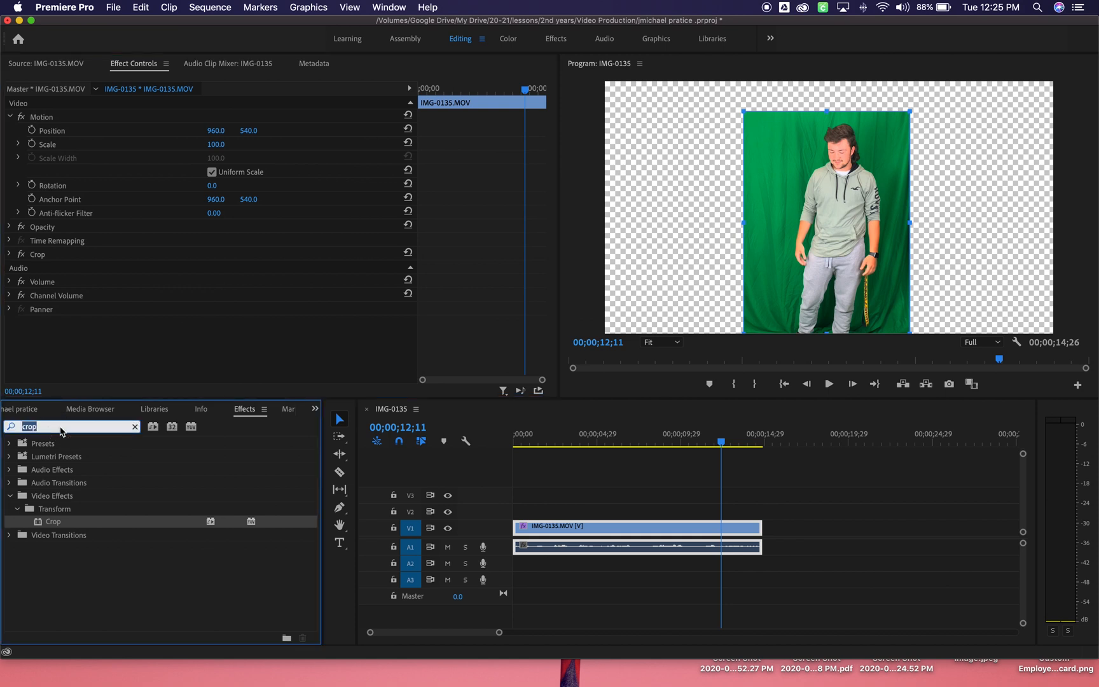
pyautogui.write('keying')
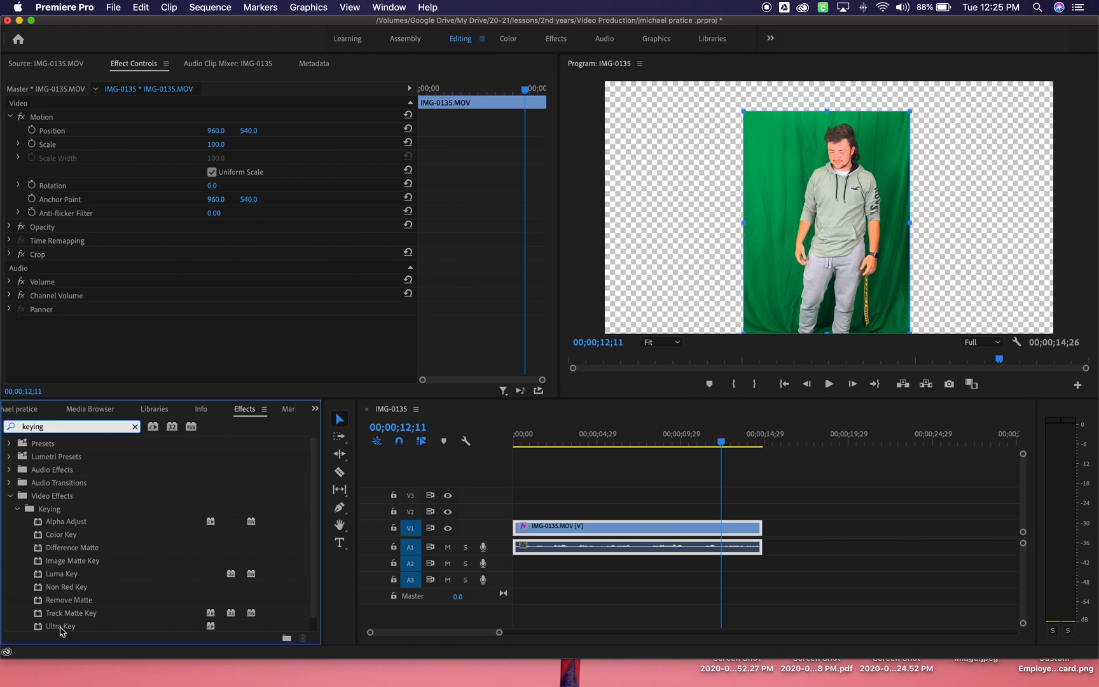
pyautogui.click(61, 626)
pyautogui.moveTo(62, 630); pyautogui.dragTo(523, 533)
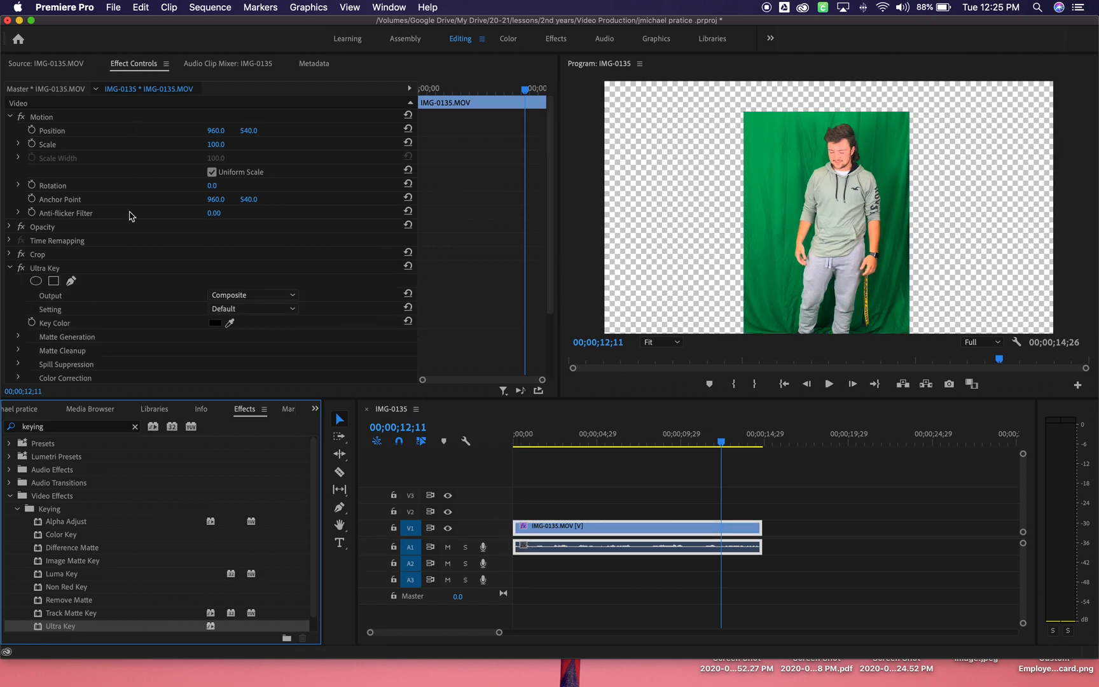
# Step: Sample the green backdrop beside the person as the Ultra Key key color
pyautogui.scroll(-2, 130, 276)
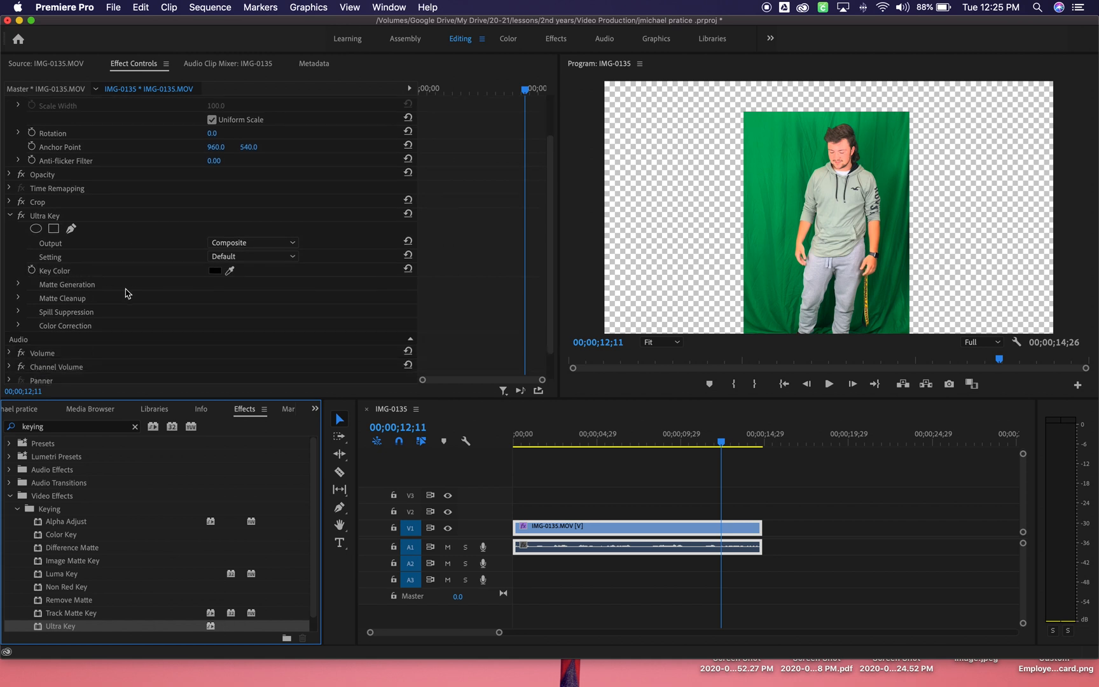
pyautogui.click(229, 271)
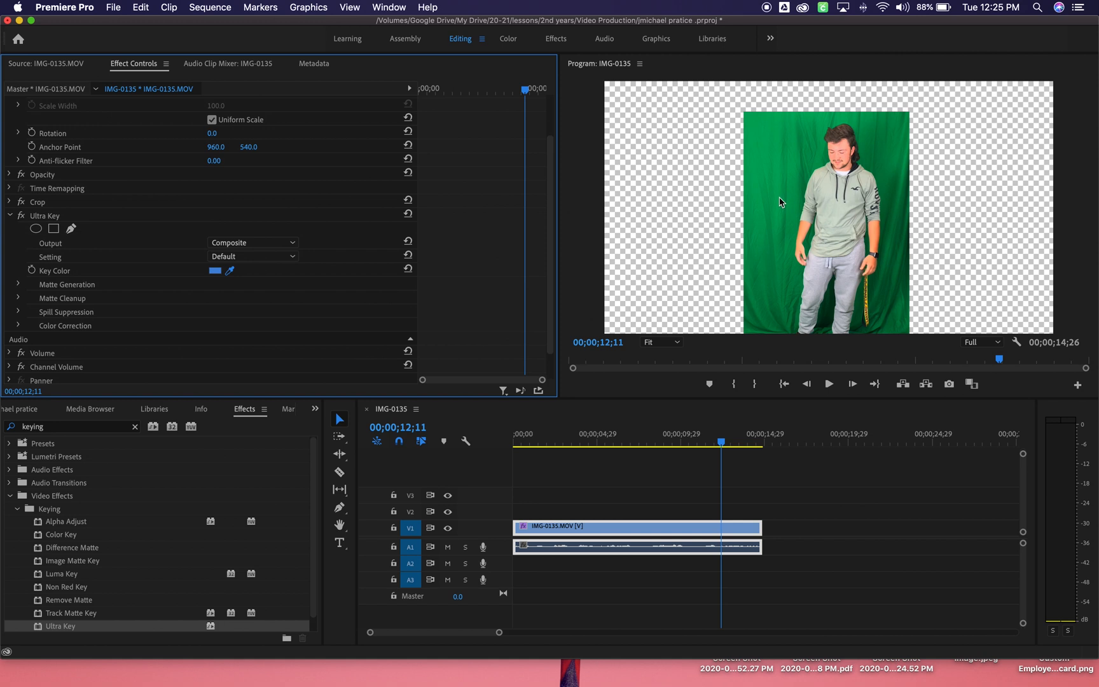
pyautogui.click(778, 219)
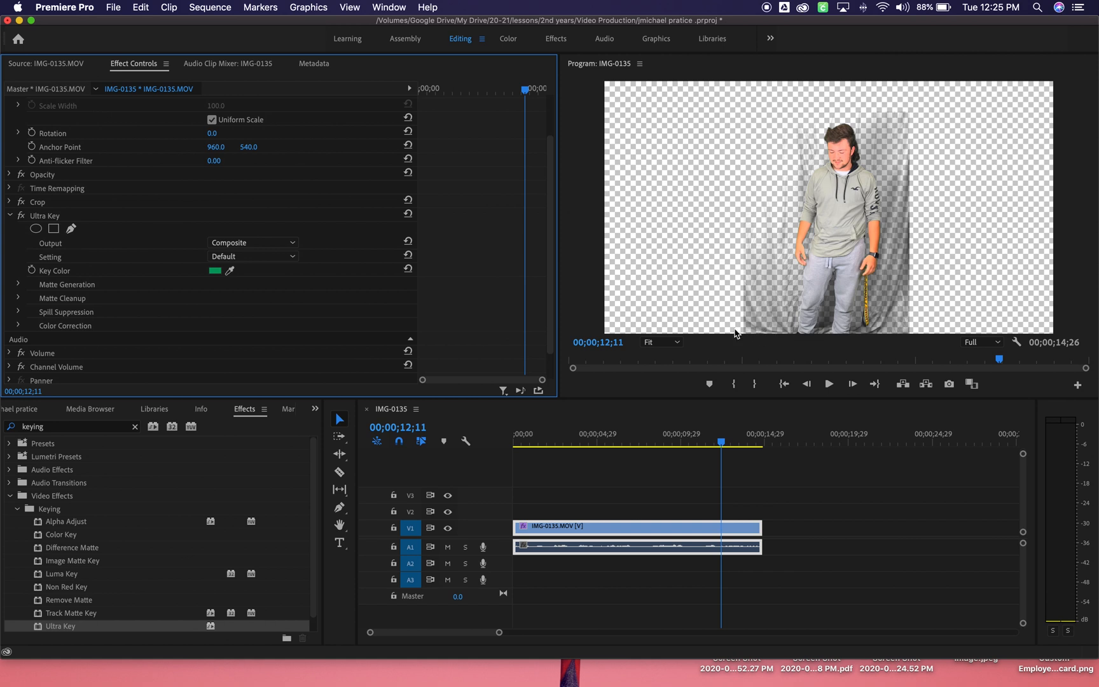
# Step: Expand Ultra Key's Matte Generation settings, review the matte adjustments, and collapse the effect
pyautogui.click(18, 285)
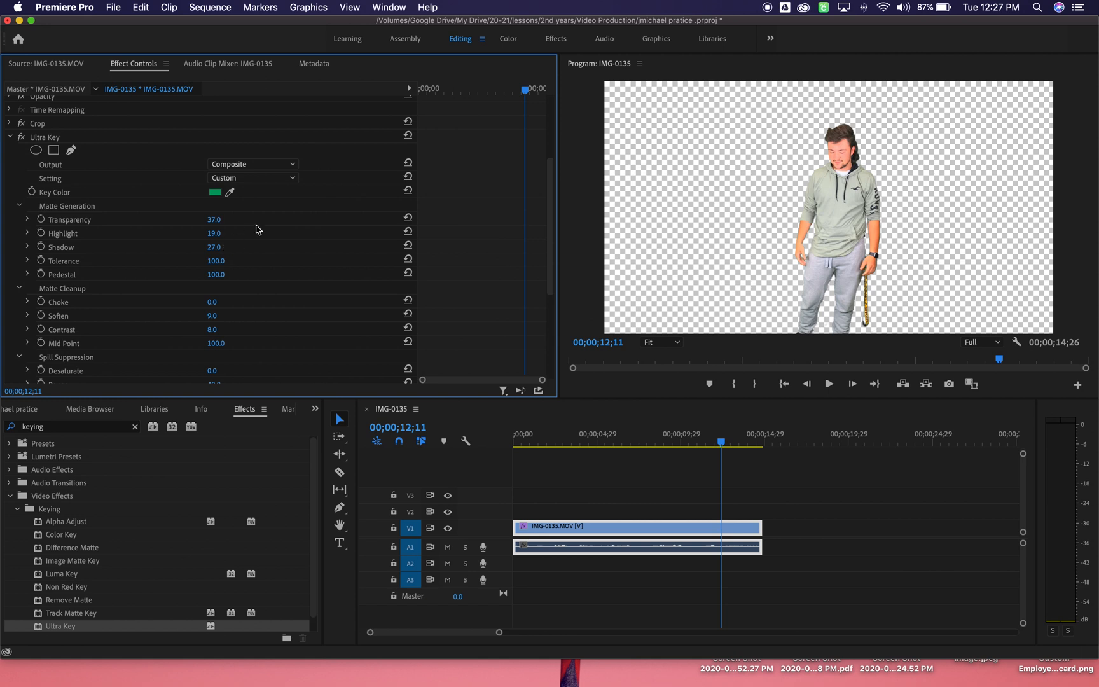
pyautogui.scroll(-1, 256, 228)
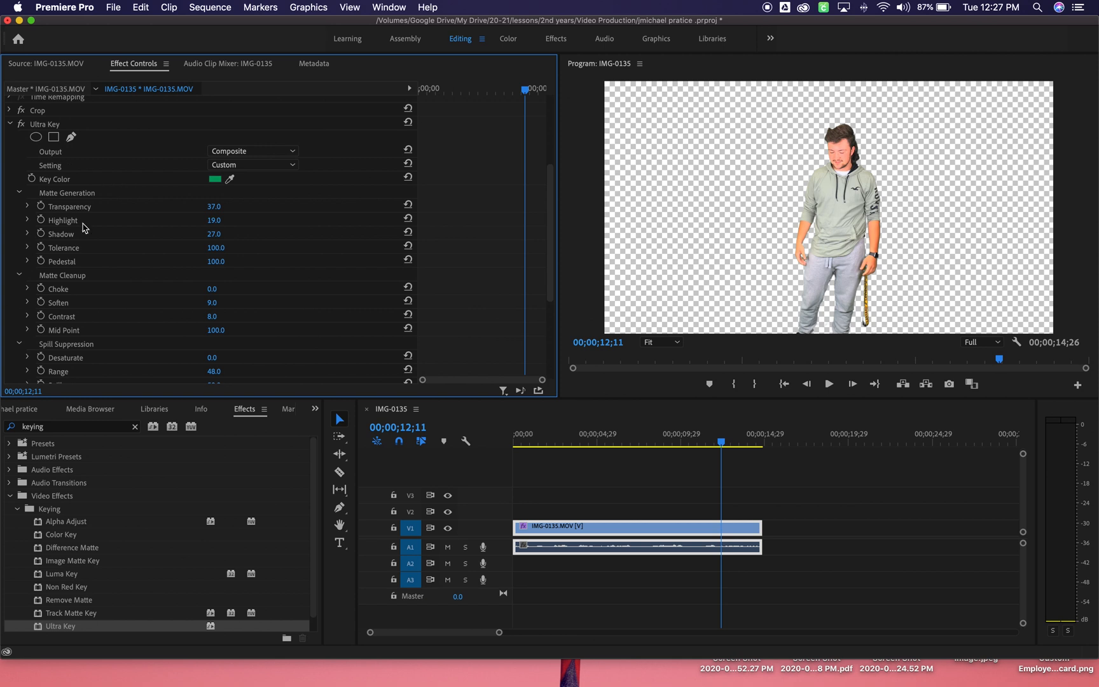
pyautogui.scroll(1, 102, 228)
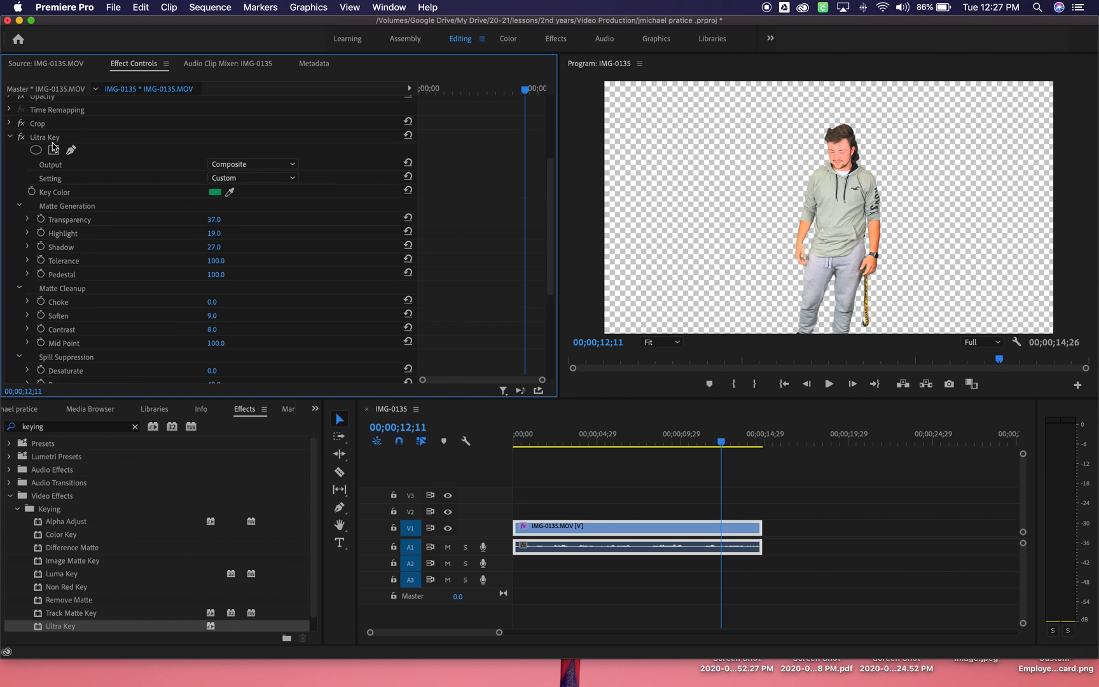
pyautogui.click(10, 138)
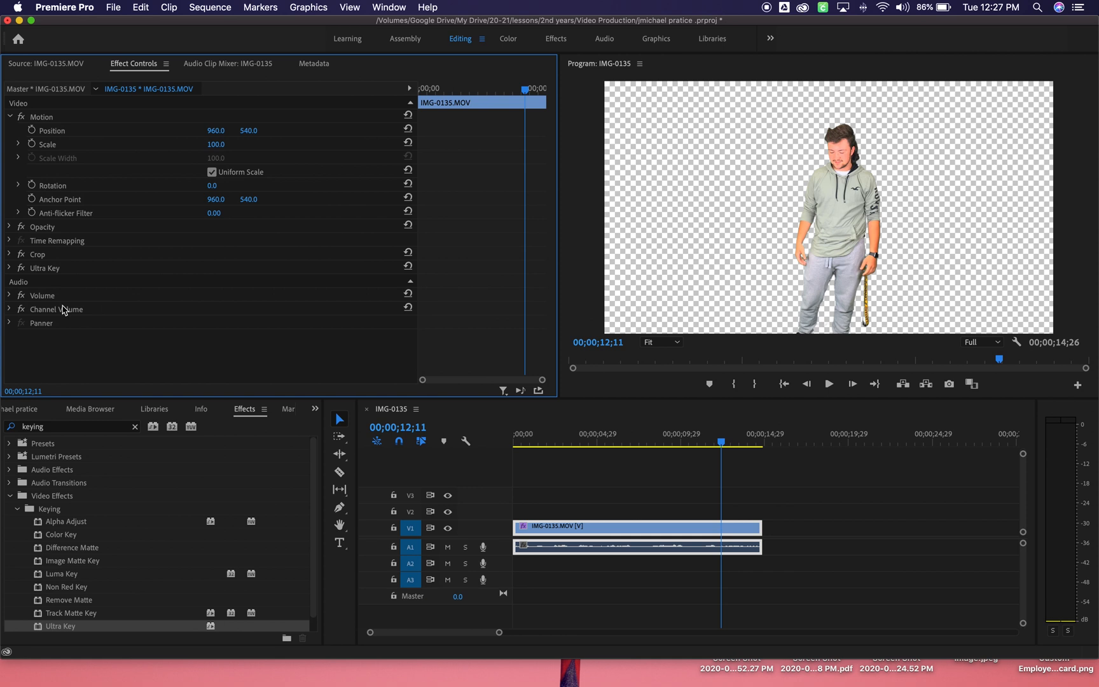
# Step: Expand the clip's Volume settings and raise the audio level to 5.3 dB
pyautogui.click(10, 296)
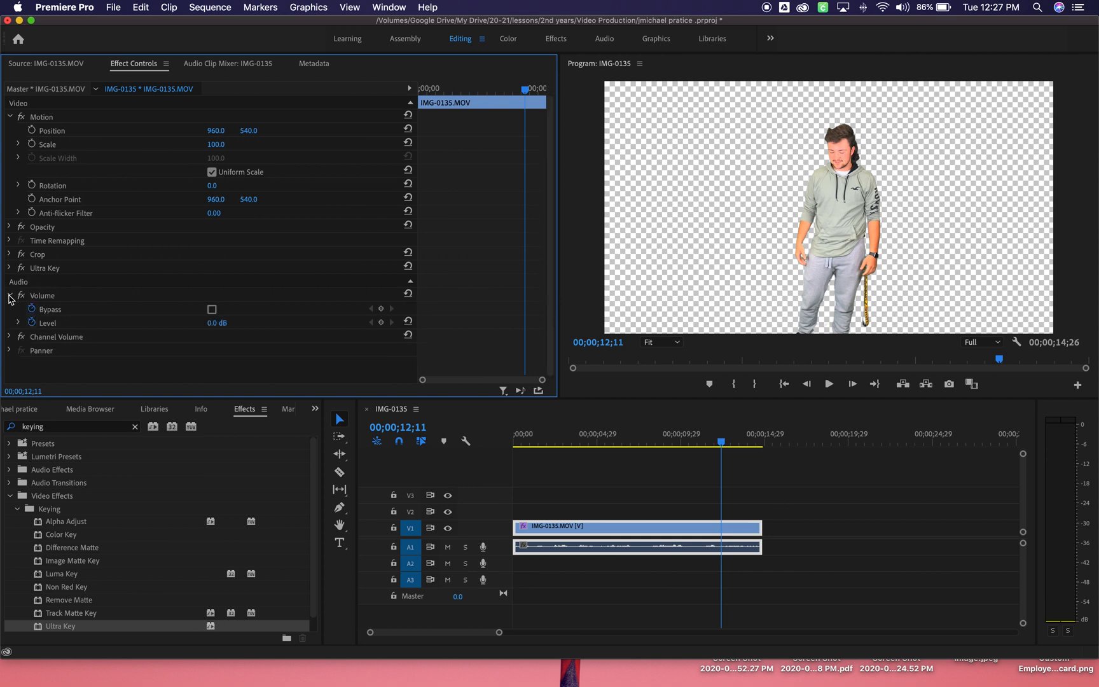
pyautogui.click(213, 322)
pyautogui.write('0.9')
pyautogui.press('Return')
pyautogui.moveTo(214, 323); pyautogui.dragTo(217, 323)
# Step: Play the keyed clip from the sequence start for about five seconds to check its picture and sound
pyautogui.moveTo(720, 447); pyautogui.dragTo(490, 442)
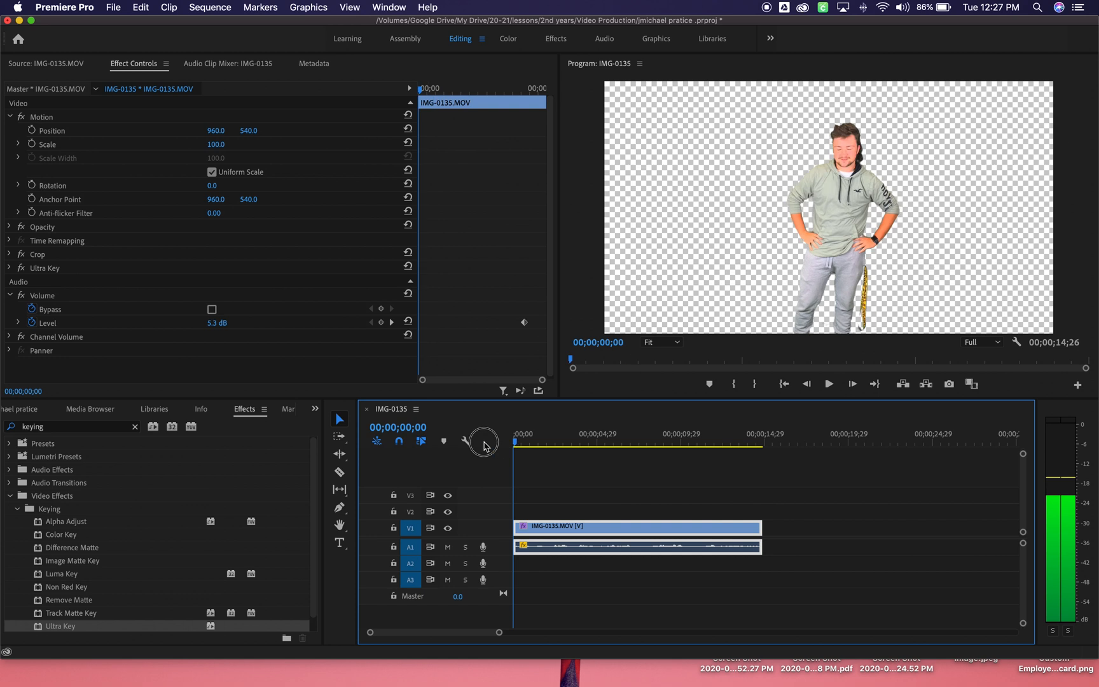
pyautogui.click(828, 384)
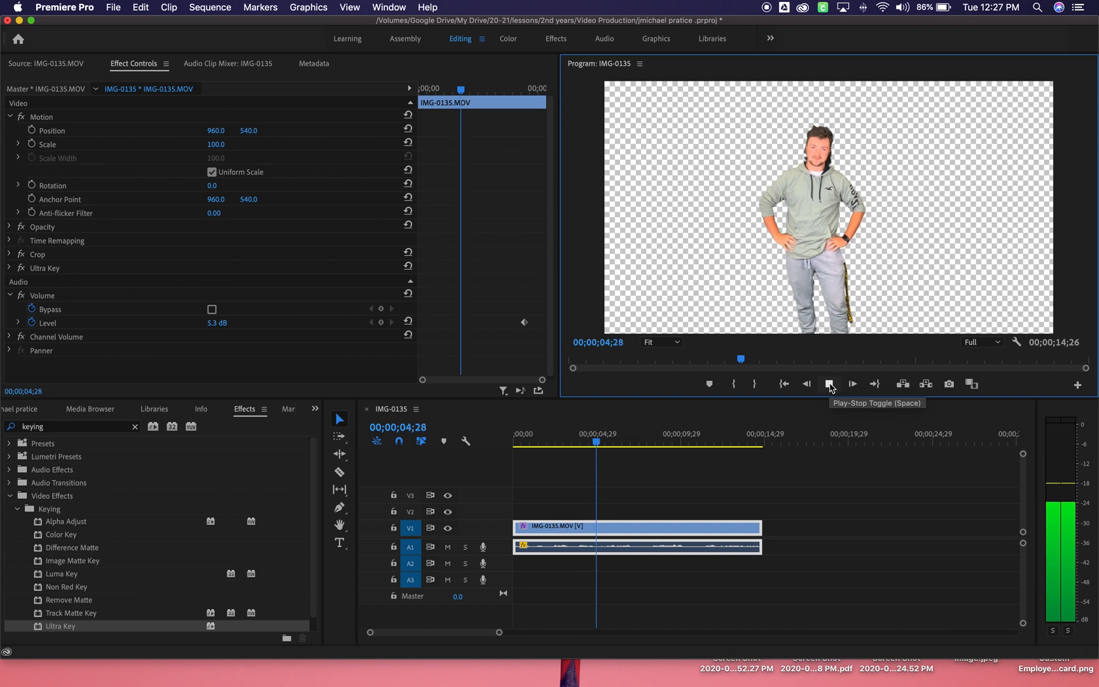
pyautogui.click(829, 385)
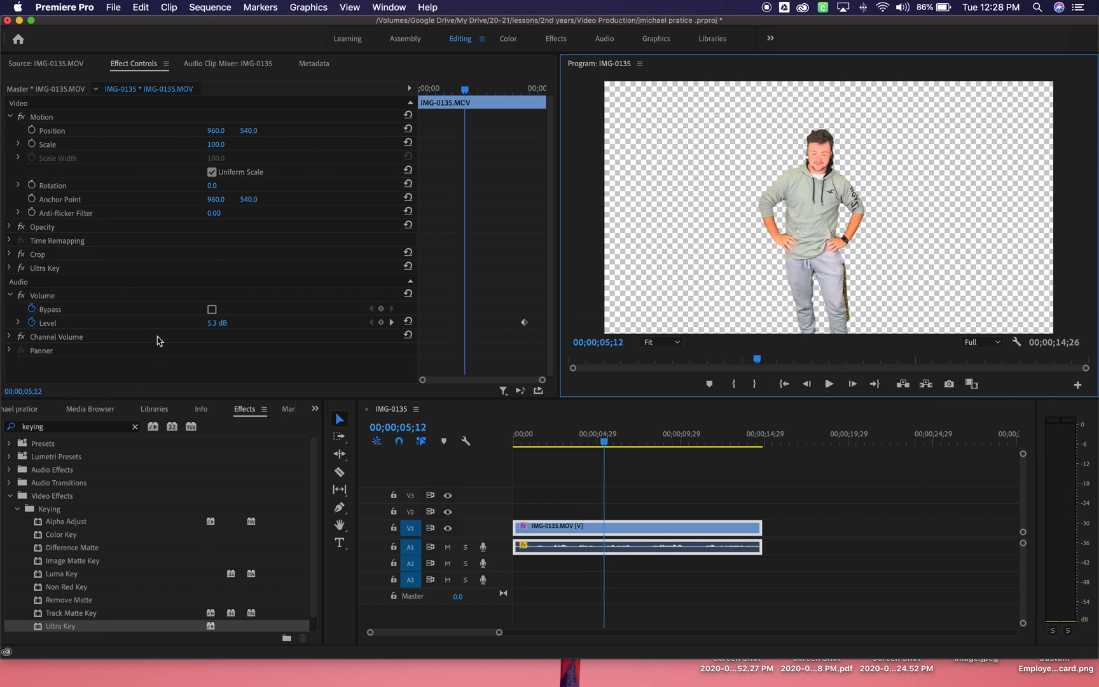
# Step: Add People shelter from the rain.mp4 from the green screen folder to the sequence start on V3, with its audio on A3
pyautogui.click(28, 409)
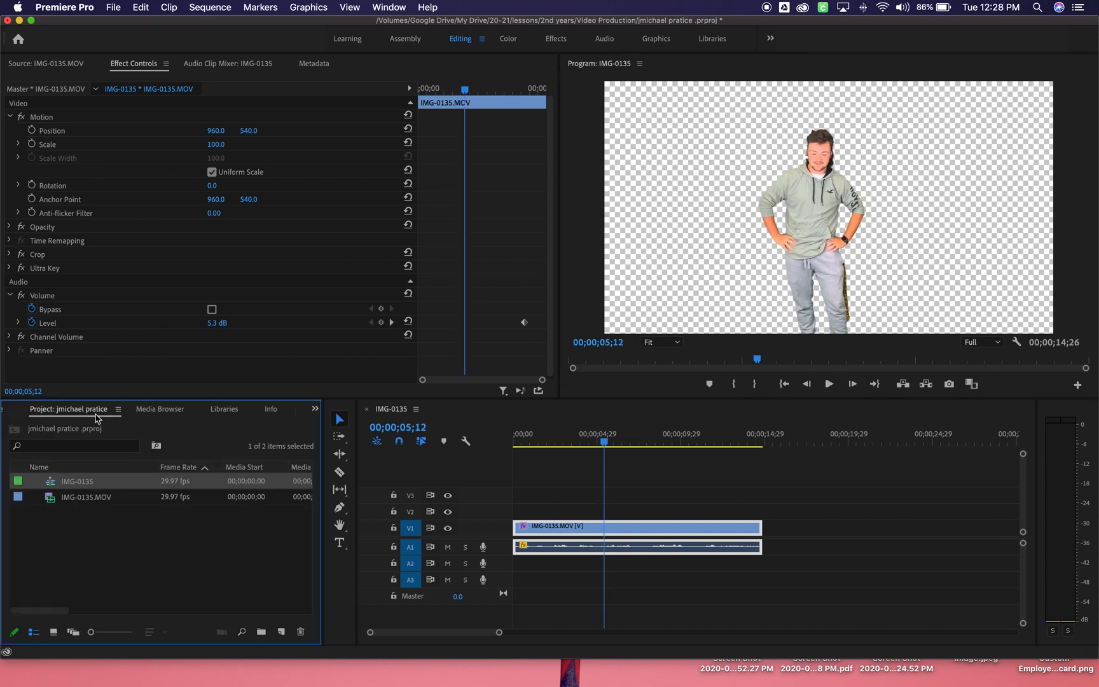
pyautogui.click(156, 410)
pyautogui.scroll(2, 224, 497)
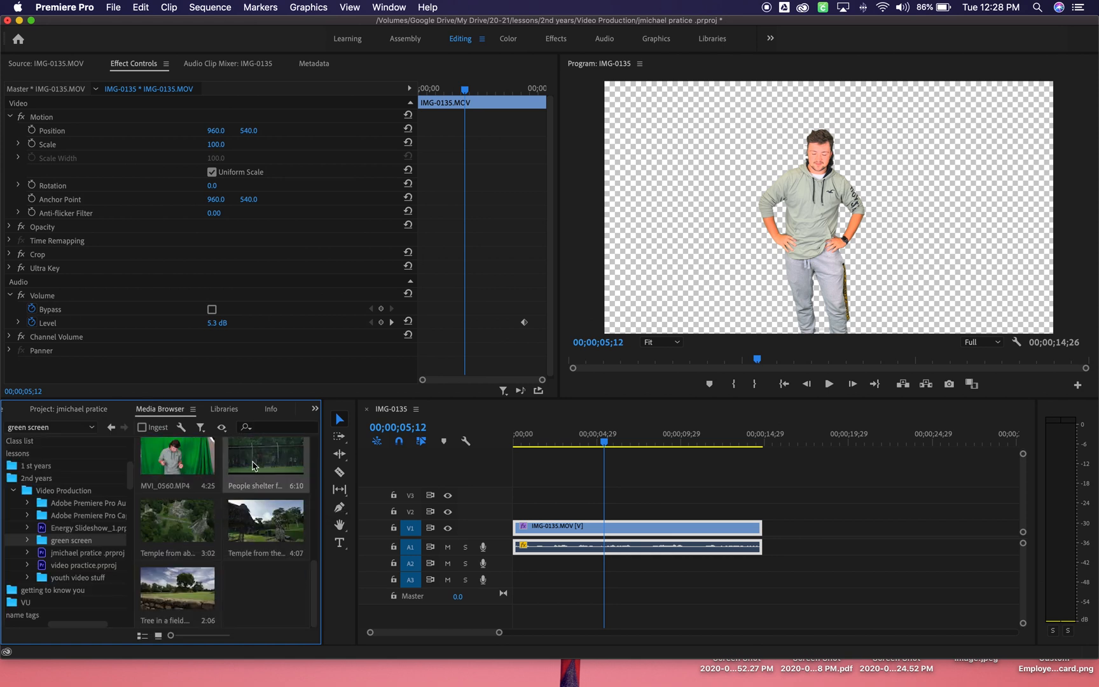
pyautogui.click(243, 459)
pyautogui.moveTo(444, 532); pyautogui.dragTo(517, 582)
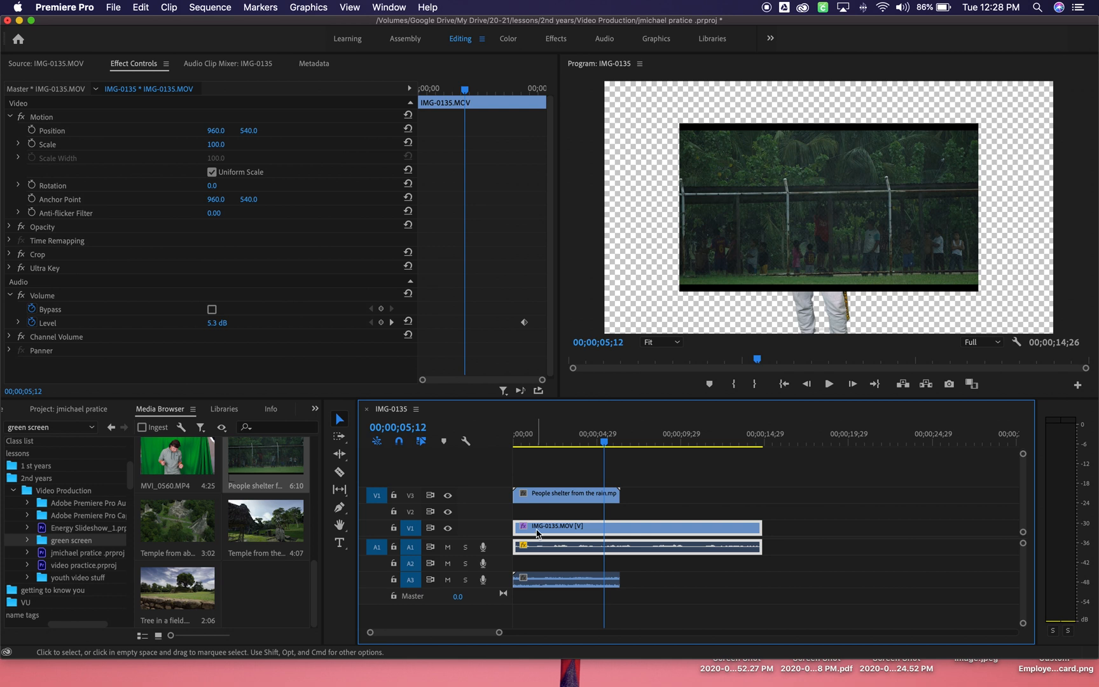
# Step: Place the keyed IMG-0135.MOV video on V2, the rain background video on V1 beneath it, and the background audio on A2
pyautogui.moveTo(536, 530)
pyautogui.mouseDown()
pyautogui.moveTo(543, 493)
pyautogui.moveTo(541, 526)
pyautogui.mouseUp()
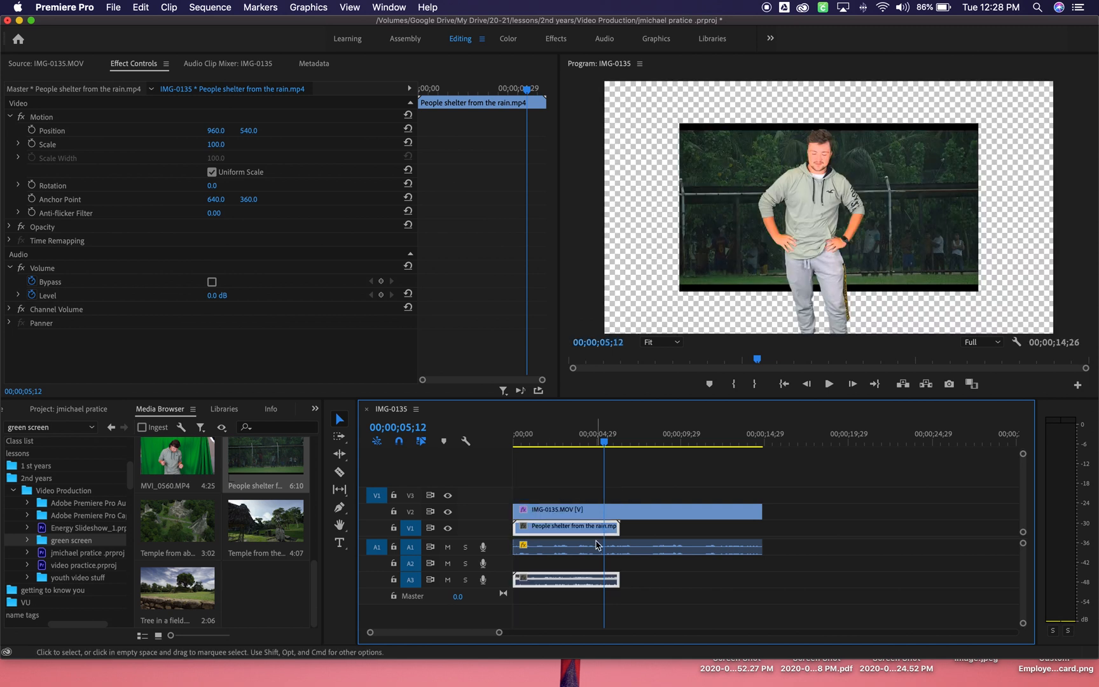
pyautogui.moveTo(575, 583); pyautogui.dragTo(576, 566)
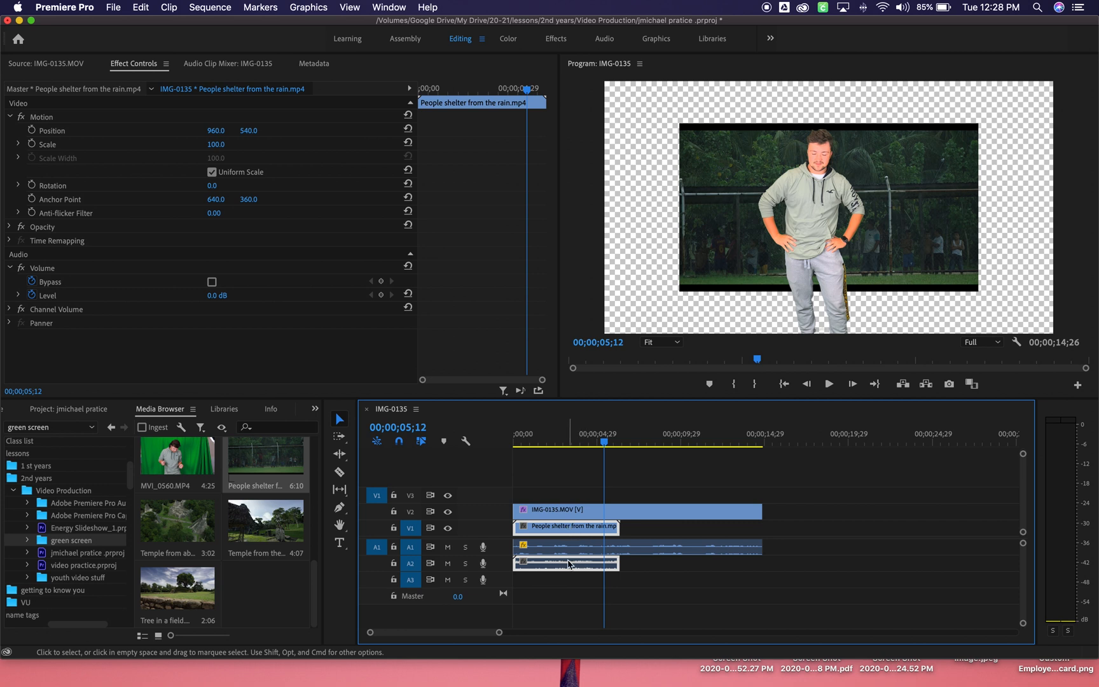
# Step: Slow the People shelter from the rain.mp4 background clip to 50% speed
pyautogui.rightClick(545, 564)
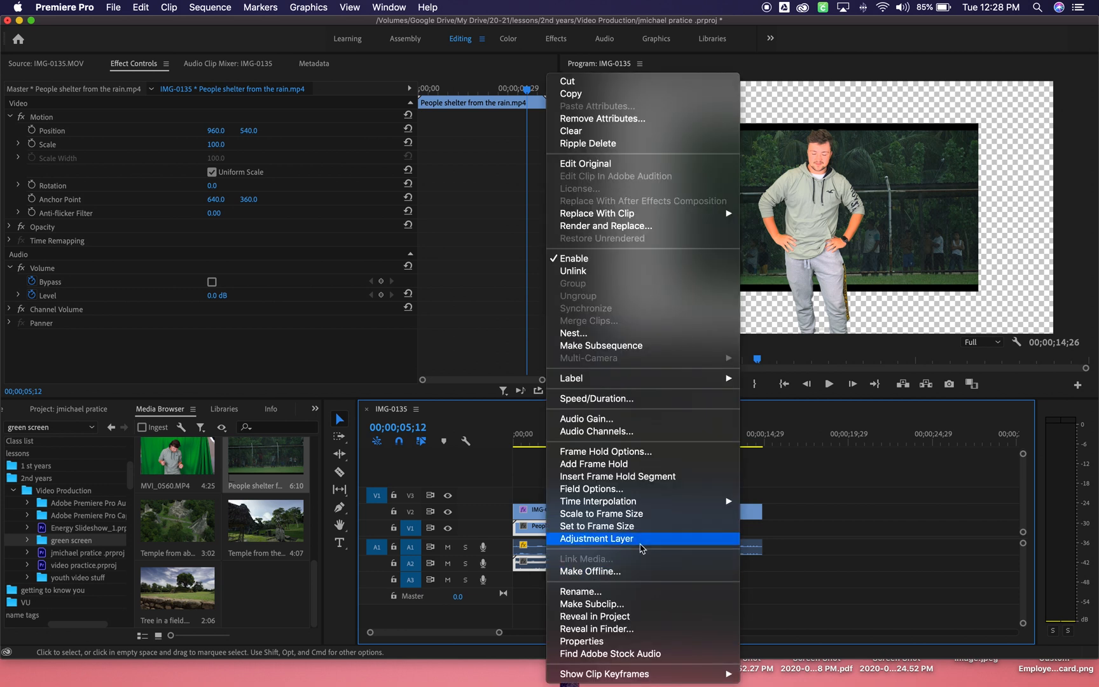
pyautogui.click(716, 398)
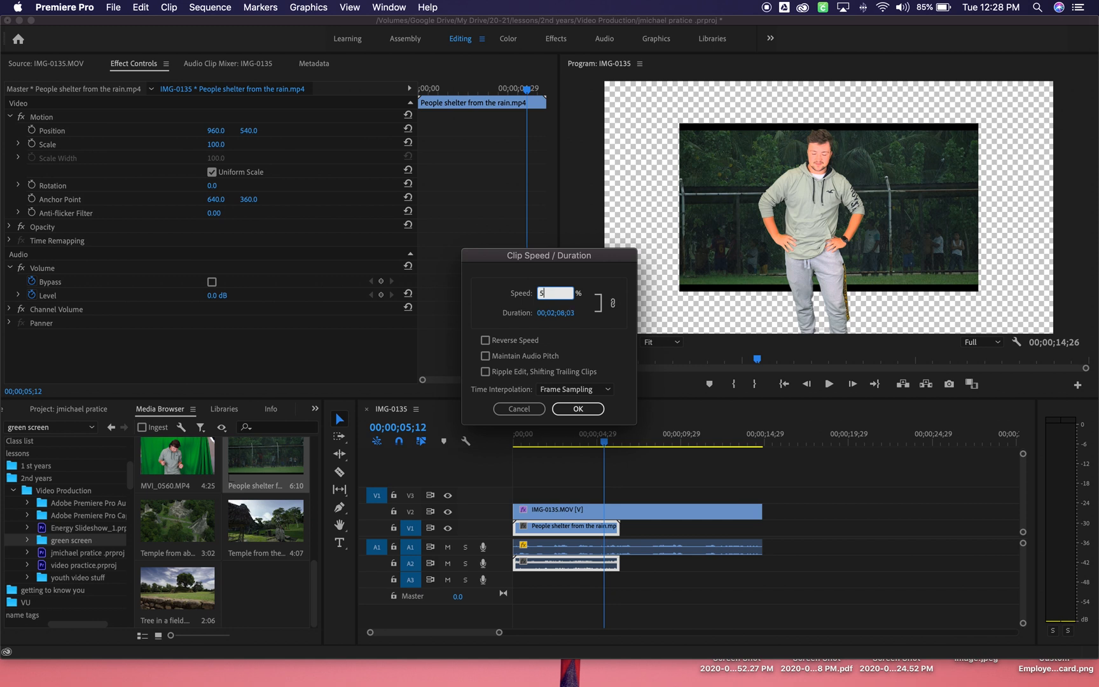
pyautogui.click(576, 409)
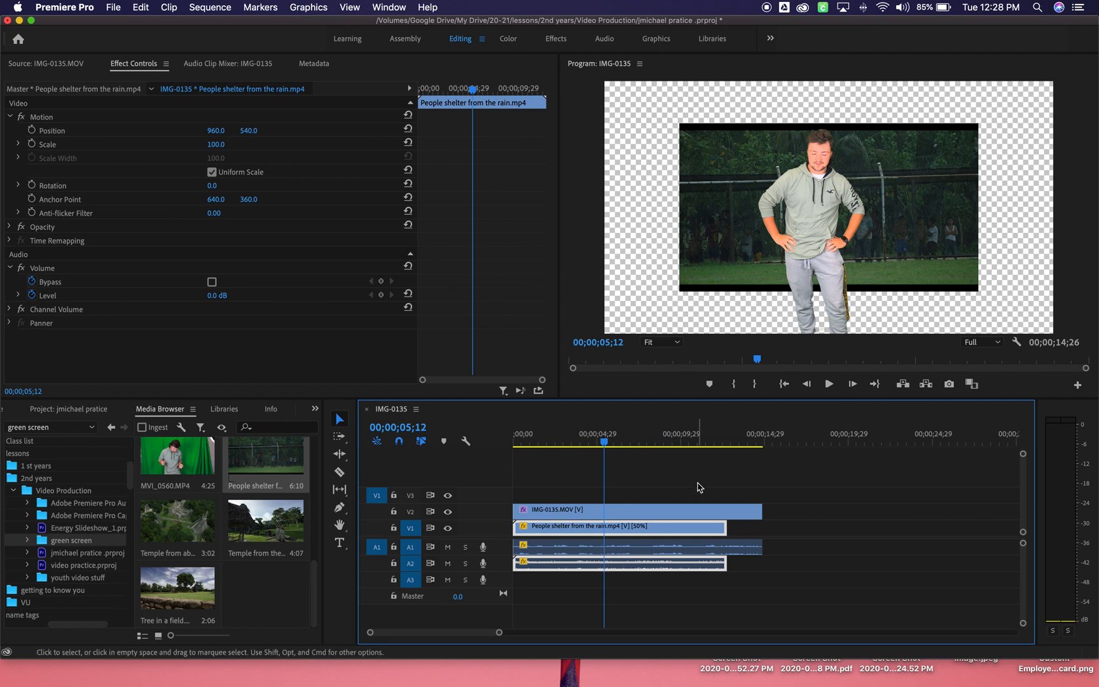
# Step: Move the keyed person down in the frame to about 971, 968, exposing more of the background clip
pyautogui.hscroll(3, 700, 488)
pyautogui.click(841, 177)
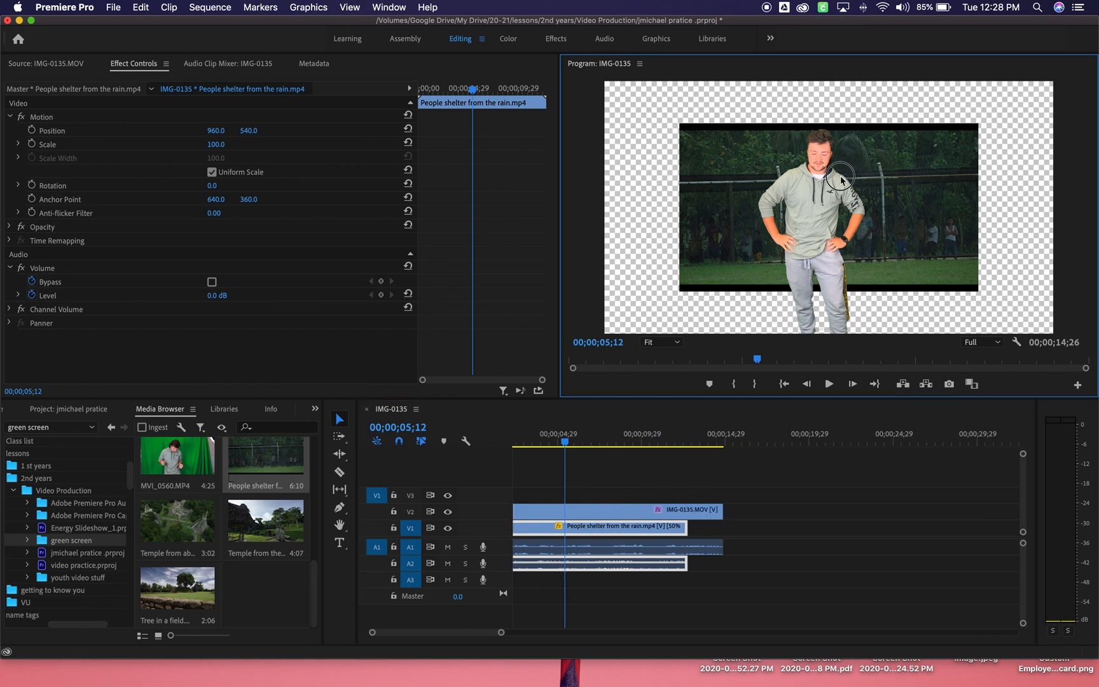
pyautogui.click(651, 154)
pyautogui.moveTo(822, 184); pyautogui.dragTo(822, 302)
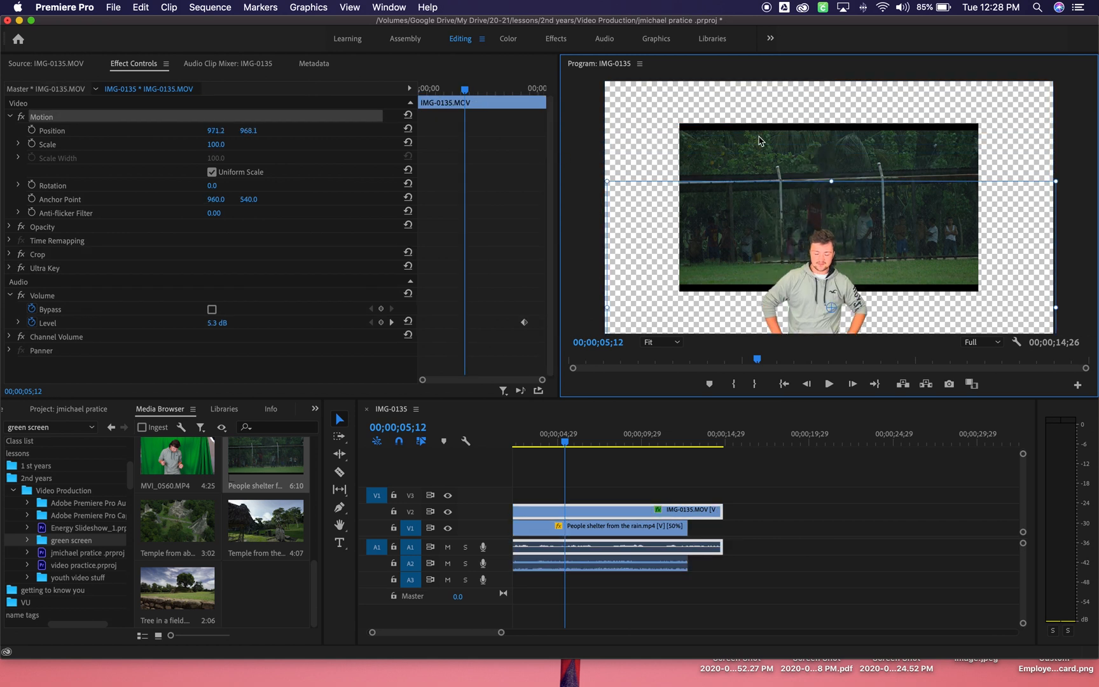
# Step: Scale the rain background clip to about 161% to fill the frame and position it at about 960, 543
pyautogui.click(765, 159)
pyautogui.moveTo(679, 123); pyautogui.dragTo(614, 70)
pyautogui.moveTo(822, 287); pyautogui.dragTo(822, 287)
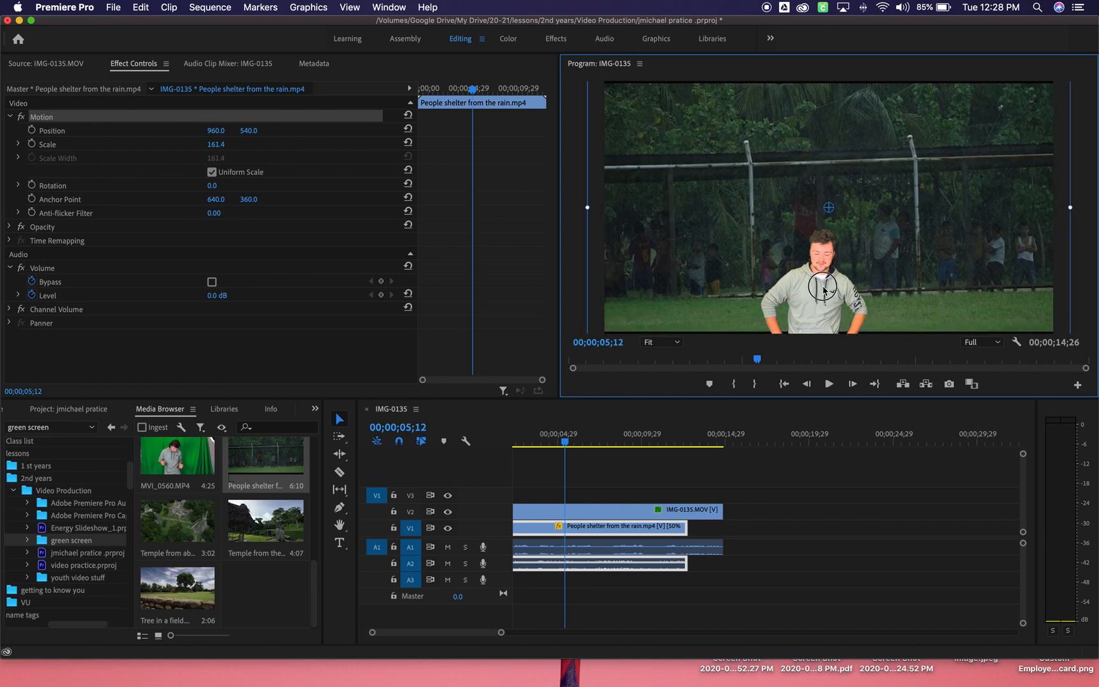
pyautogui.click(576, 265)
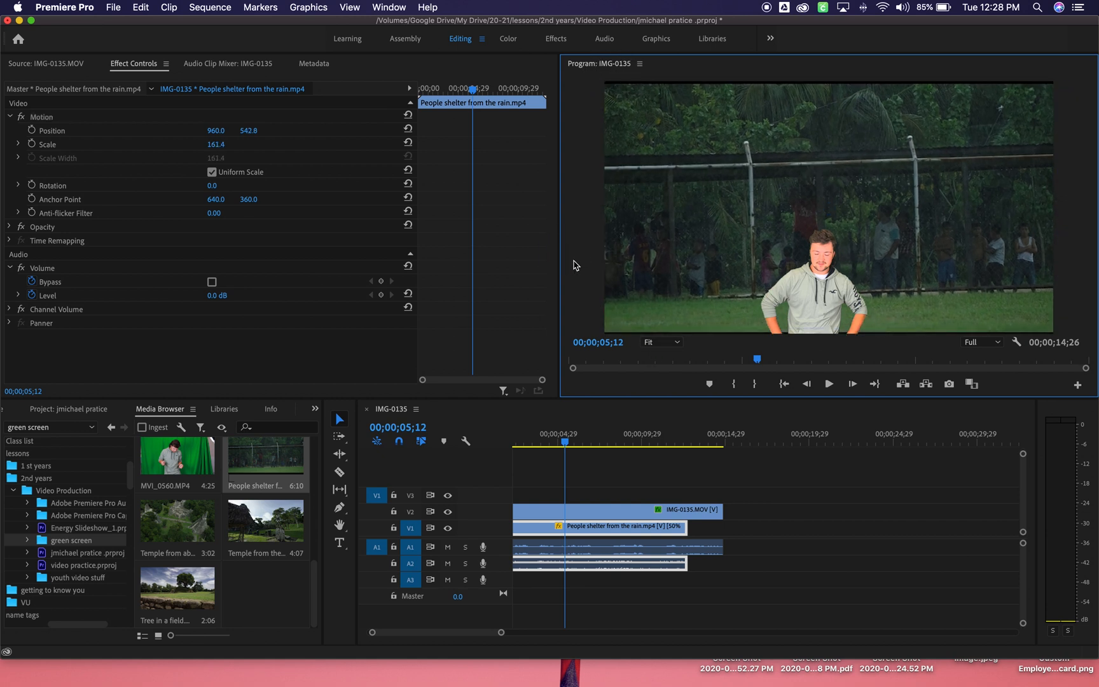
# Step: Reposition the keyed person to about 879, 607 so he stands in front of the fence
pyautogui.click(816, 294)
pyautogui.moveTo(815, 296); pyautogui.dragTo(795, 194)
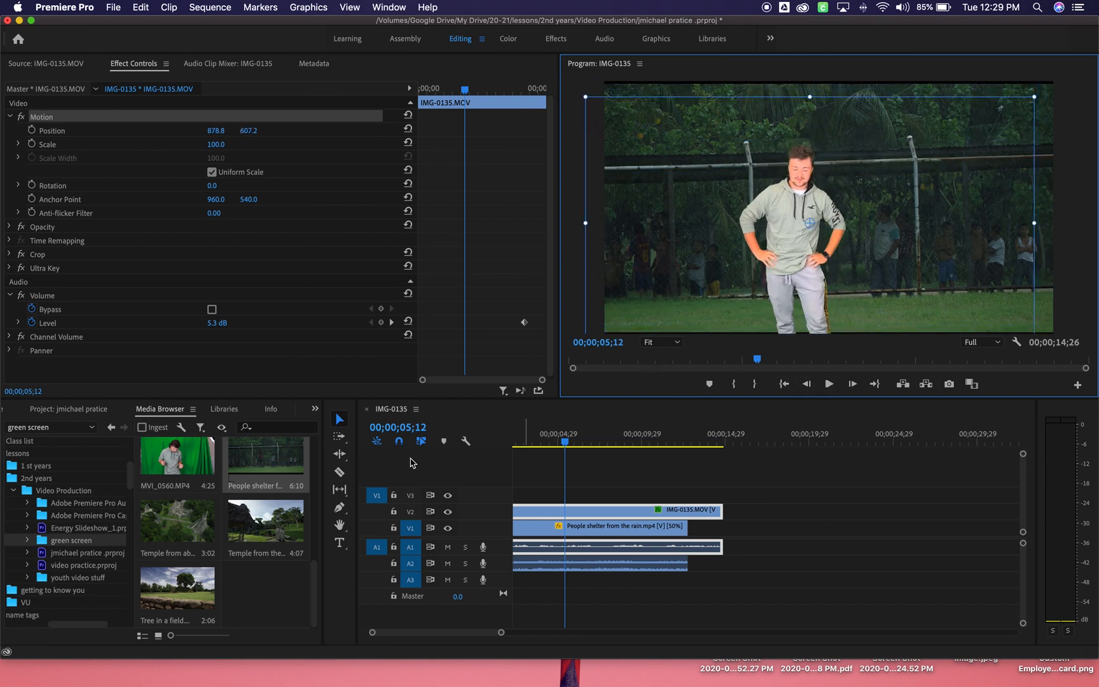
# Step: Play the composite from the sequence start for about two seconds to check its picture and sound balance
pyautogui.moveTo(559, 441); pyautogui.dragTo(487, 445)
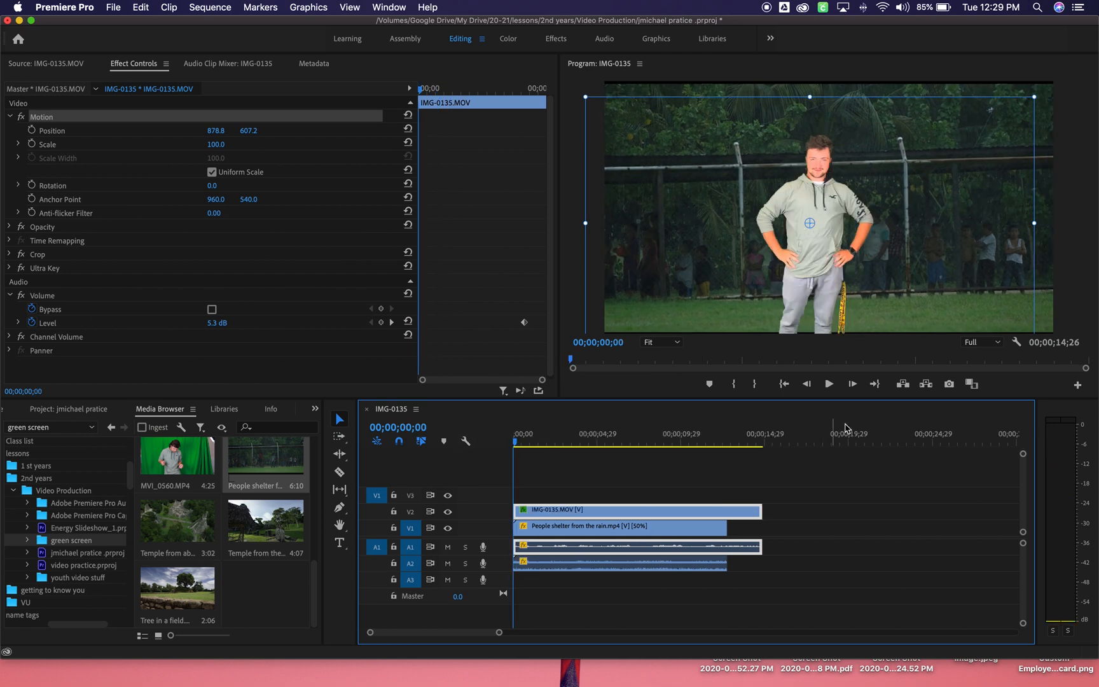
pyautogui.click(828, 384)
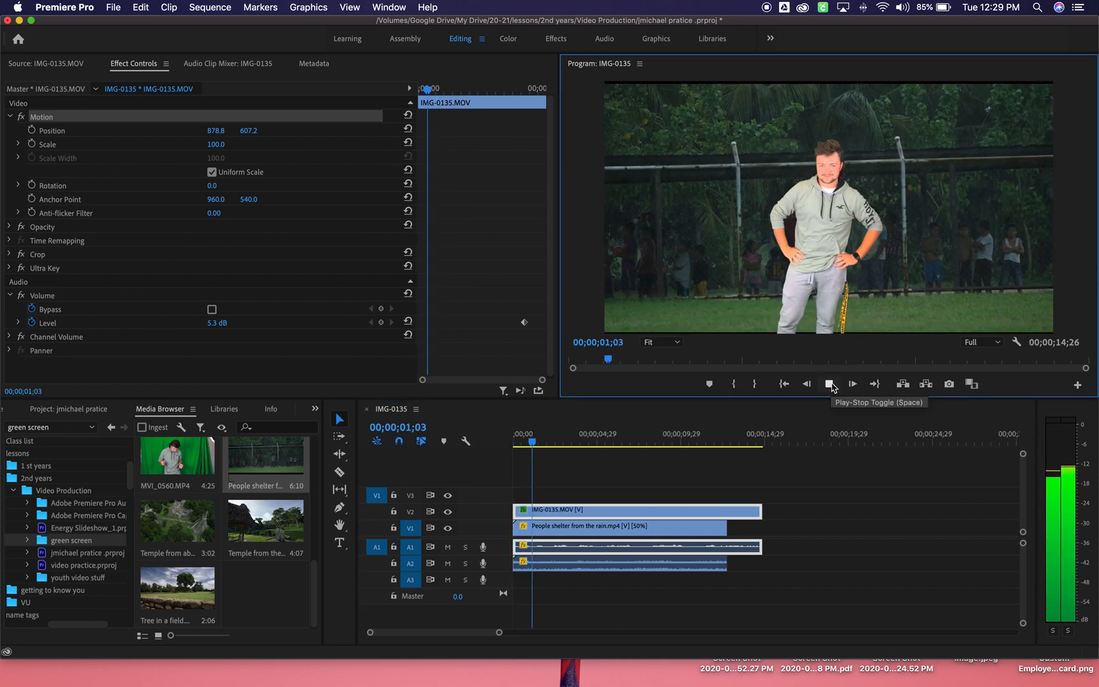
pyautogui.click(830, 384)
# Step: Set the rain background clip's audio volume level to -5 dB
pyautogui.click(588, 560)
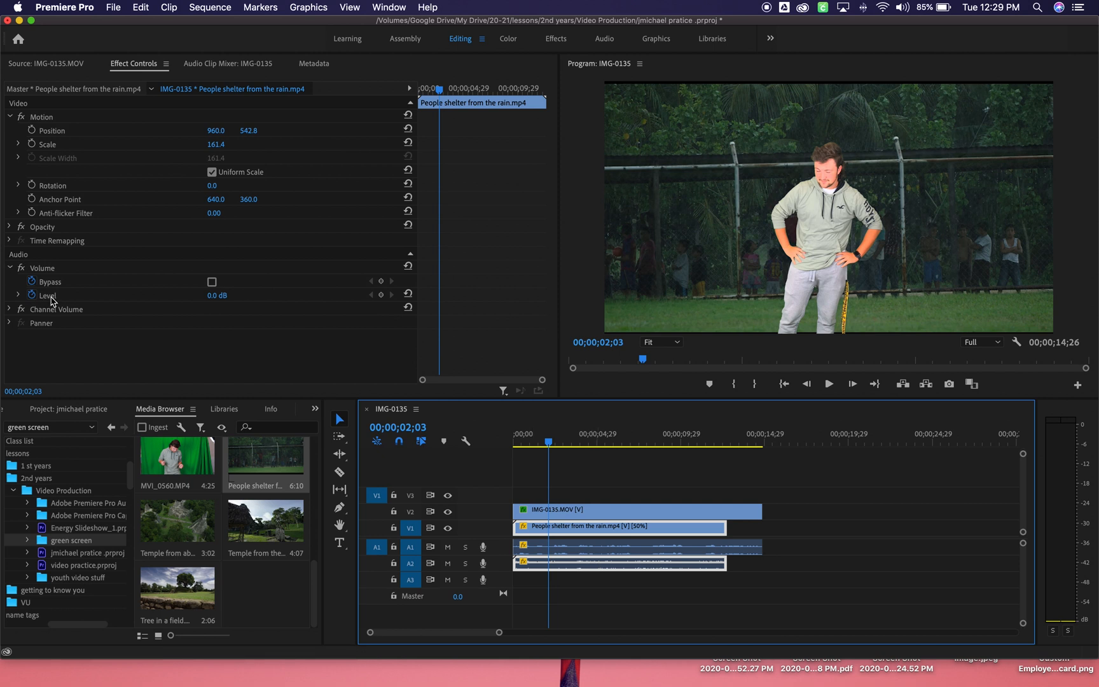
pyautogui.click(213, 297)
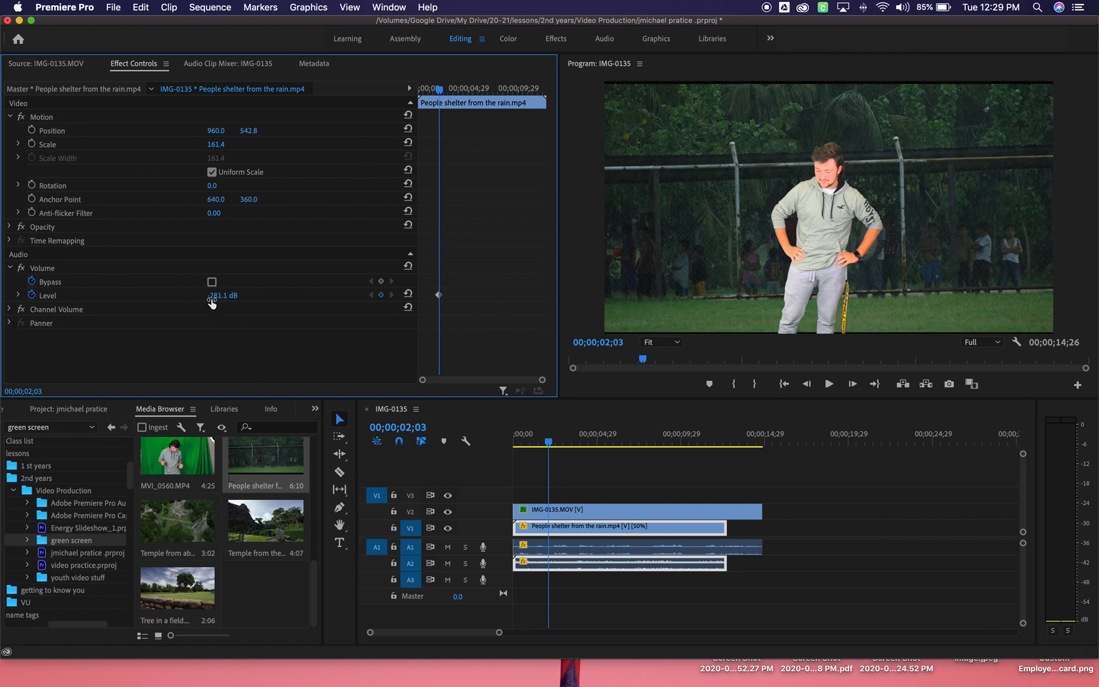
pyautogui.moveTo(217, 298); pyautogui.dragTo(213, 297)
pyautogui.click(223, 295)
pyautogui.click(222, 297)
pyautogui.moveTo(222, 297); pyautogui.dragTo(211, 298)
pyautogui.write('5')
pyautogui.press('Return')
# Step: Play the opening of the sequence to check the background clip's reduced volume
pyautogui.click(524, 446)
pyautogui.click(829, 385)
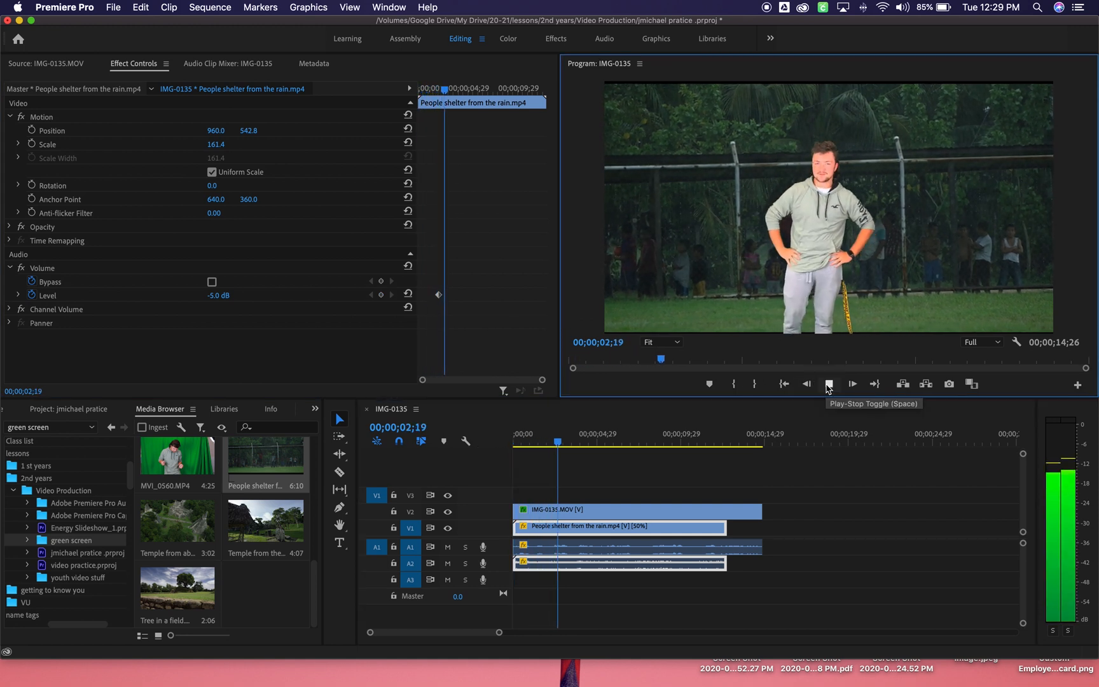
pyautogui.click(829, 385)
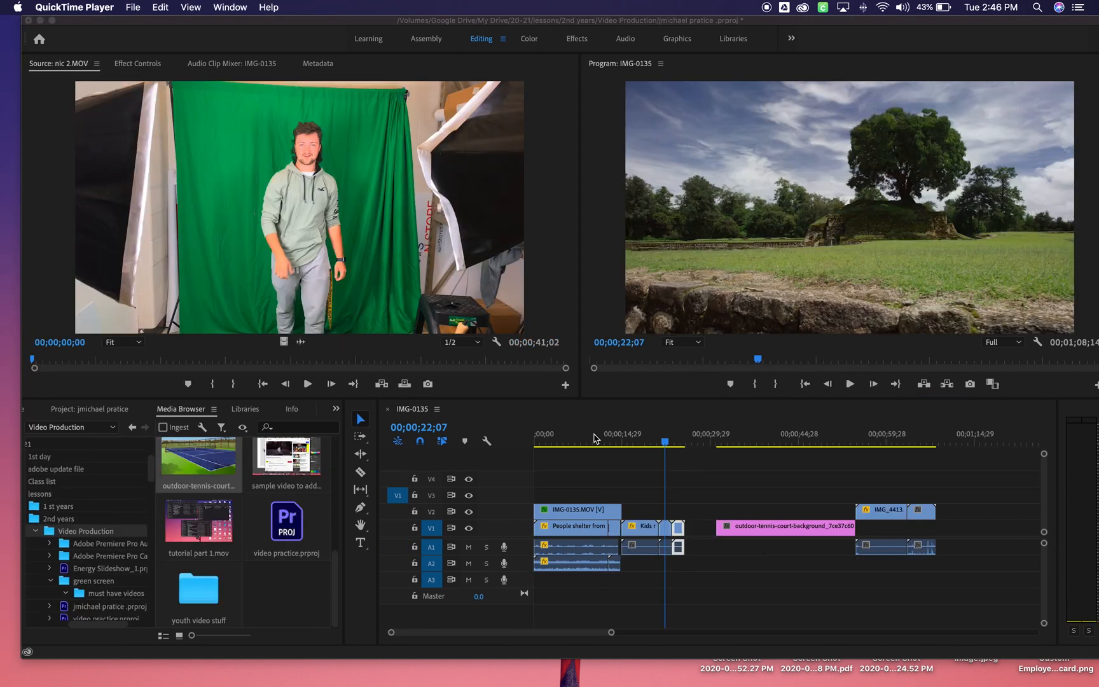
# Step: Play the sequence from its start for about two and a half seconds to recheck the audio balance
pyautogui.click(661, 447)
pyautogui.moveTo(664, 443); pyautogui.dragTo(535, 443)
pyautogui.click(850, 383)
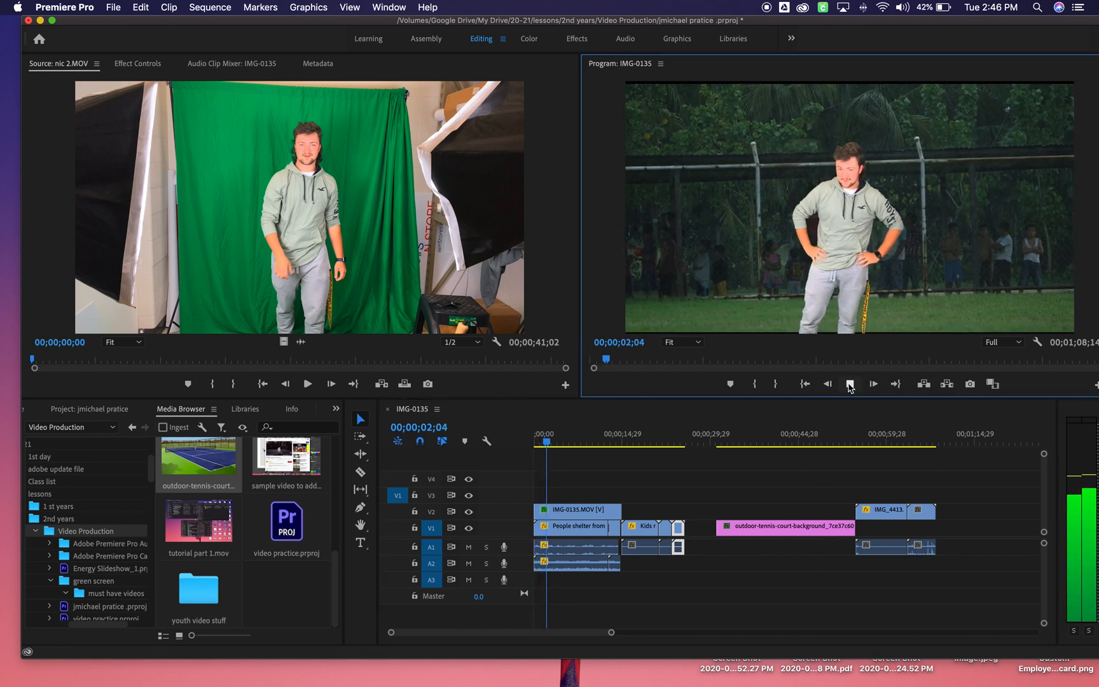
pyautogui.press('space')
# Step: Lower the rain background clip's audio level to -15 dB at 00;00;02;17
pyautogui.click(575, 550)
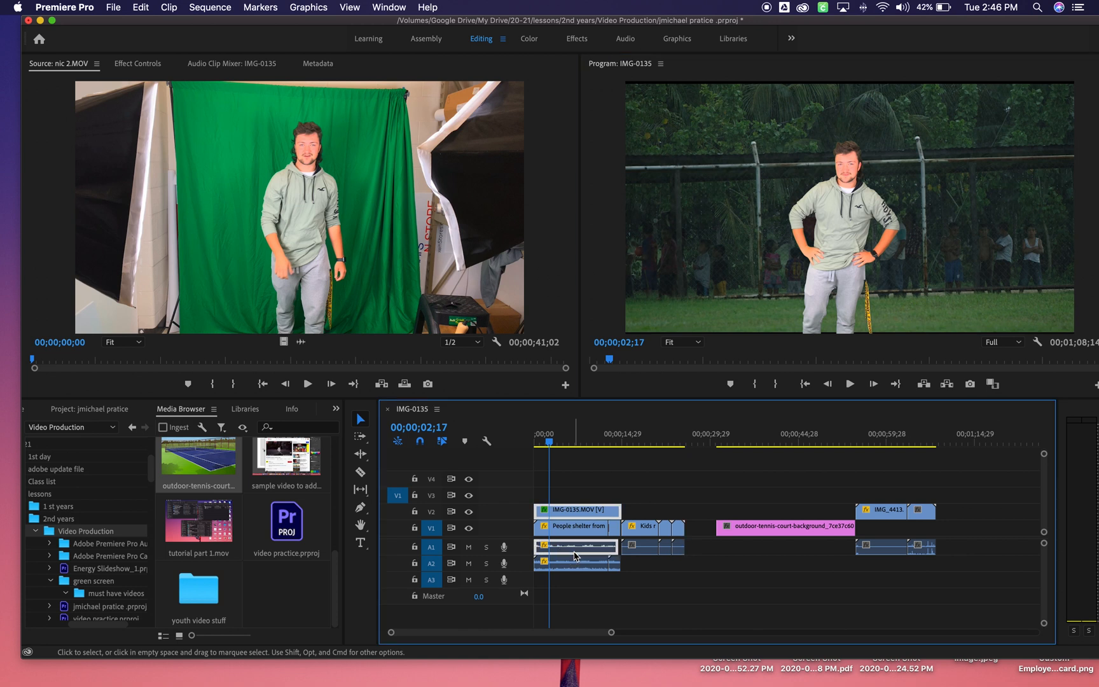
pyautogui.click(574, 564)
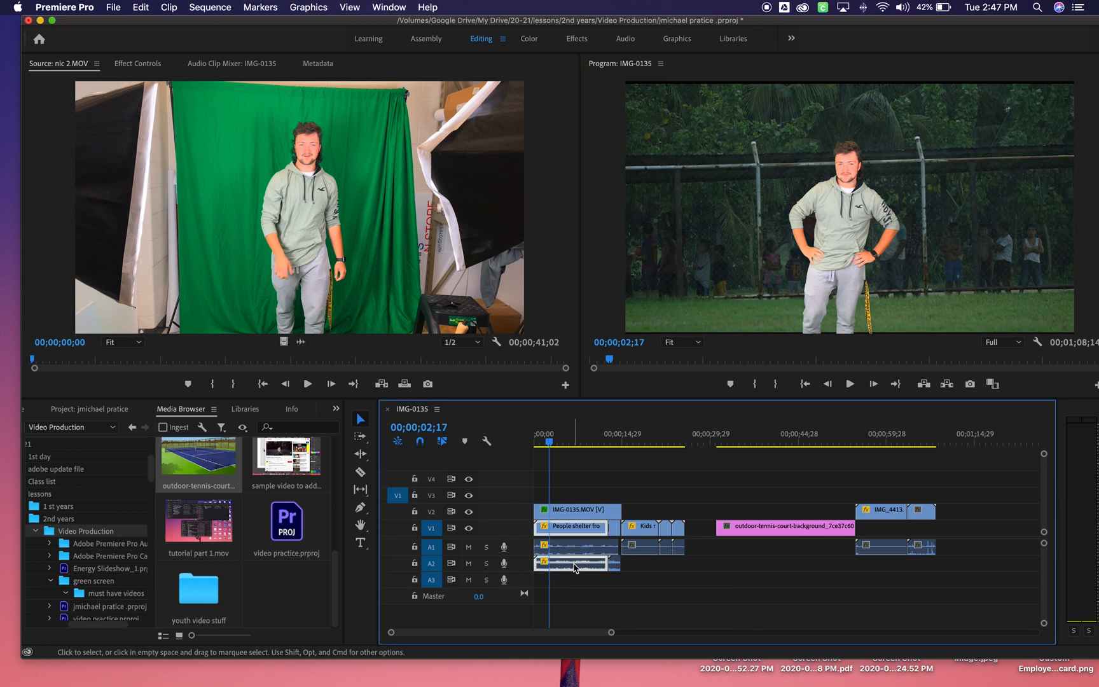
pyautogui.click(138, 64)
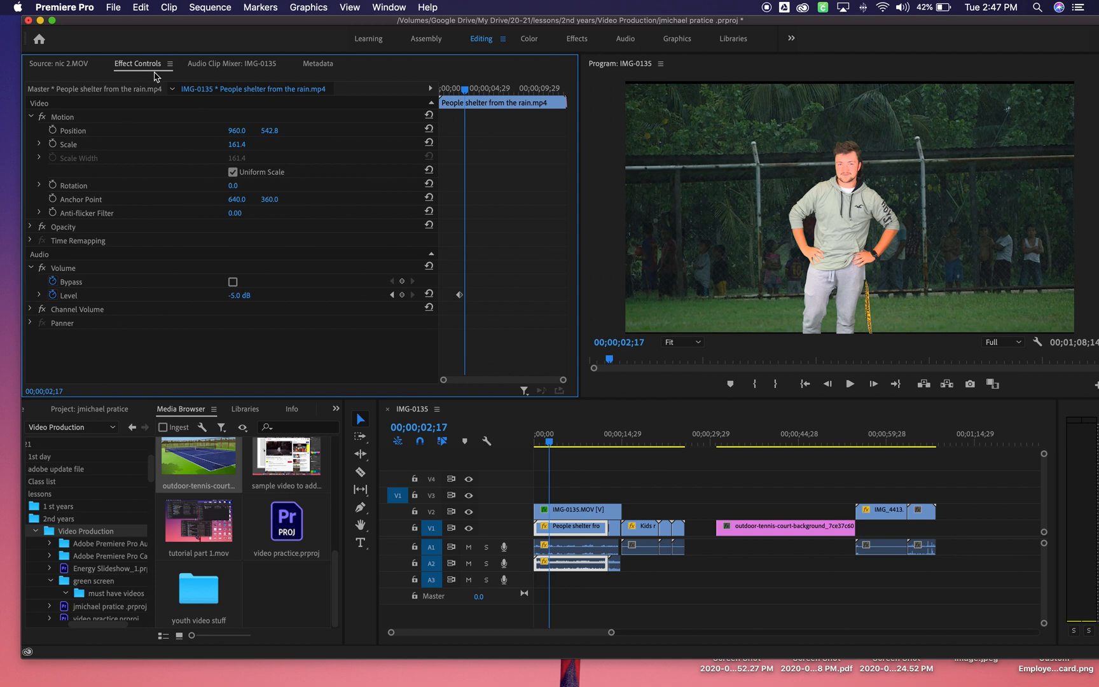
pyautogui.click(241, 295)
pyautogui.click(546, 534)
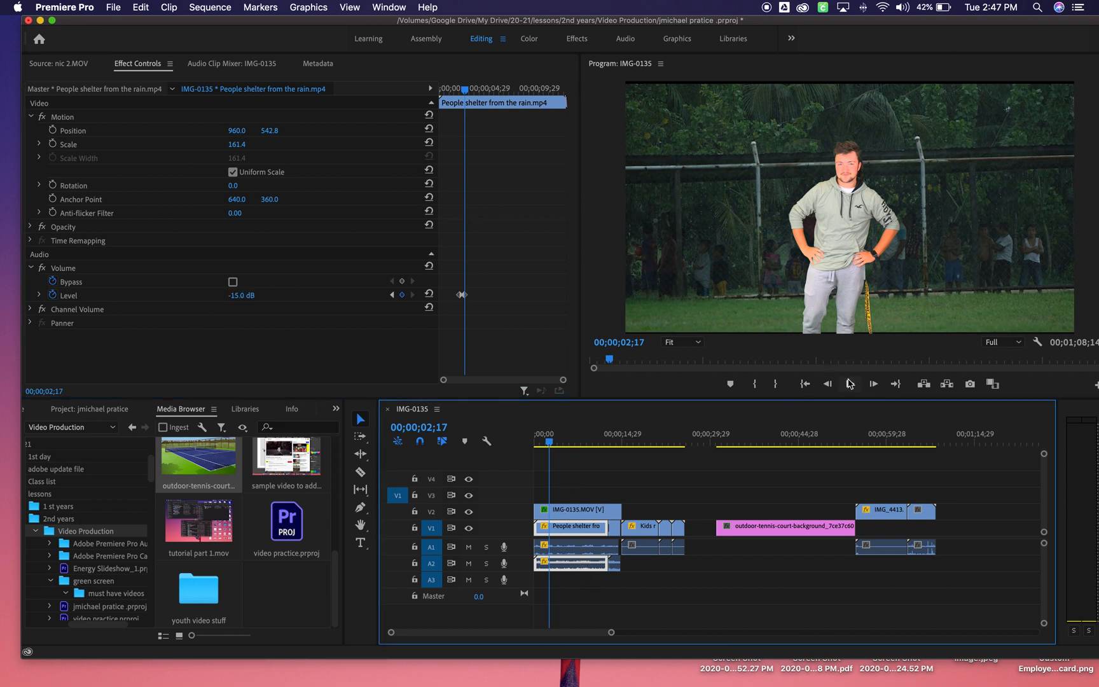
# Step: Play a few seconds from 00;00;02;17 to check the sound, and move the playhead to 00;00;14;06
pyautogui.click(851, 384)
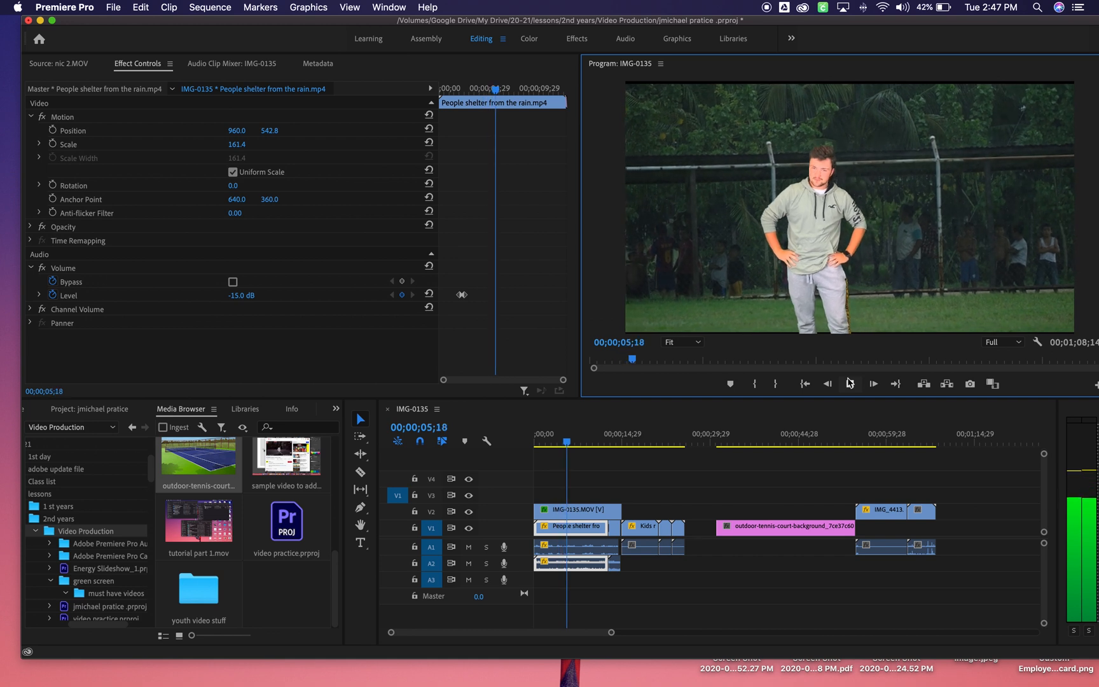
pyautogui.click(850, 383)
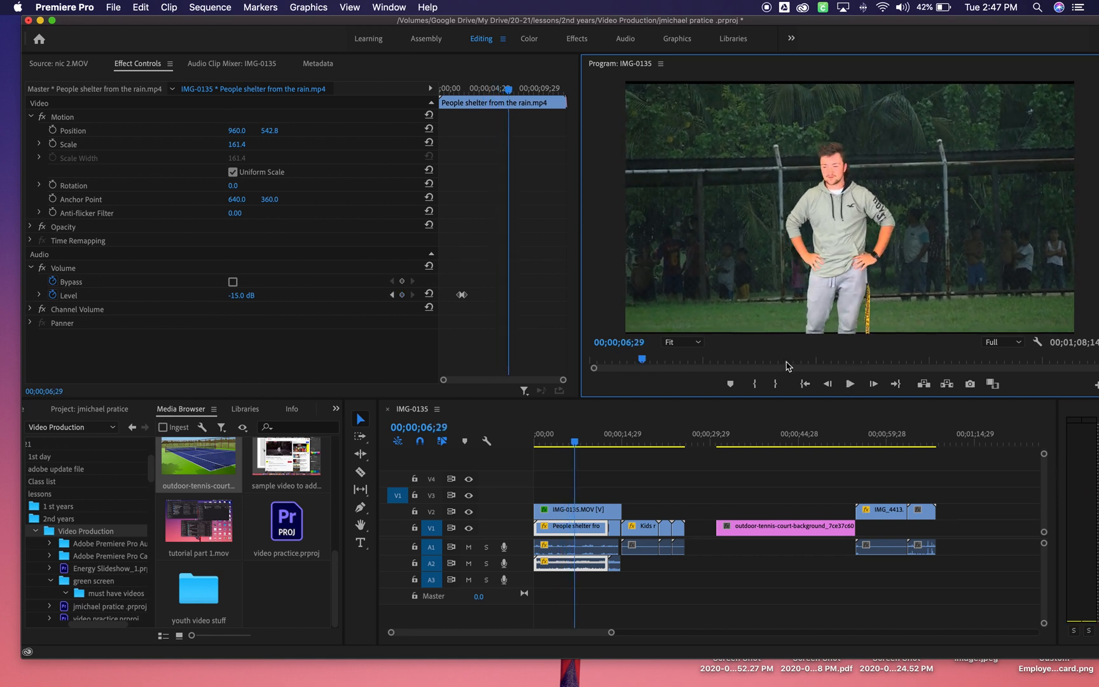
pyautogui.moveTo(591, 443); pyautogui.dragTo(617, 447)
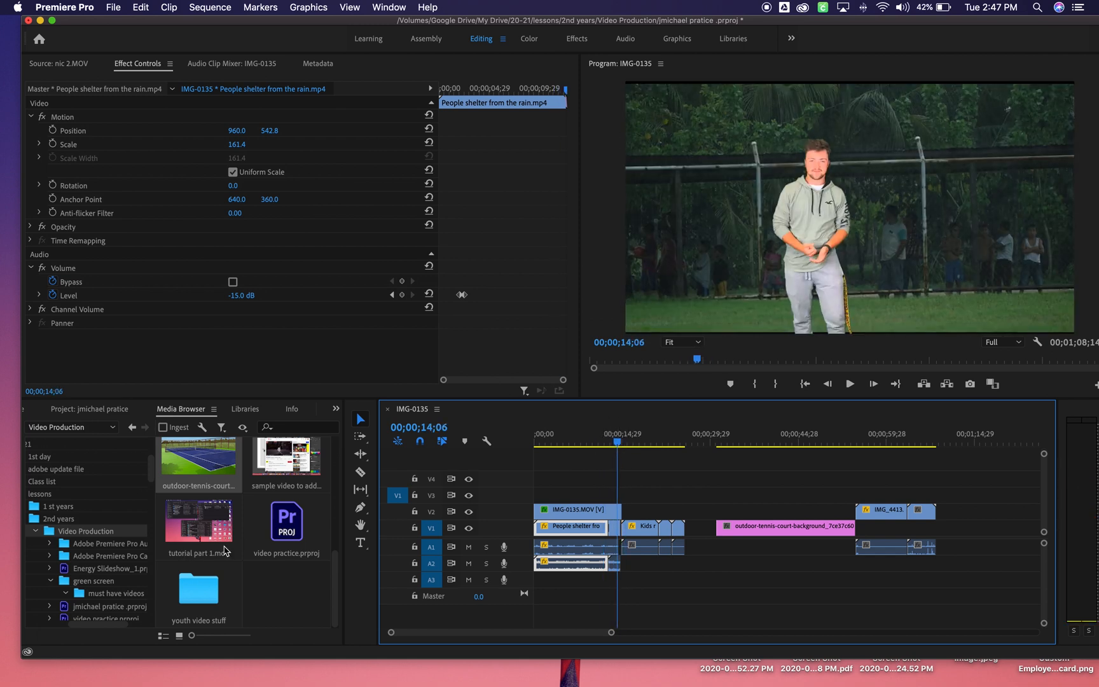
# Step: Find nic 2.MOV in the green screen folder and open it for source preview
pyautogui.scroll(3, 224, 551)
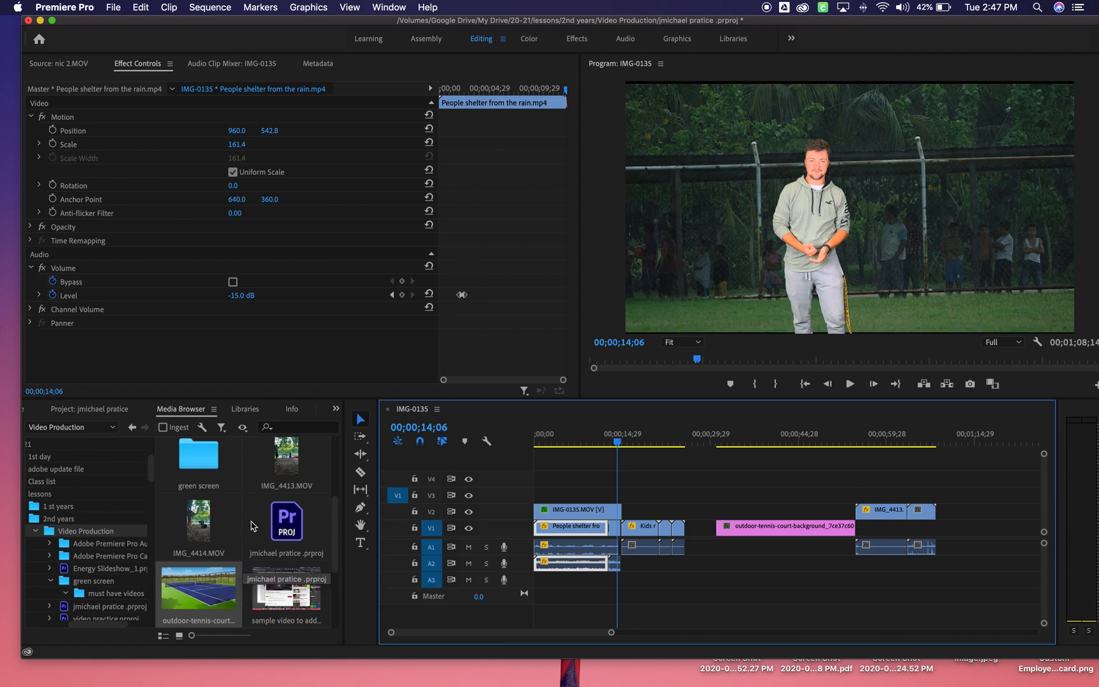
pyautogui.scroll(2, 238, 566)
pyautogui.scroll(-5, 250, 525)
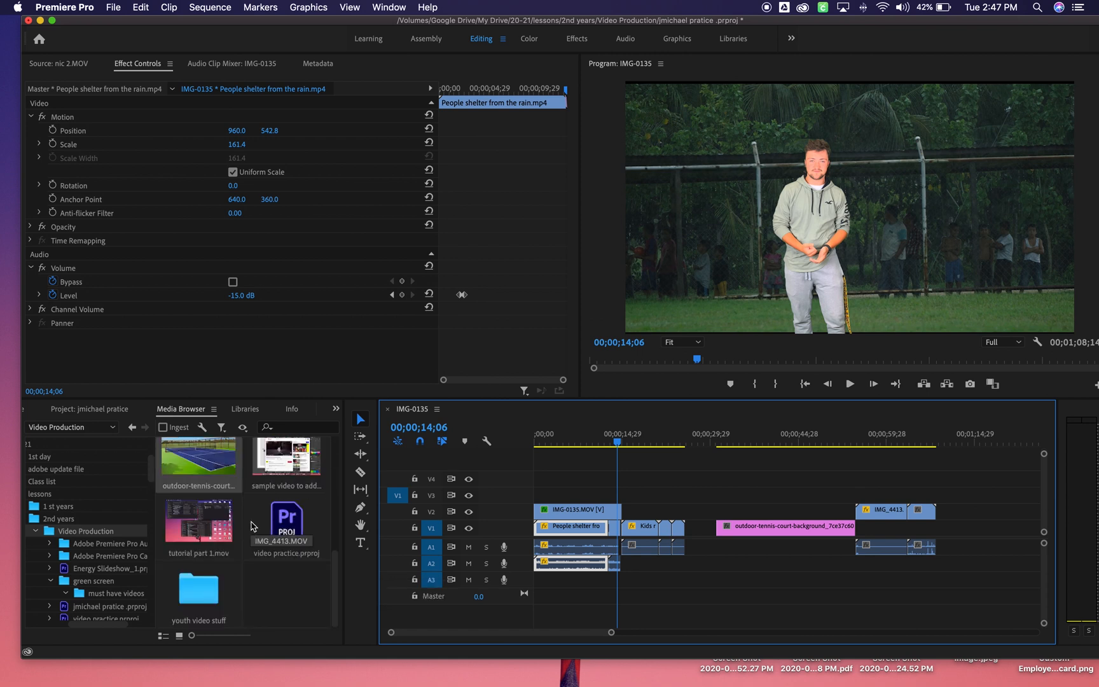
pyautogui.scroll(3, 250, 525)
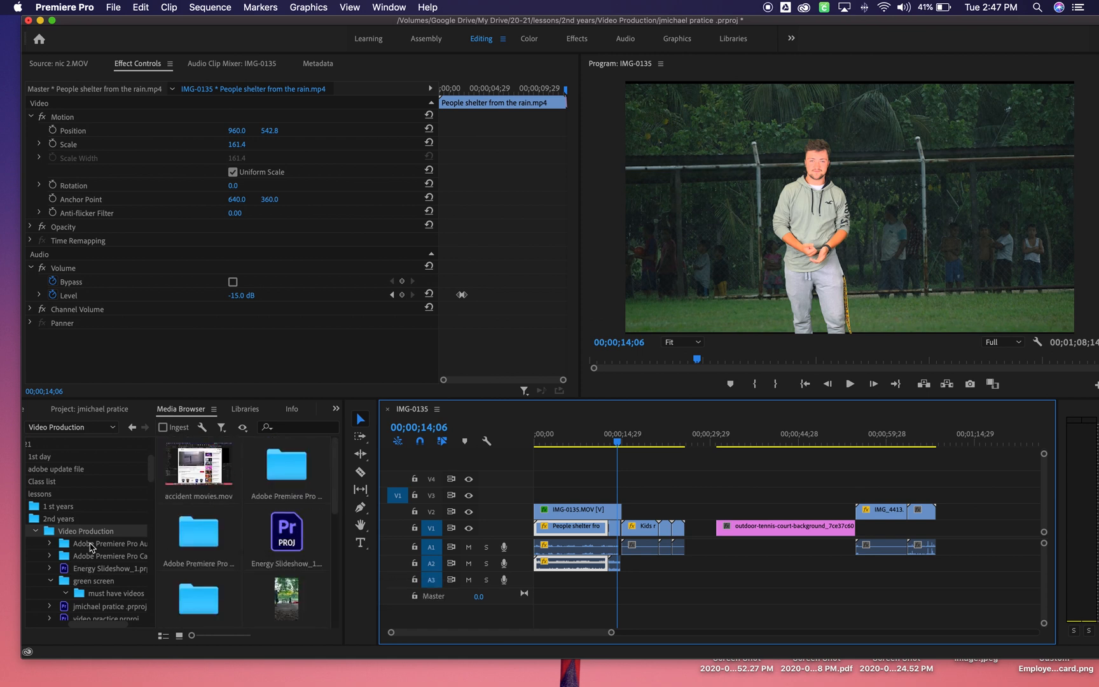
pyautogui.click(91, 583)
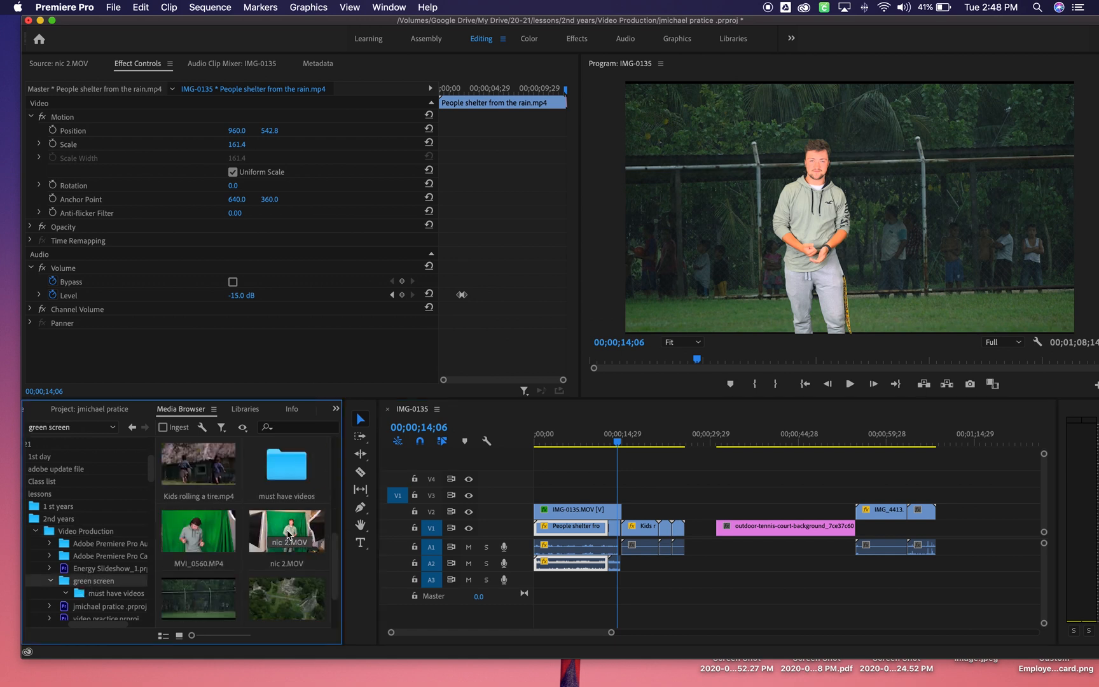
pyautogui.click(283, 523)
pyautogui.doubleClick(284, 526)
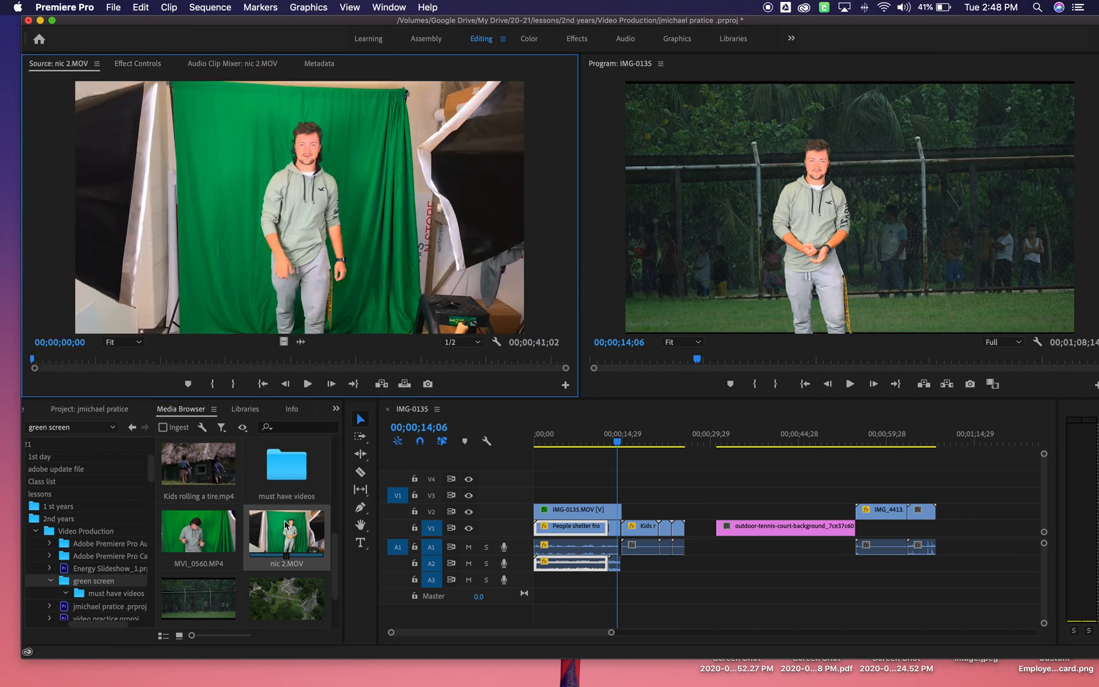
# Step: Play nic 2.MOV and mark in and out points from about 3 to about 33 seconds
pyautogui.click(309, 384)
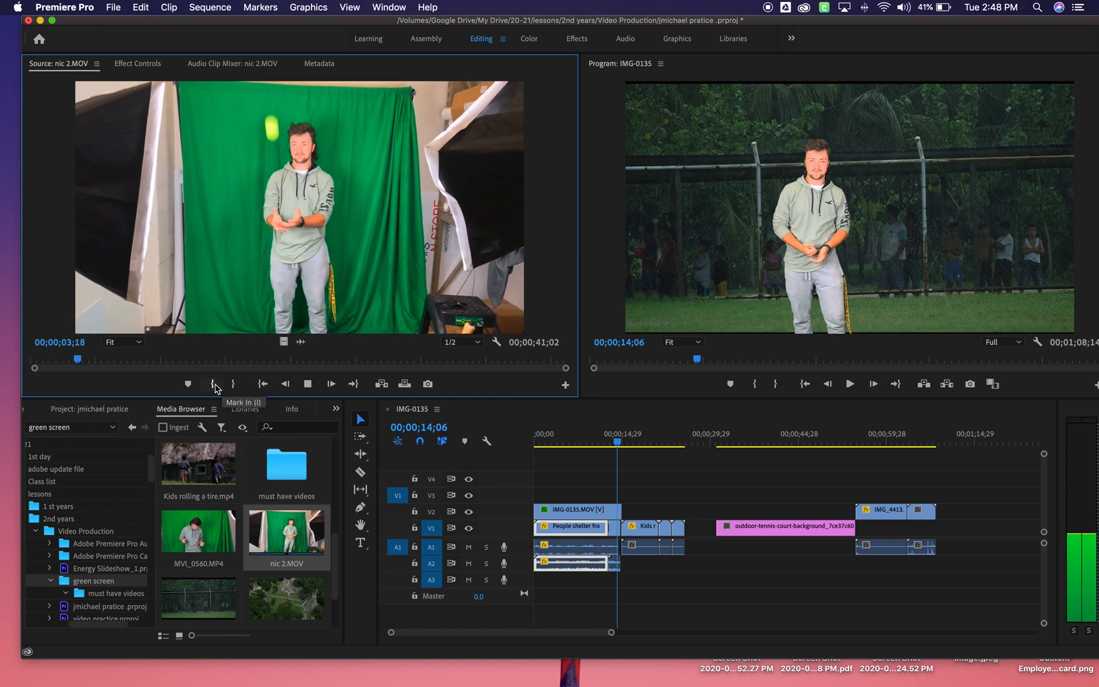
pyautogui.click(213, 383)
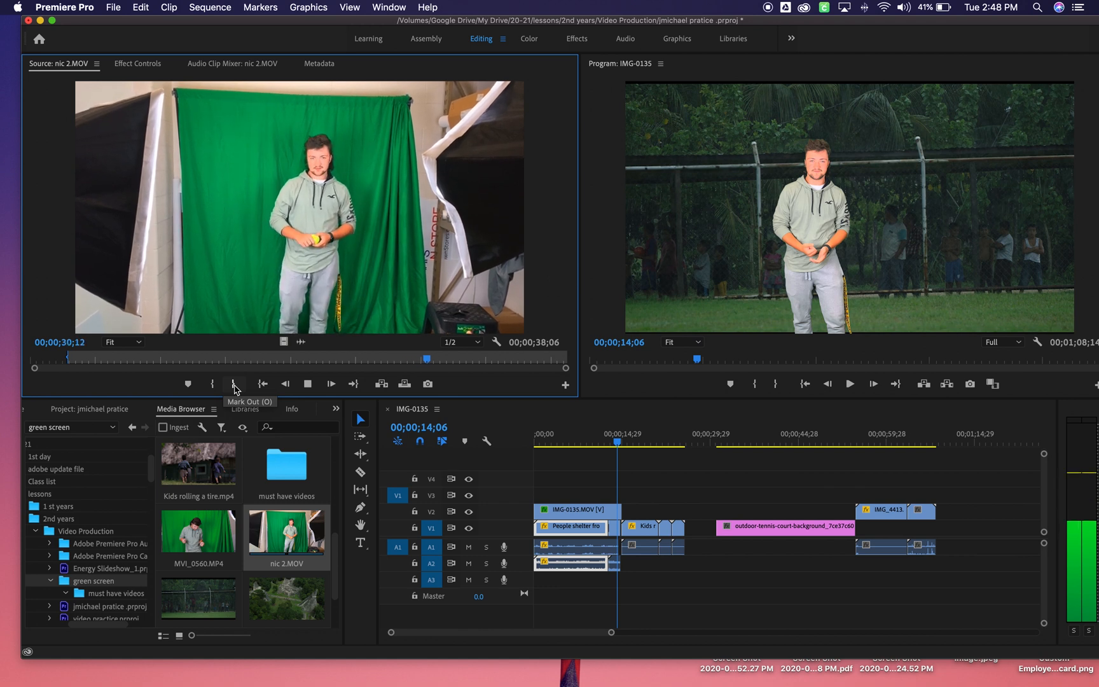
pyautogui.click(234, 385)
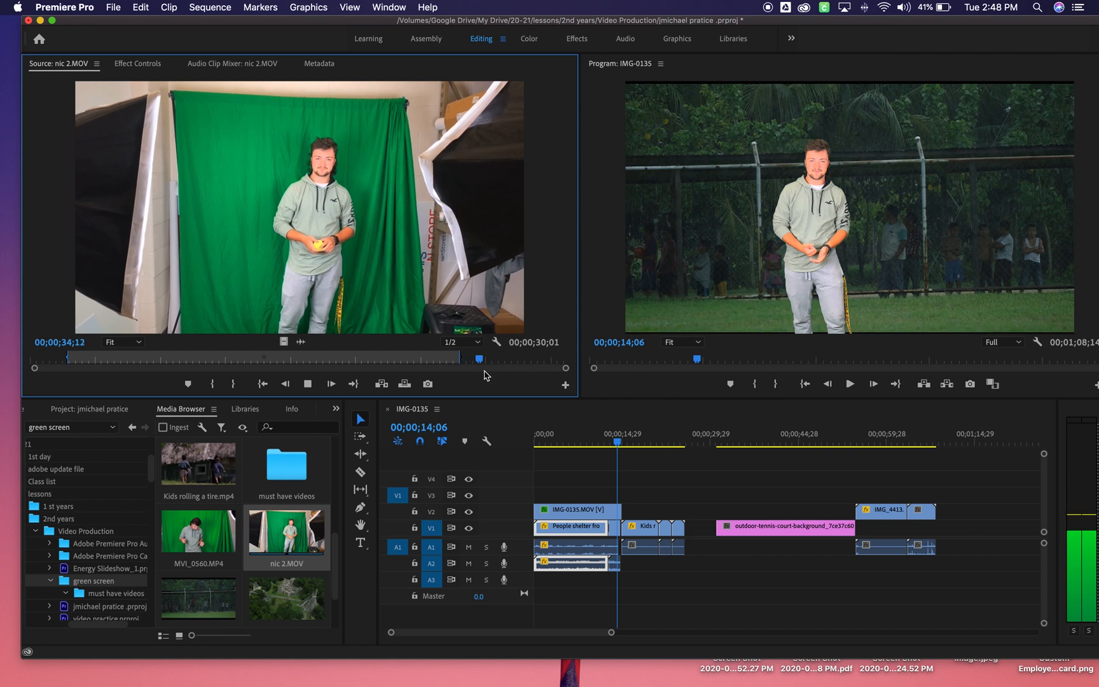
# Step: Replay the end of nic 2.MOV in the source preview and extend its out point to about 00;00;34;07
pyautogui.moveTo(461, 360); pyautogui.dragTo(453, 360)
pyautogui.click(308, 385)
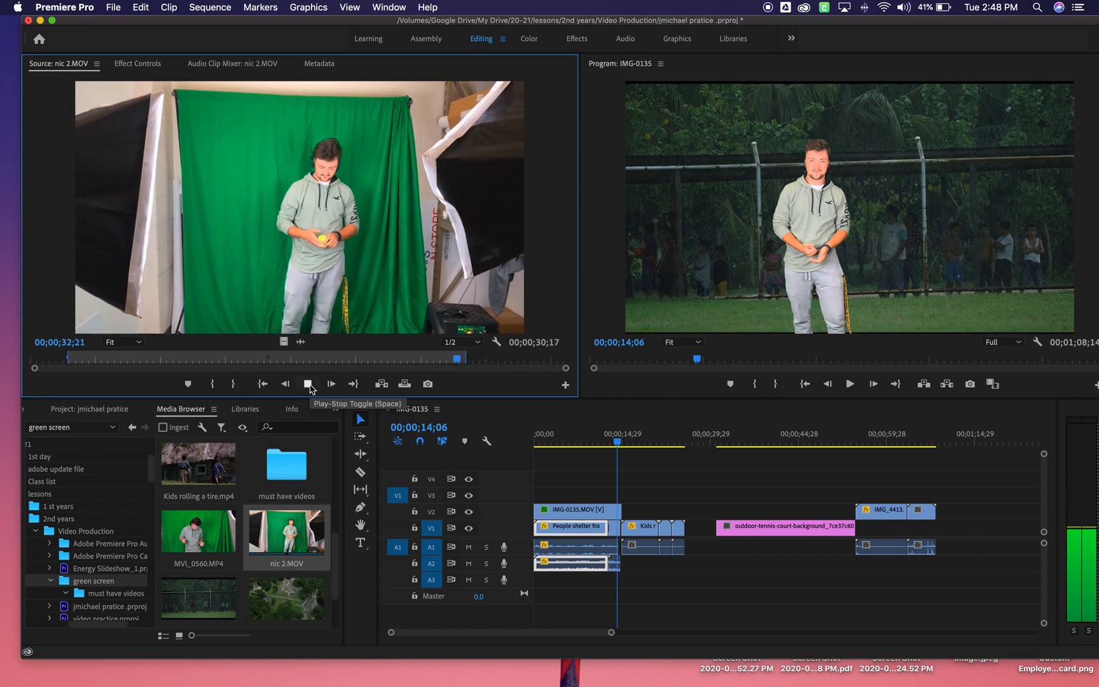
pyautogui.click(309, 385)
pyautogui.moveTo(462, 359); pyautogui.dragTo(477, 358)
pyautogui.click(452, 360)
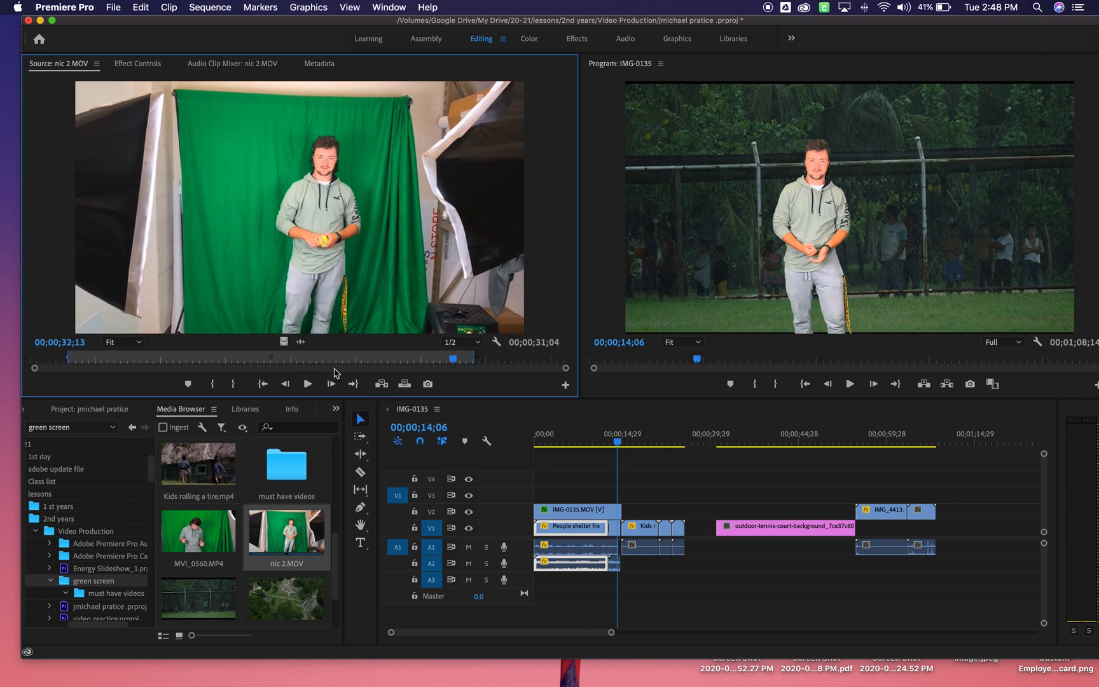
pyautogui.click(308, 384)
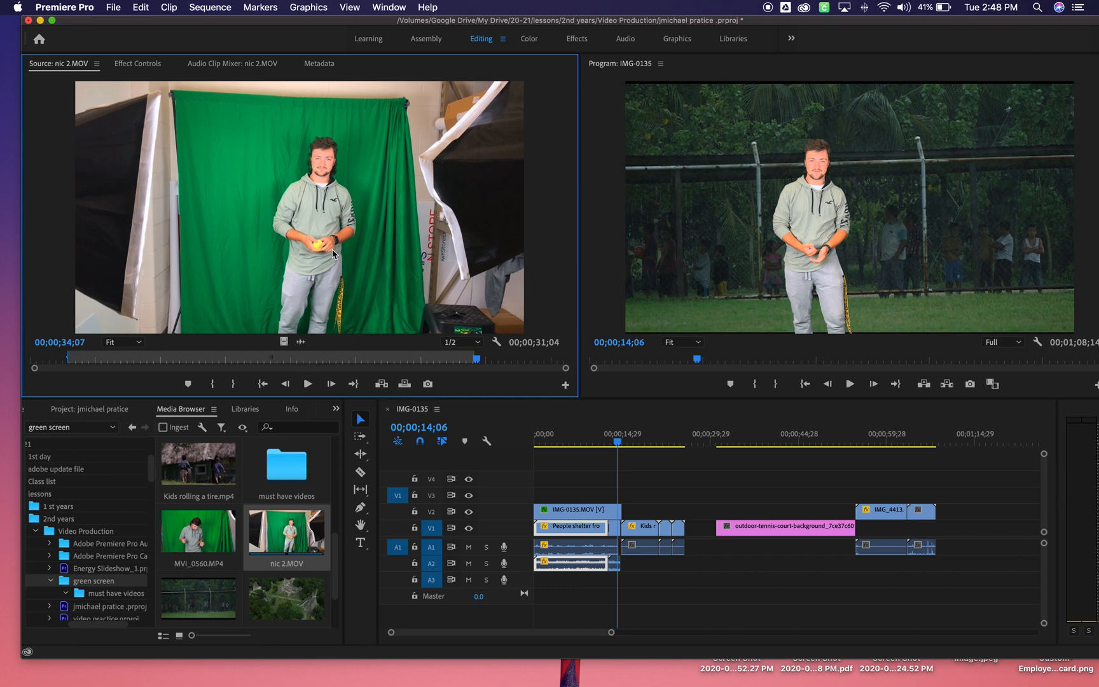
# Step: Place the marked nic 2.MOV clip on the timeline and shift it onto V2 to start at 00;00;14;06, after IMG-0135.MOV
pyautogui.moveTo(336, 239); pyautogui.dragTo(635, 483)
pyautogui.moveTo(634, 483); pyautogui.dragTo(625, 482)
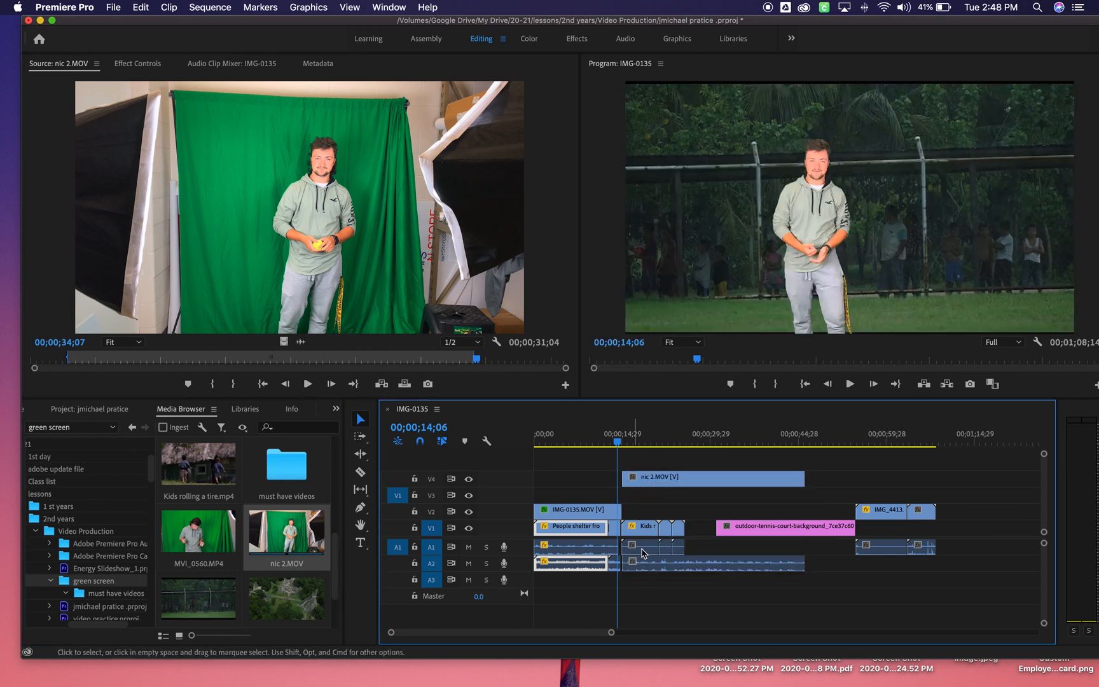
pyautogui.moveTo(672, 486); pyautogui.dragTo(669, 510)
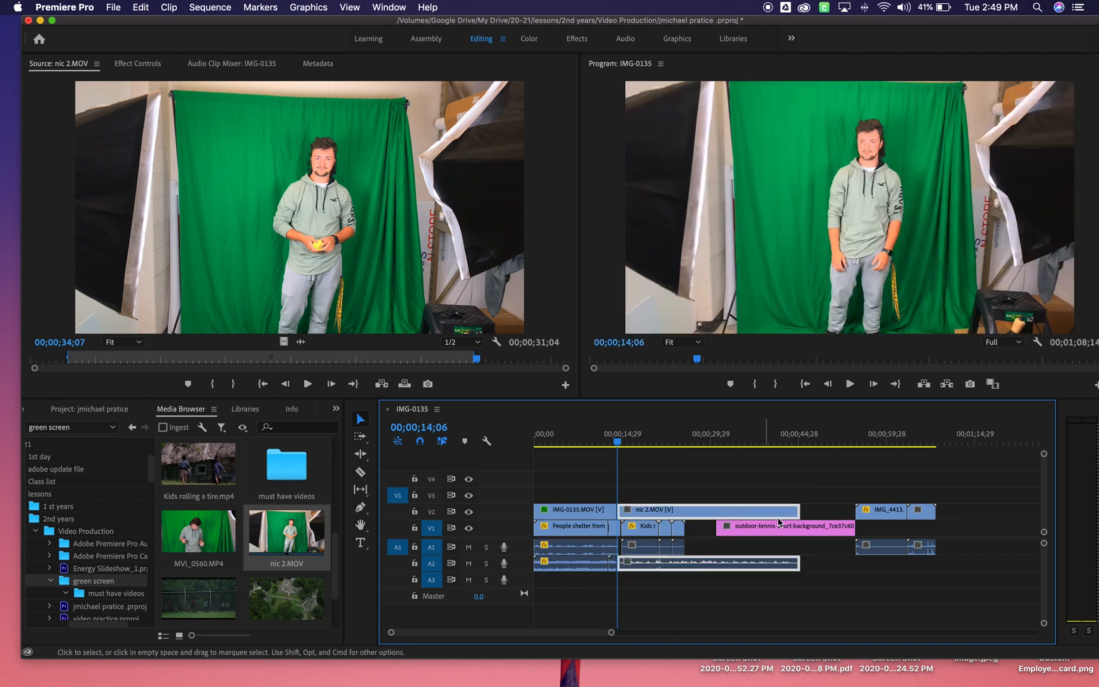
# Step: Move the playhead to 00;00;16;10, find the Crop effect and apply it to nic 2.MOV
pyautogui.moveTo(620, 441)
pyautogui.mouseDown()
pyautogui.moveTo(584, 445)
pyautogui.moveTo(630, 442)
pyautogui.mouseUp()
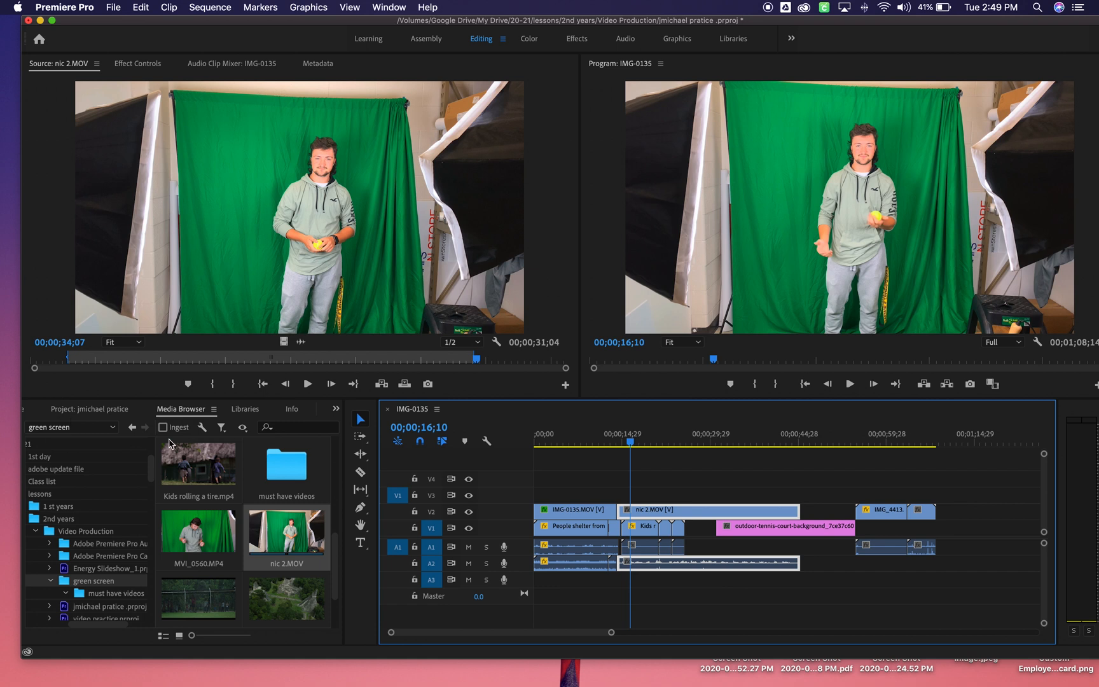
pyautogui.click(336, 408)
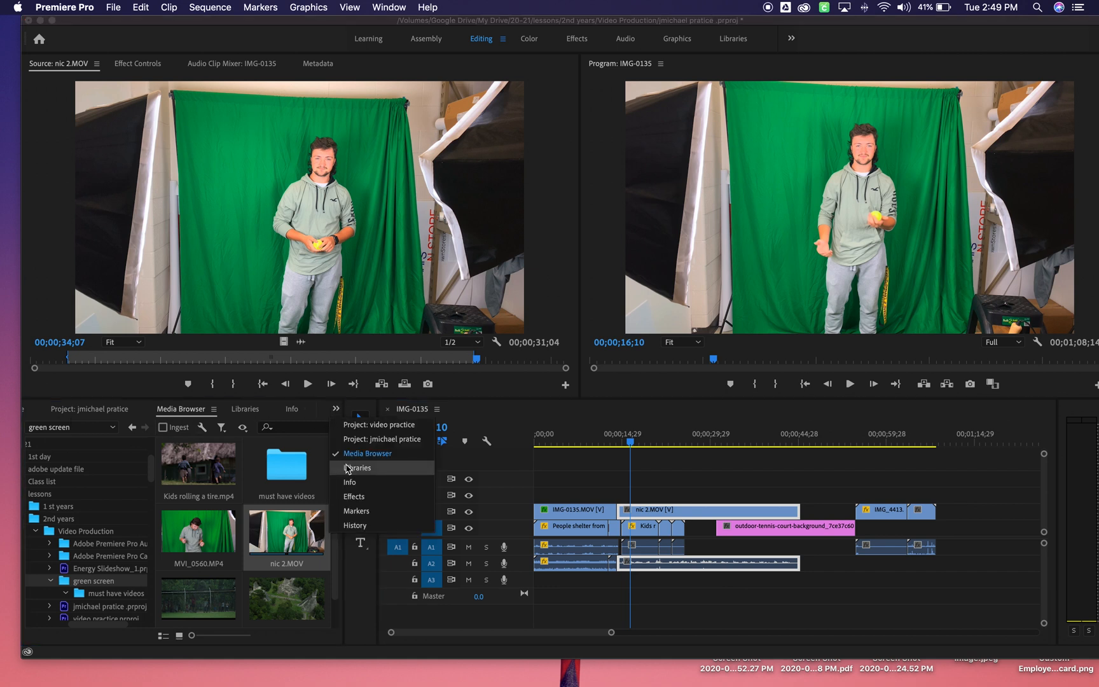
pyautogui.click(407, 498)
pyautogui.click(92, 430)
pyautogui.write('crop')
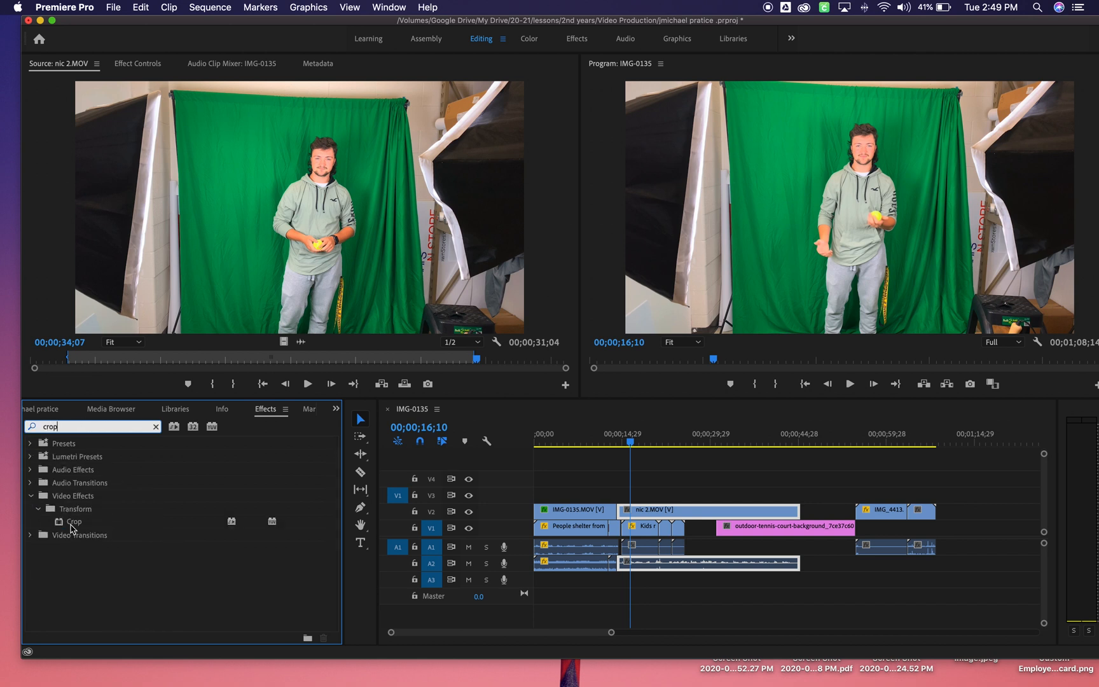
pyautogui.moveTo(71, 527)
pyautogui.mouseDown()
pyautogui.moveTo(729, 515)
pyautogui.moveTo(666, 515)
pyautogui.mouseUp()
# Step: Crop nic 2.MOV to Left 29%, Top 6% and Right 32%, and move the playhead to 00;00;14;20
pyautogui.click(152, 65)
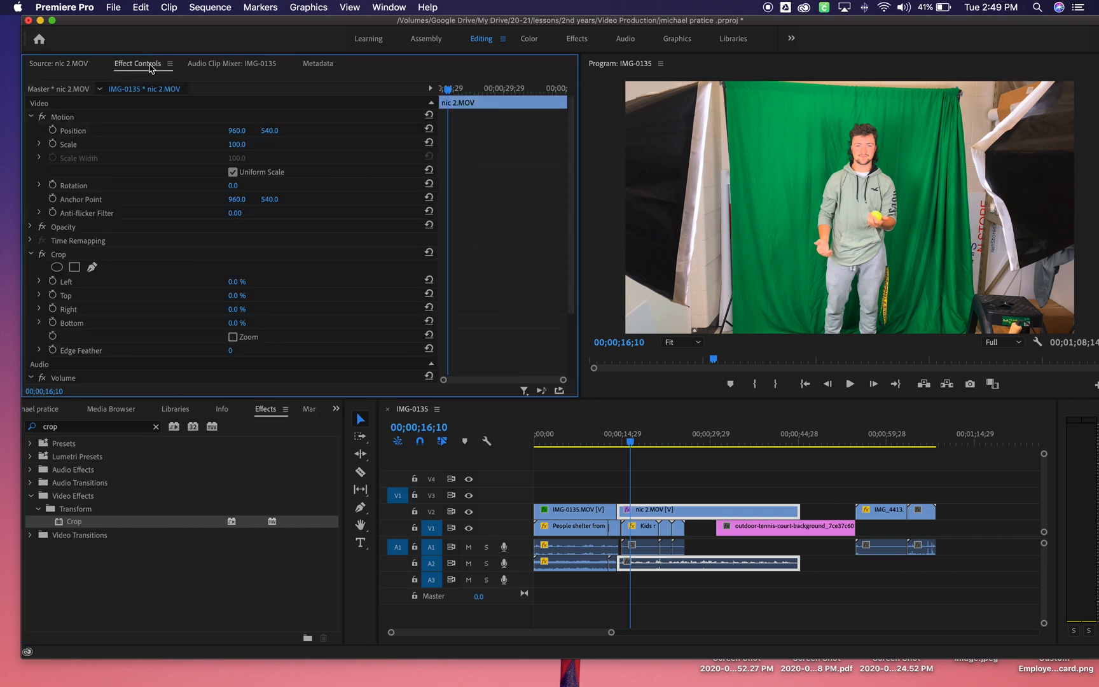
pyautogui.moveTo(236, 281); pyautogui.dragTo(255, 281)
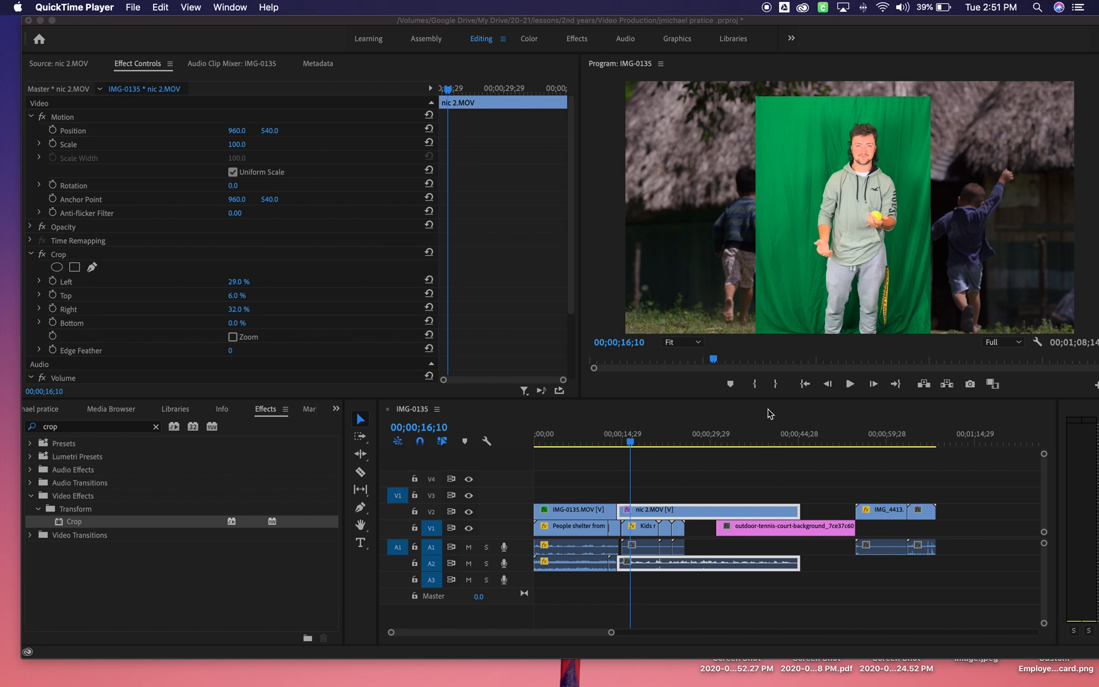
pyautogui.click(667, 446)
pyautogui.moveTo(638, 446)
pyautogui.mouseDown()
pyautogui.moveTo(775, 445)
pyautogui.moveTo(621, 441)
pyautogui.mouseUp()
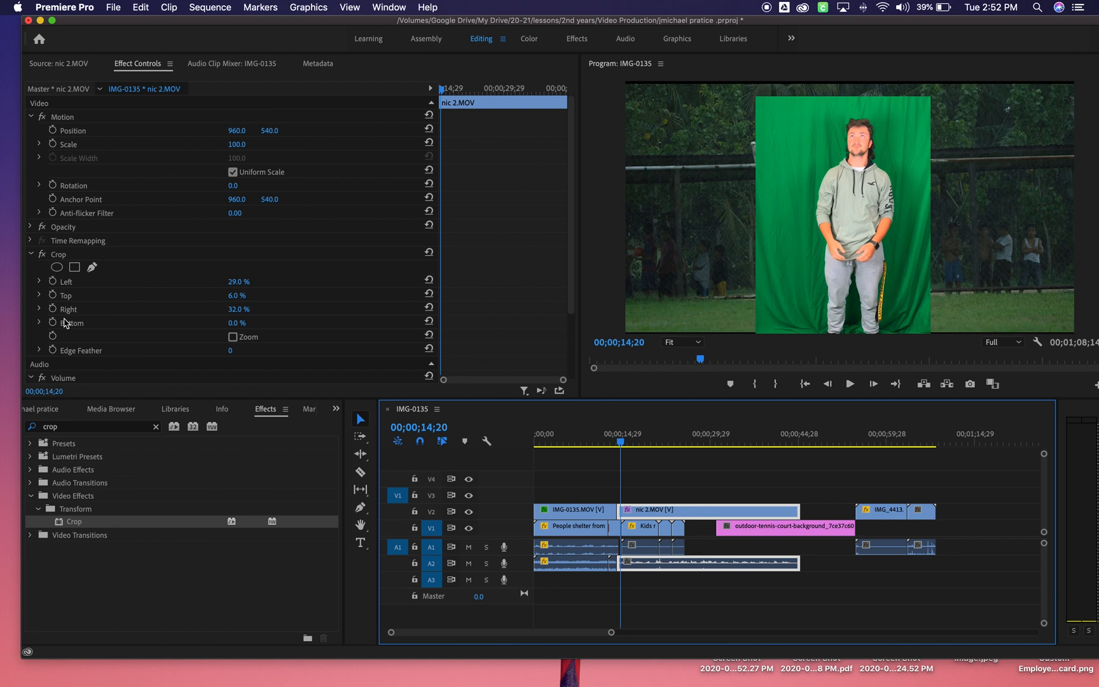
# Step: Search the effects for keying and apply Ultra Key to nic 2.MOV
pyautogui.doubleClick(62, 426)
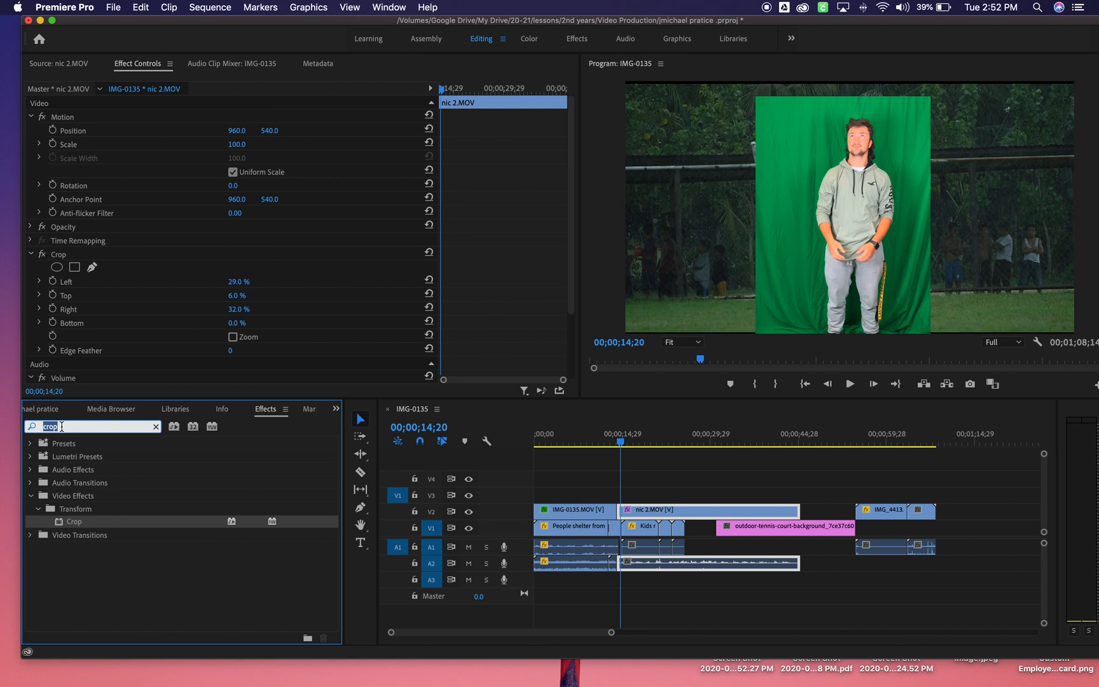
pyautogui.write('keying')
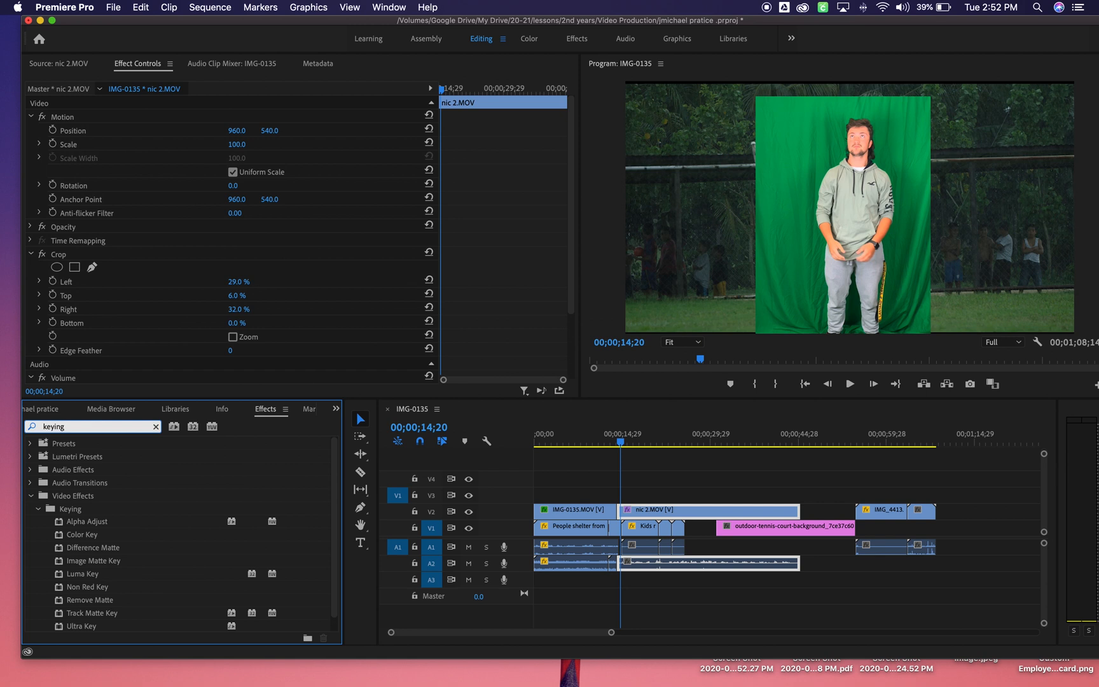
pyautogui.click(75, 628)
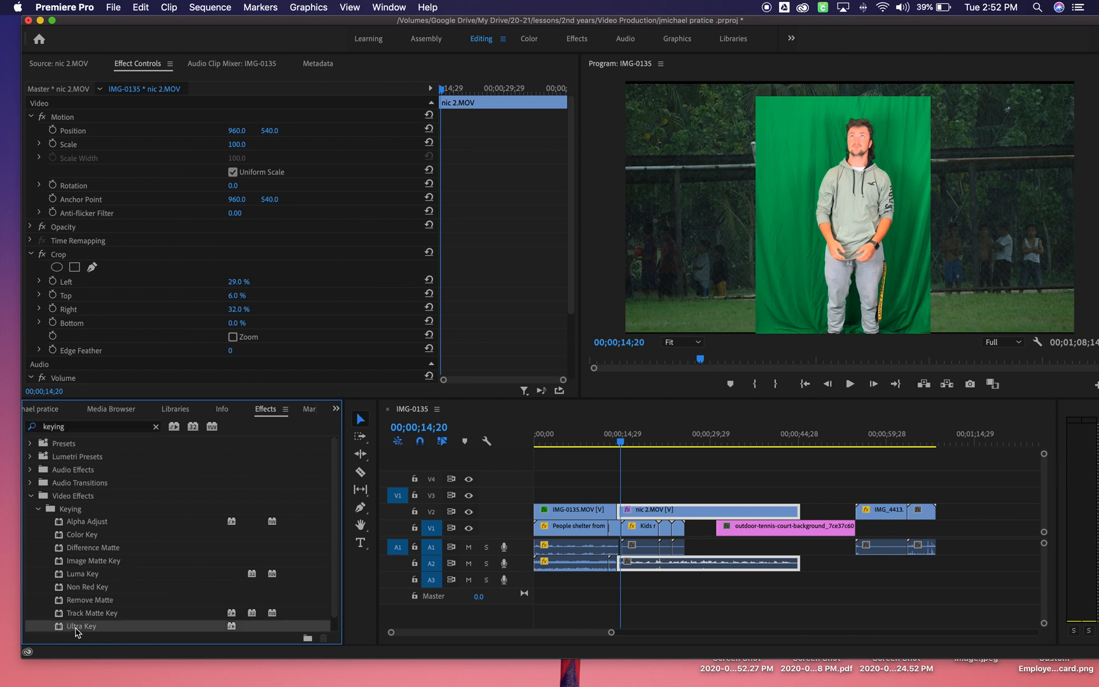
pyautogui.doubleClick(75, 627)
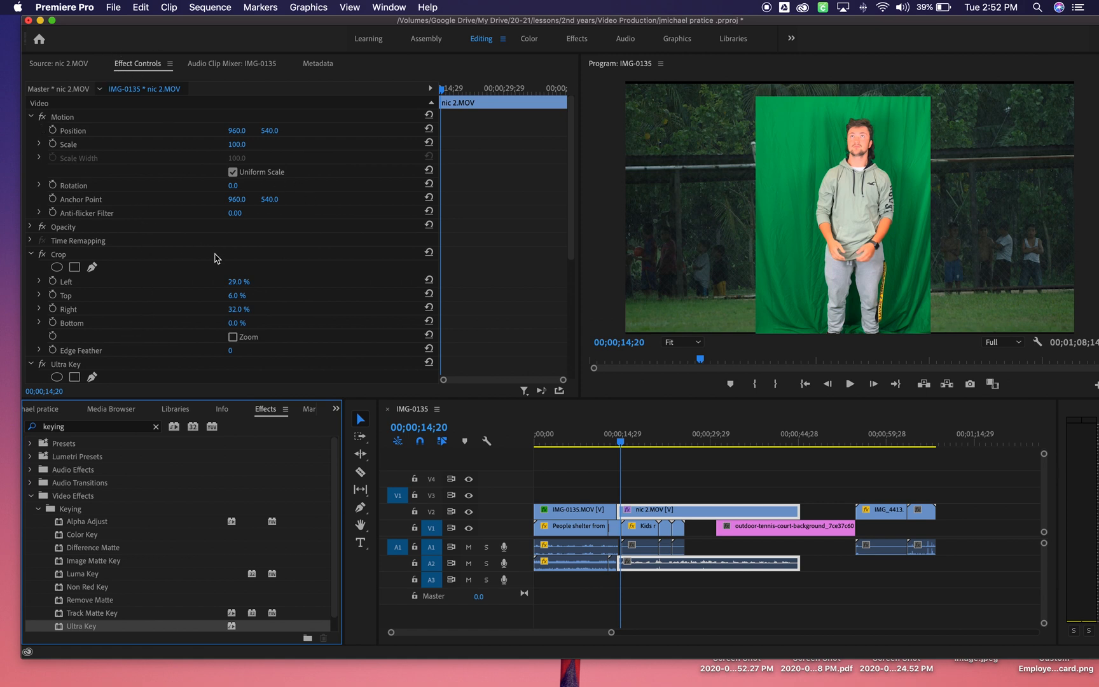
# Step: Sample the green backdrop beside the man as the Ultra Key key color
pyautogui.scroll(-5, 214, 258)
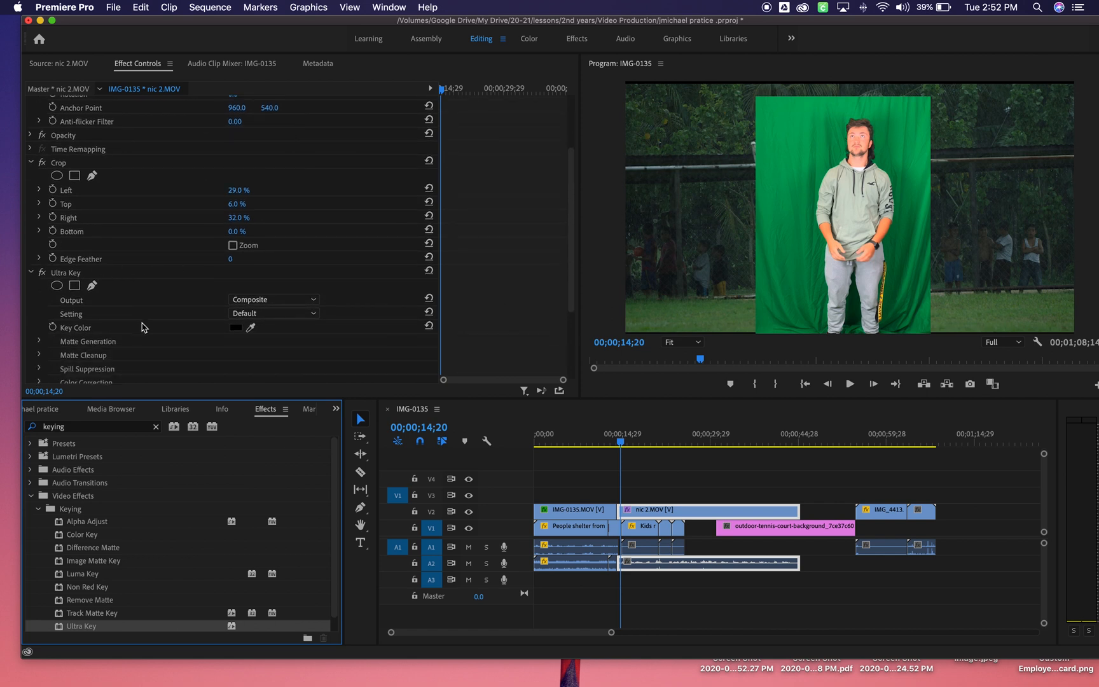
pyautogui.click(257, 329)
pyautogui.click(250, 328)
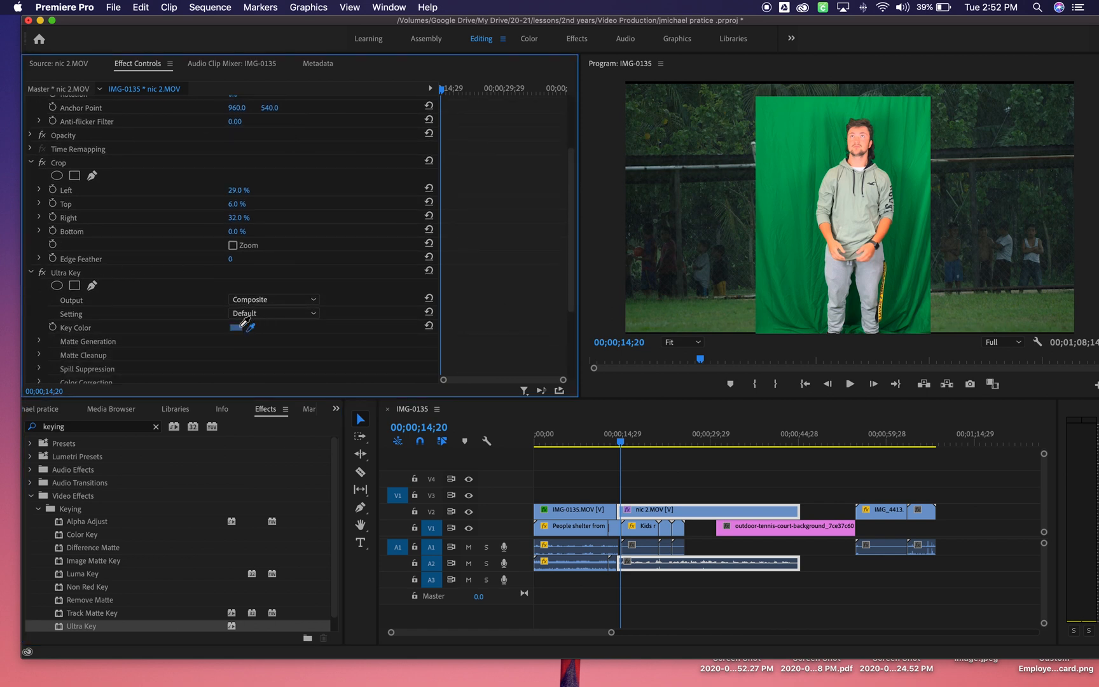
pyautogui.click(793, 226)
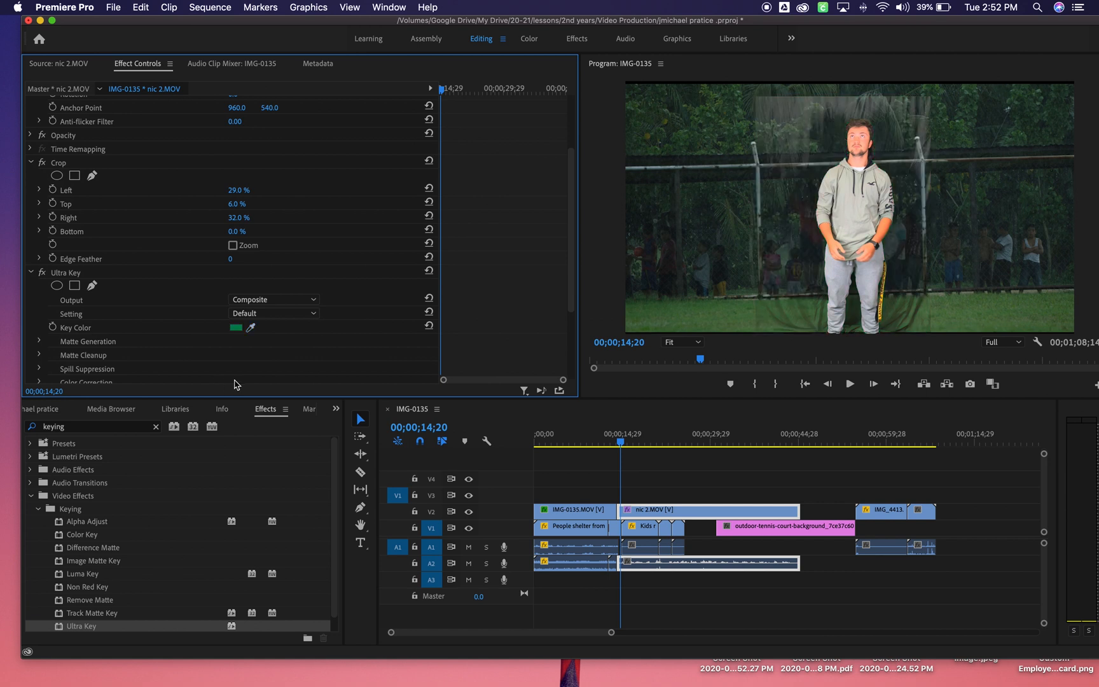
# Step: Set the matte generation to Shadow 35, Tolerance 99 and Pedestal 96, and check the key at 00;00;19;23
pyautogui.click(39, 341)
pyautogui.scroll(-2, 267, 346)
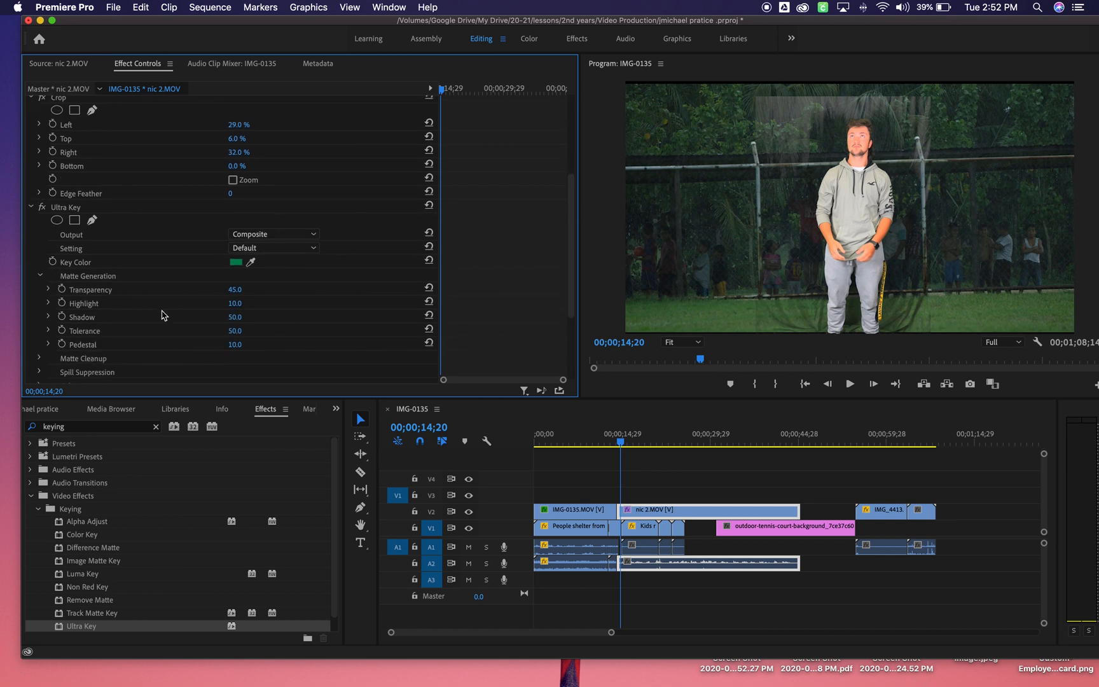
pyautogui.moveTo(233, 317)
pyautogui.mouseDown()
pyautogui.moveTo(195, 316)
pyautogui.moveTo(233, 317)
pyautogui.mouseUp()
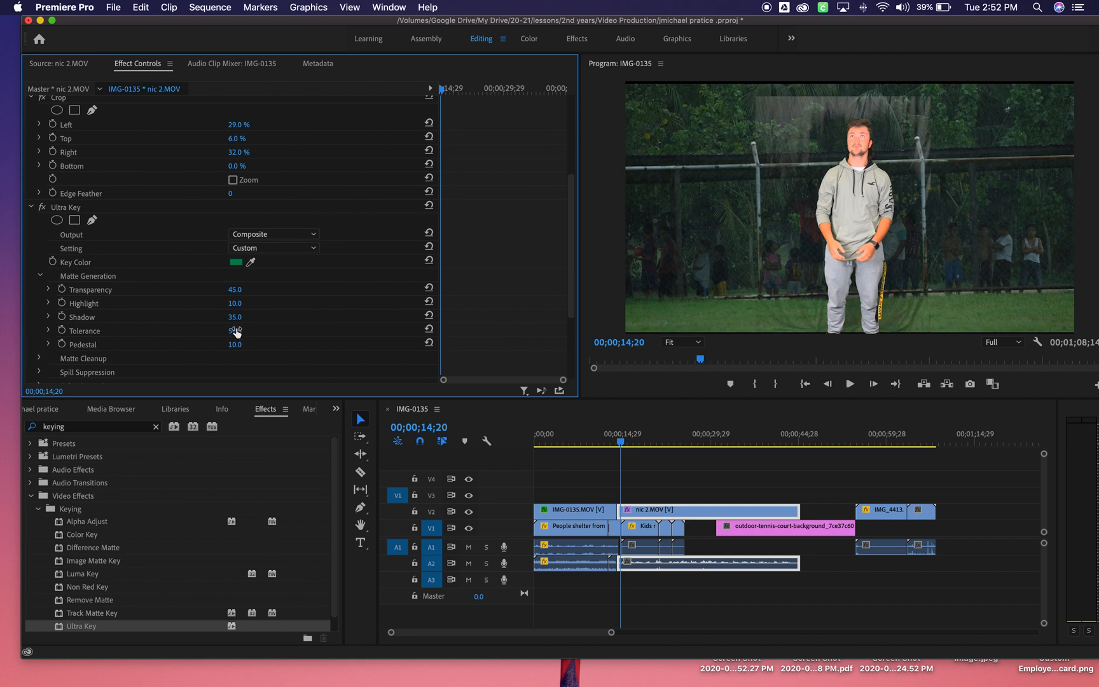
pyautogui.moveTo(236, 331); pyautogui.dragTo(283, 345)
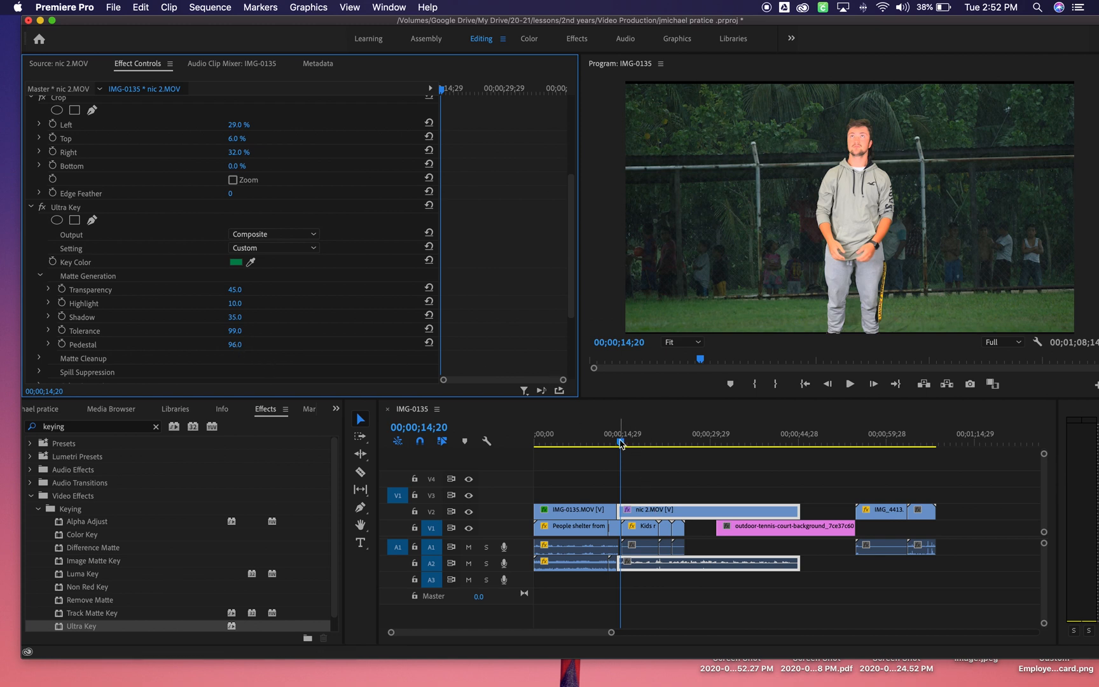
pyautogui.moveTo(621, 442); pyautogui.dragTo(649, 445)
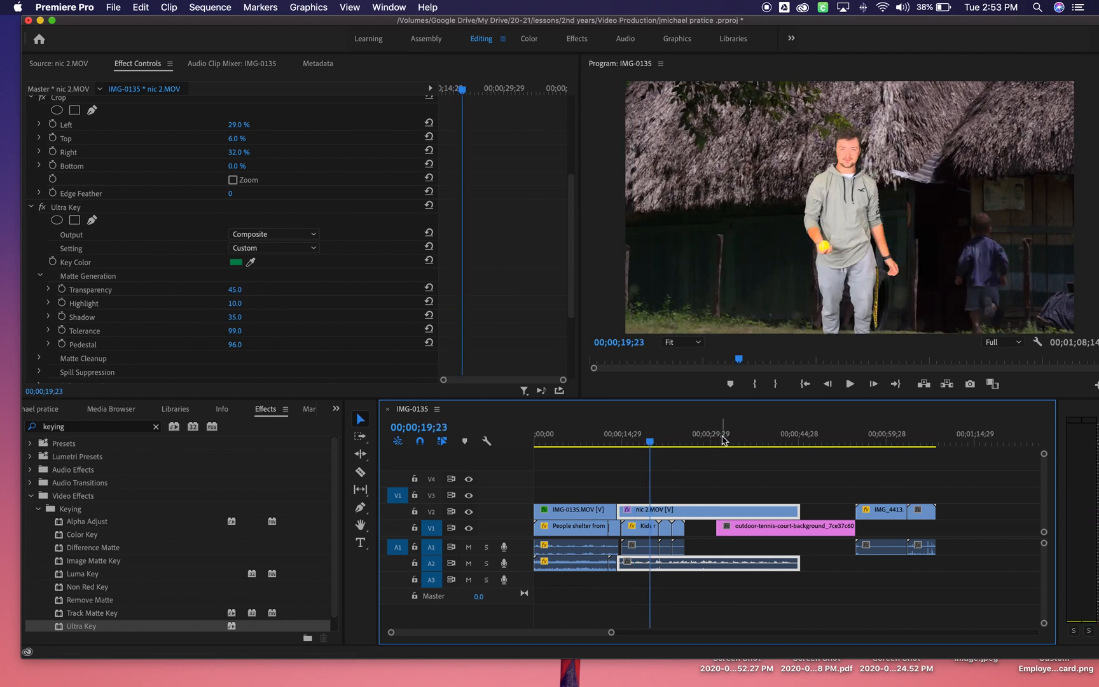
# Step: Move the playhead to 00;00;22;03 and extend the background under nic 2.MOV with copies of the clips up to Tree in a field.mp4
pyautogui.click(637, 527)
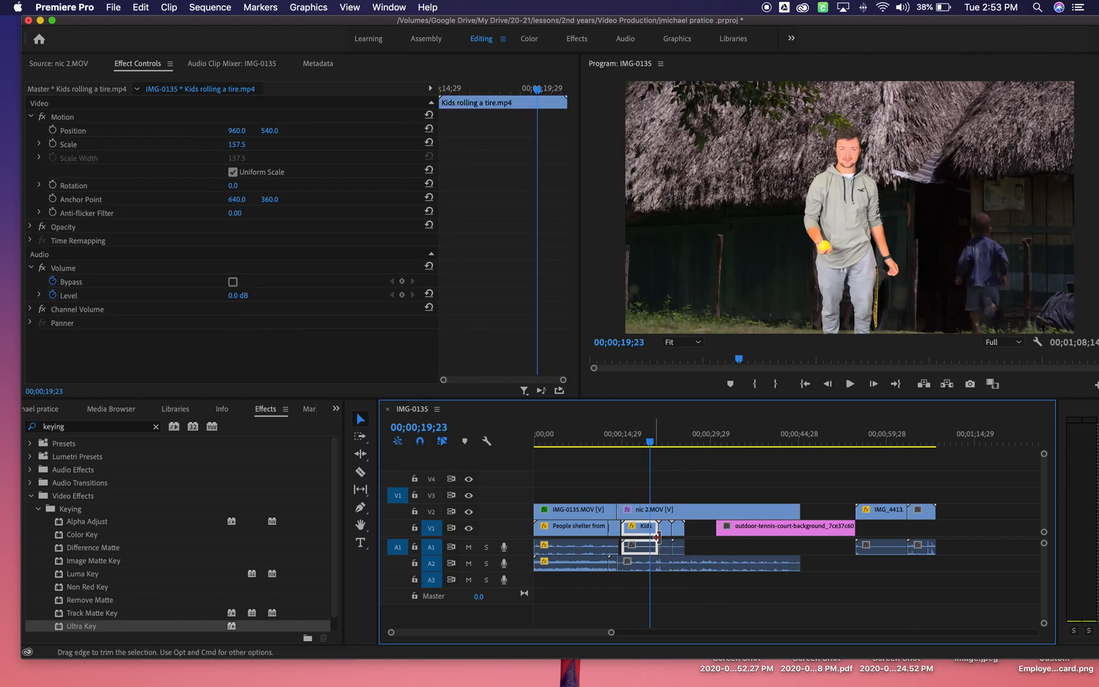
pyautogui.click(654, 443)
pyautogui.moveTo(658, 445)
pyautogui.mouseDown()
pyautogui.moveTo(682, 444)
pyautogui.moveTo(664, 443)
pyautogui.mouseUp()
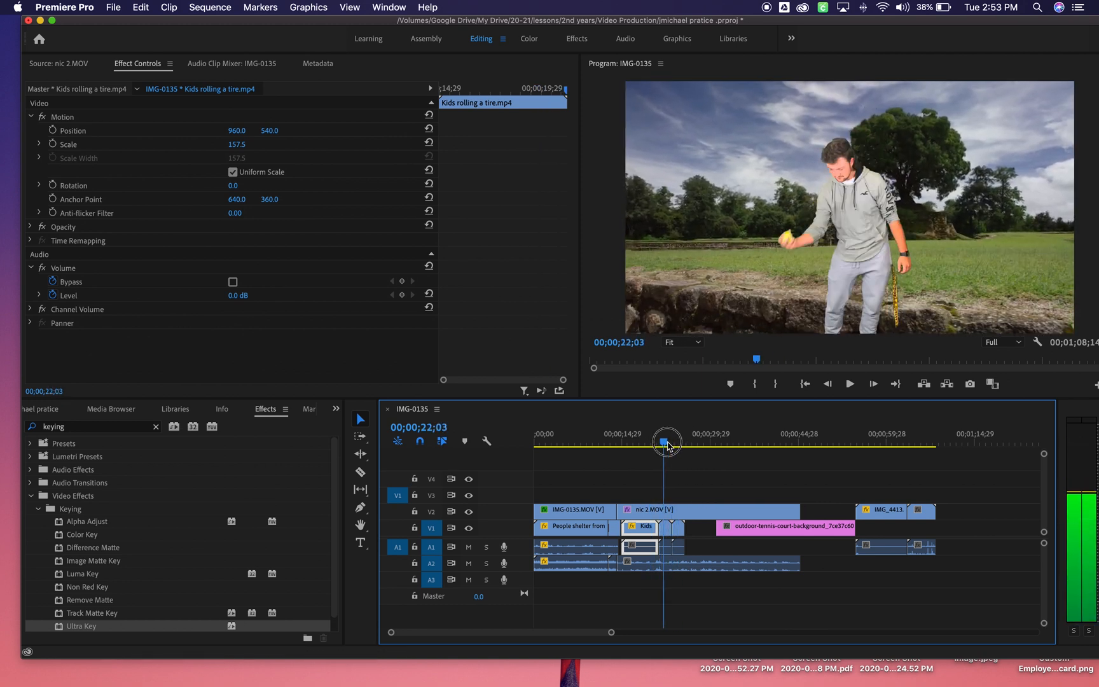
pyautogui.click(679, 527)
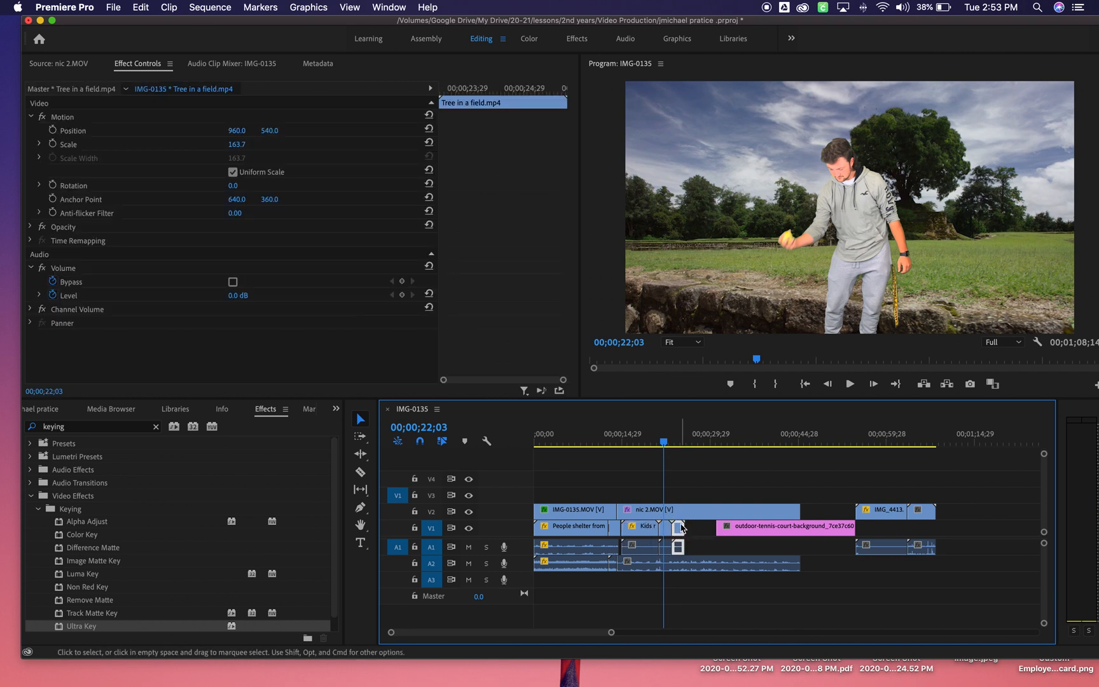
pyautogui.moveTo(680, 528); pyautogui.dragTo(723, 529)
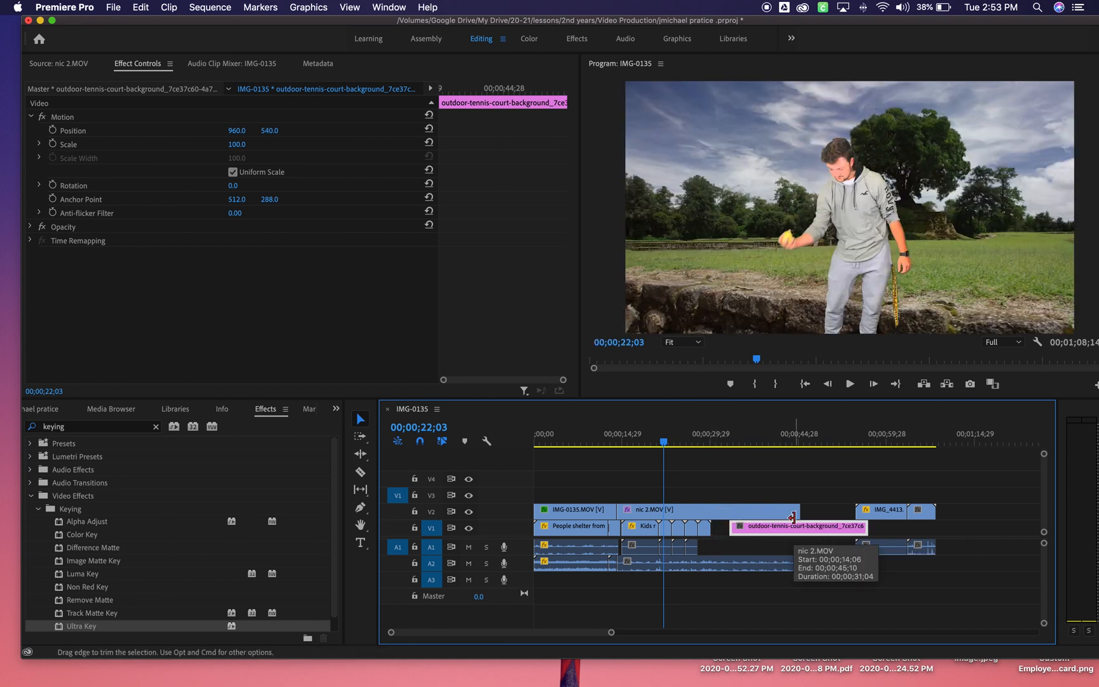
# Step: Reduce the speed of the last Tree in a field.mp4 clip below 100% and scrub through the background clips
pyautogui.click(706, 529)
pyautogui.rightClick(705, 529)
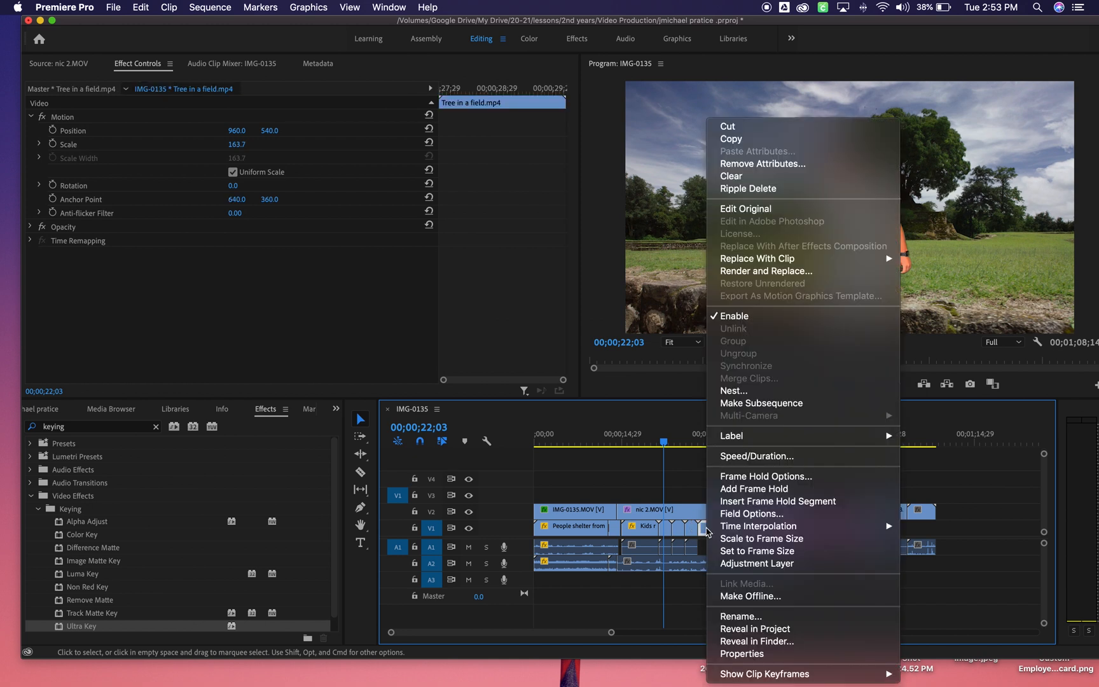
pyautogui.click(762, 464)
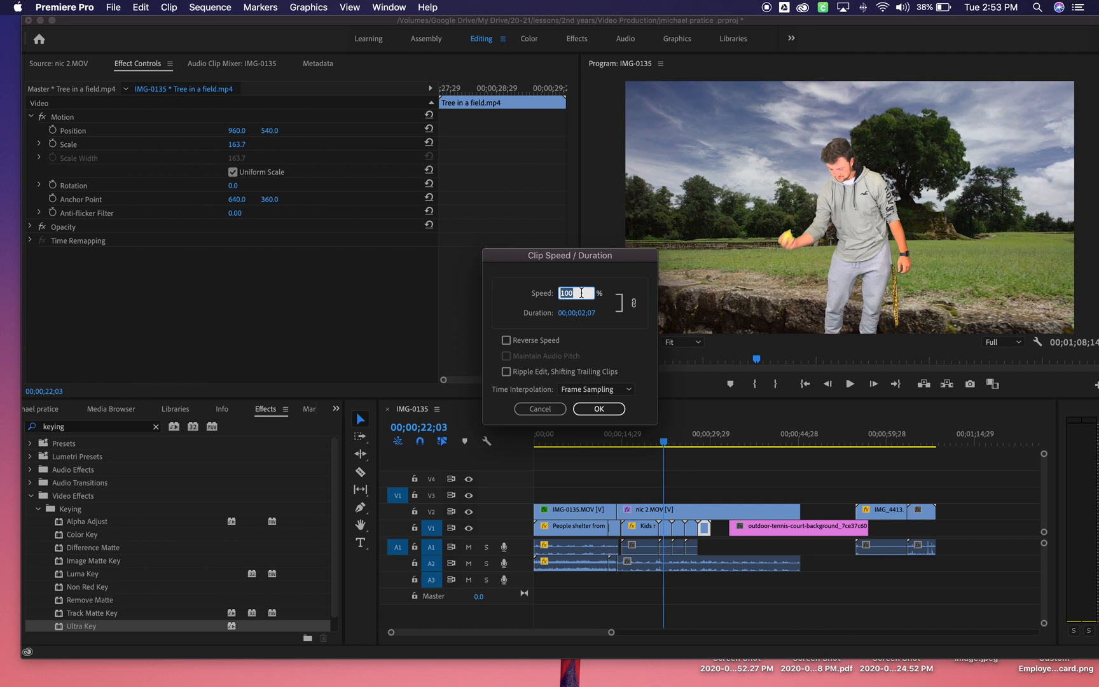
pyautogui.write('9')
pyautogui.click(598, 409)
pyautogui.moveTo(670, 439)
pyautogui.mouseDown()
pyautogui.moveTo(714, 442)
pyautogui.moveTo(688, 442)
pyautogui.mouseUp()
# Step: Move the tennis court background directly after the last Tree in a field clip, place the playhead at 00;00;32;24, and adjust the background's end
pyautogui.moveTo(764, 533); pyautogui.dragTo(753, 532)
pyautogui.click(728, 442)
pyautogui.moveTo(729, 445); pyautogui.dragTo(730, 444)
pyautogui.moveTo(854, 528)
pyautogui.mouseDown()
pyautogui.moveTo(902, 531)
pyautogui.moveTo(856, 531)
pyautogui.mouseUp()
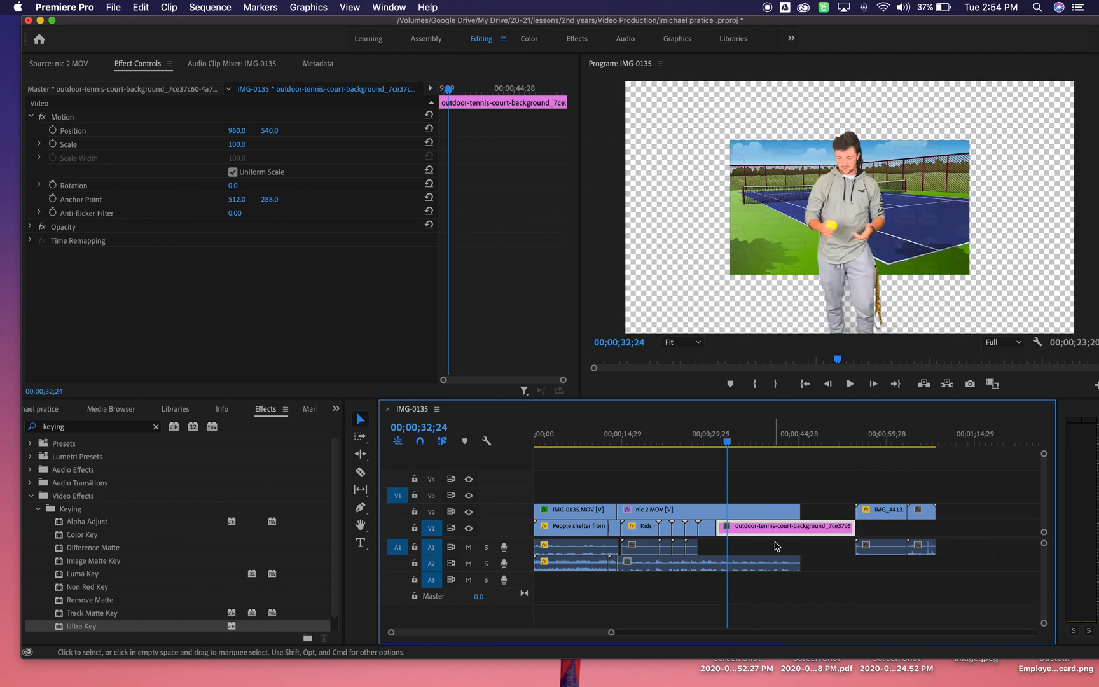
# Step: Move nic 2.MOV down out of the way, and scale the tennis court background to 213.7 at position 951.6, 517.6
pyautogui.click(853, 216)
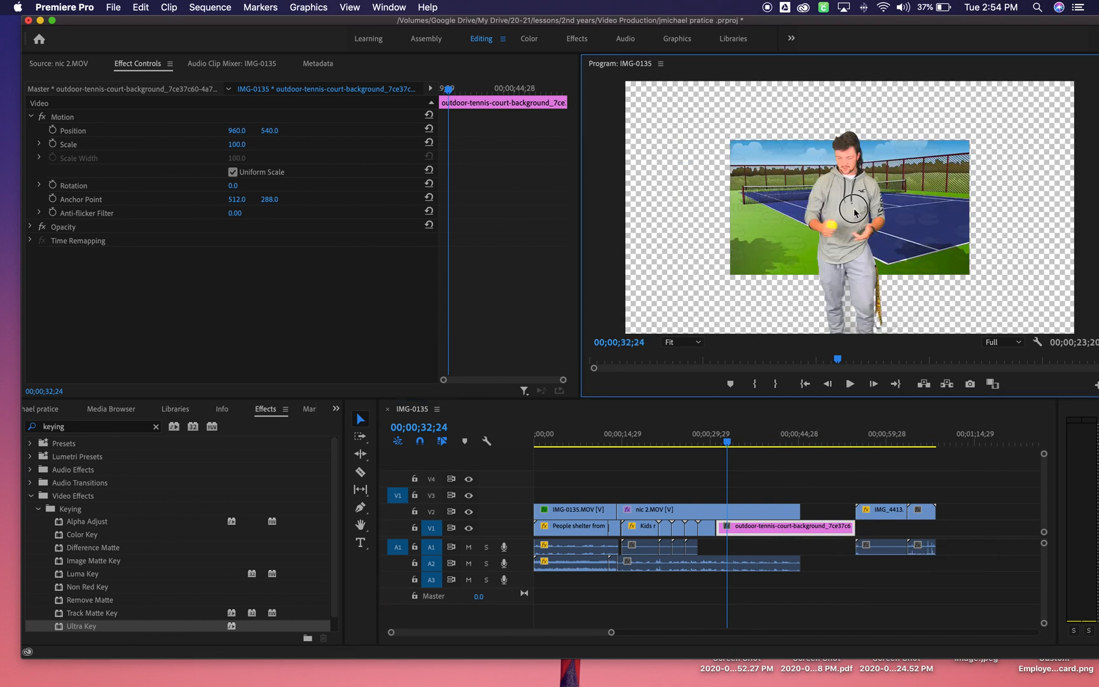
pyautogui.click(739, 159)
pyautogui.moveTo(797, 166); pyautogui.dragTo(772, 250)
pyautogui.click(770, 152)
pyautogui.moveTo(732, 140); pyautogui.dragTo(658, 66)
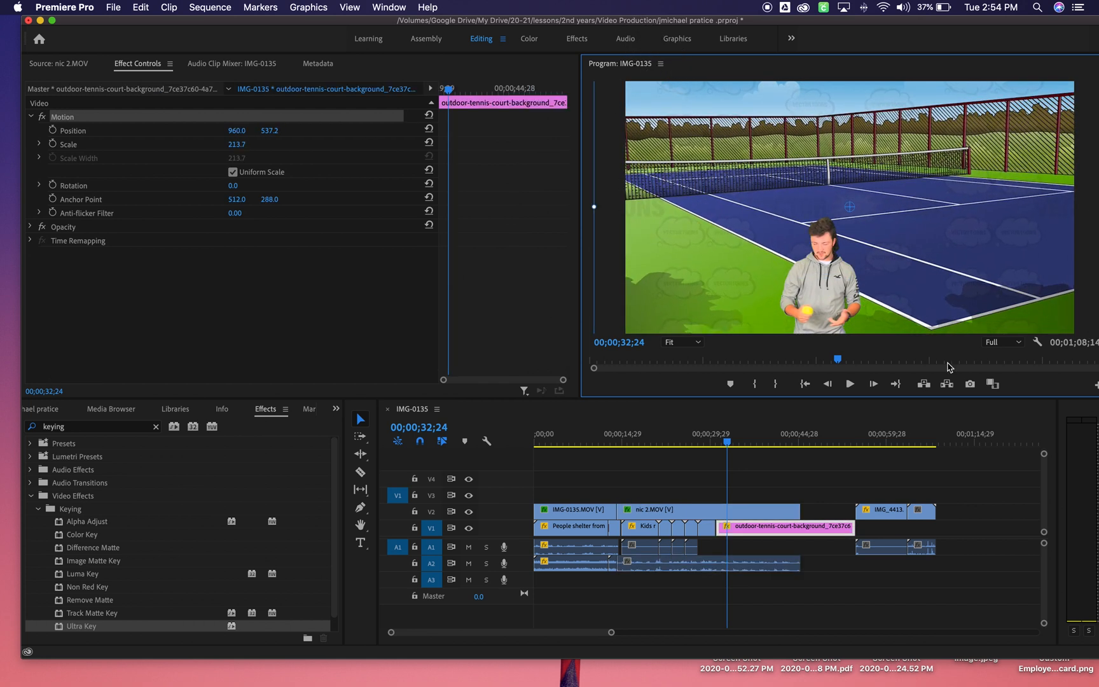
pyautogui.moveTo(830, 288)
pyautogui.mouseDown()
pyautogui.moveTo(827, 248)
pyautogui.moveTo(824, 292)
pyautogui.mouseUp()
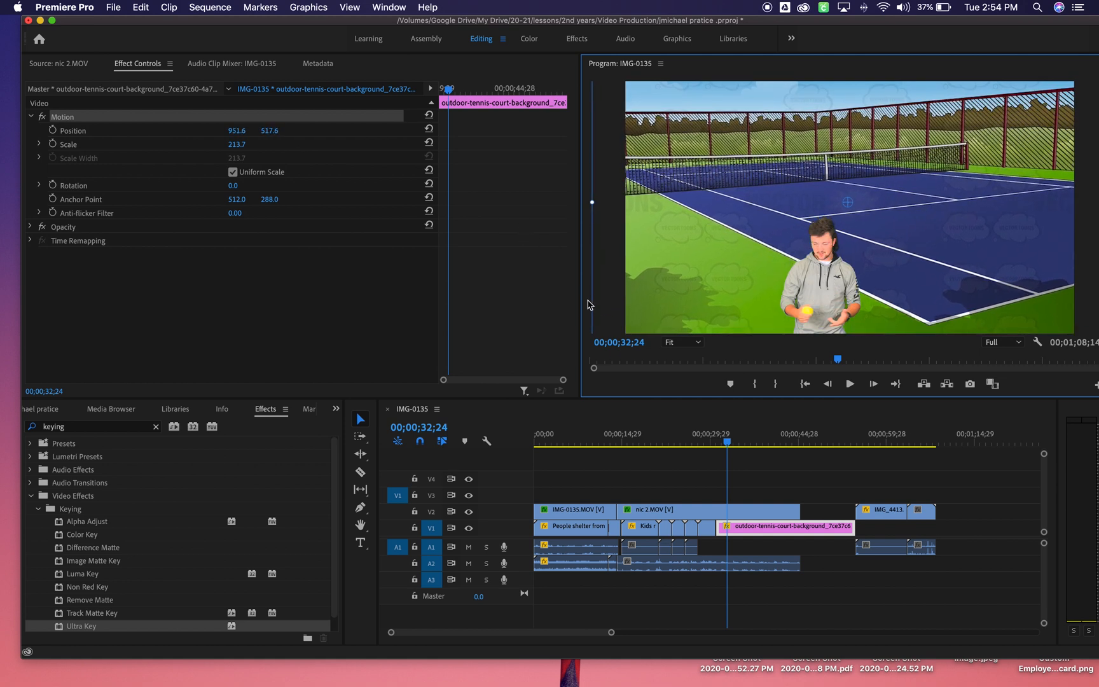
# Step: Reposition nic 2.MOV to 864.8, 582.0 in front of the tennis court, and move the playhead to 00;00;11;06
pyautogui.click(757, 514)
pyautogui.click(828, 250)
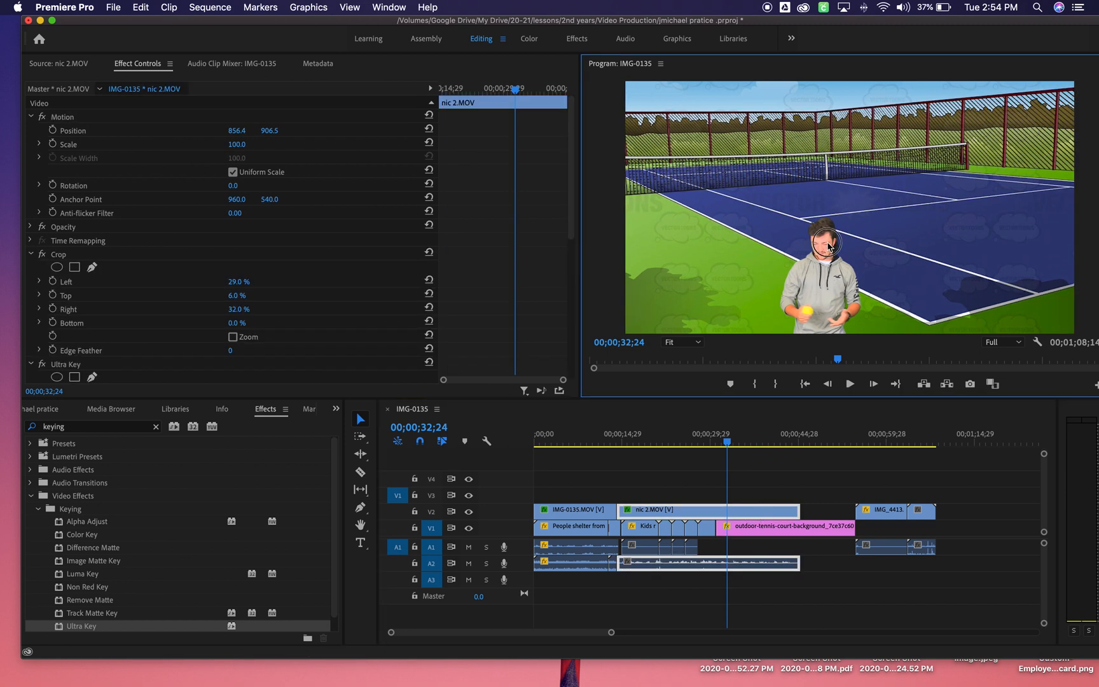
pyautogui.moveTo(819, 294); pyautogui.dragTo(828, 218)
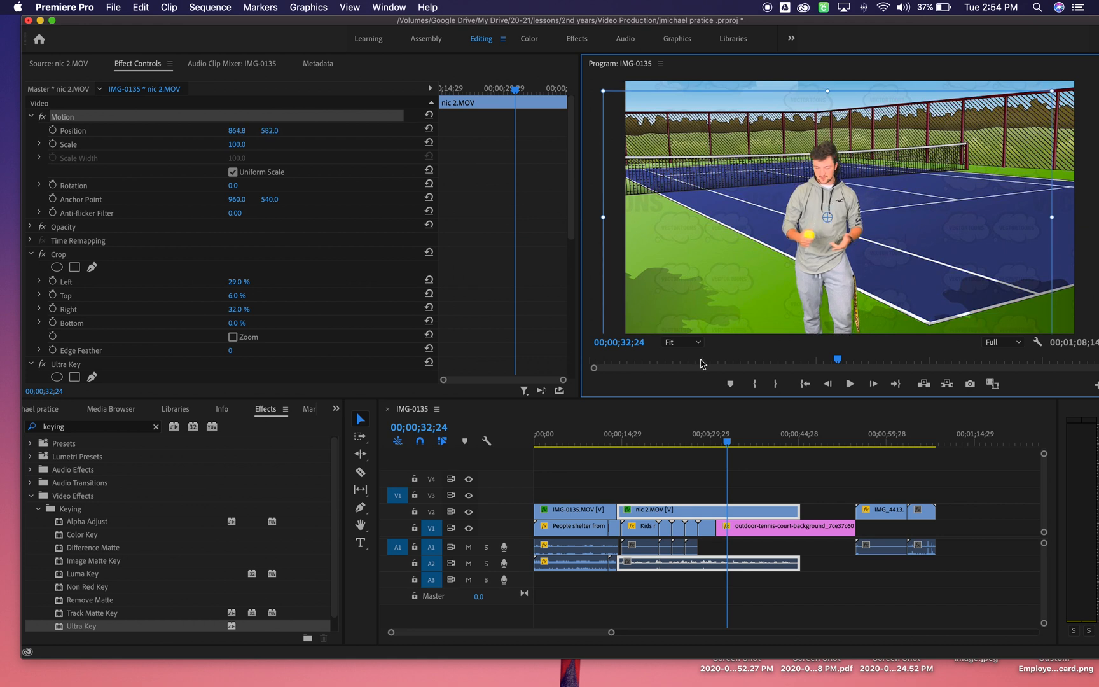
pyautogui.moveTo(730, 446); pyautogui.dragTo(599, 439)
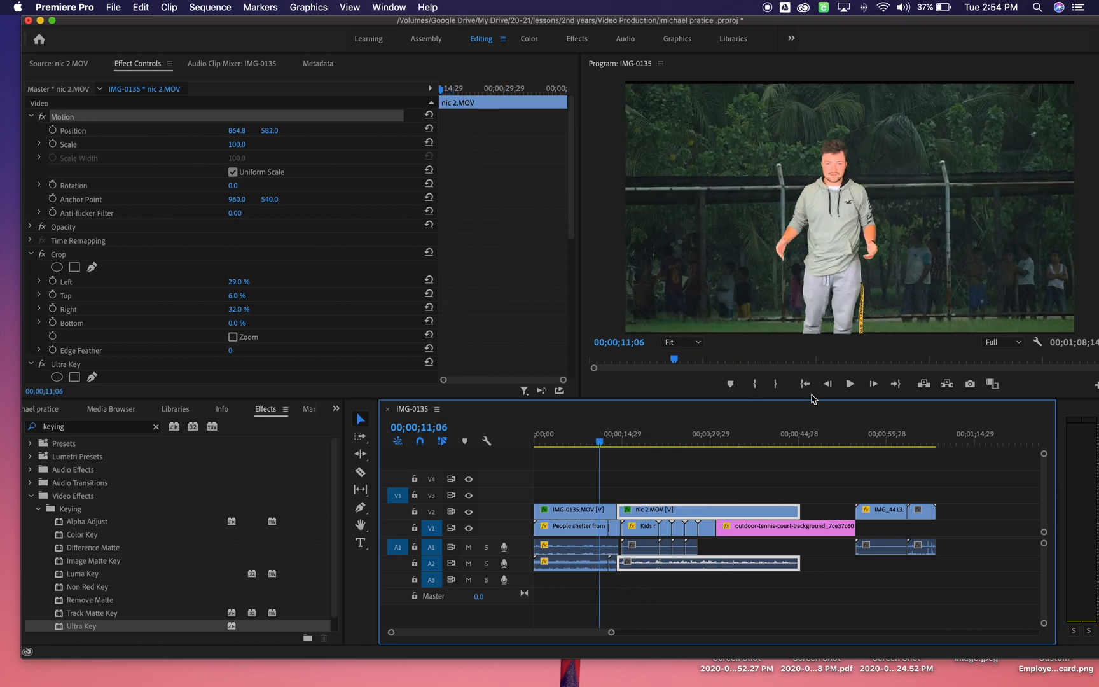
# Step: Play back the cut from IMG-0135.MOV to nic 2.MOV
pyautogui.click(850, 384)
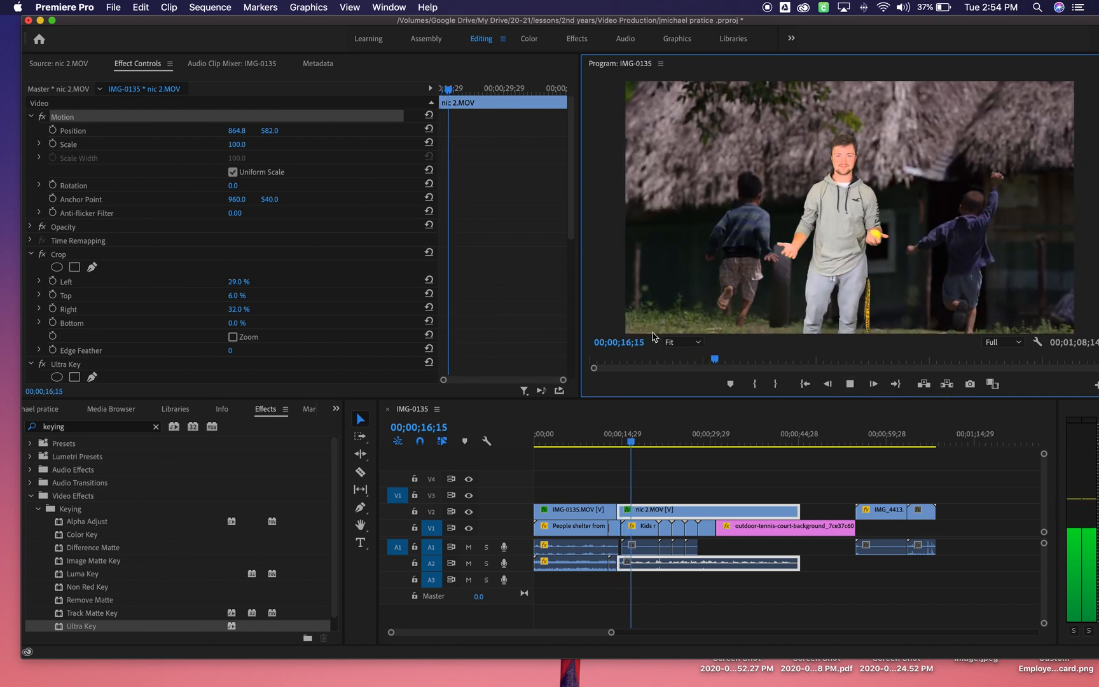
pyautogui.click(605, 440)
pyautogui.moveTo(605, 440)
pyautogui.mouseDown()
pyautogui.moveTo(624, 444)
pyautogui.moveTo(606, 442)
pyautogui.mouseUp()
pyautogui.click(850, 386)
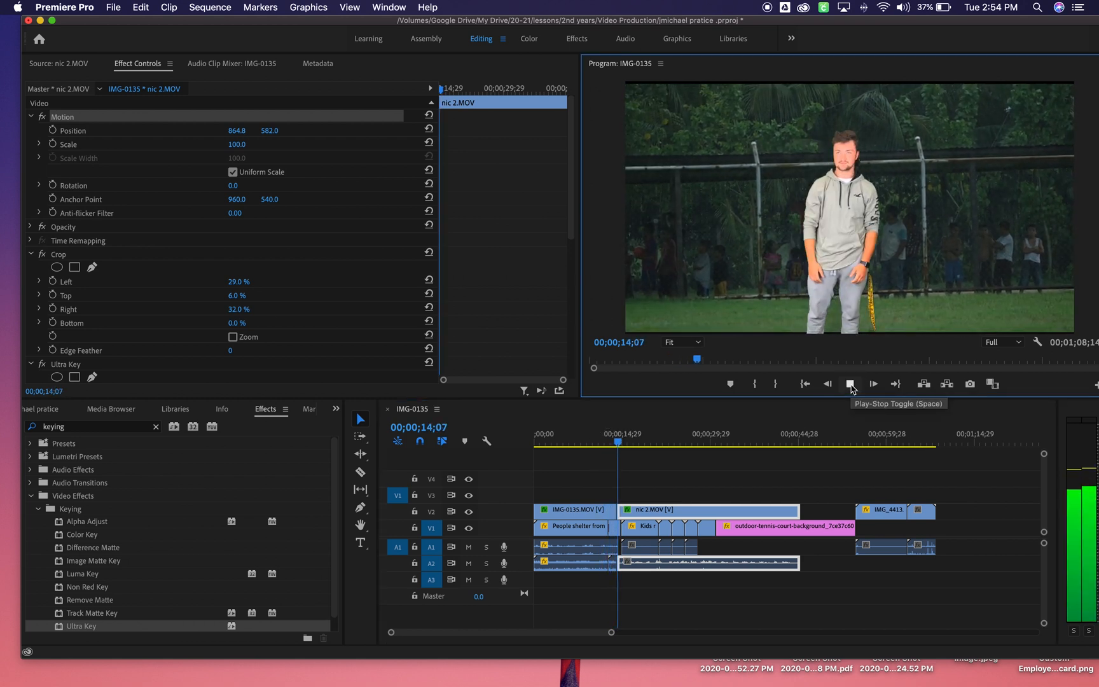
pyautogui.click(851, 385)
# Step: Move nic 2.MOV later on the timeline, extend the end of IMG-0135.MOV slightly, and play back the cut
pyautogui.moveTo(651, 512); pyautogui.dragTo(627, 511)
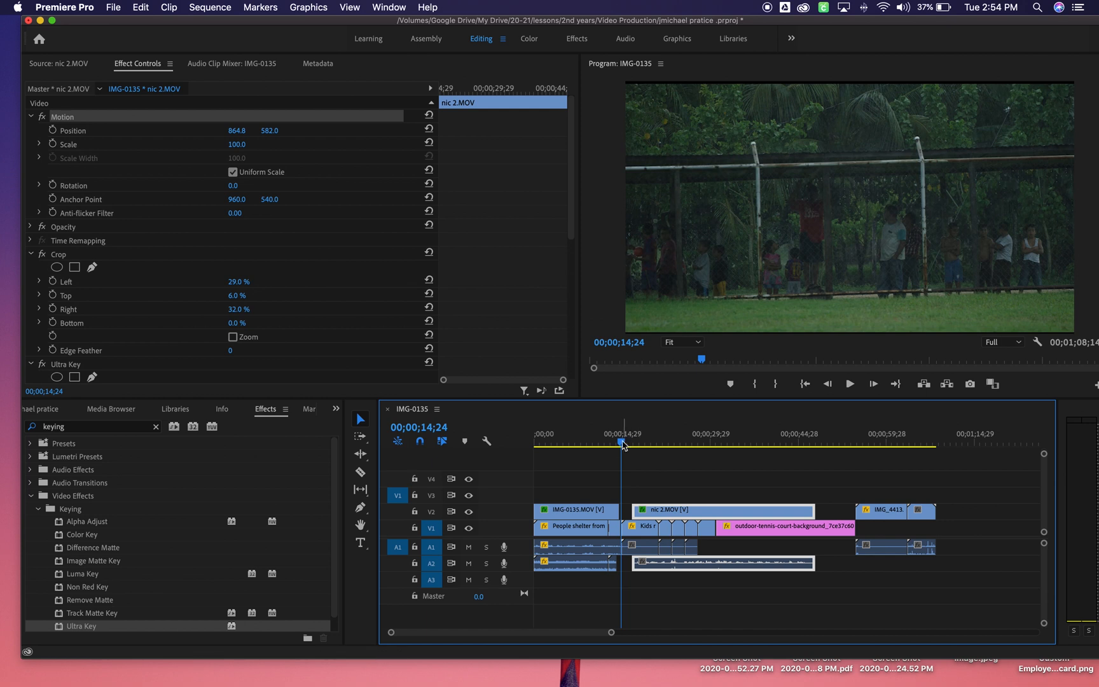
pyautogui.moveTo(622, 442); pyautogui.dragTo(604, 443)
pyautogui.click(851, 385)
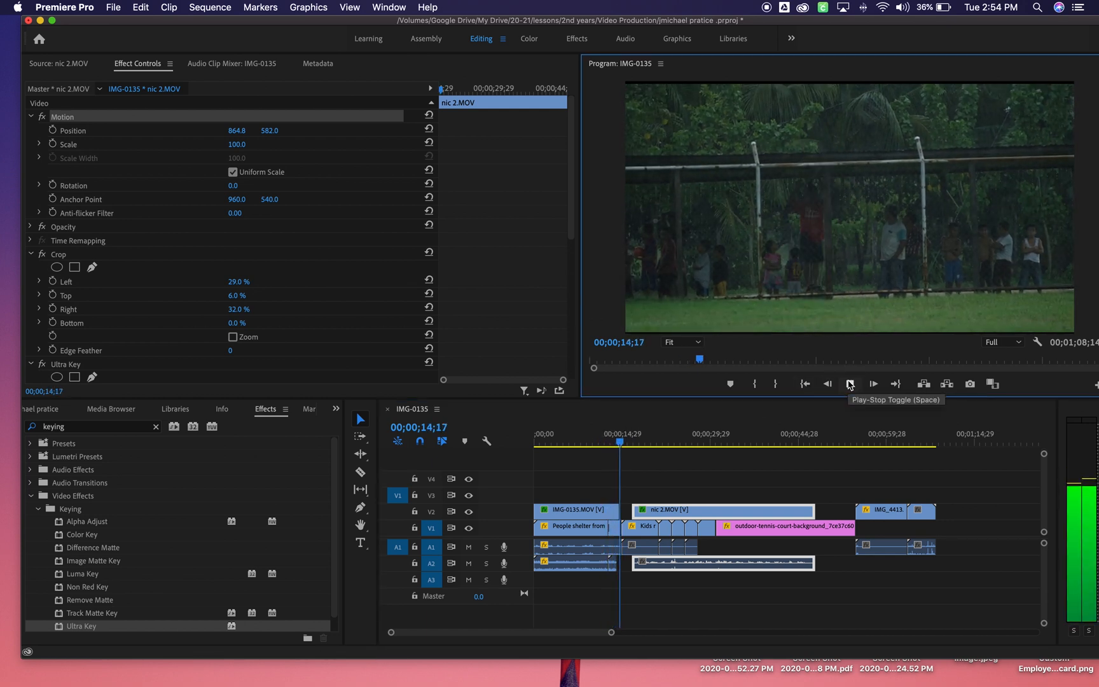
pyautogui.click(850, 384)
# Step: Extend the end of IMG-0135.MOV to about 00;00;15;03 and play back the cut
pyautogui.moveTo(610, 515); pyautogui.dragTo(622, 514)
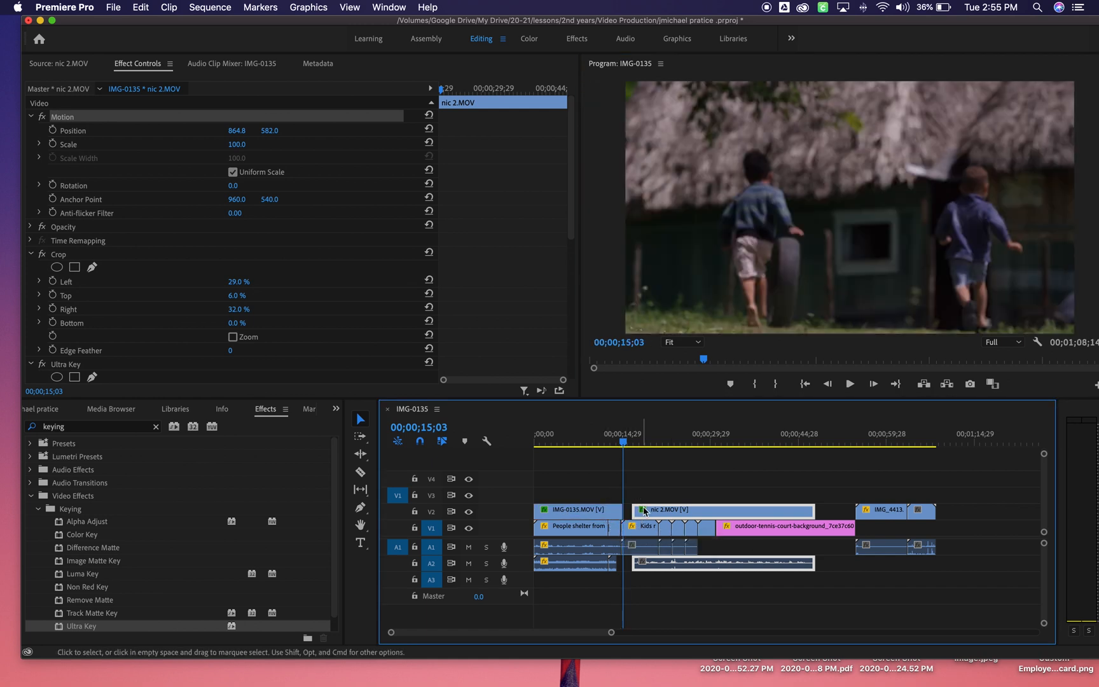
pyautogui.click(617, 439)
pyautogui.click(850, 384)
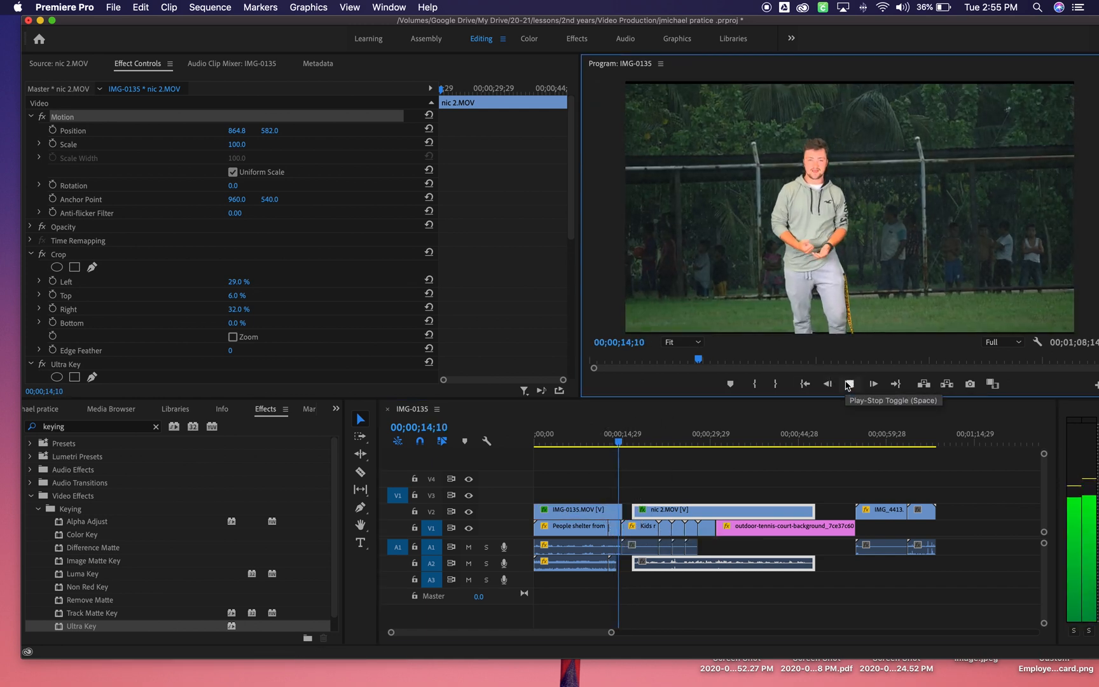
pyautogui.click(849, 384)
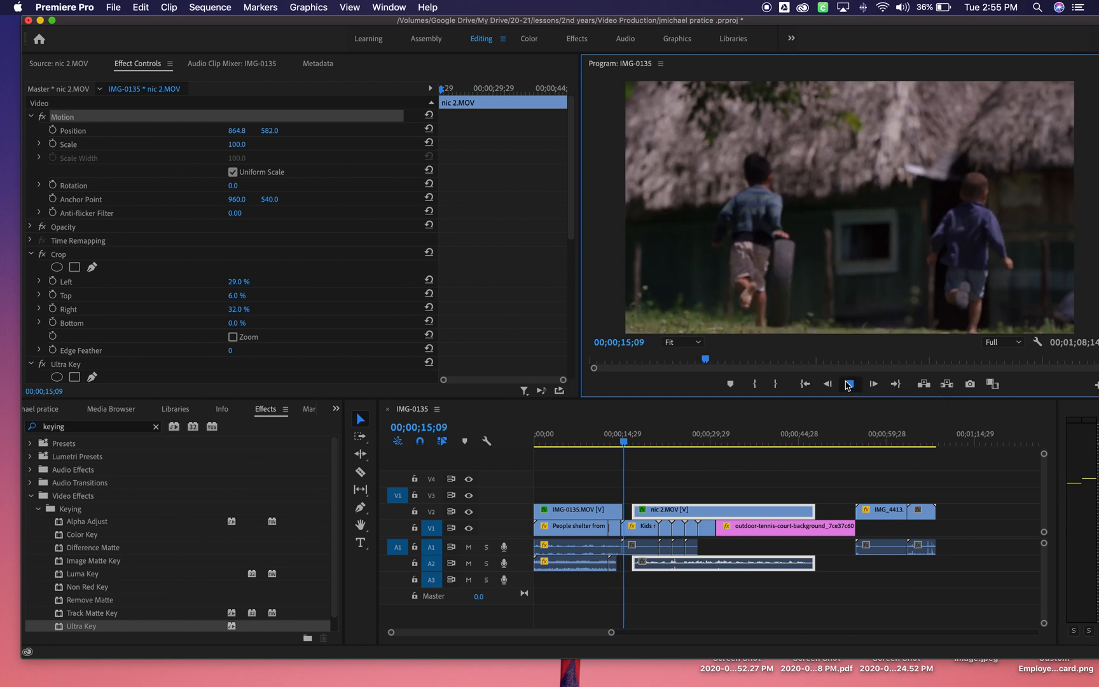
# Step: Extend the end of IMG-0135.MOV by about five more frames, to a duration of about 00;00;15;09, and play back the cut
pyautogui.click(620, 512)
pyautogui.click(625, 511)
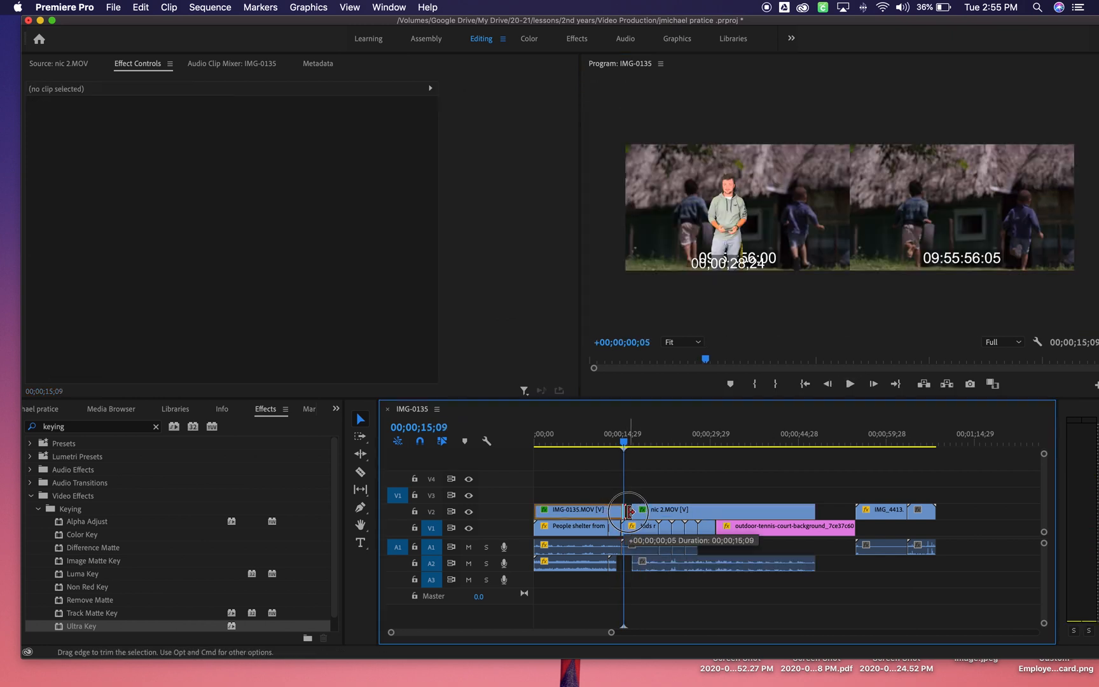
pyautogui.click(621, 445)
pyautogui.moveTo(620, 445); pyautogui.dragTo(618, 445)
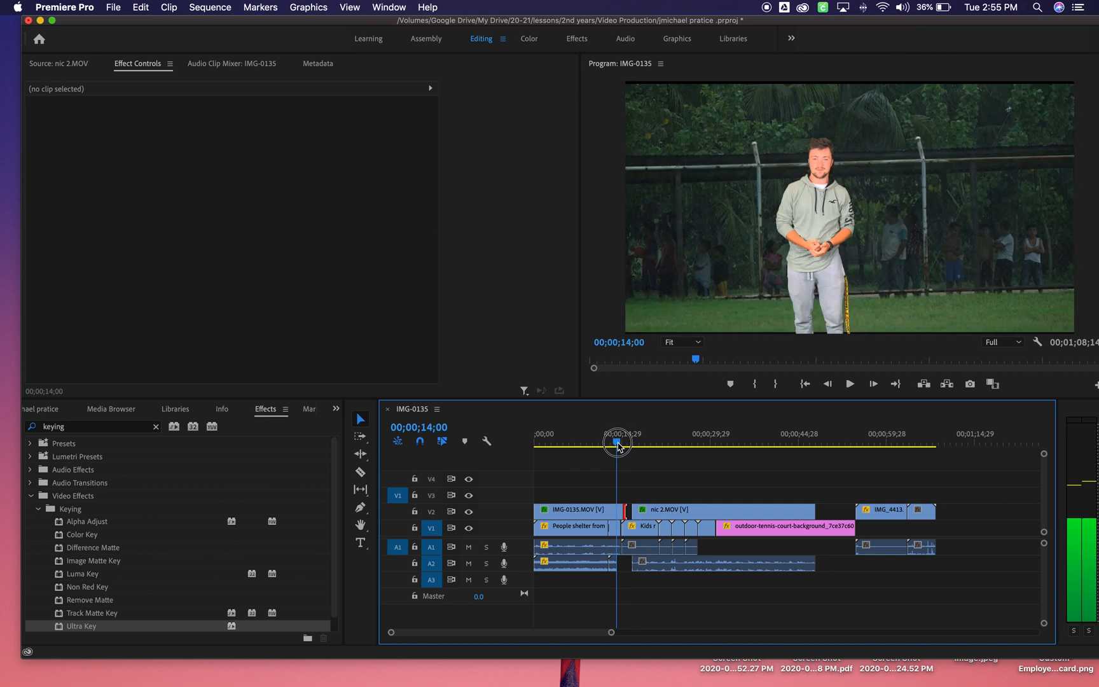
pyautogui.click(855, 385)
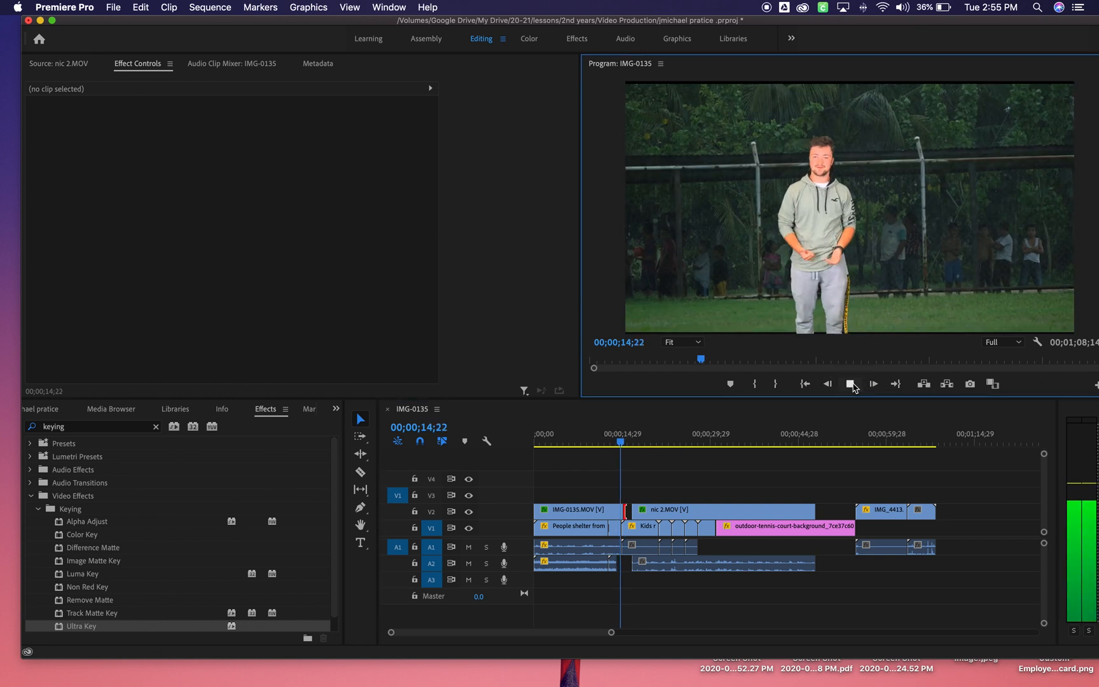
pyautogui.click(851, 384)
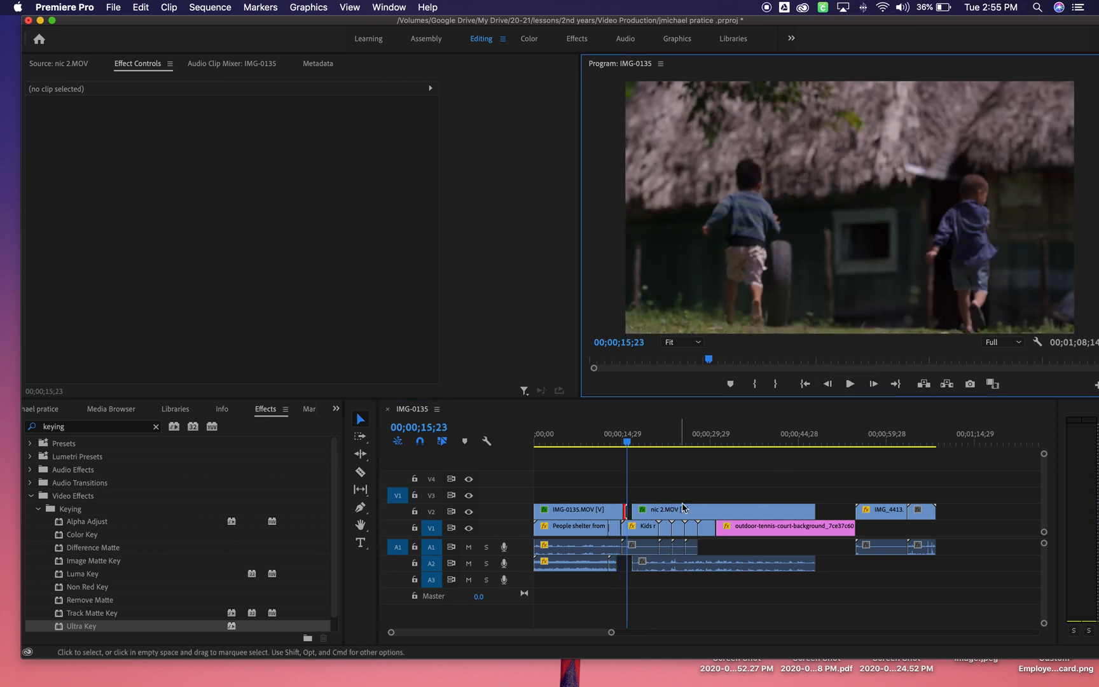
# Step: Move nic 2.MOV earlier to about the start of Kids rolling a tire.mp4 and play back the cut
pyautogui.moveTo(690, 510); pyautogui.dragTo(684, 515)
pyautogui.moveTo(628, 442); pyautogui.dragTo(602, 440)
pyautogui.click(850, 384)
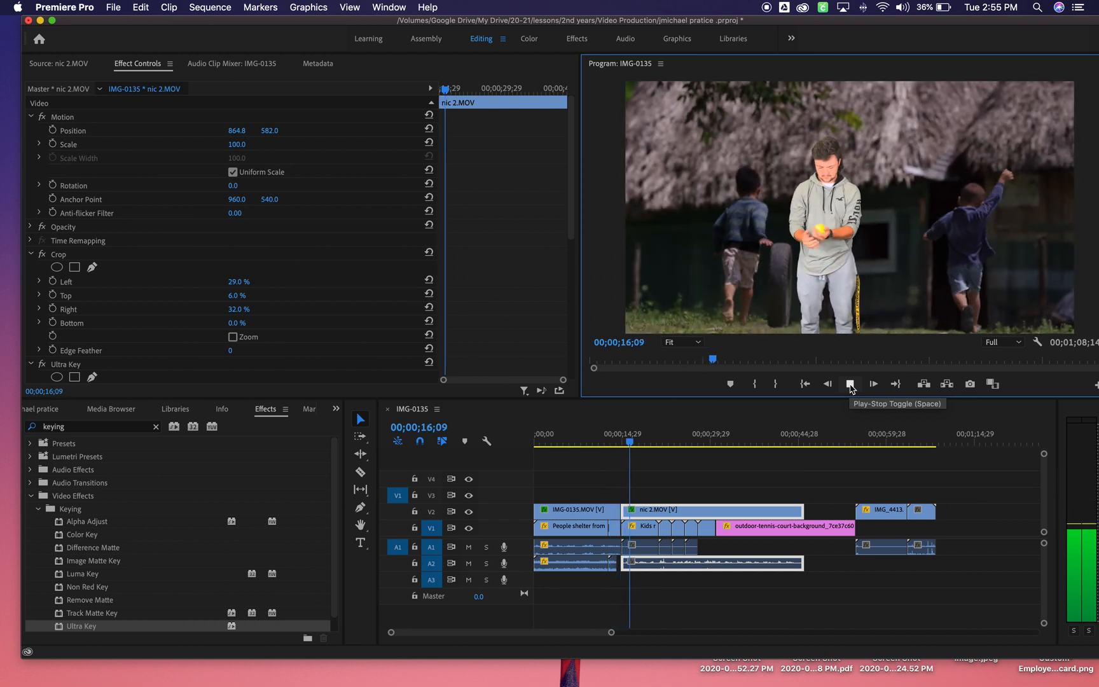
pyautogui.click(850, 384)
# Step: Move nic 2.MOV later to 00;00;16;21, extend the end of IMG-0135.MOV slightly past the start of Kids rolling a tire.mp4, and play it back
pyautogui.hscroll(2, 653, 534)
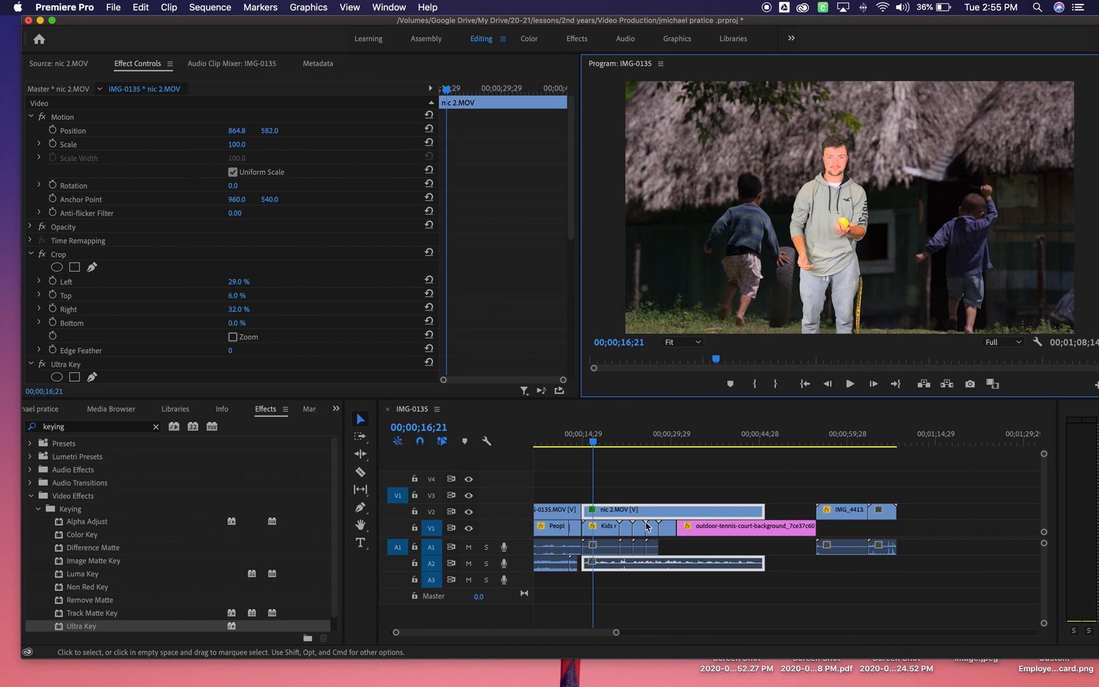
pyautogui.hscroll(-2, 642, 511)
pyautogui.moveTo(655, 508); pyautogui.dragTo(628, 517)
pyautogui.moveTo(611, 633); pyautogui.dragTo(563, 633)
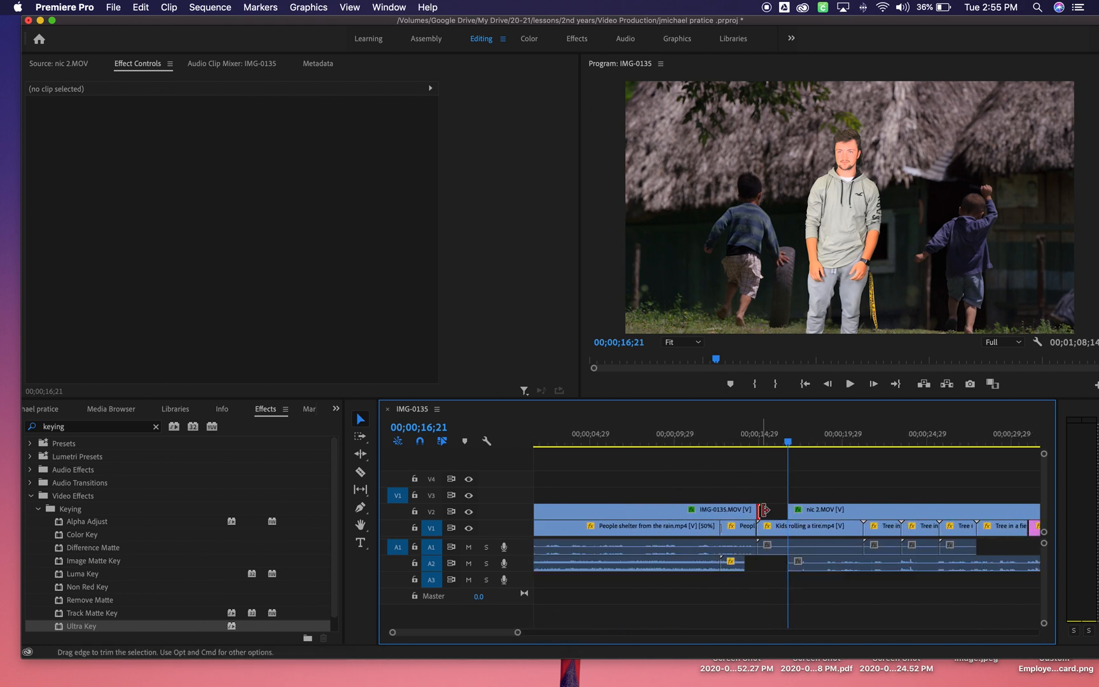
pyautogui.moveTo(760, 509); pyautogui.dragTo(765, 509)
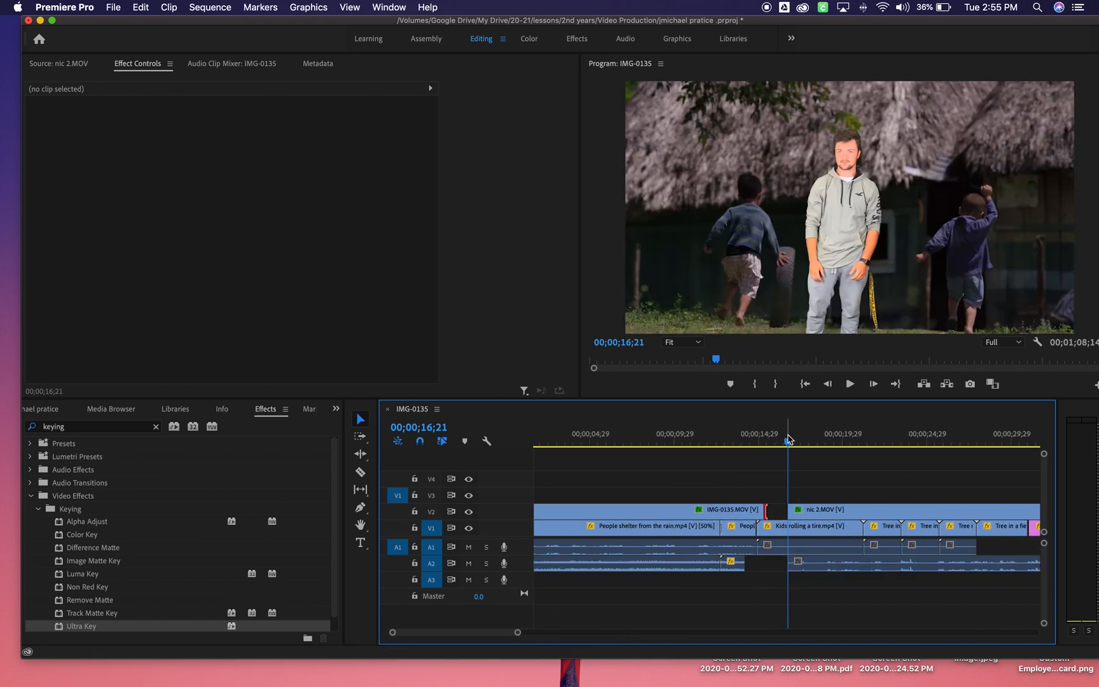
pyautogui.moveTo(788, 442); pyautogui.dragTo(749, 445)
pyautogui.click(850, 384)
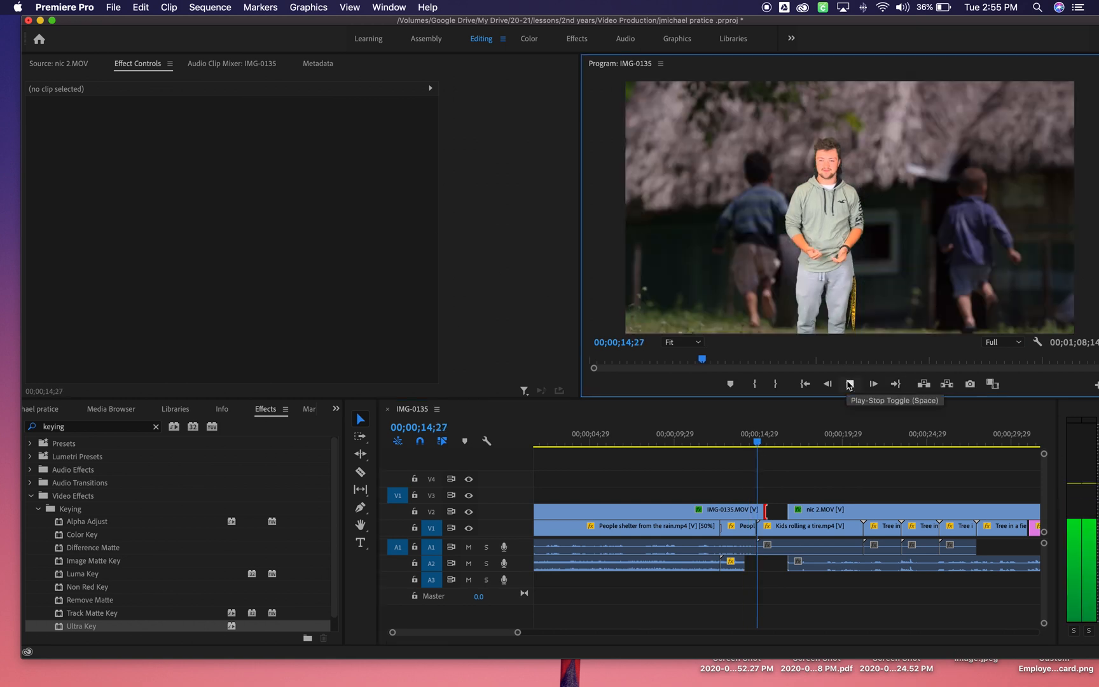
pyautogui.click(850, 383)
# Step: Narrow the gap by moving nic 2.MOV slightly earlier and extending IMG-0135.MOV further, and play back the section before it
pyautogui.moveTo(844, 511); pyautogui.dragTo(837, 513)
pyautogui.moveTo(763, 509); pyautogui.dragTo(770, 510)
pyautogui.moveTo(781, 441); pyautogui.dragTo(745, 440)
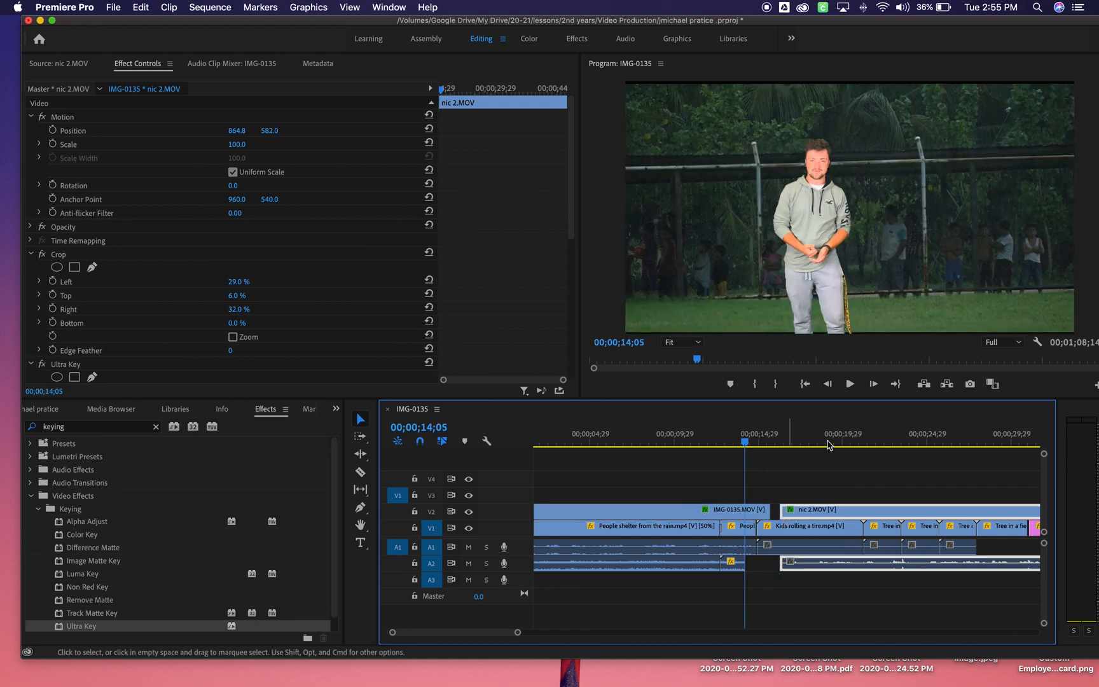
pyautogui.click(856, 386)
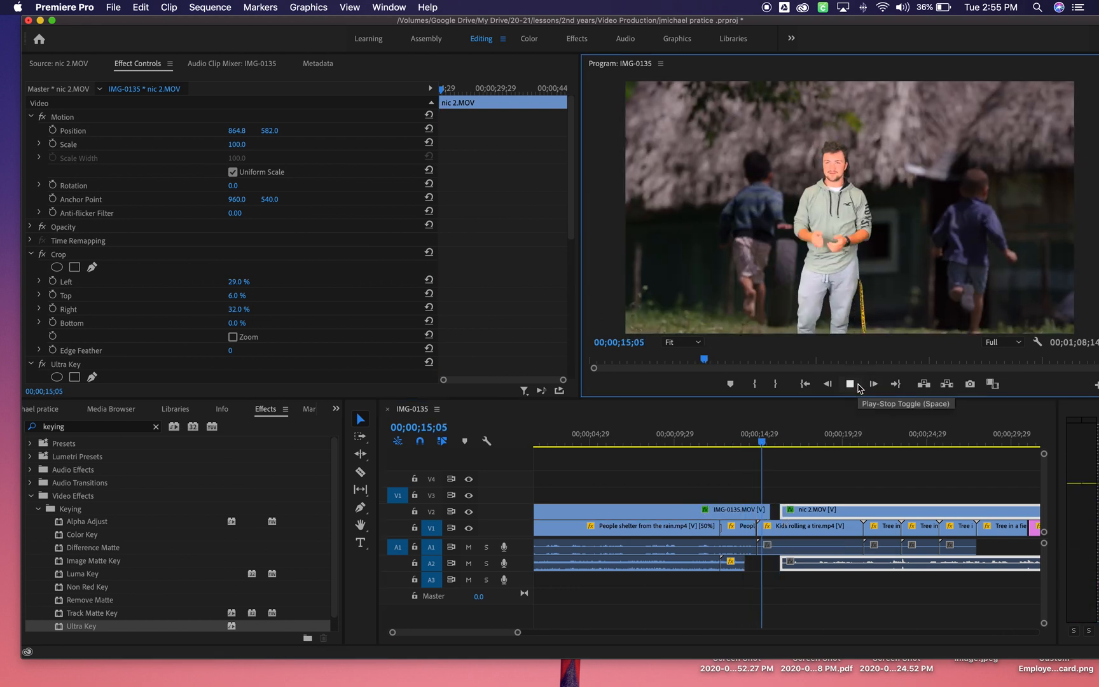
pyautogui.click(856, 386)
# Step: Close the gap by placing nic 2.MOV directly after IMG-0135.MOV at 00;00;15;20, and play back the cut
pyautogui.moveTo(809, 514); pyautogui.dragTo(800, 514)
pyautogui.click(769, 444)
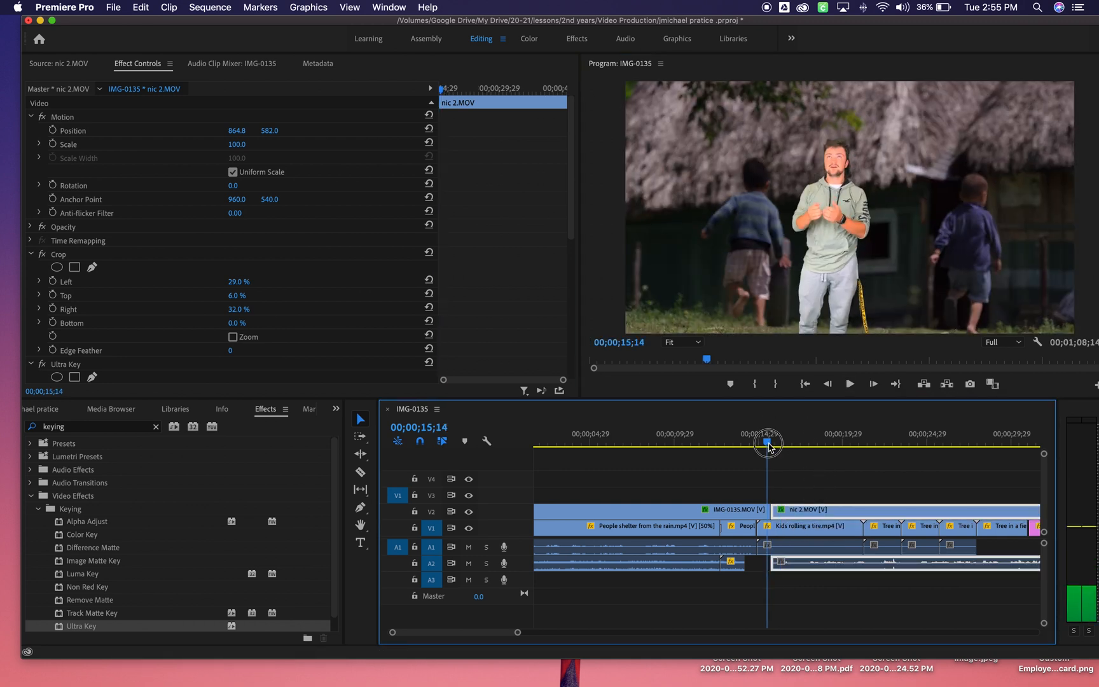
pyautogui.click(850, 384)
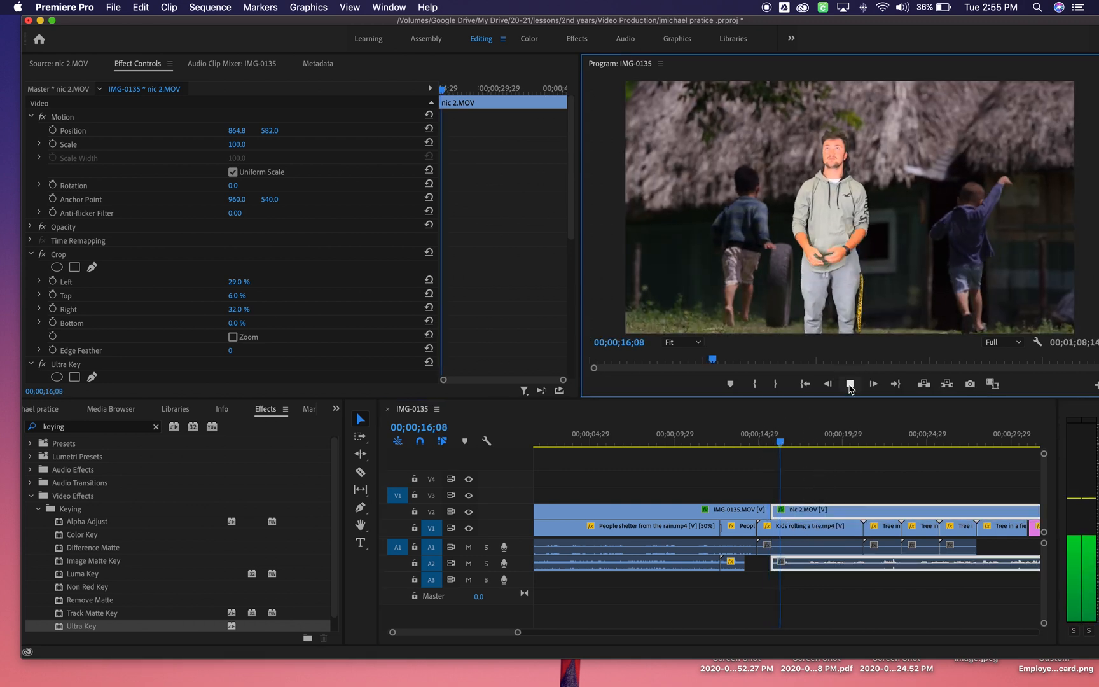
pyautogui.click(849, 384)
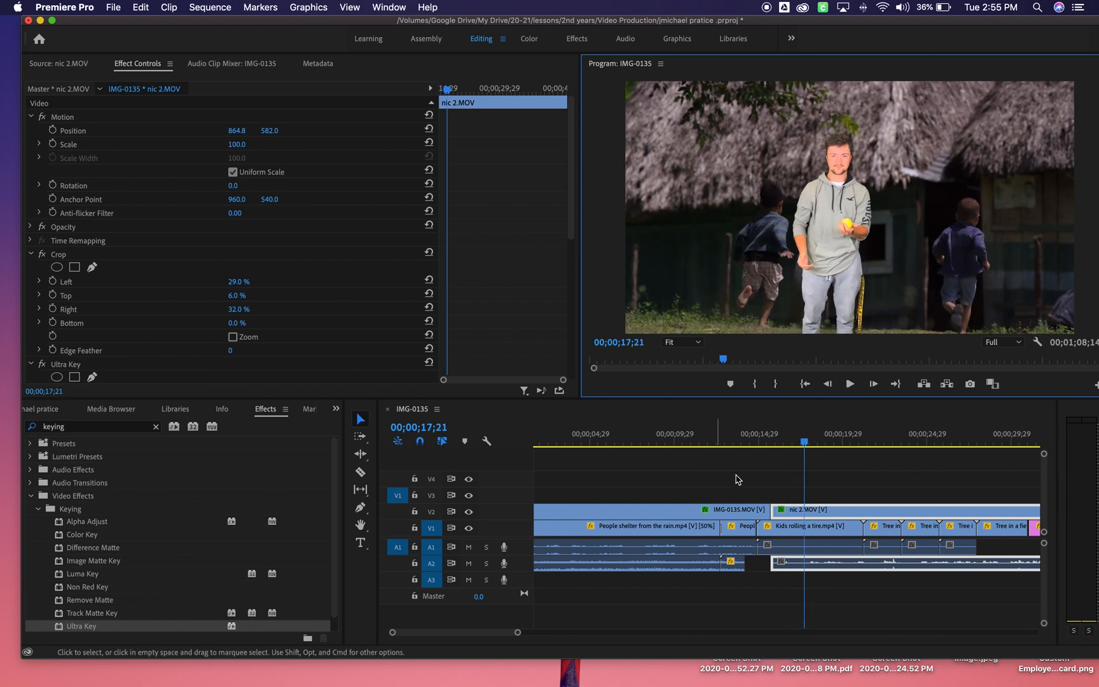
pyautogui.click(766, 509)
pyautogui.moveTo(766, 509); pyautogui.dragTo(764, 509)
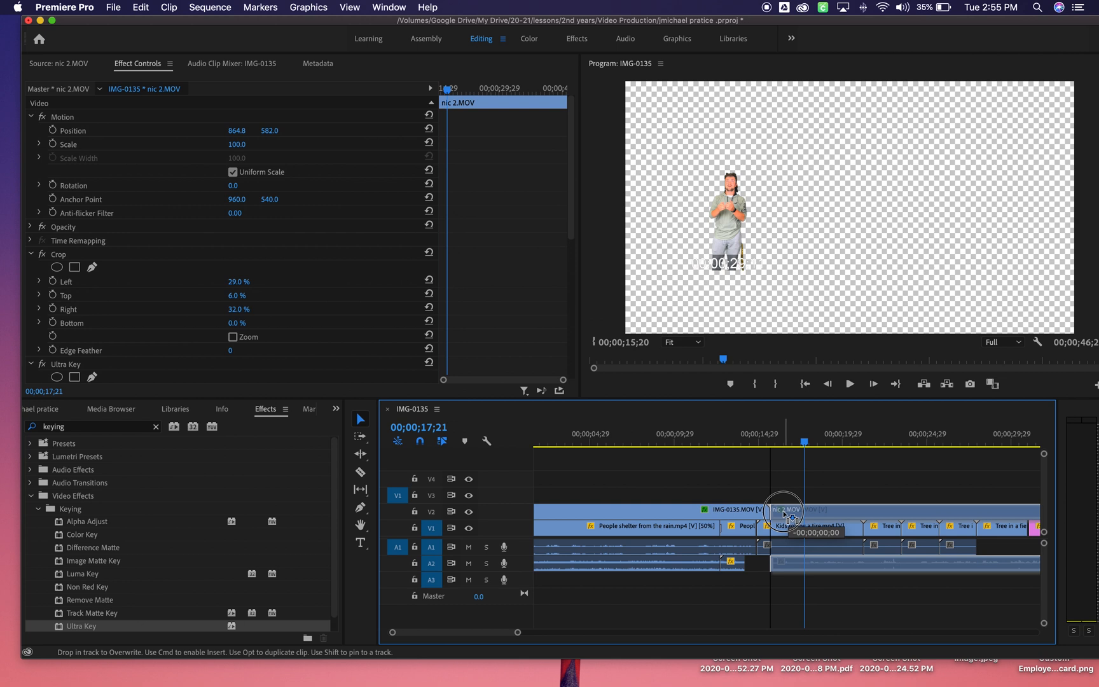
pyautogui.moveTo(804, 441); pyautogui.dragTo(752, 444)
pyautogui.click(850, 384)
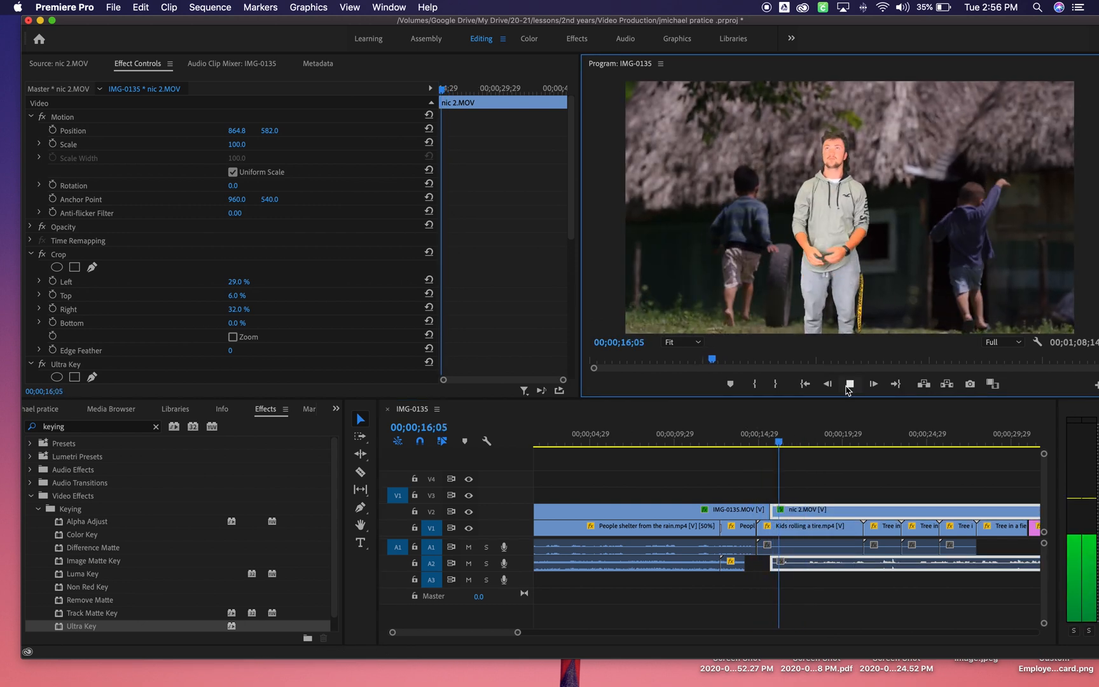
pyautogui.click(850, 384)
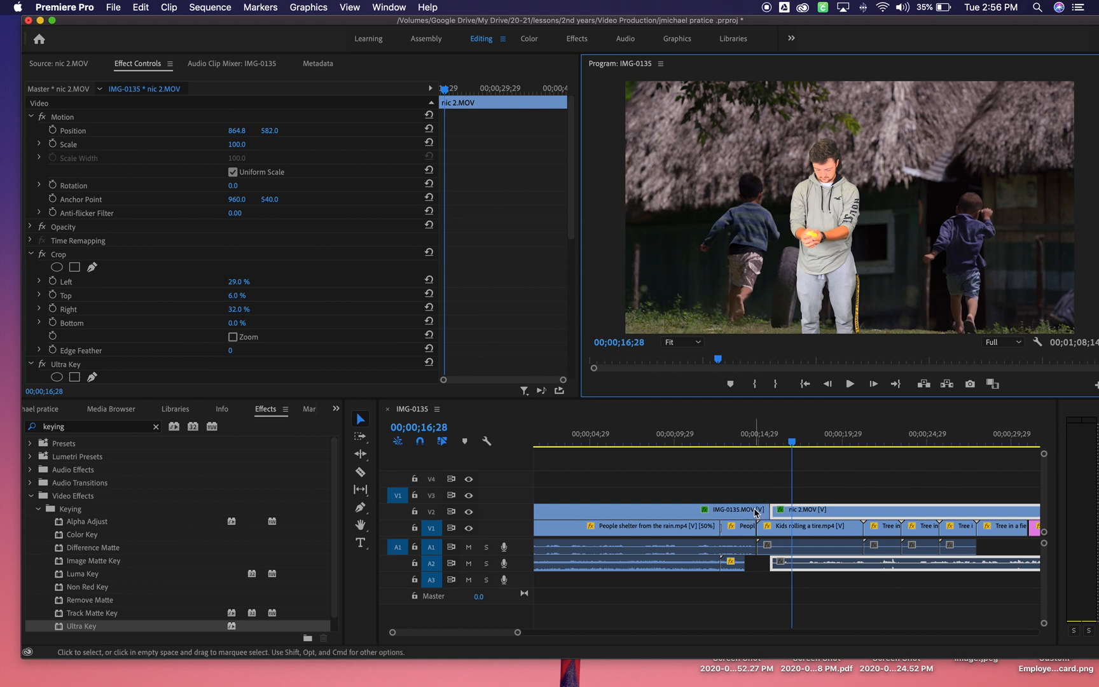
# Step: End IMG-0135.MOV at the start of Kids rolling a tire.mp4, place nic 2.MOV directly after it, and play back the cut
pyautogui.click(754, 512)
pyautogui.moveTo(767, 511); pyautogui.dragTo(835, 513)
pyautogui.moveTo(792, 441); pyautogui.dragTo(728, 441)
pyautogui.click(848, 383)
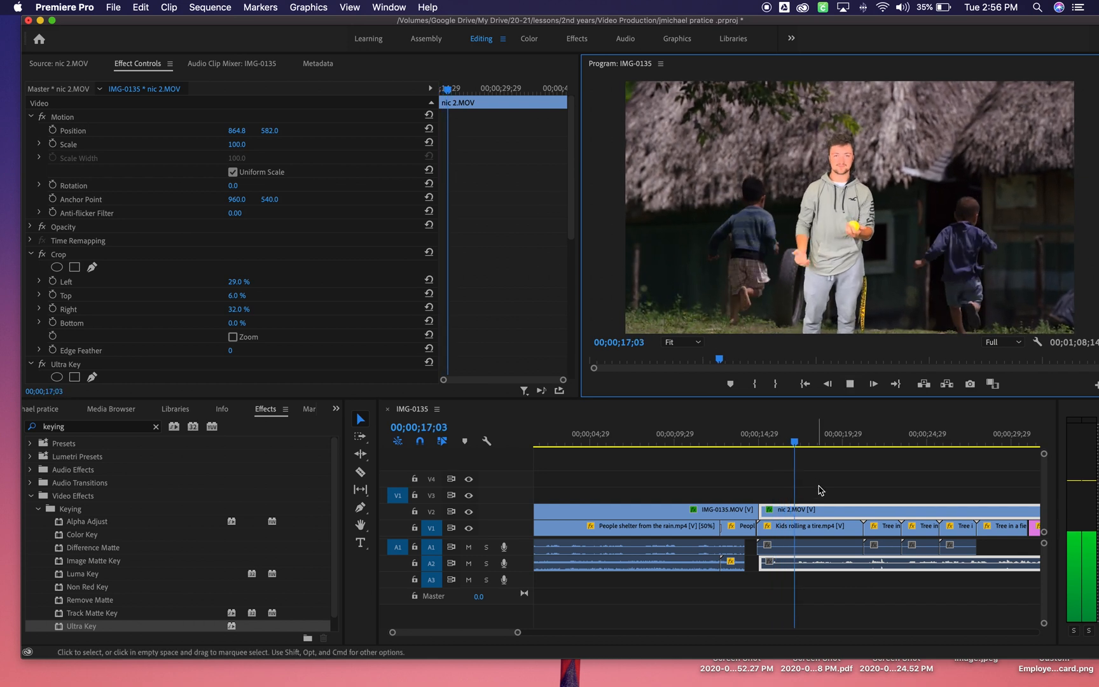
pyautogui.click(849, 384)
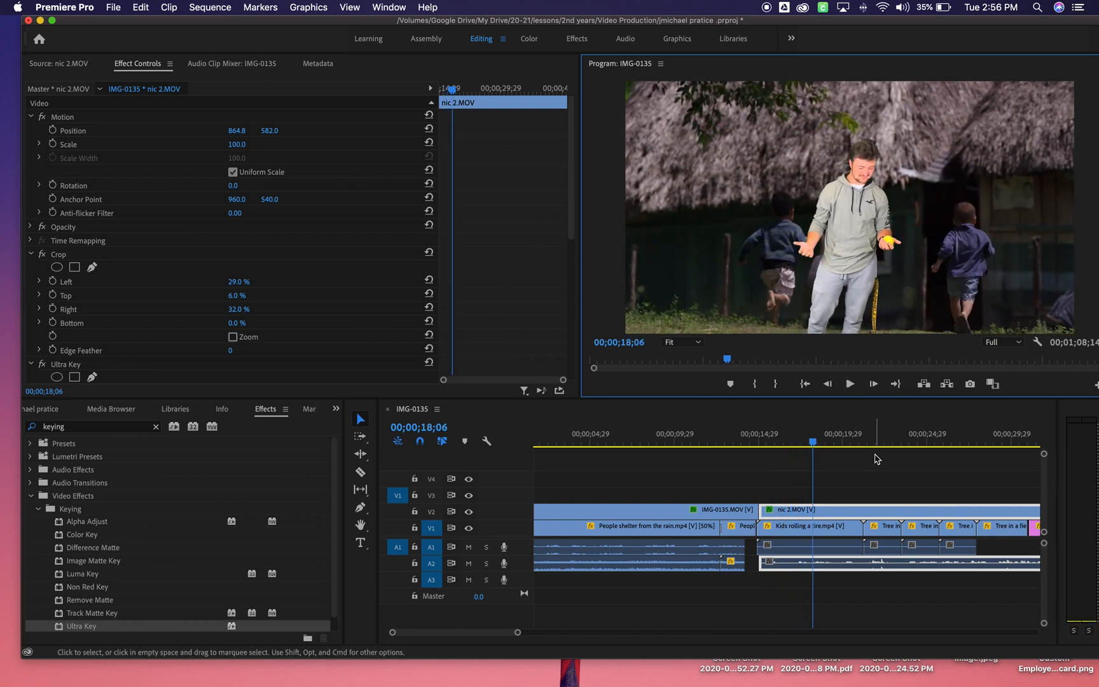
# Step: Select the Kids rolling a tire.mp4 clip and move the playhead to 00;00;21;13 at its end
pyautogui.click(788, 554)
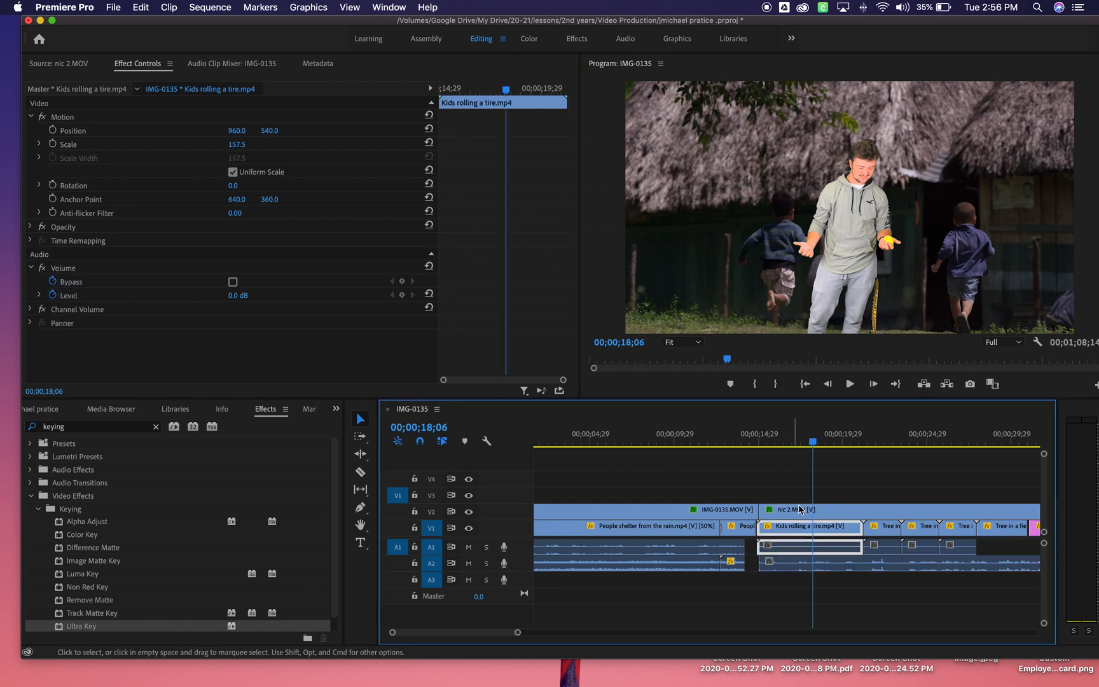
pyautogui.moveTo(812, 443); pyautogui.dragTo(866, 455)
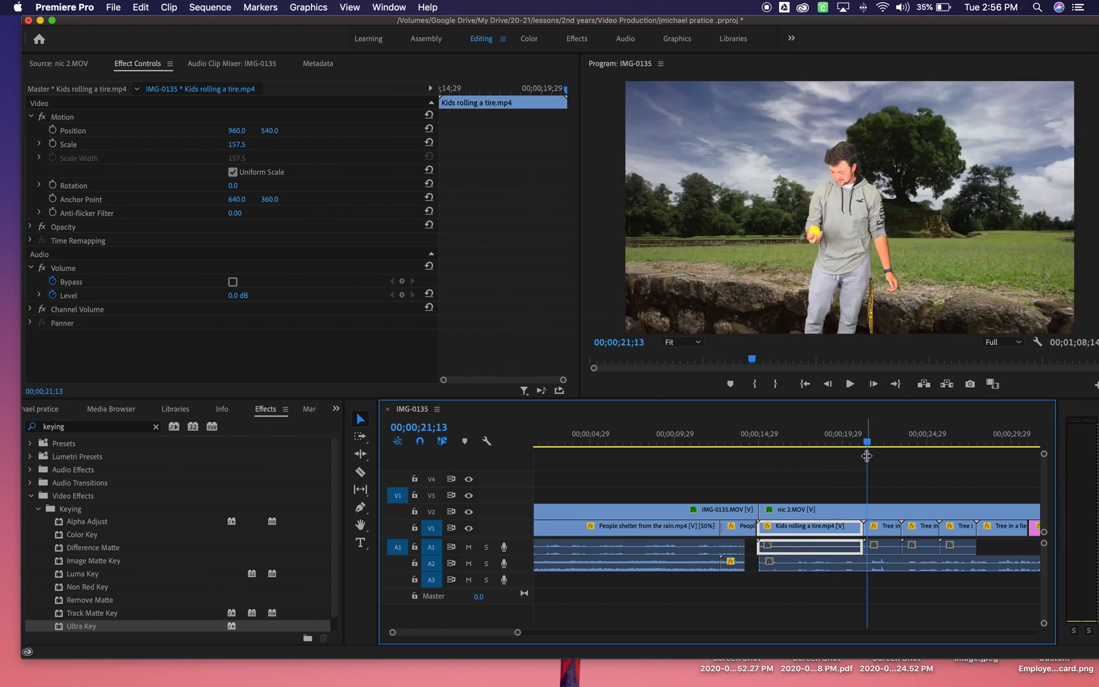
pyautogui.hscroll(3, 853, 420)
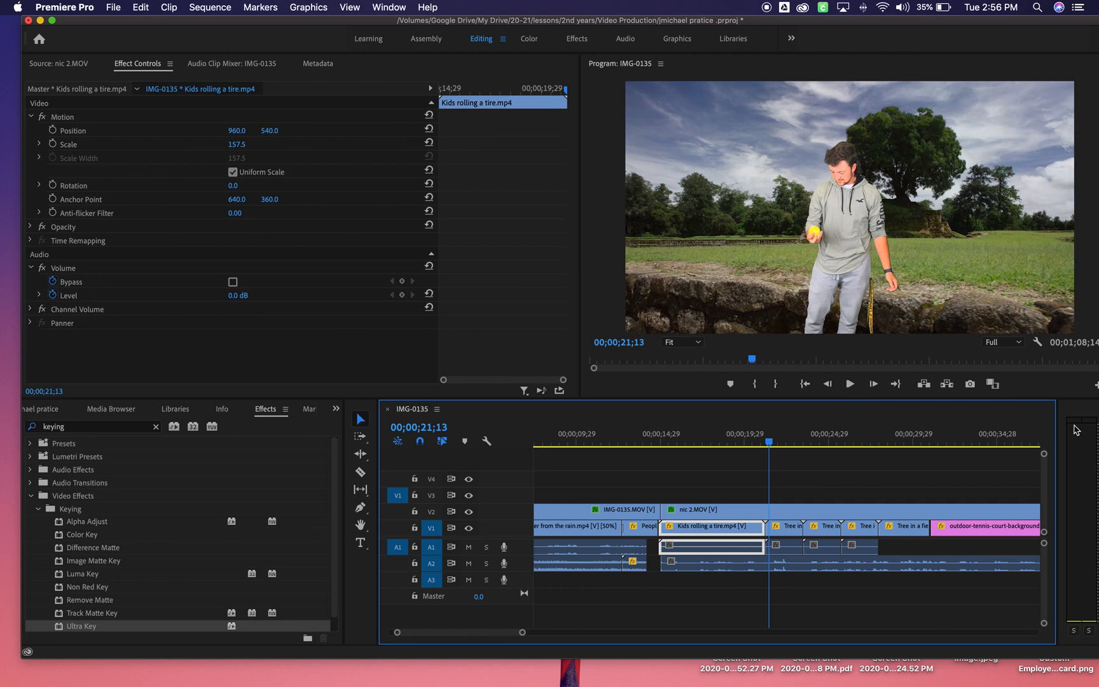
# Step: Search the effects for "trans" and look through the matching video effects and video transitions
pyautogui.click(30, 496)
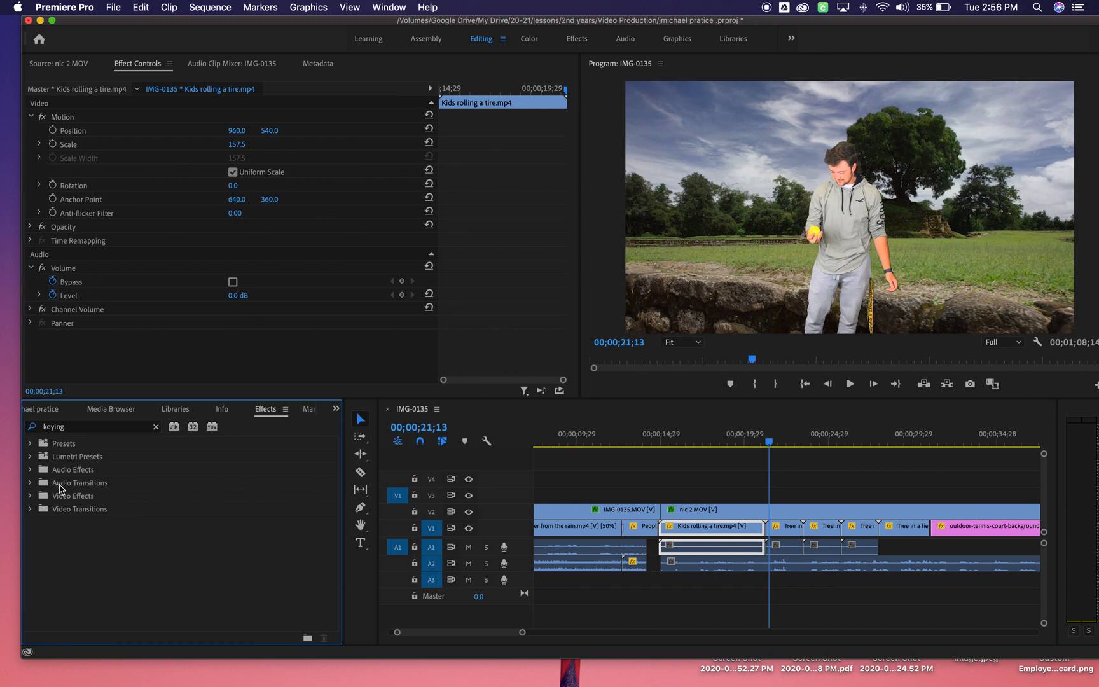
pyautogui.doubleClick(68, 430)
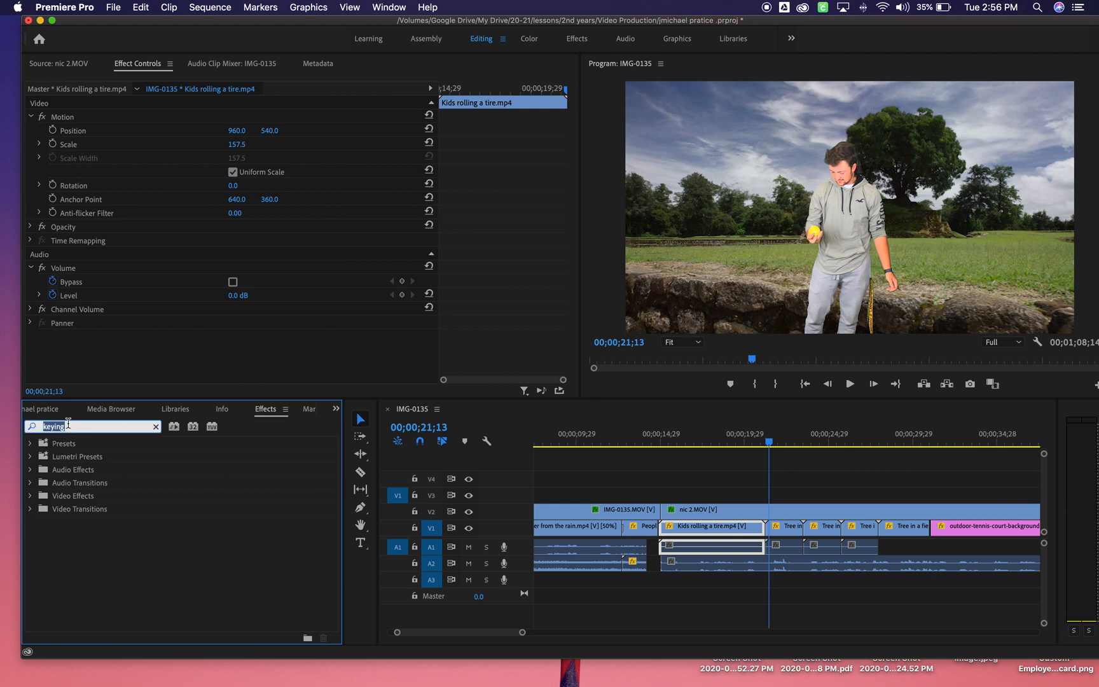
pyautogui.write('tr')
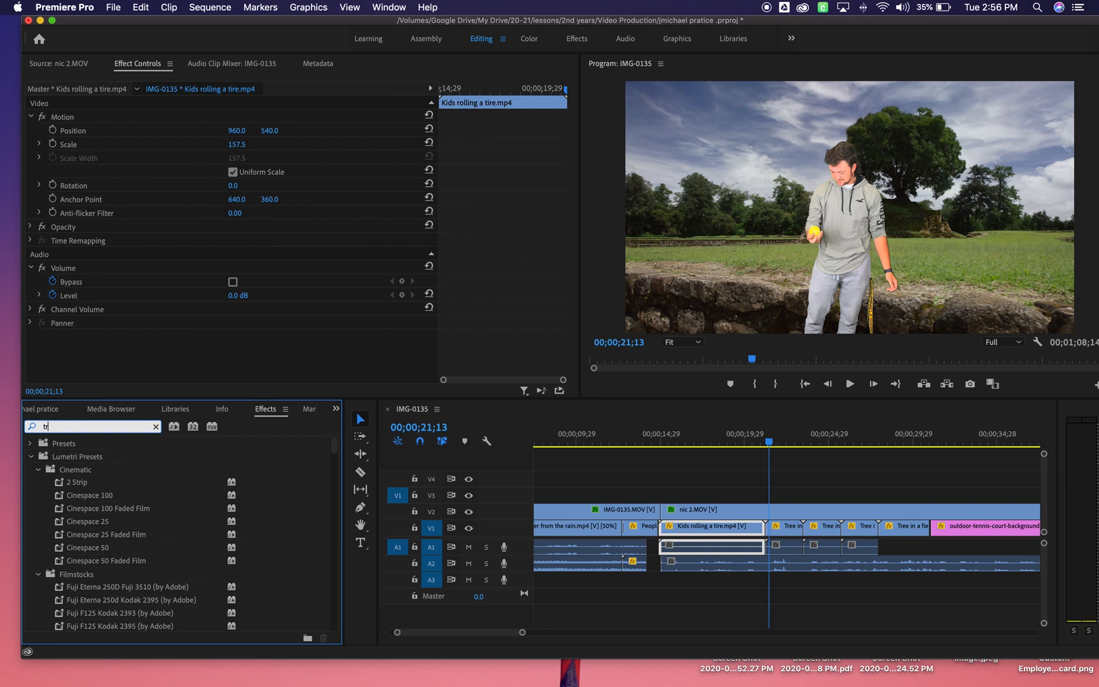
pyautogui.write('ans')
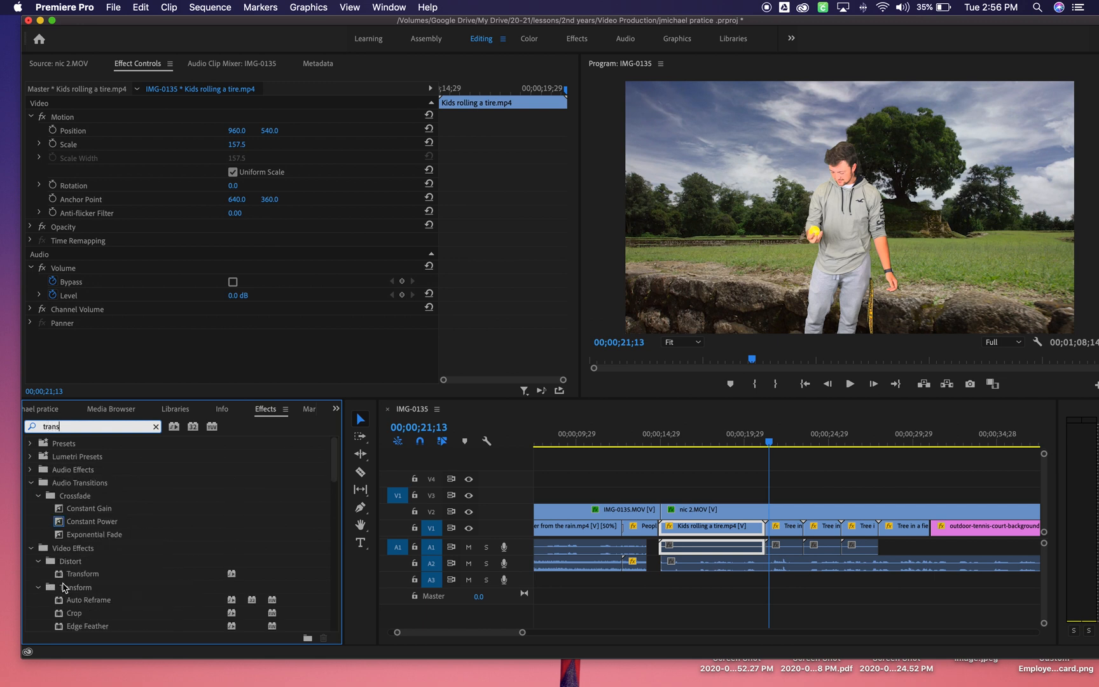
pyautogui.click(72, 588)
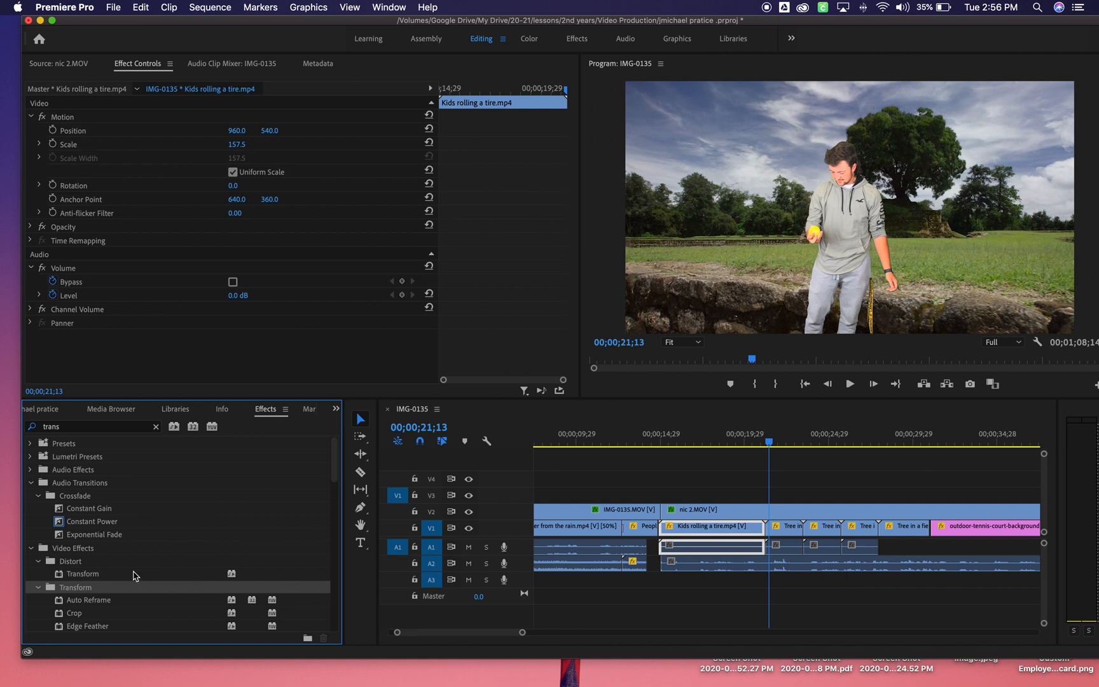
pyautogui.click(85, 551)
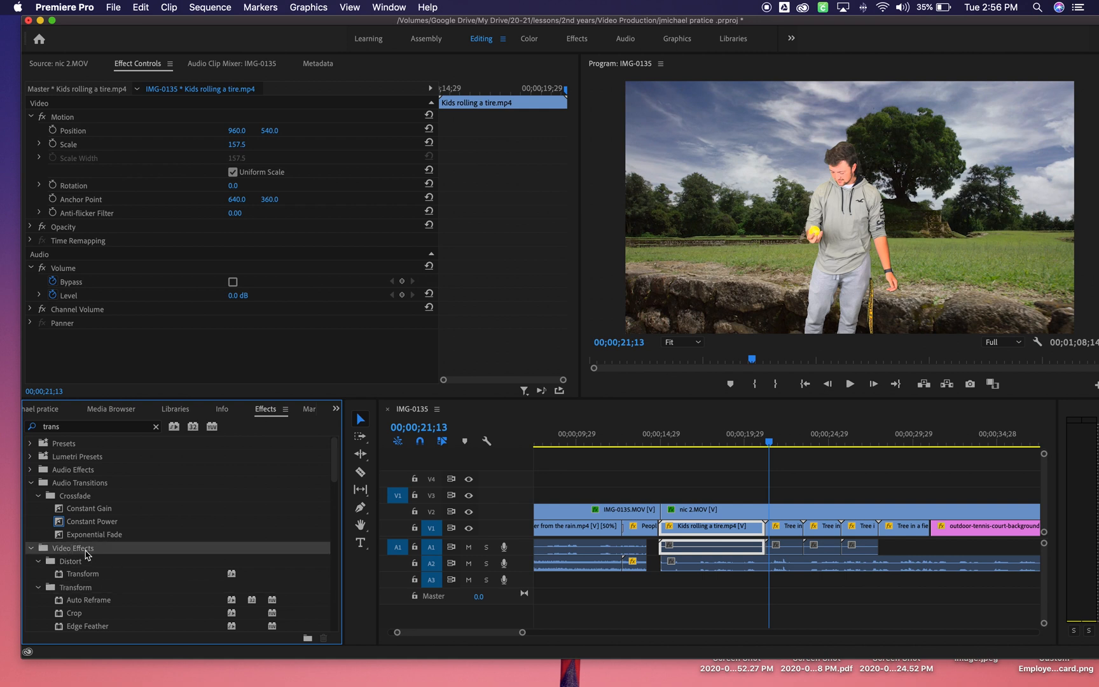
pyautogui.click(30, 548)
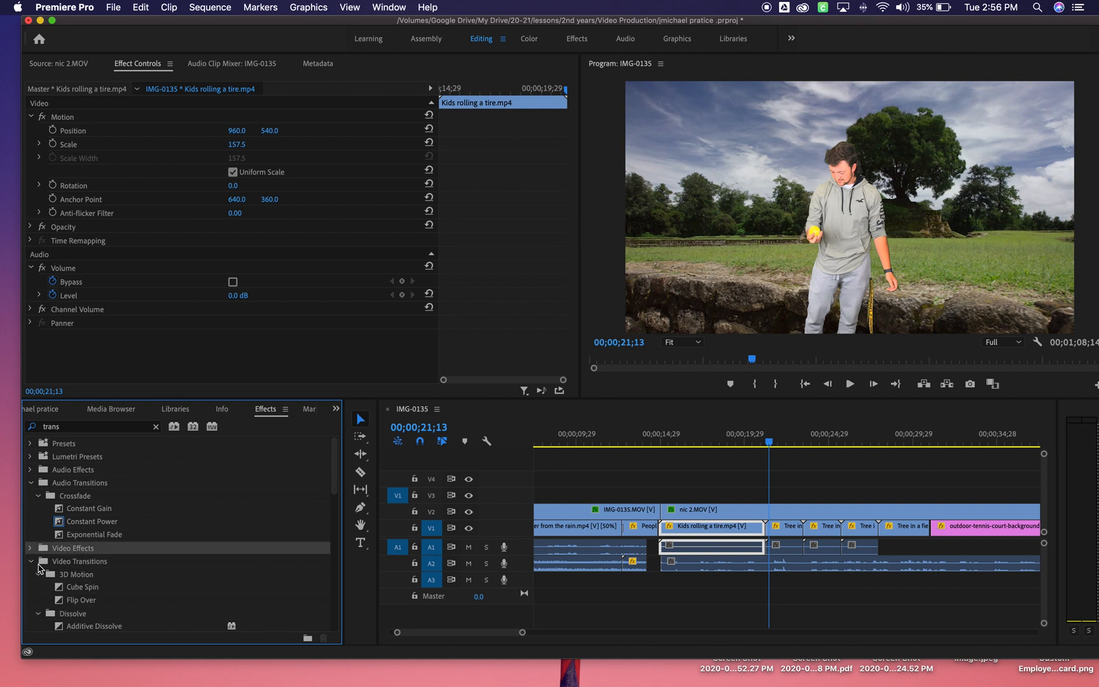
pyautogui.click(32, 562)
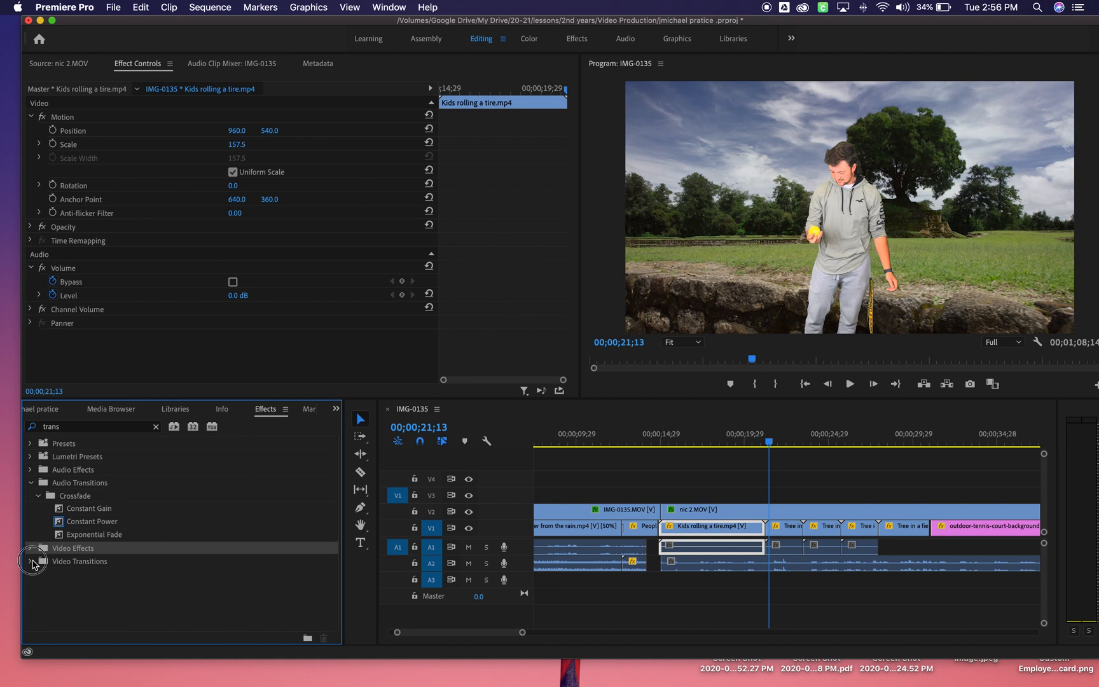
pyautogui.click(30, 561)
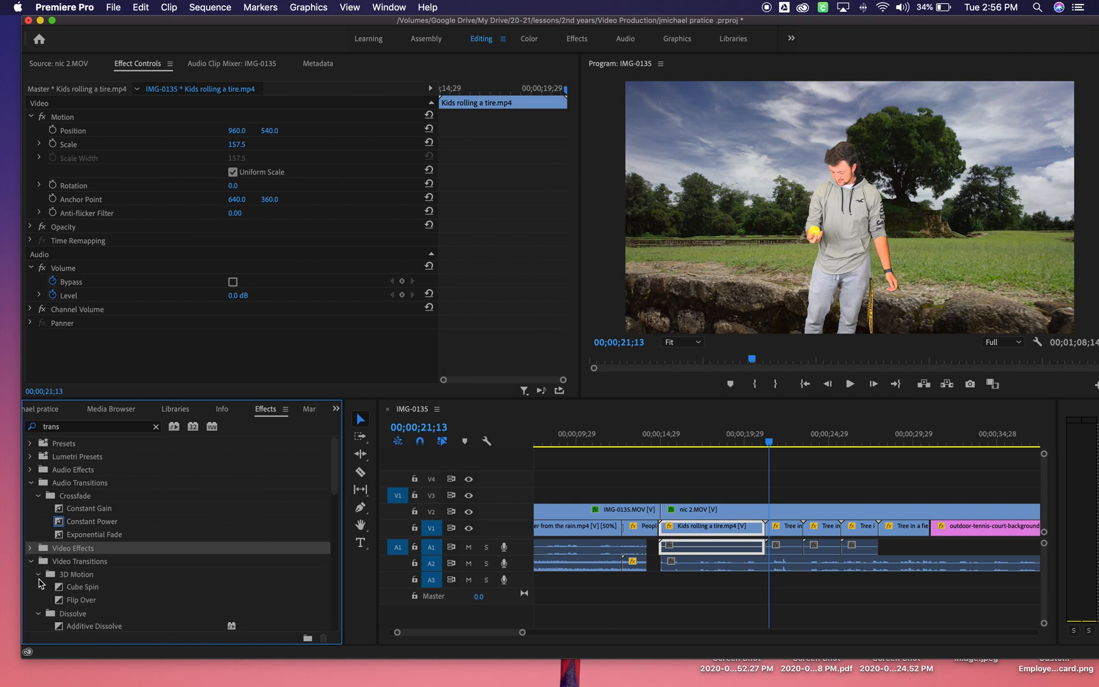
pyautogui.click(38, 574)
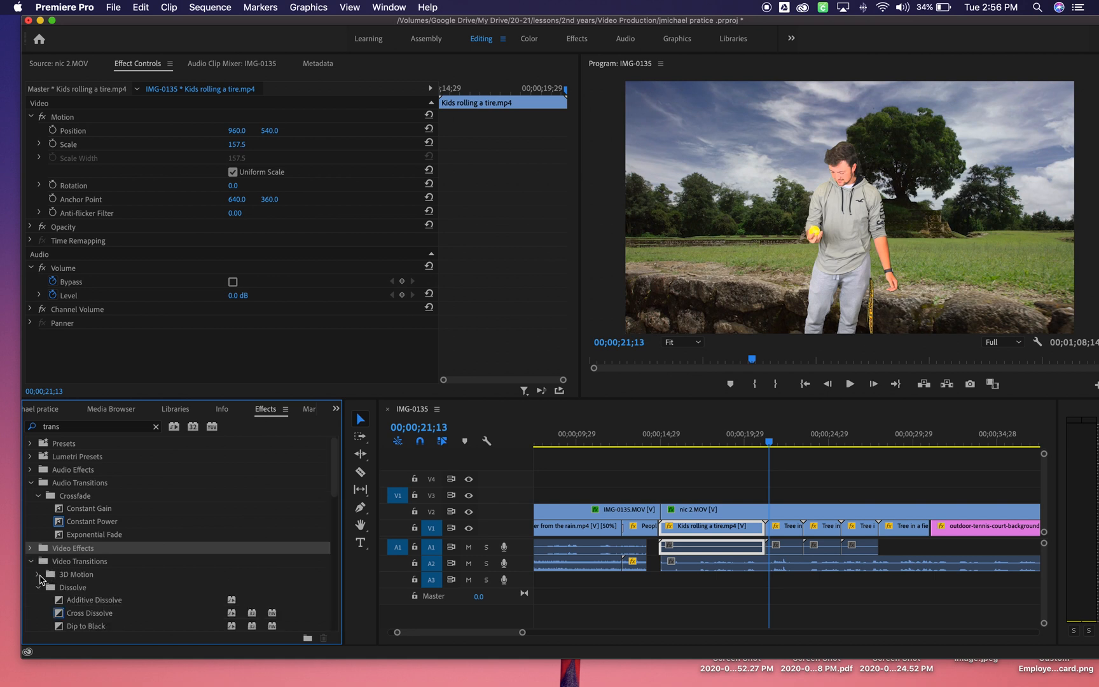
# Step: Clear the effects search and add the Wipe video transition to the cut after Kids rolling a tire.mp4, accepting repeated frames
pyautogui.click(157, 427)
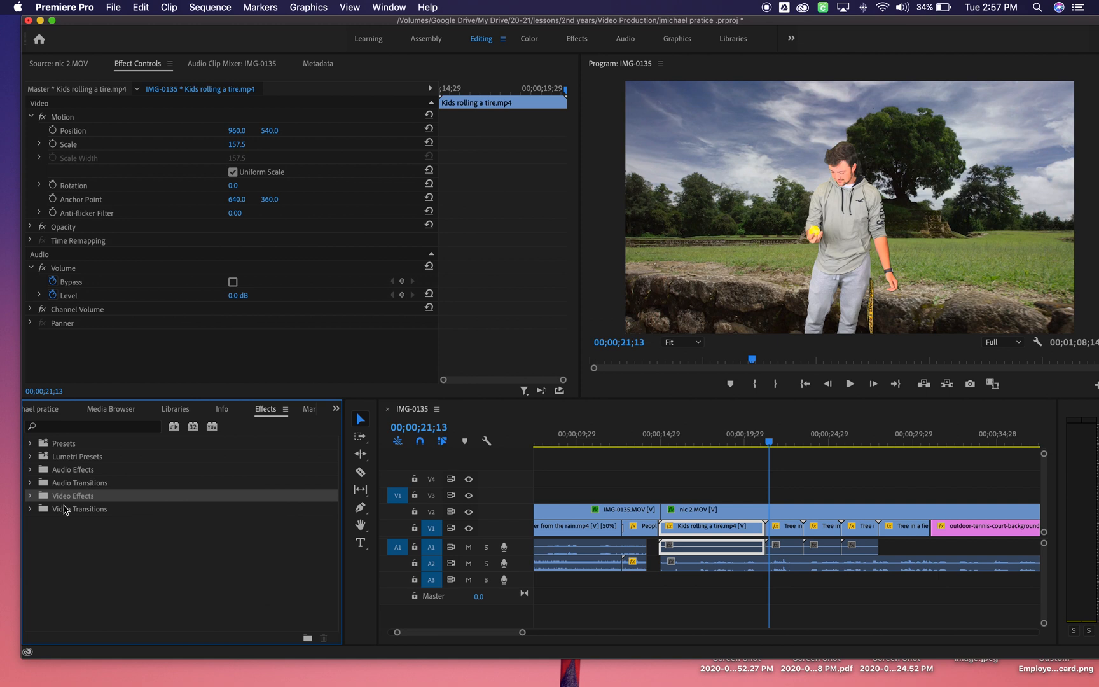
pyautogui.click(30, 496)
pyautogui.scroll(-5, 62, 527)
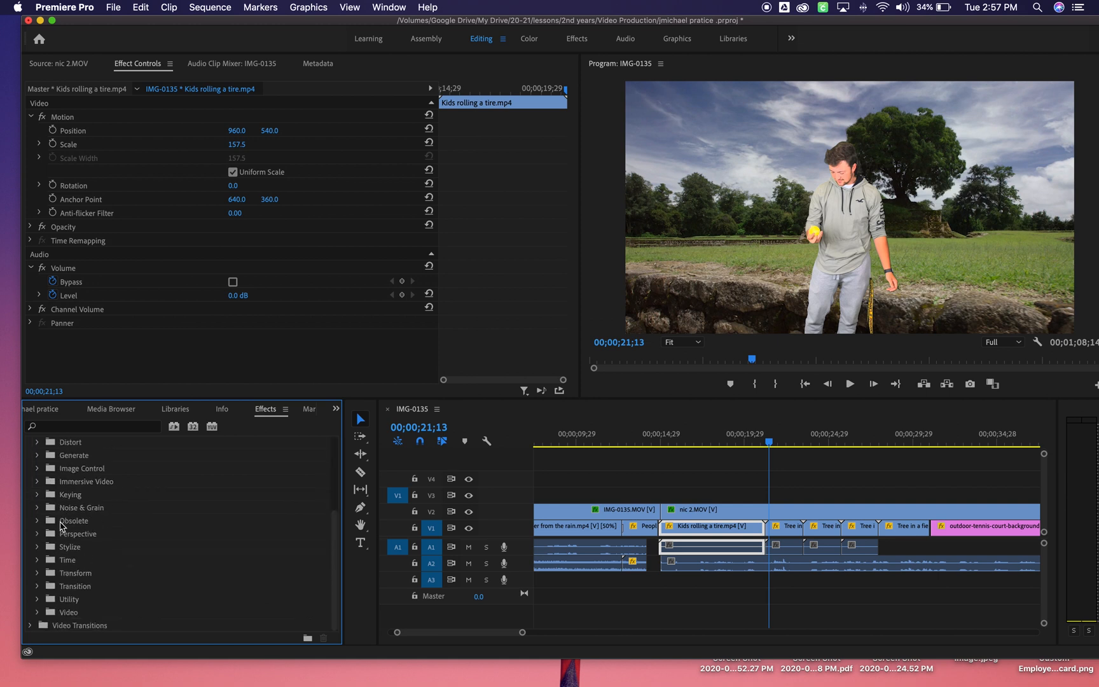
pyautogui.scroll(-3, 121, 622)
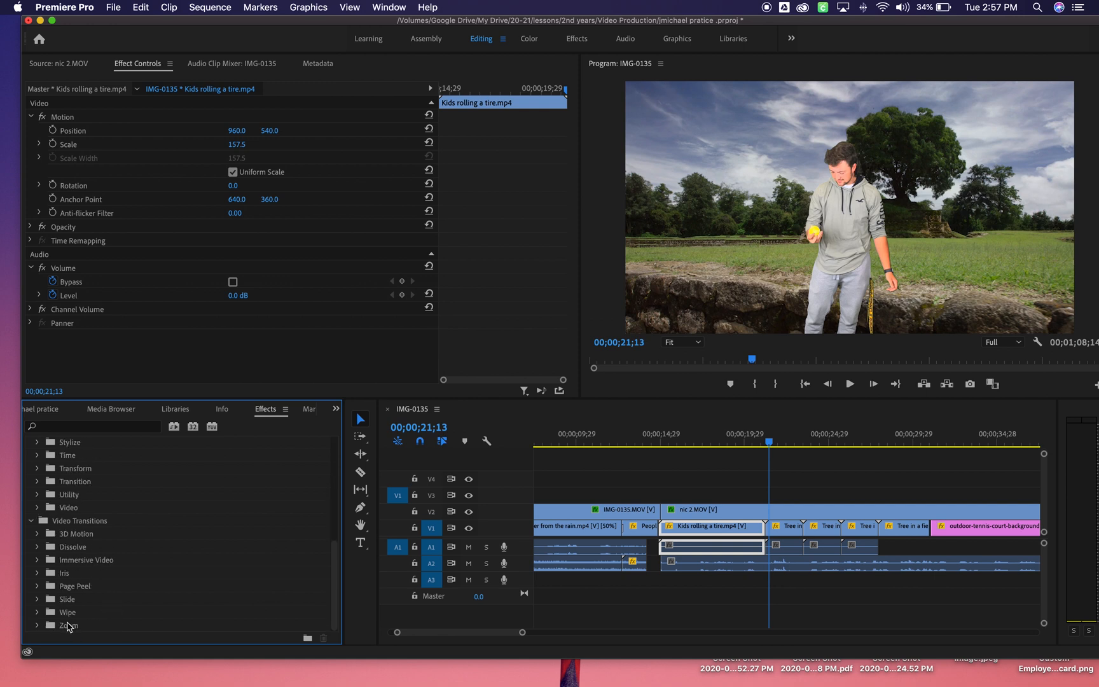
pyautogui.scroll(-2, 114, 603)
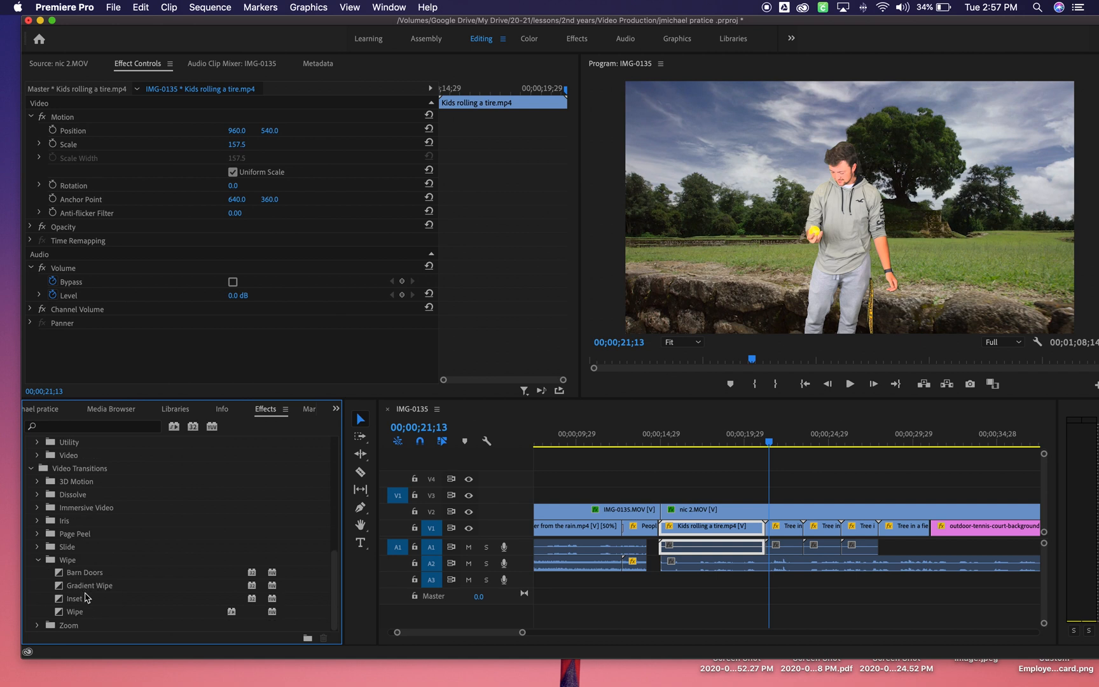
pyautogui.click(74, 613)
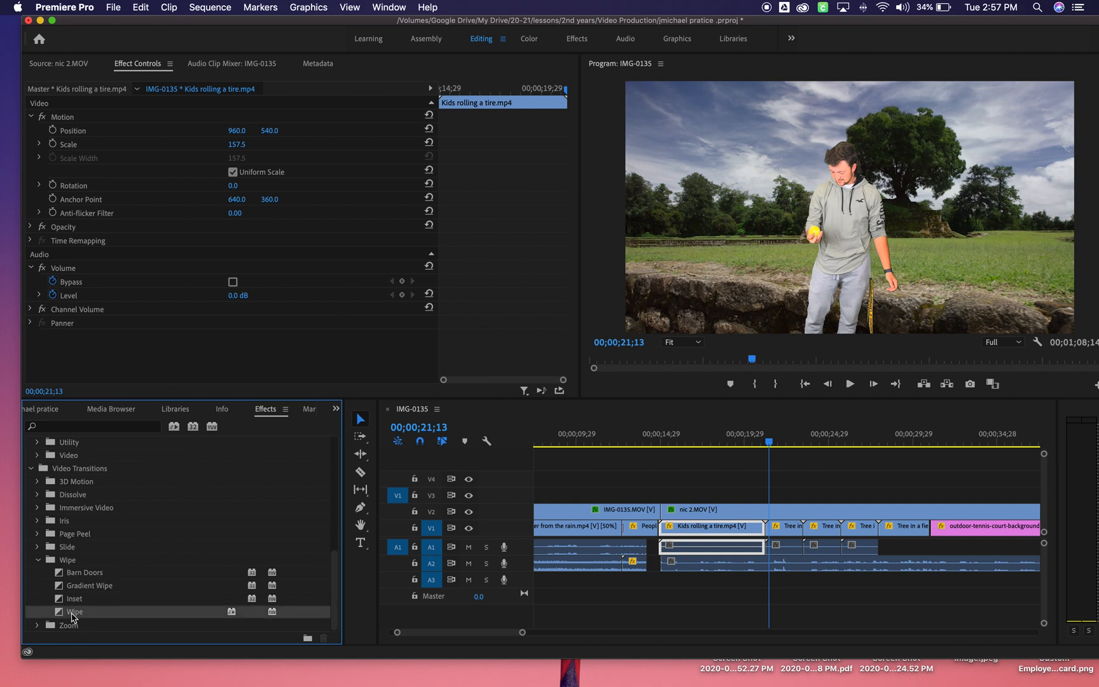
pyautogui.moveTo(124, 615); pyautogui.dragTo(769, 534)
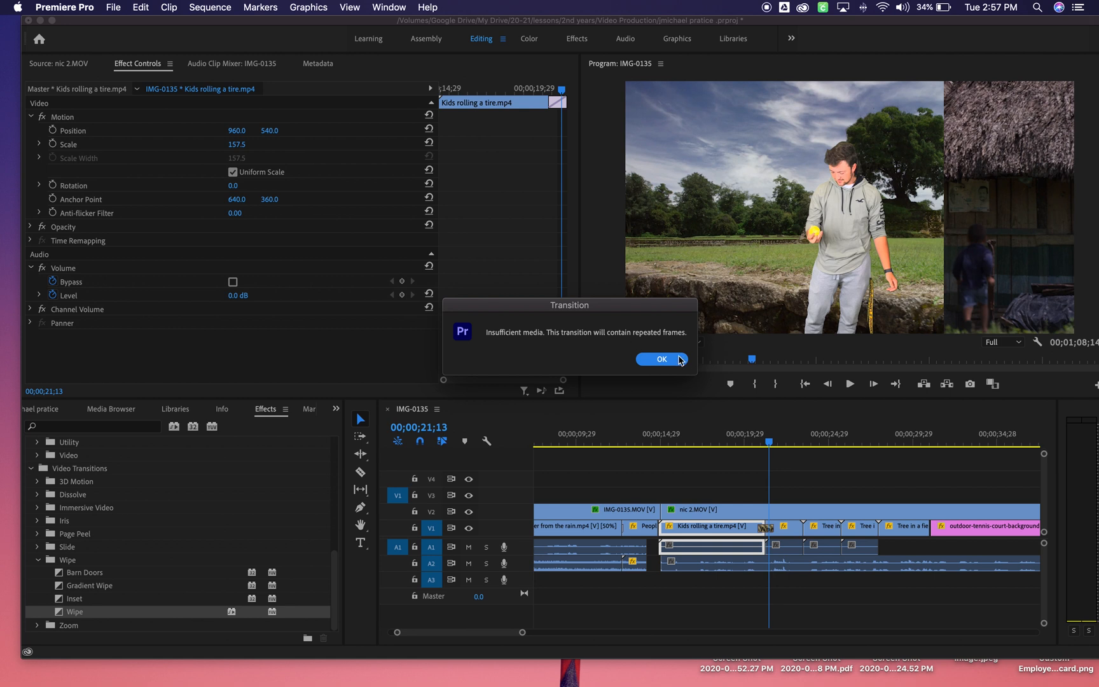
pyautogui.click(661, 359)
# Step: Play back the wipe between the background clips and check the cut to the tennis court background around 00;00;31;20
pyautogui.moveTo(763, 443); pyautogui.dragTo(725, 448)
pyautogui.click(850, 385)
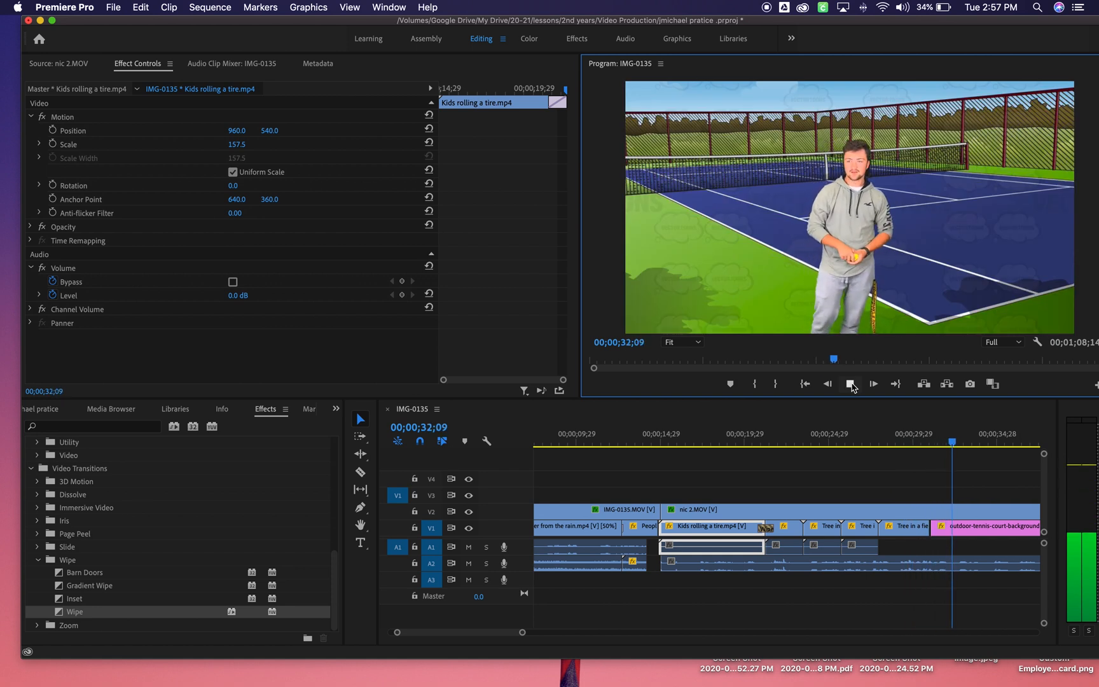
pyautogui.click(853, 388)
pyautogui.hscroll(5, 866, 439)
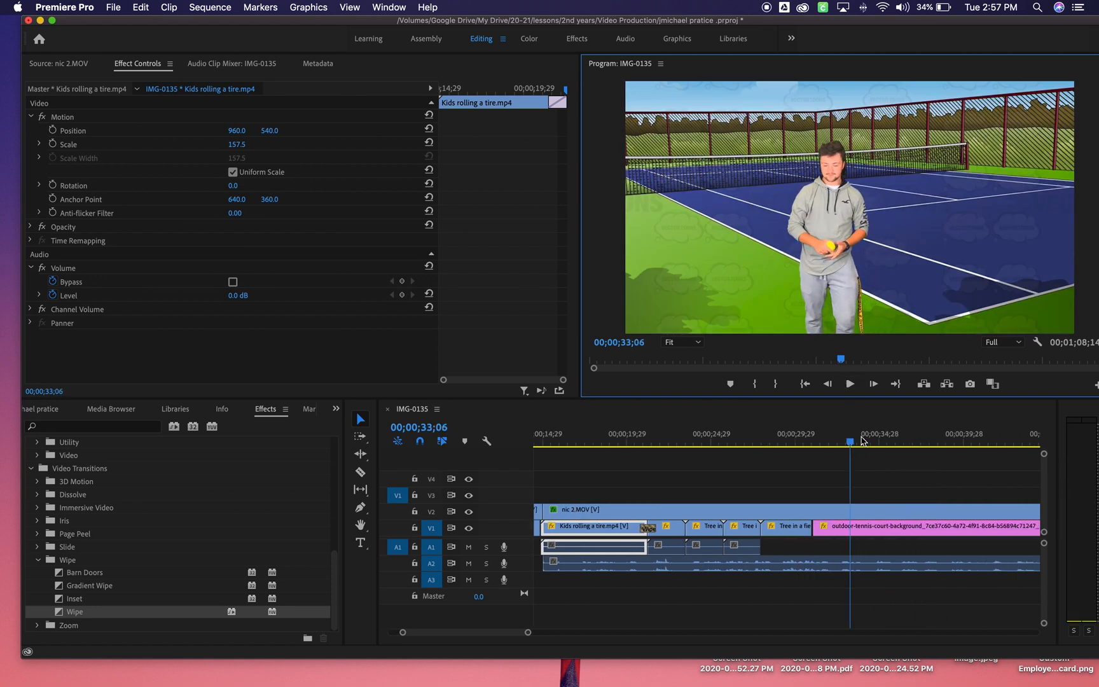
pyautogui.click(832, 533)
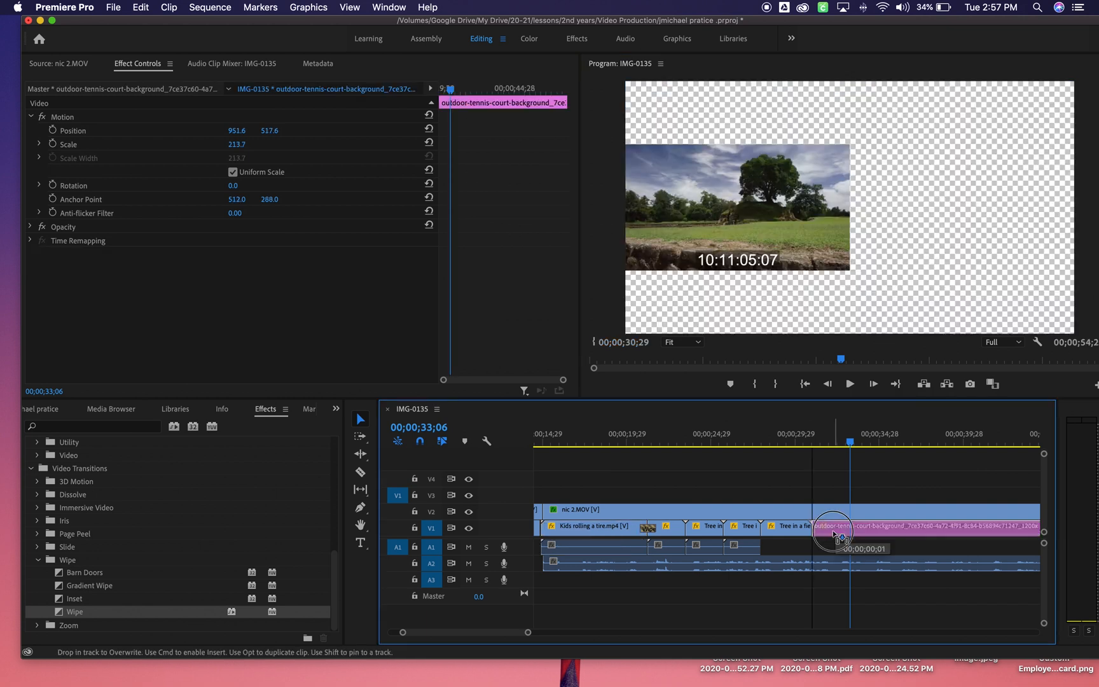
pyautogui.click(815, 445)
pyautogui.moveTo(815, 448); pyautogui.dragTo(824, 450)
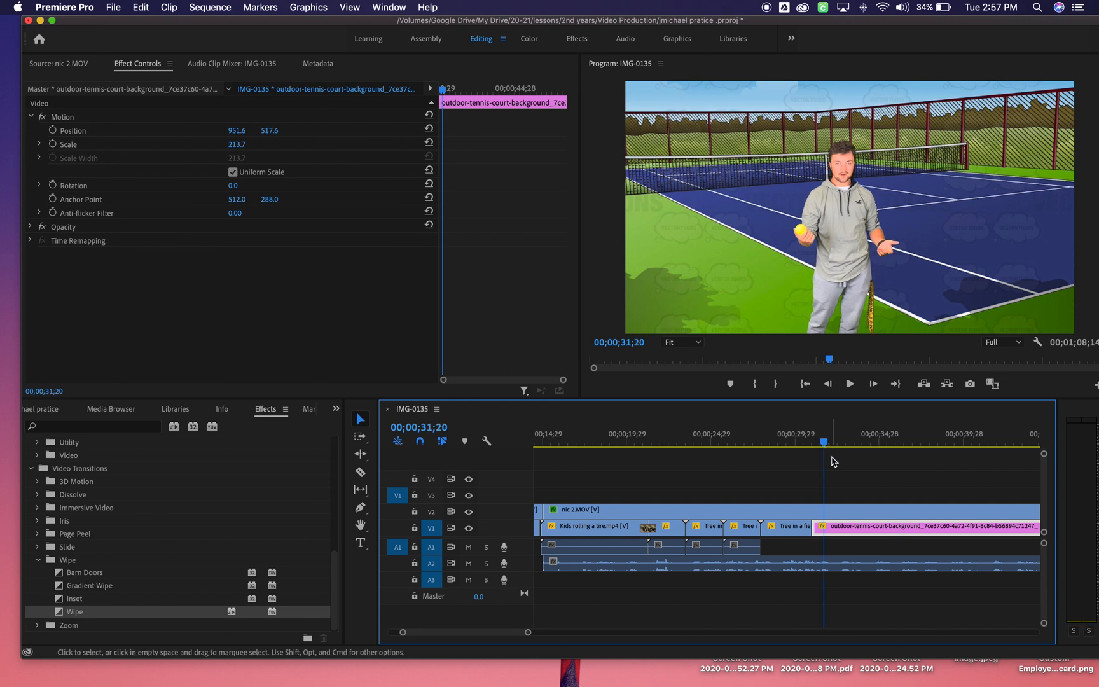
# Step: Select nic 2.MOV and start animating its Scale with a keyframe of 100 at 00;00;15;17
pyautogui.moveTo(824, 444); pyautogui.dragTo(709, 451)
pyautogui.click(777, 518)
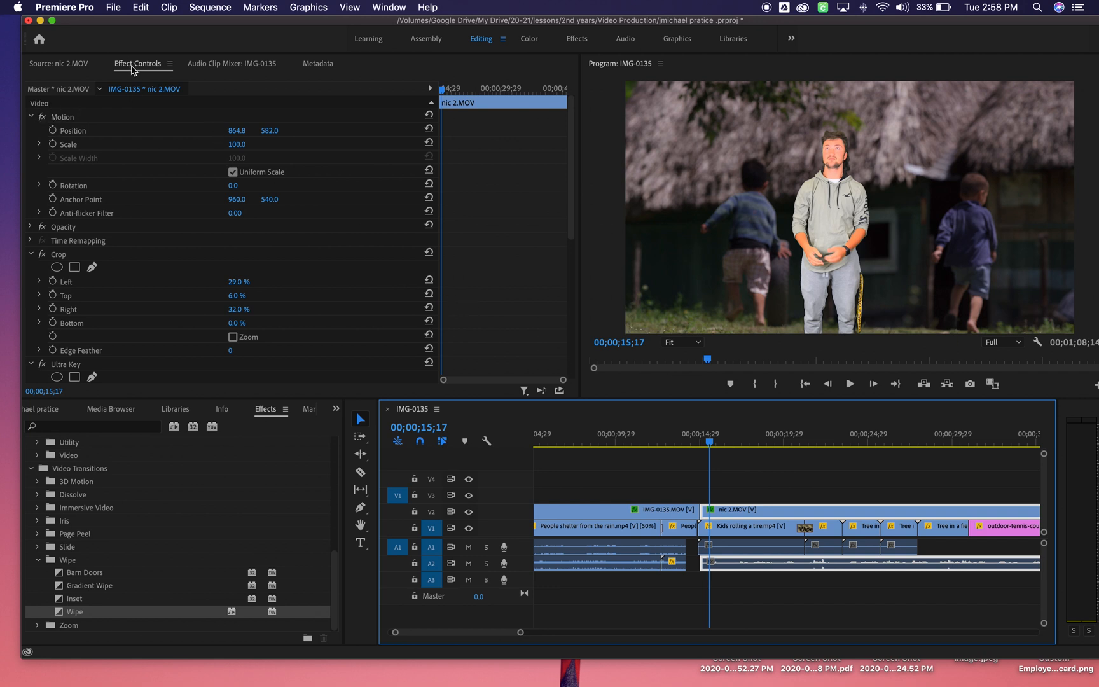
pyautogui.click(53, 143)
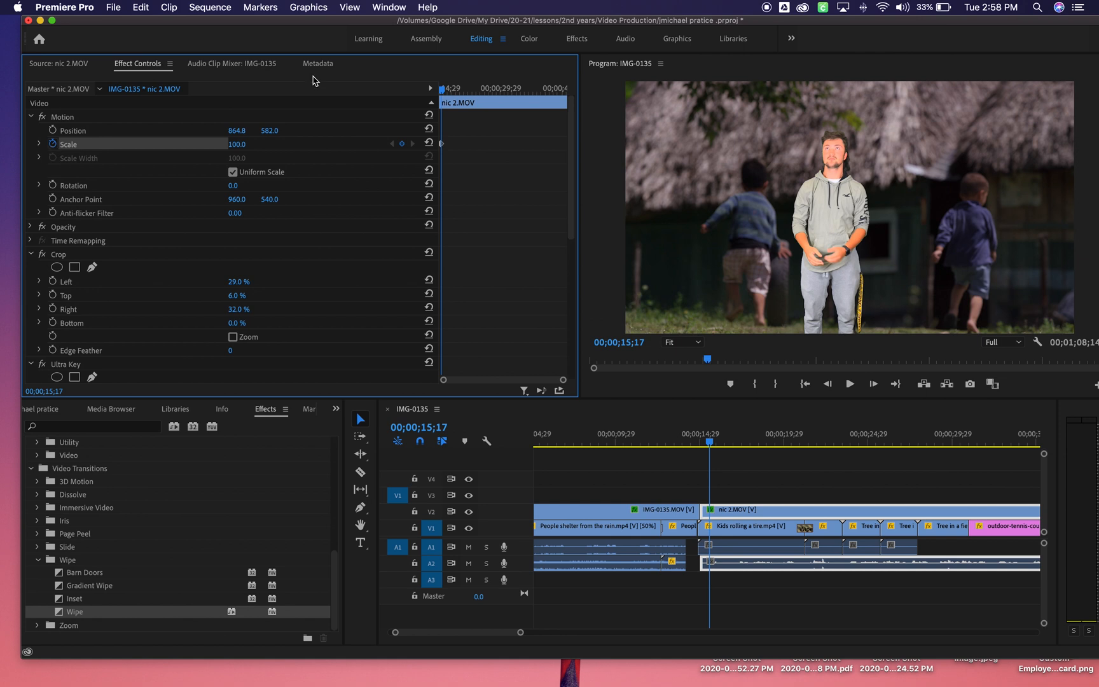
# Step: Set nic 2.MOV's Scale to 188 at 00;00;44;27 as a second keyframe, and play back the zoom from 00;00;15;14
pyautogui.moveTo(445, 94); pyautogui.dragTo(563, 94)
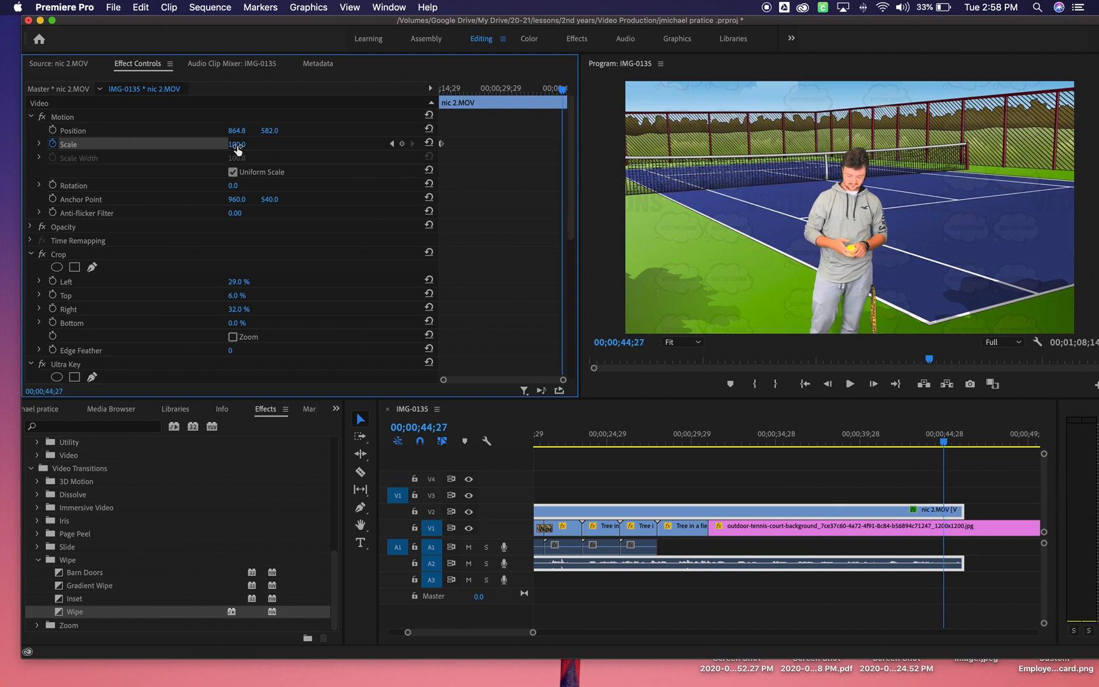
pyautogui.moveTo(237, 144); pyautogui.dragTo(286, 146)
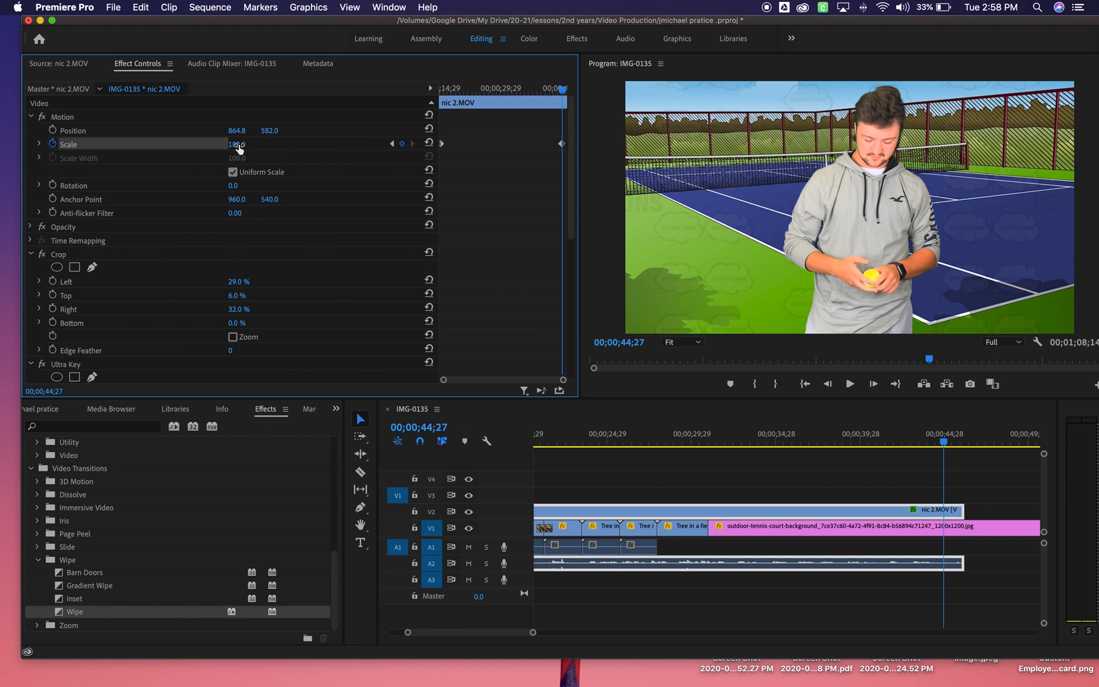
pyautogui.moveTo(946, 442); pyautogui.dragTo(604, 430)
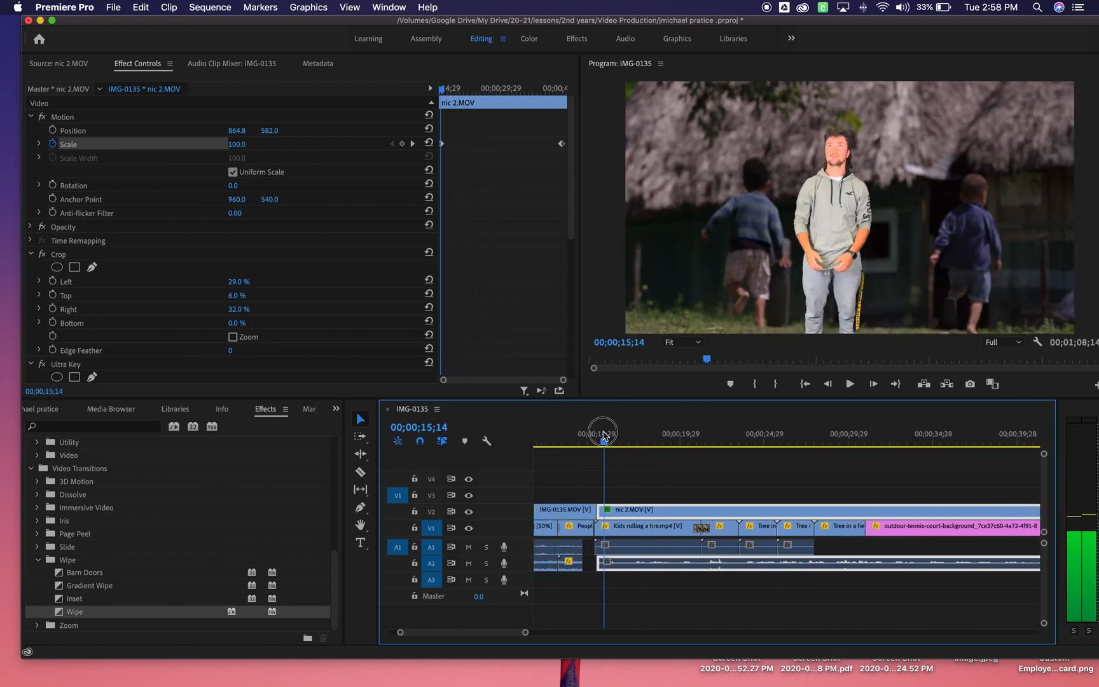
pyautogui.click(850, 384)
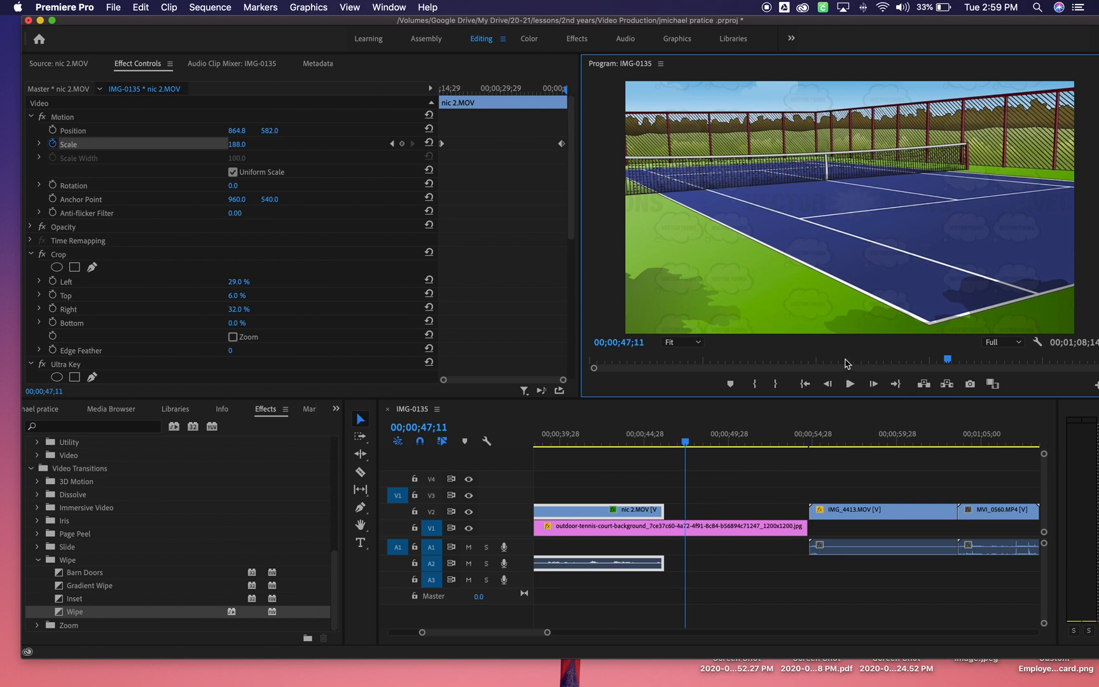
# Step: Animate nic 2.MOV's Position from 864.8, 582.0 at 00;00;15;04 to 1077.6, 593.2 at 00;00;45;24
pyautogui.moveTo(667, 445); pyautogui.dragTo(571, 440)
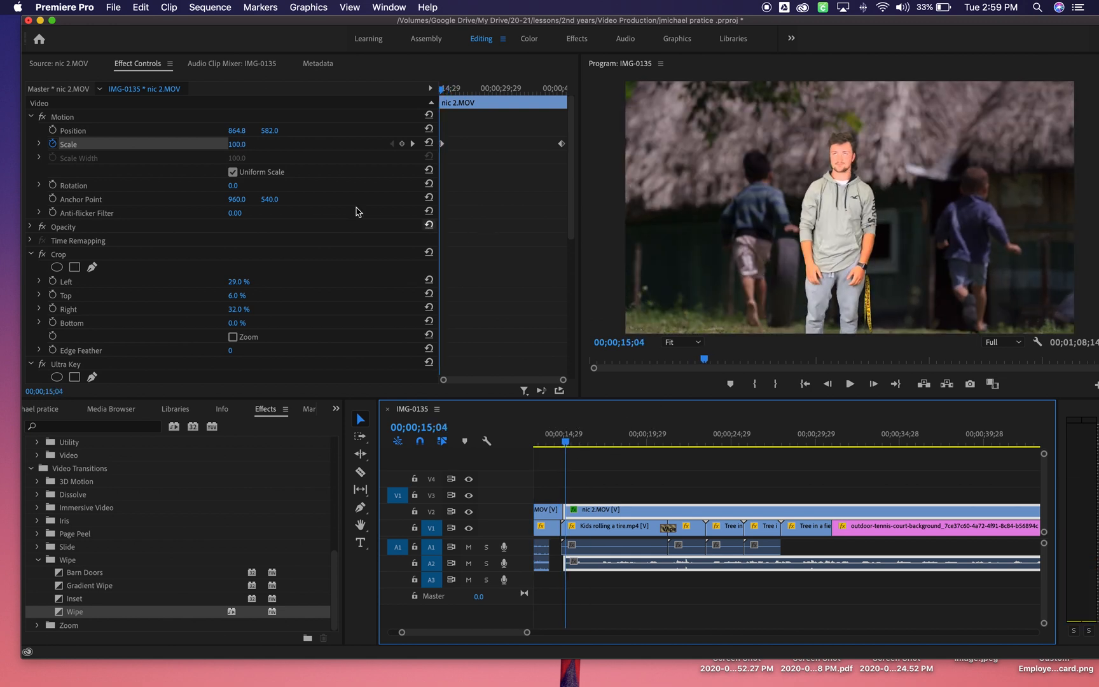
pyautogui.click(53, 130)
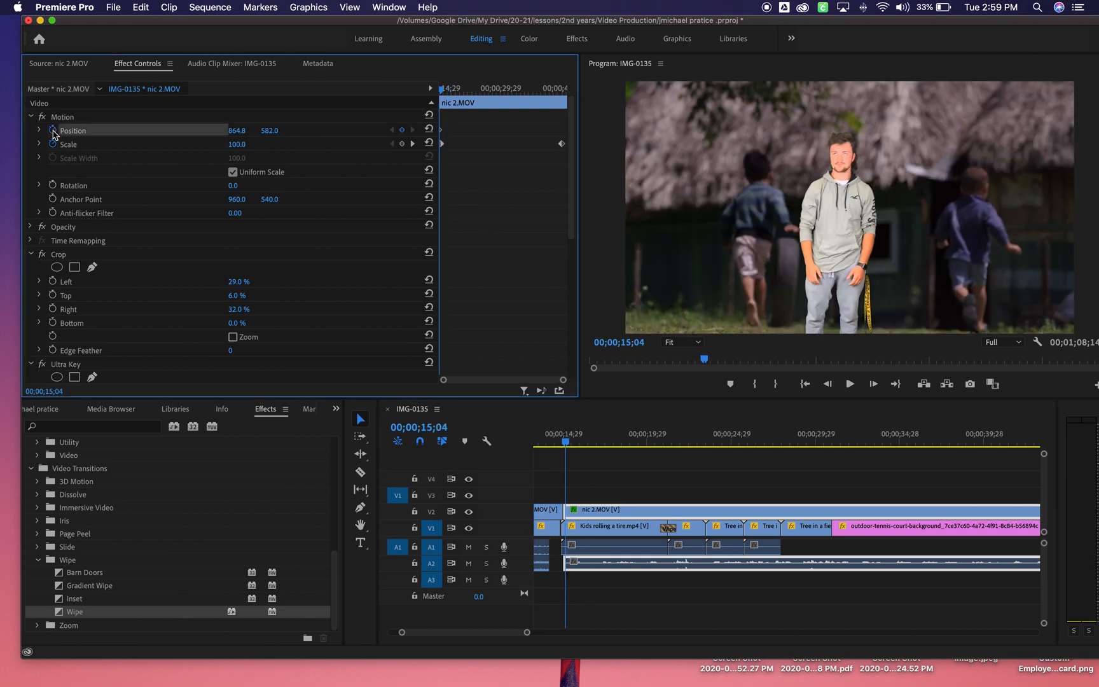
pyautogui.moveTo(568, 447); pyautogui.dragTo(1031, 469)
pyautogui.hscroll(5, 975, 478)
pyautogui.moveTo(914, 450); pyautogui.dragTo(964, 443)
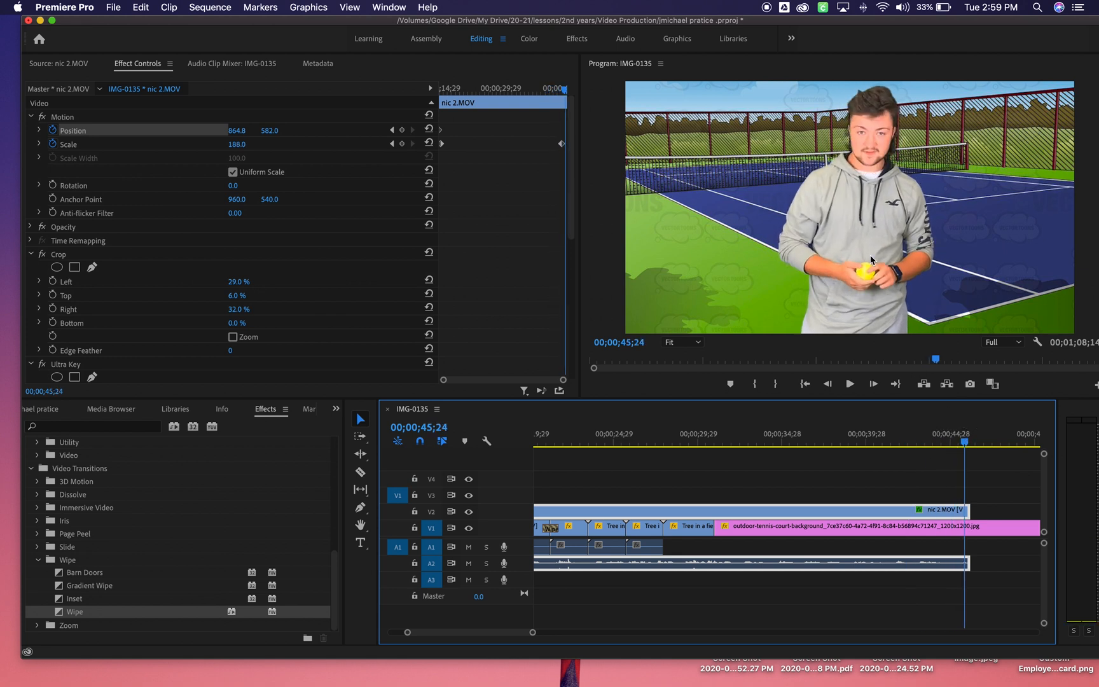
pyautogui.click(865, 245)
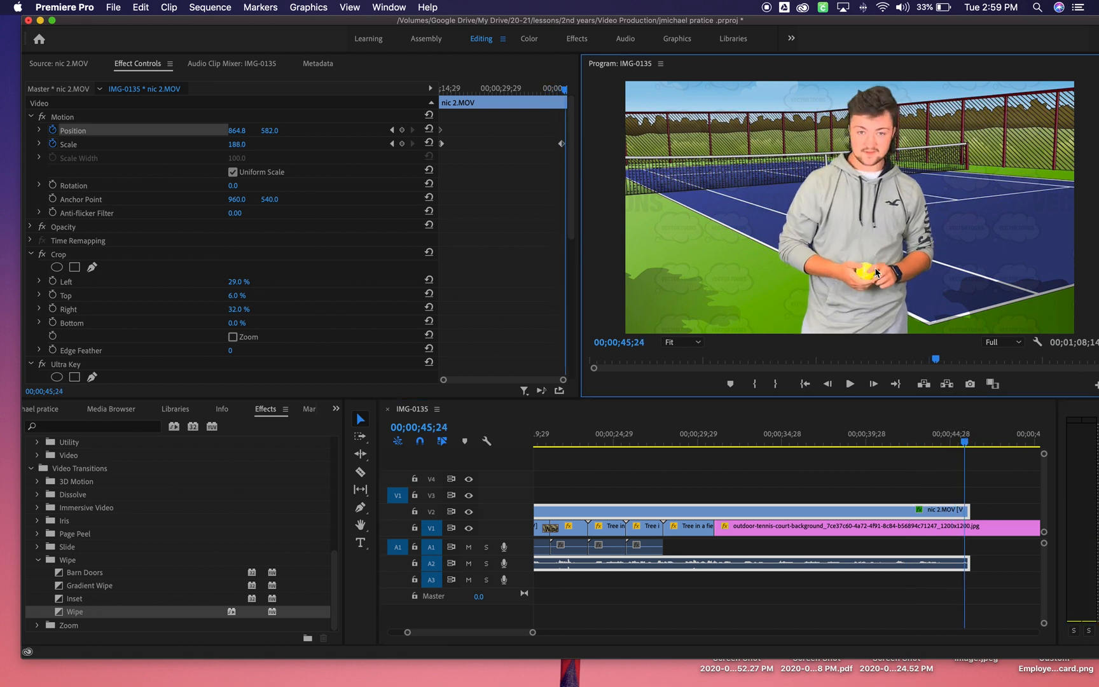
pyautogui.click(874, 256)
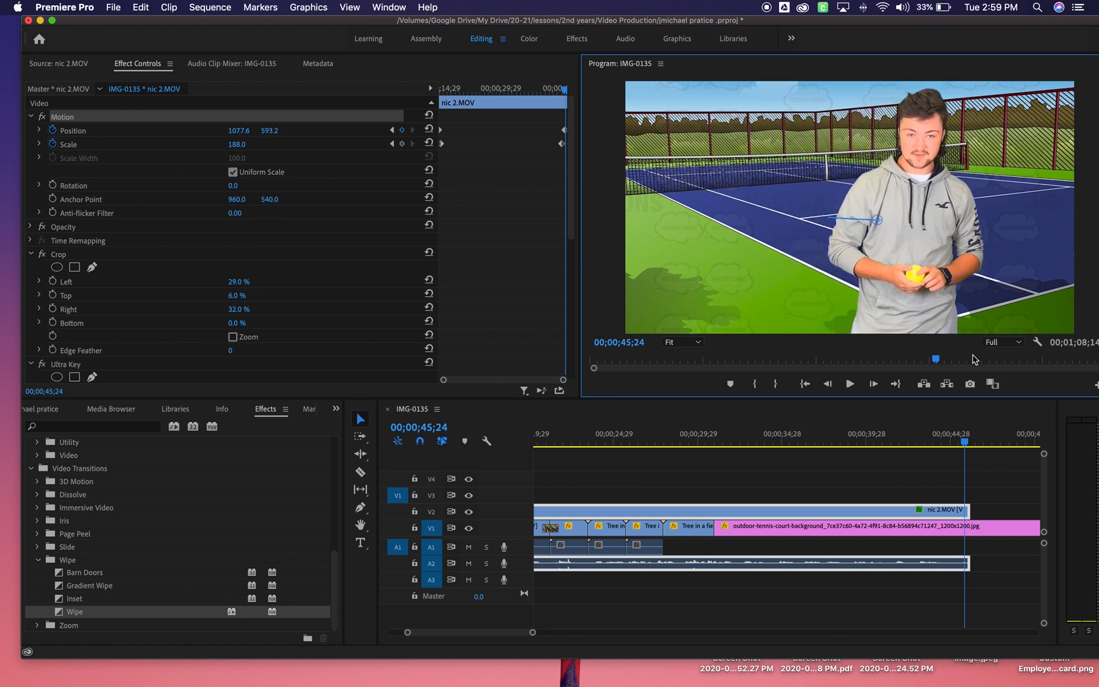
# Step: Play back the combined zoom and movement of nic 2.MOV and move the playhead to 00;00;45;18 near the clip's end
pyautogui.moveTo(971, 447); pyautogui.dragTo(510, 441)
pyautogui.click(850, 384)
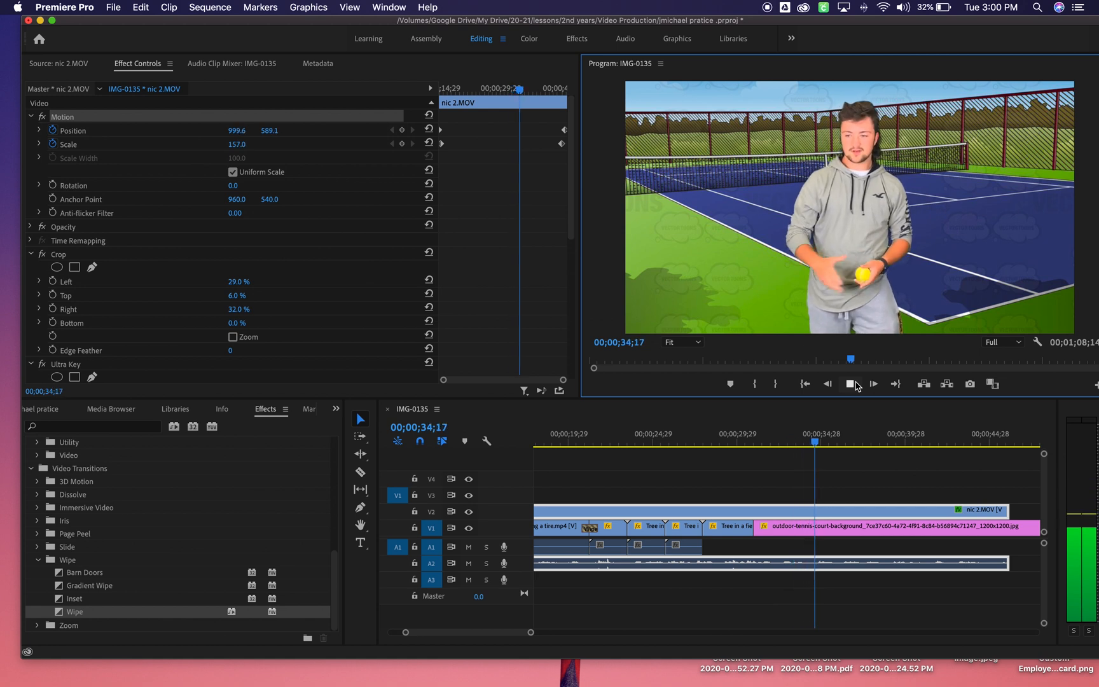
pyautogui.moveTo(832, 440); pyautogui.dragTo(970, 454)
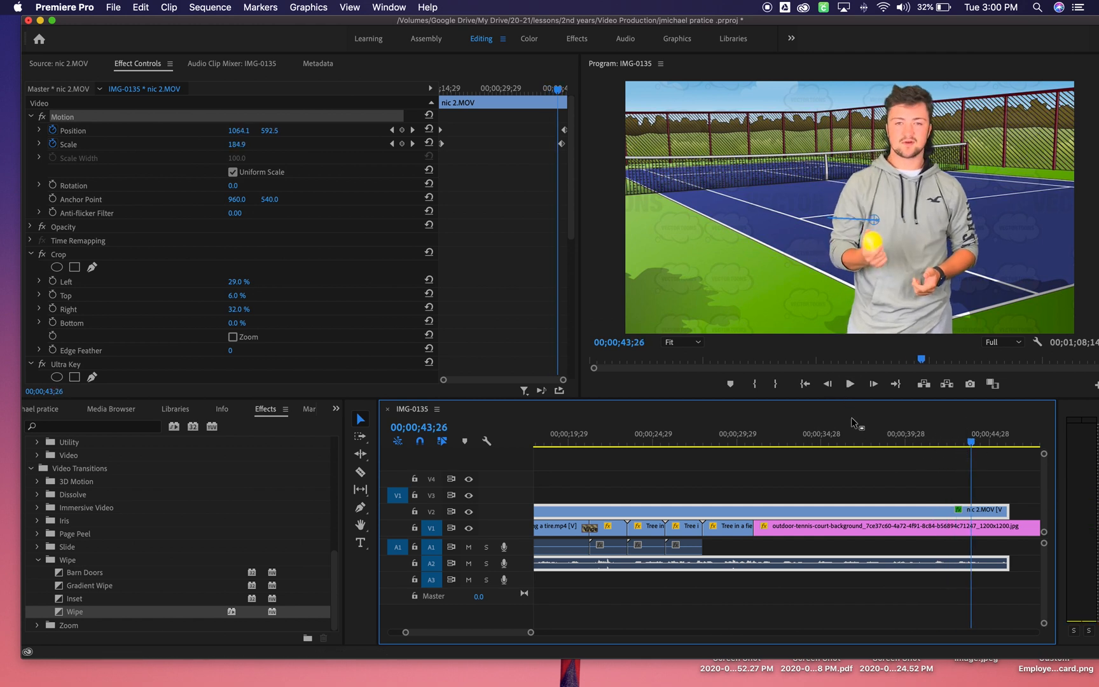
pyautogui.hscroll(5, 863, 452)
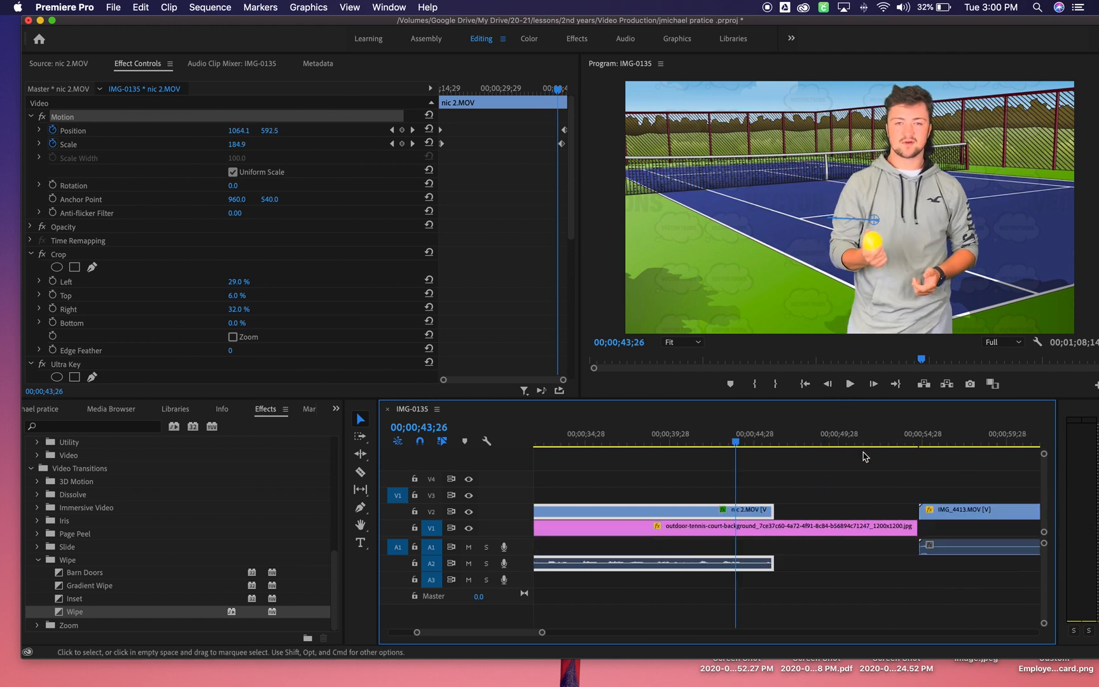
pyautogui.moveTo(736, 444); pyautogui.dragTo(765, 466)
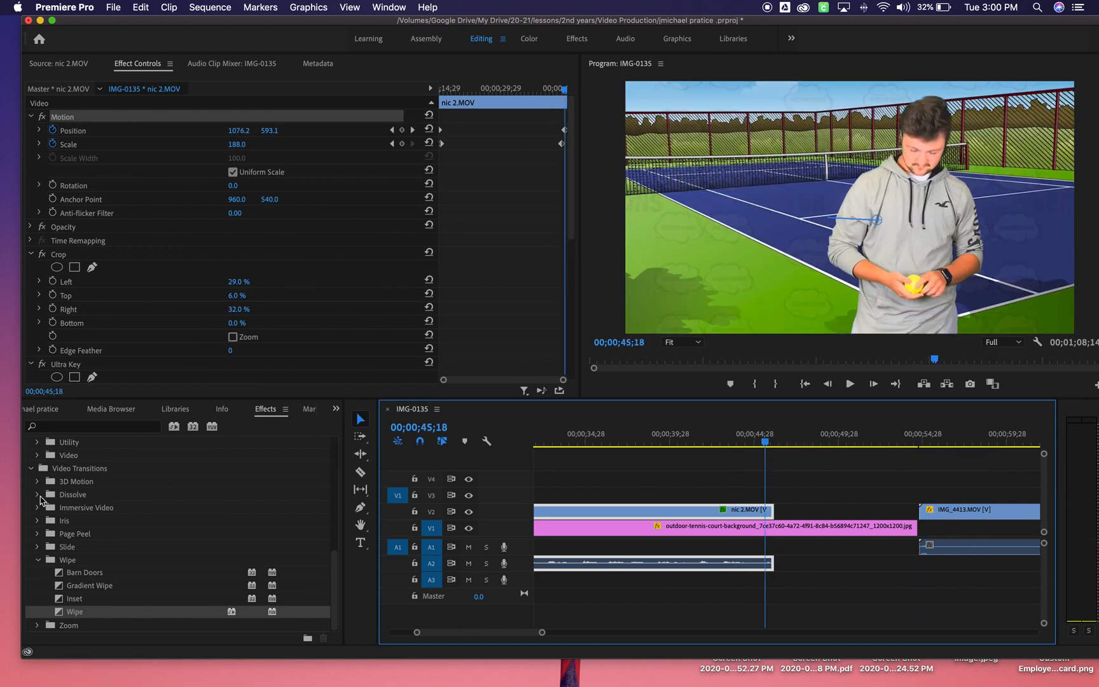
# Step: Open nic 2.MOV in the source monitor and mark the section from 00;00;36;26 to 00;00;38;00
pyautogui.click(28, 412)
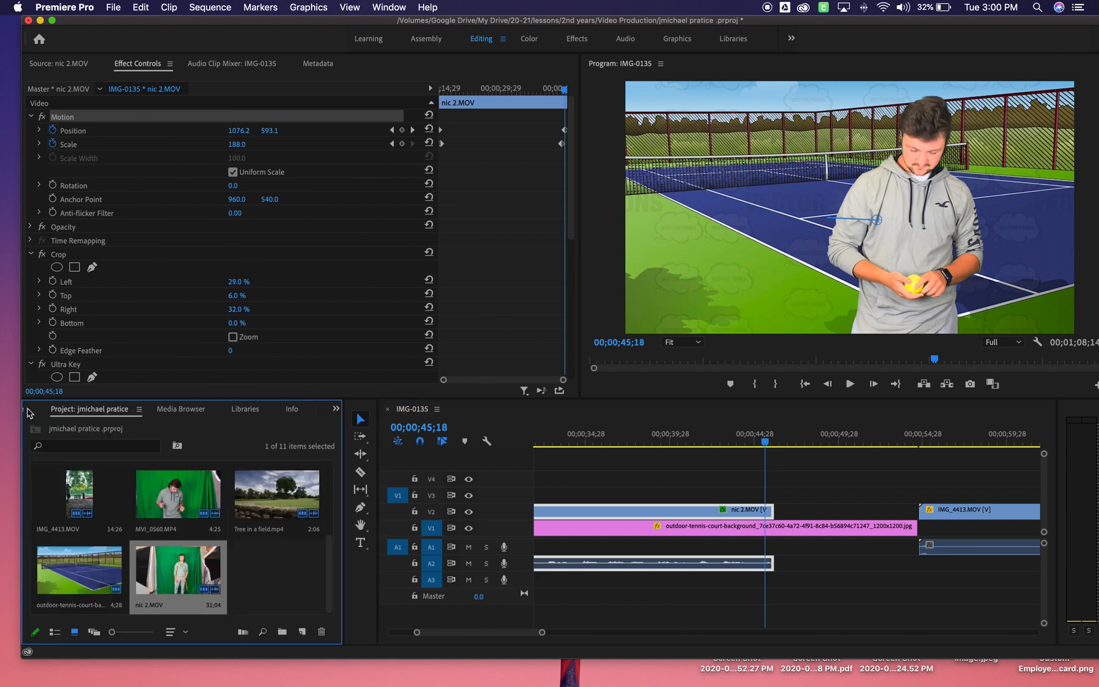
pyautogui.doubleClick(186, 566)
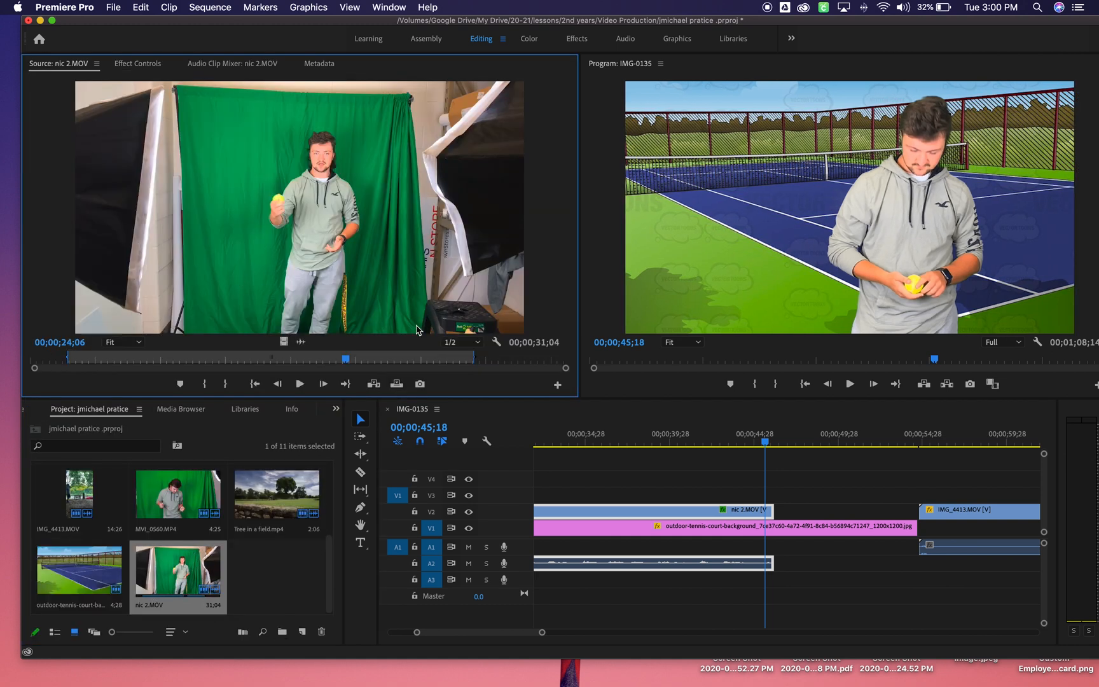
pyautogui.click(499, 360)
pyautogui.moveTo(507, 365); pyautogui.dragTo(515, 364)
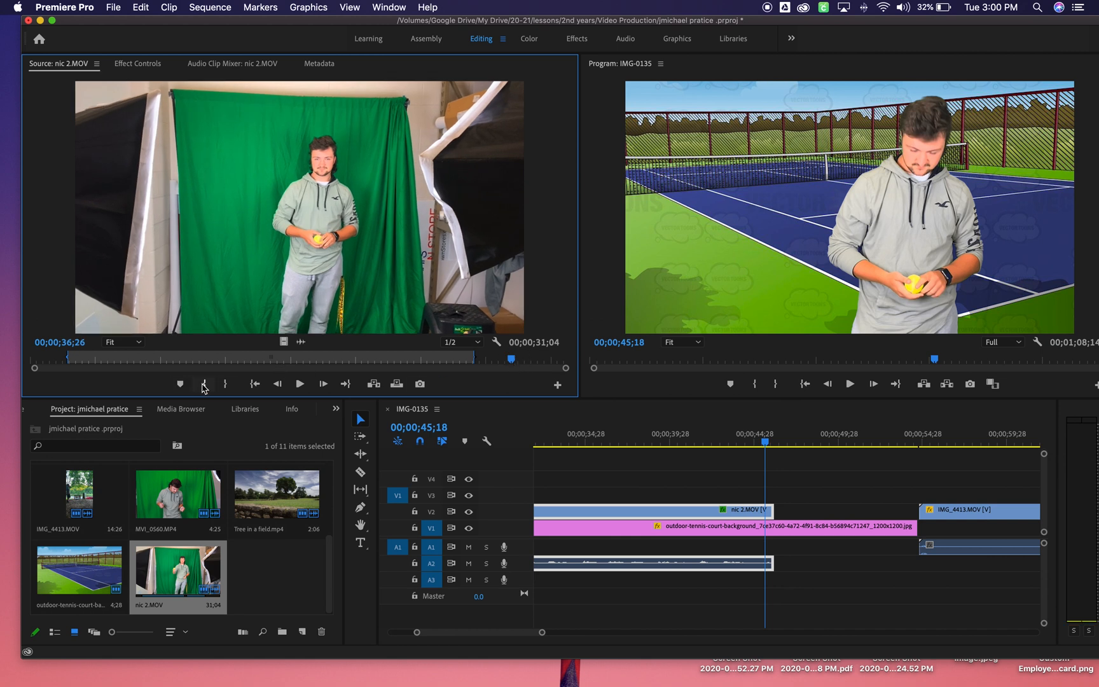
pyautogui.click(203, 386)
pyautogui.moveTo(514, 363); pyautogui.dragTo(528, 361)
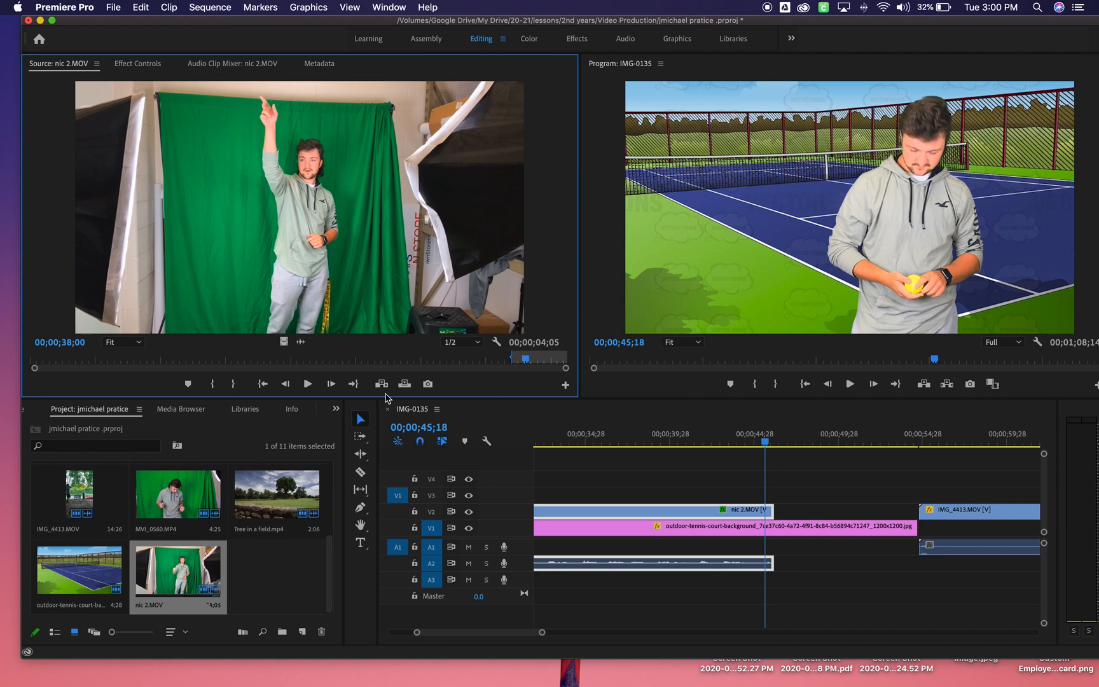
pyautogui.click(234, 384)
# Step: Place the marked nic 2.MOV section on V2 directly after the existing nic 2.MOV clip, above the tennis court image
pyautogui.moveTo(294, 178); pyautogui.dragTo(782, 512)
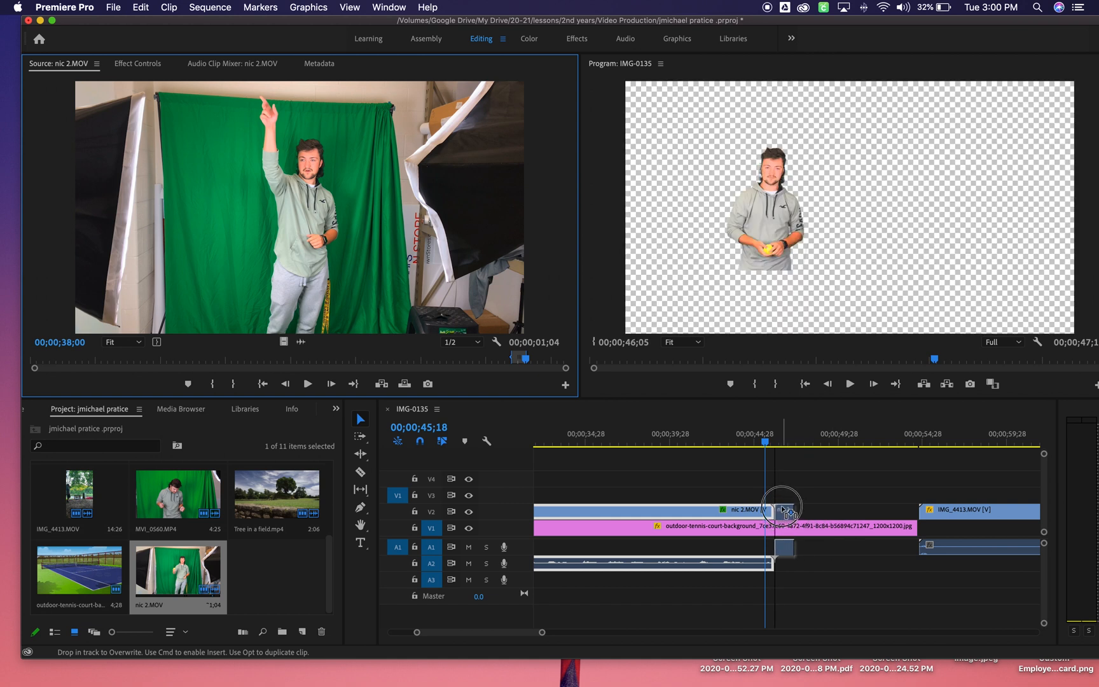
pyautogui.moveTo(784, 510); pyautogui.dragTo(784, 511)
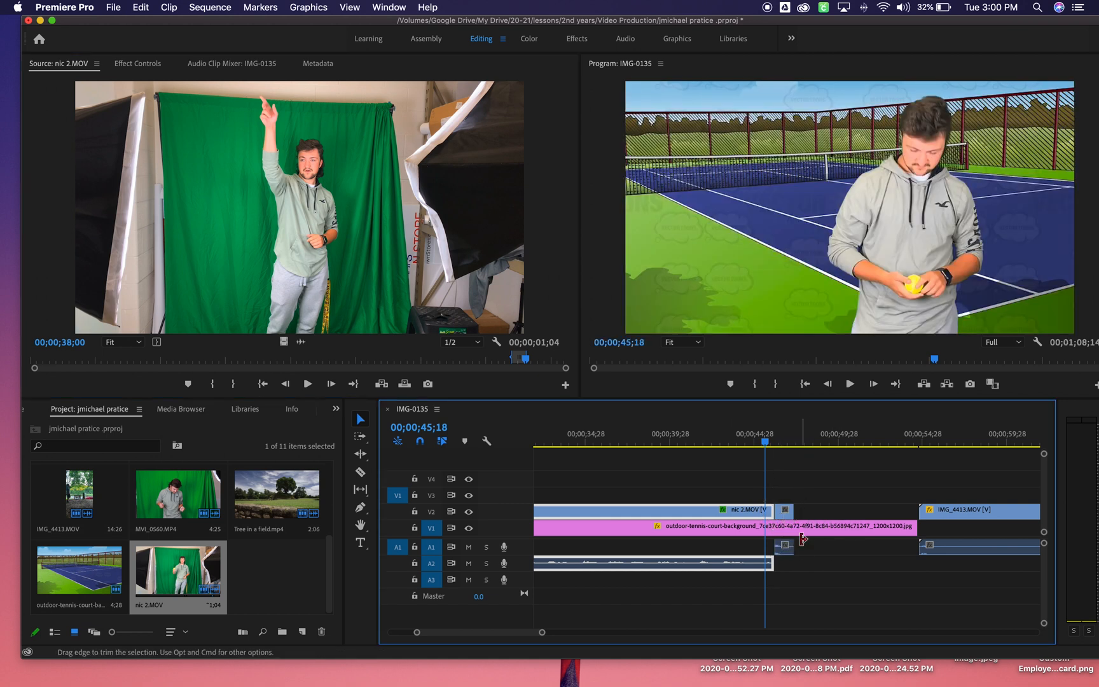
pyautogui.hscroll(-10, 795, 522)
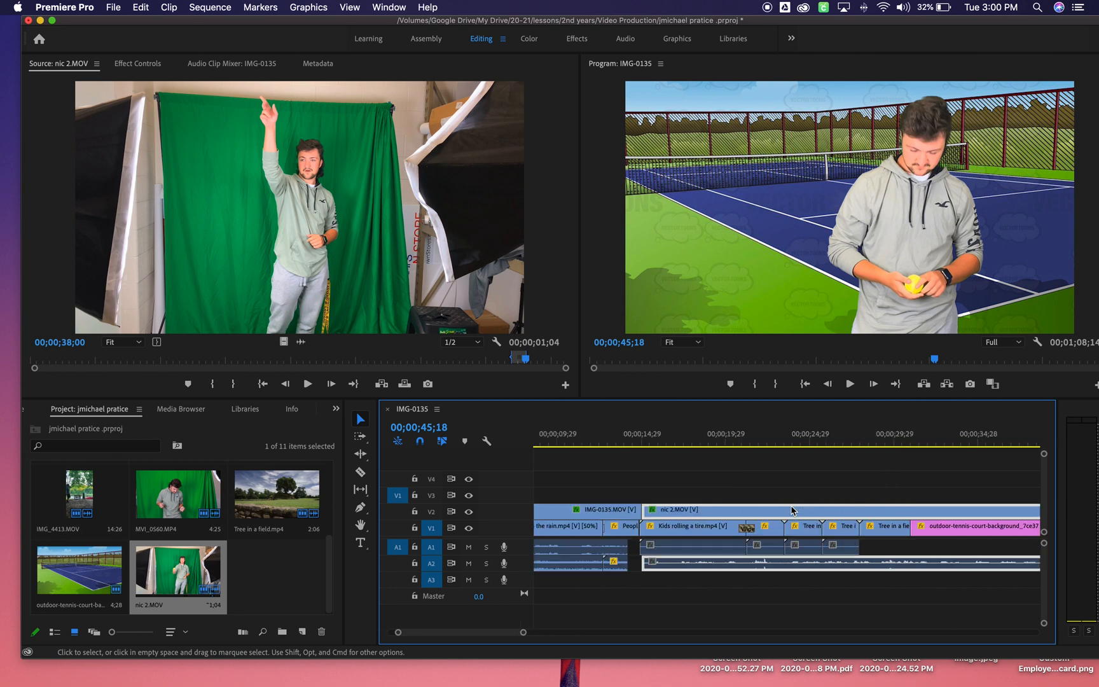
pyautogui.hscroll(10, 792, 510)
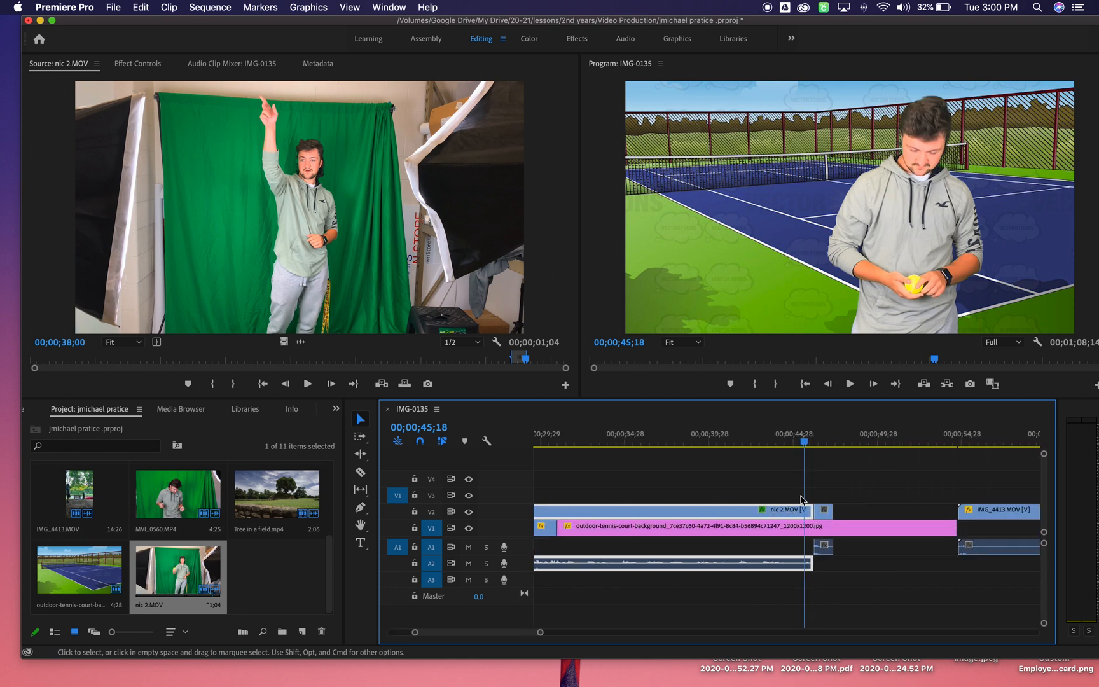
pyautogui.moveTo(807, 440)
pyautogui.mouseDown()
pyautogui.moveTo(978, 454)
pyautogui.moveTo(807, 453)
pyautogui.mouseUp()
# Step: Find the Crop effect and apply it to the new short nic 2.MOV clip
pyautogui.click(821, 514)
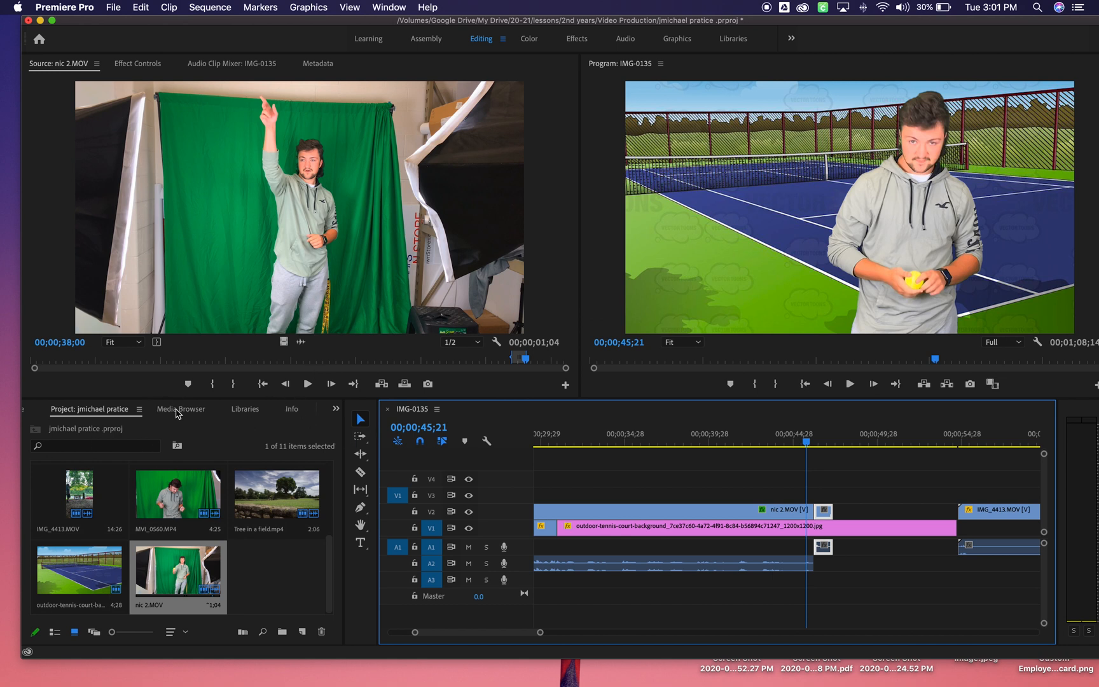
pyautogui.click(178, 410)
pyautogui.click(336, 409)
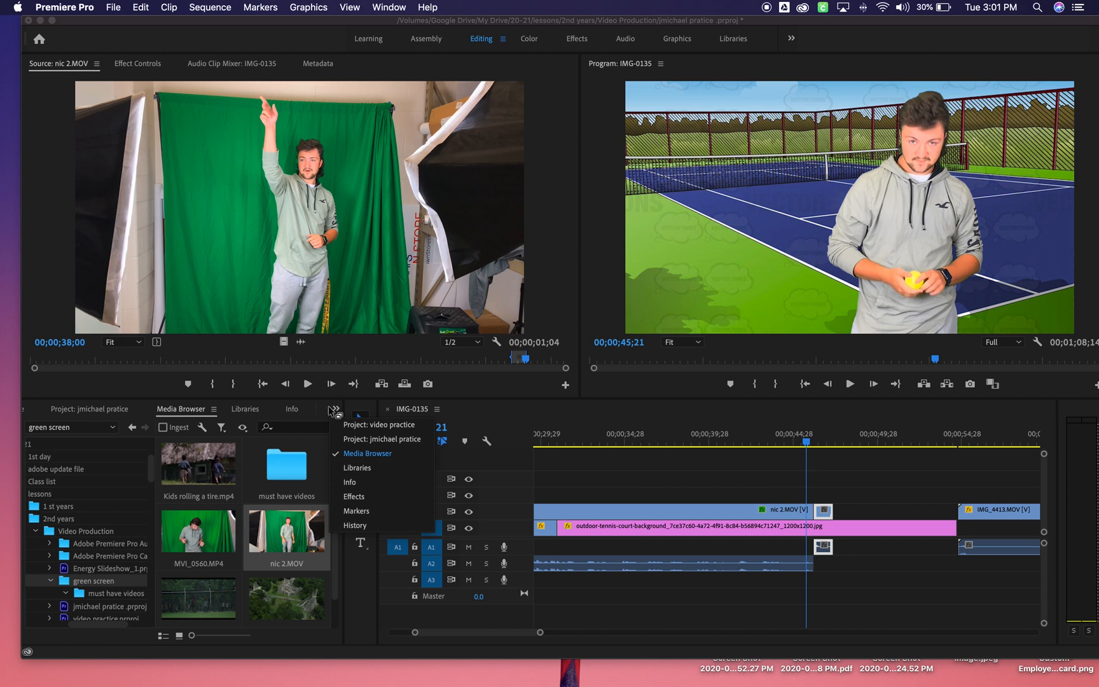
pyautogui.click(355, 496)
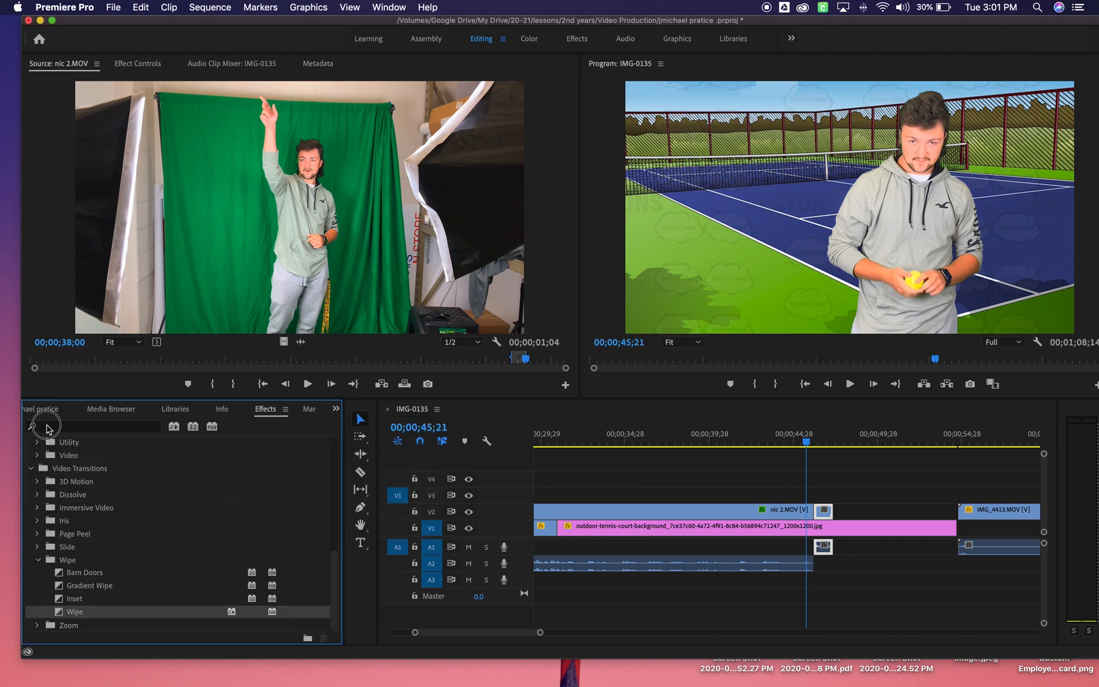
pyautogui.click(51, 427)
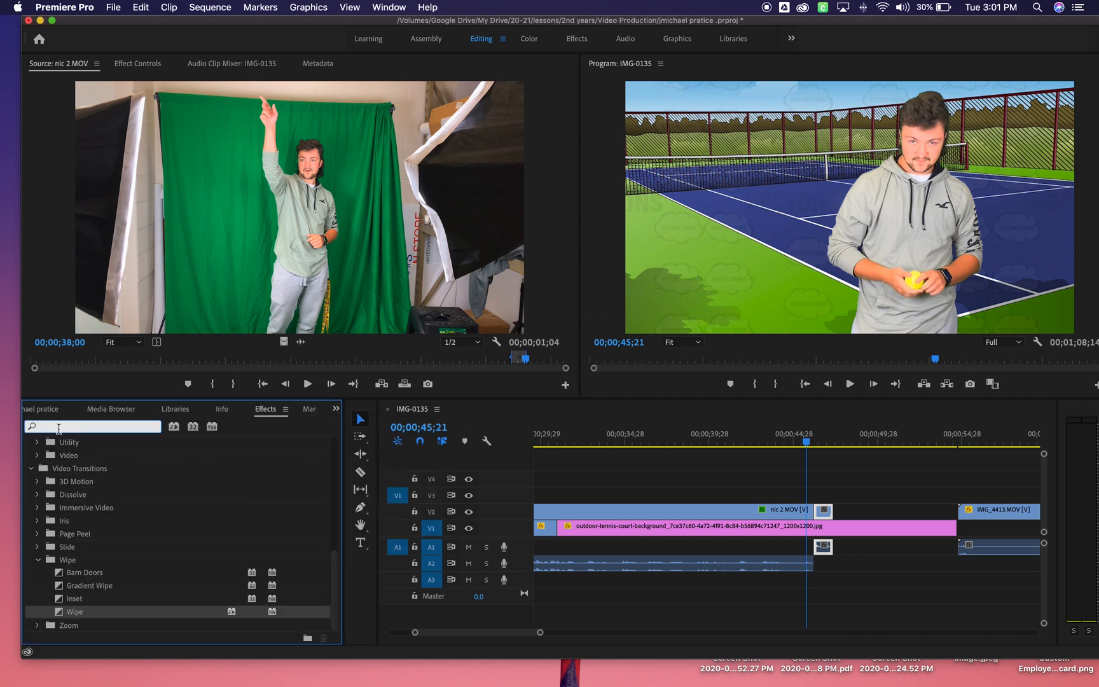
pyautogui.write('cro')
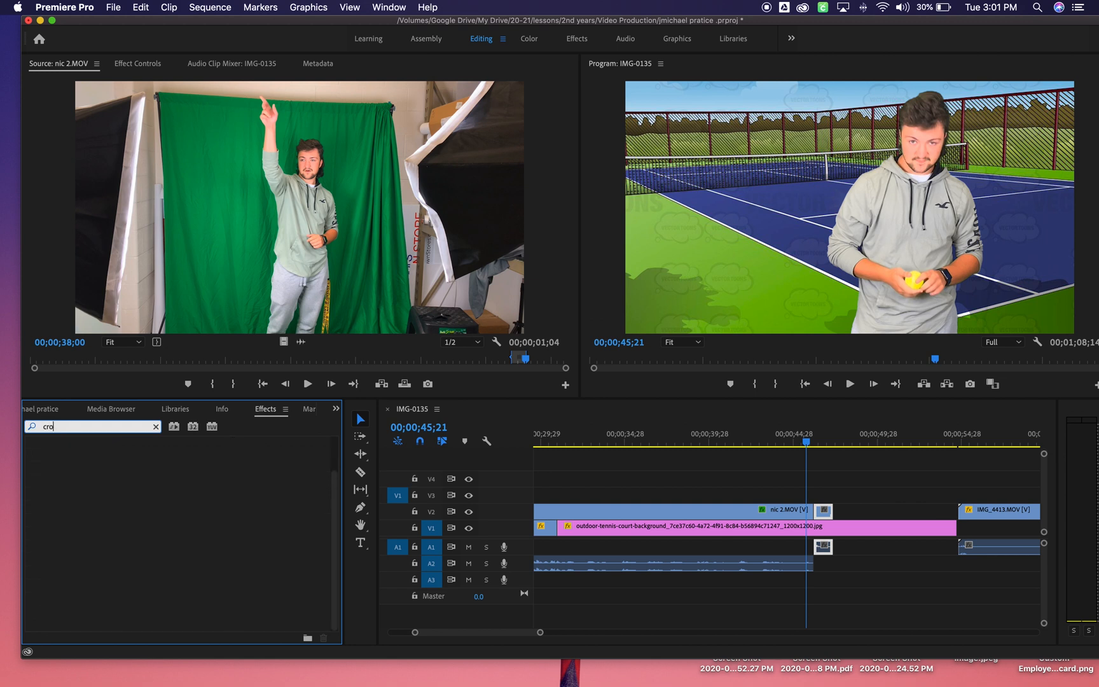
pyautogui.write('p')
pyautogui.moveTo(74, 522); pyautogui.dragTo(824, 510)
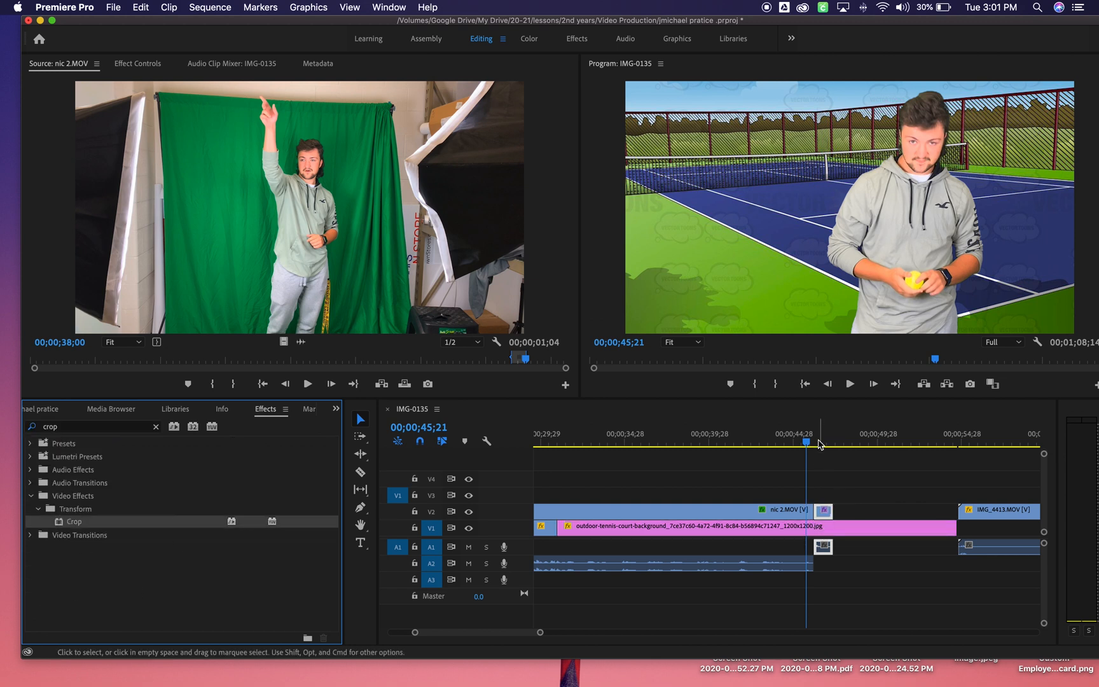
# Step: Crop the short nic 2.MOV clip by 24% on the left, 6% on the top and 32% on the right
pyautogui.click(815, 438)
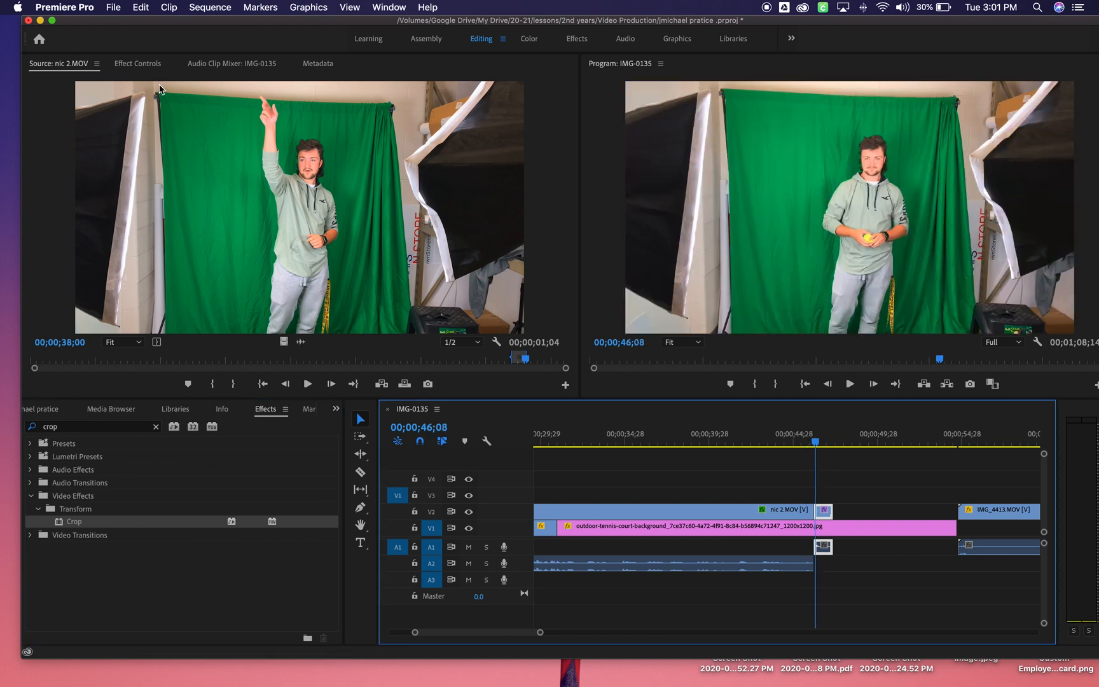
pyautogui.click(135, 63)
pyautogui.moveTo(233, 284)
pyautogui.mouseDown()
pyautogui.moveTo(331, 284)
pyautogui.moveTo(245, 295)
pyautogui.mouseUp()
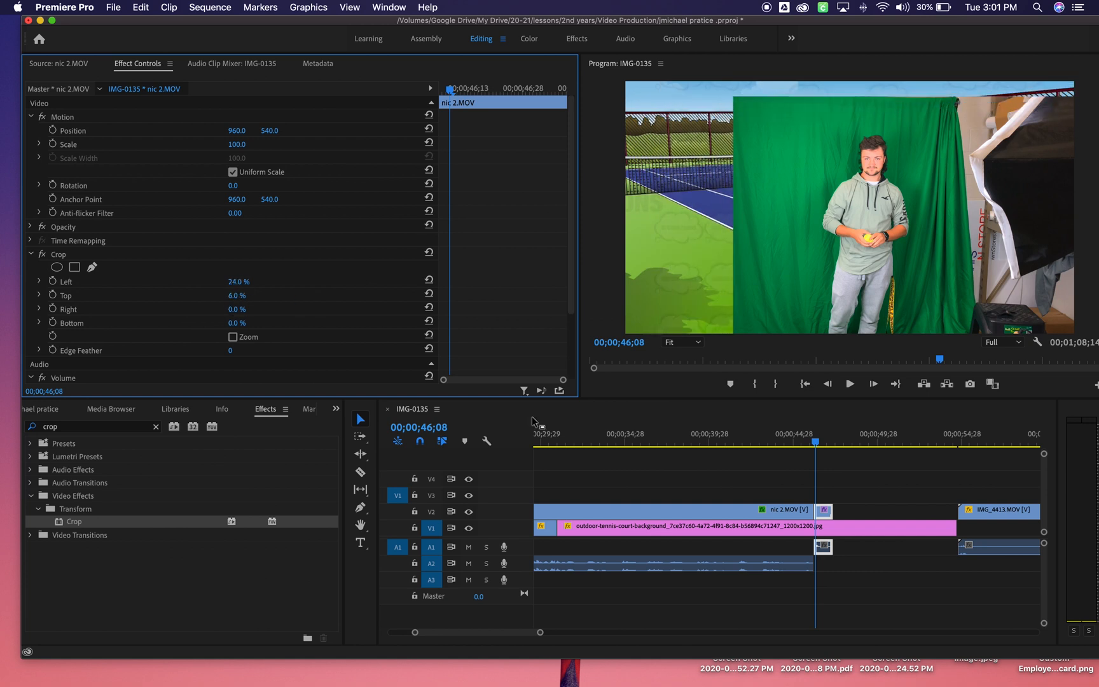
pyautogui.moveTo(820, 439)
pyautogui.mouseDown()
pyautogui.moveTo(837, 443)
pyautogui.moveTo(825, 442)
pyautogui.mouseUp()
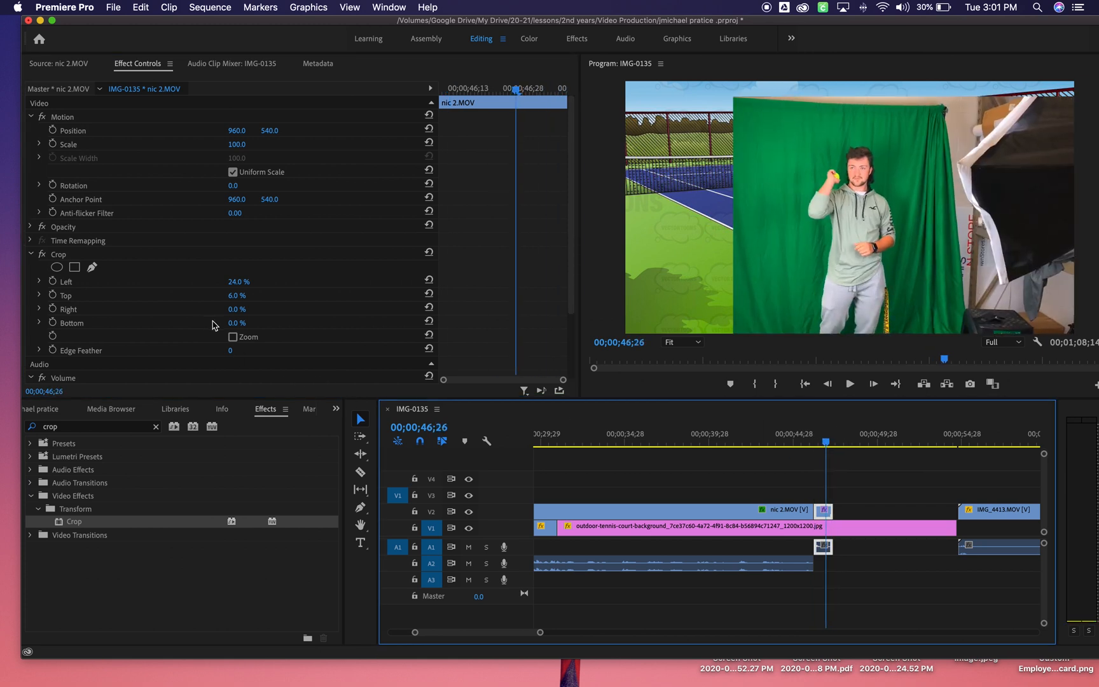
pyautogui.moveTo(236, 312); pyautogui.dragTo(256, 312)
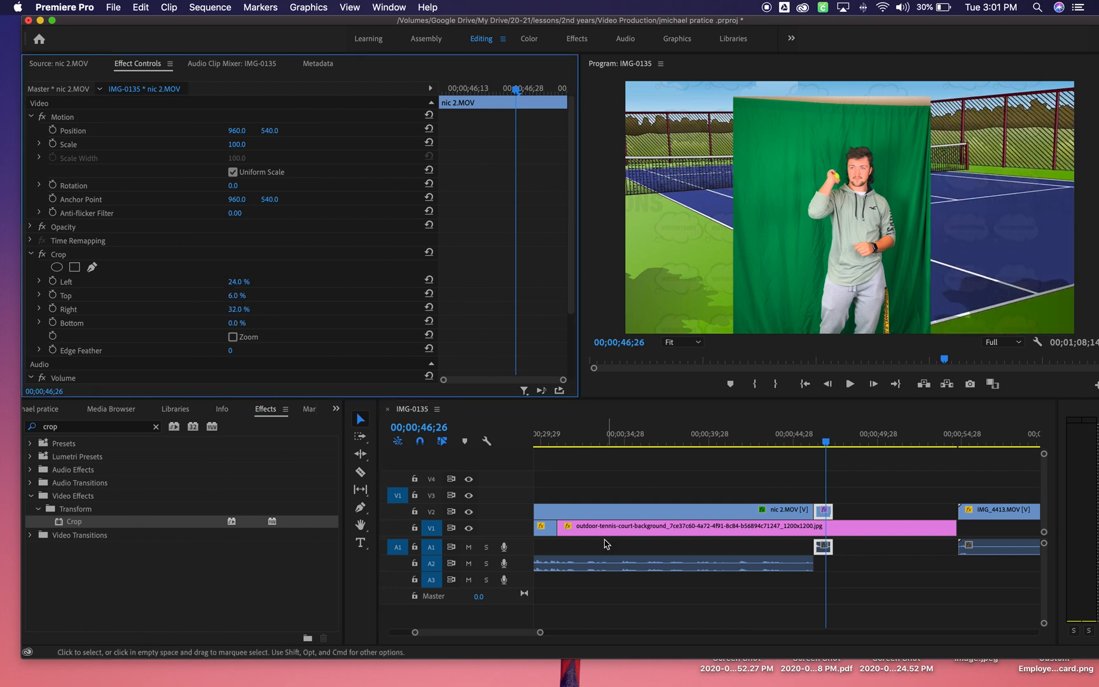
# Step: Apply Ultra Key to the short nic 2.MOV clip and sample the green backdrop as its key color
pyautogui.doubleClick(61, 432)
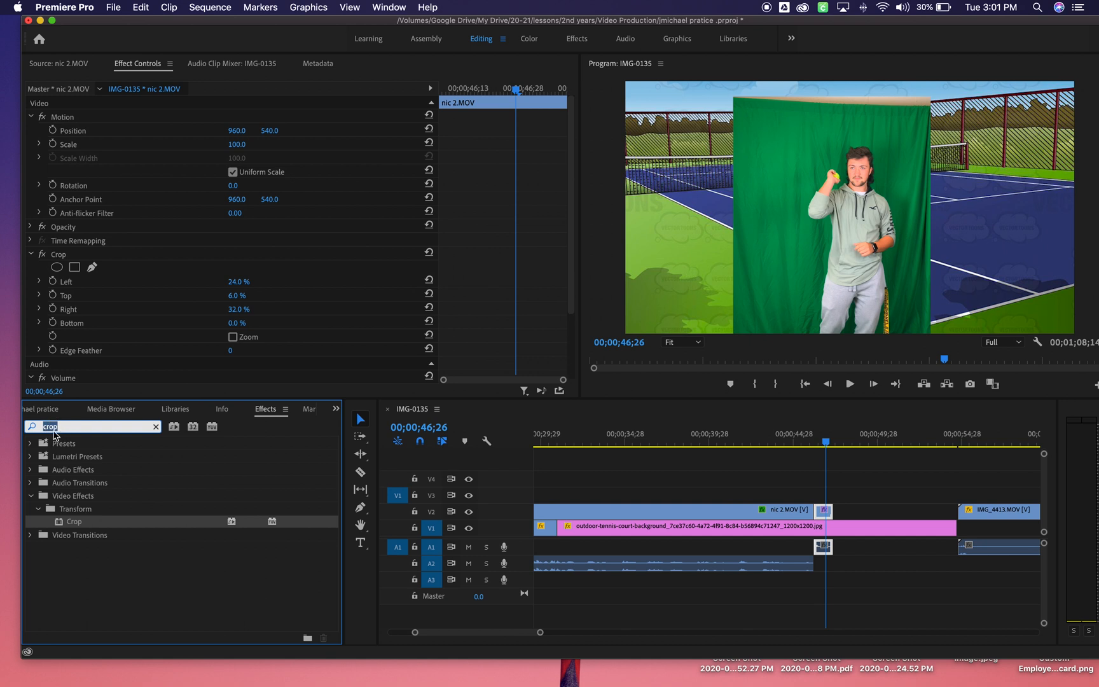
pyautogui.write('keying')
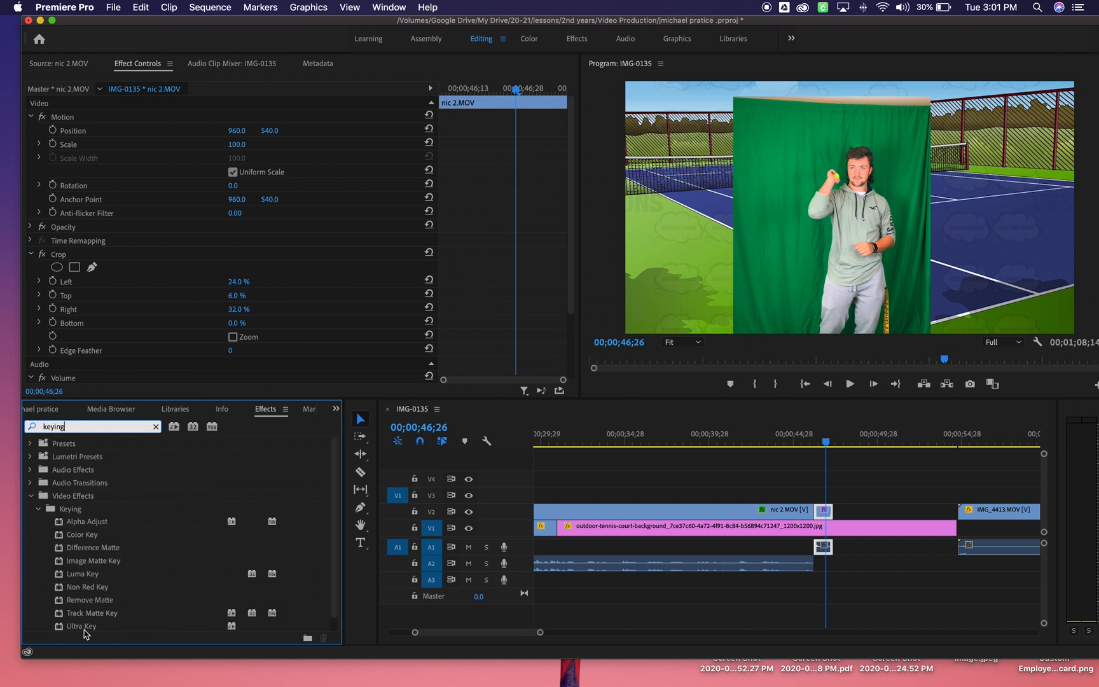
pyautogui.moveTo(84, 632); pyautogui.dragTo(826, 513)
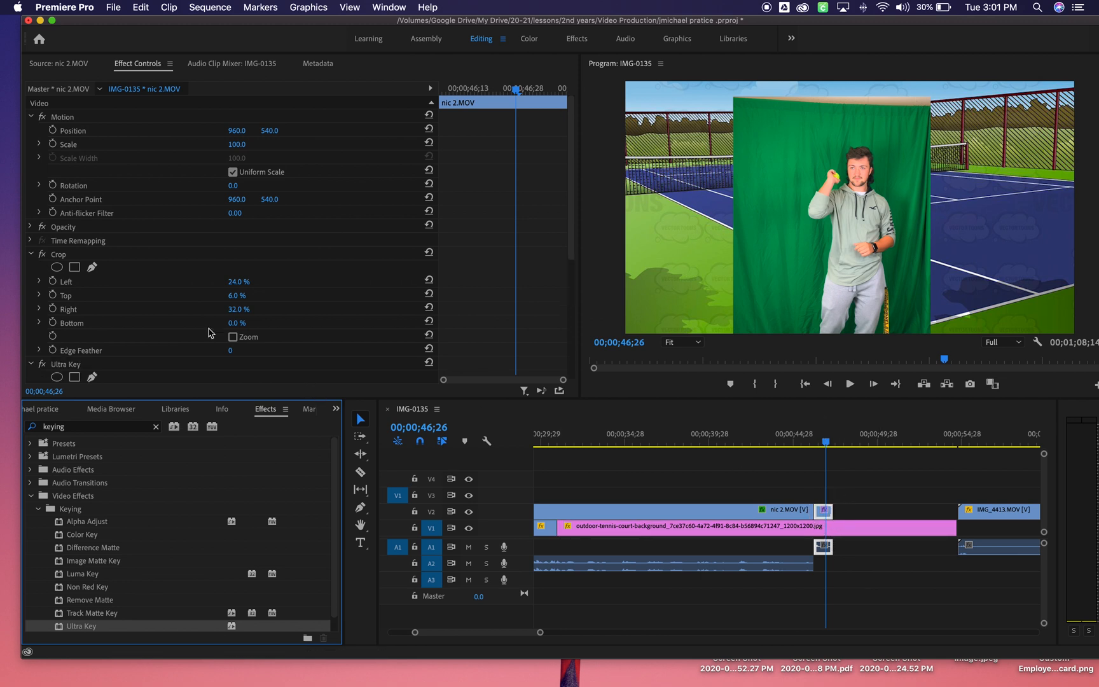
pyautogui.scroll(-6, 129, 327)
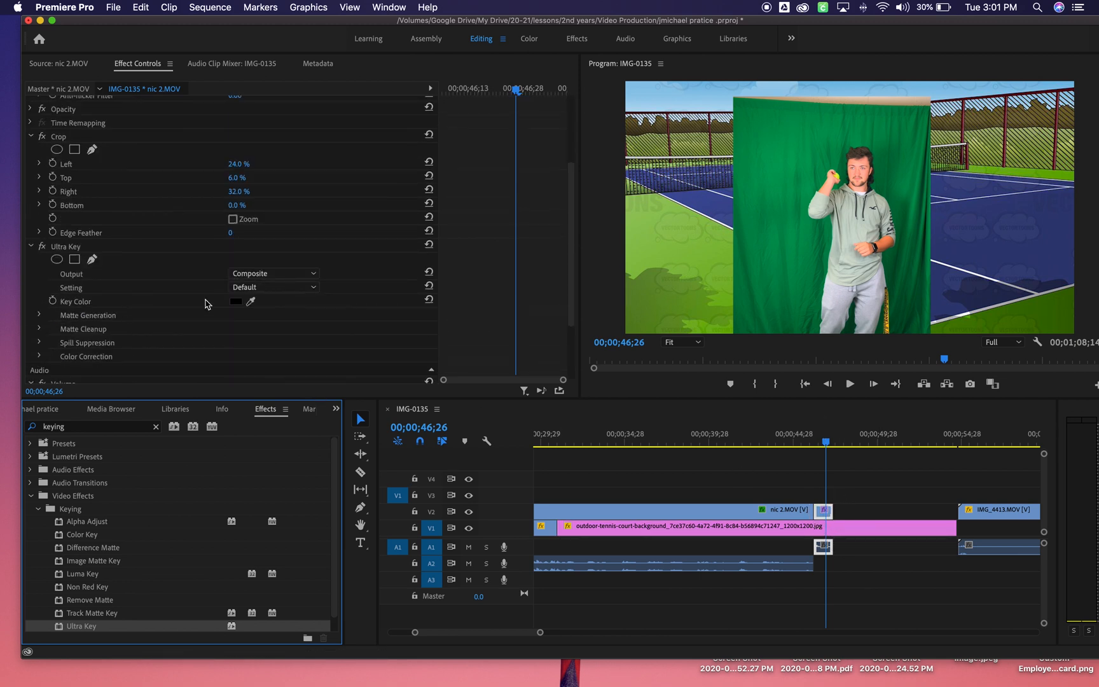
pyautogui.click(251, 302)
pyautogui.click(794, 194)
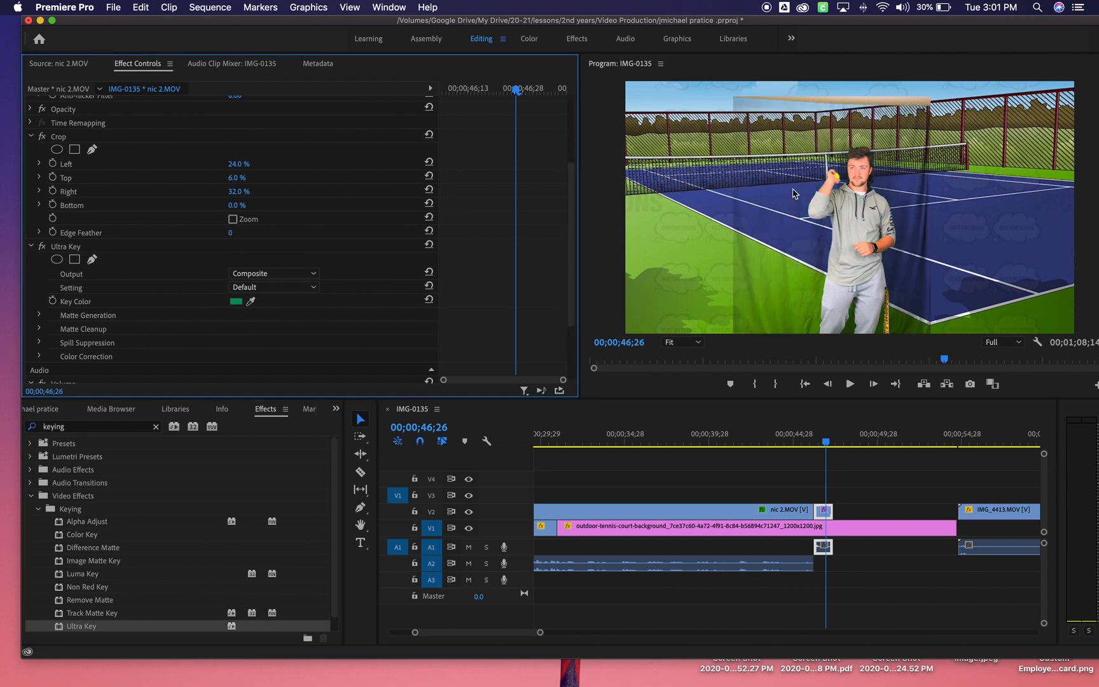
# Step: Refine the short clip's Ultra Key matte with Shadow 8 and Pedestal 28
pyautogui.click(39, 315)
pyautogui.scroll(-2, 303, 316)
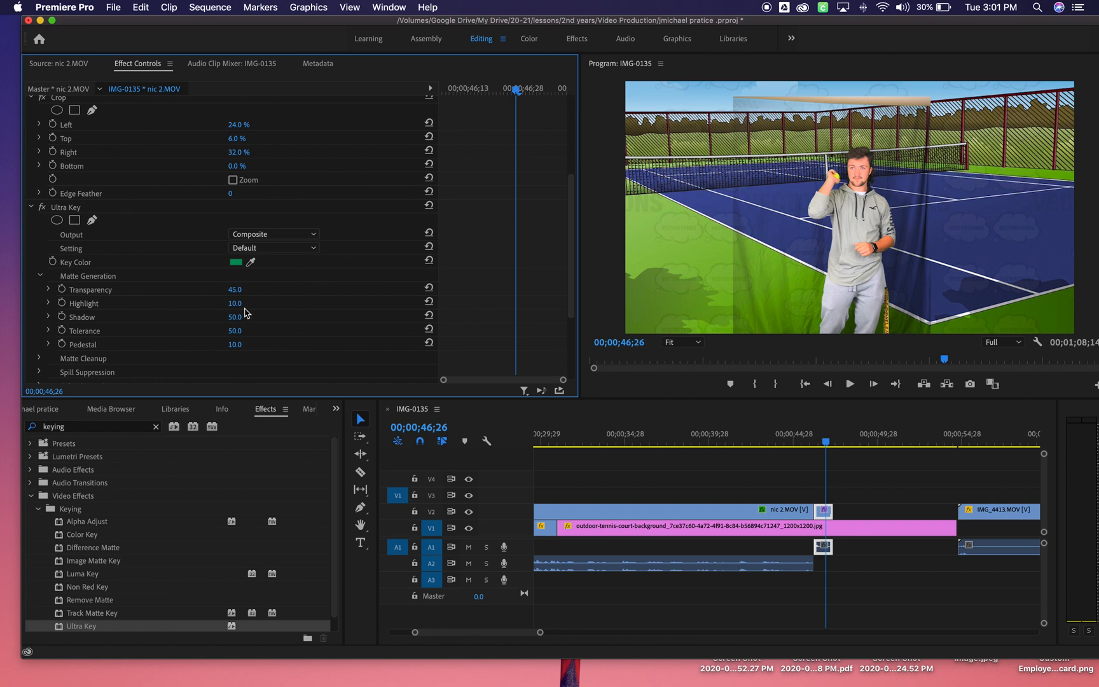
pyautogui.moveTo(238, 321)
pyautogui.mouseDown()
pyautogui.moveTo(212, 321)
pyautogui.moveTo(246, 344)
pyautogui.mouseUp()
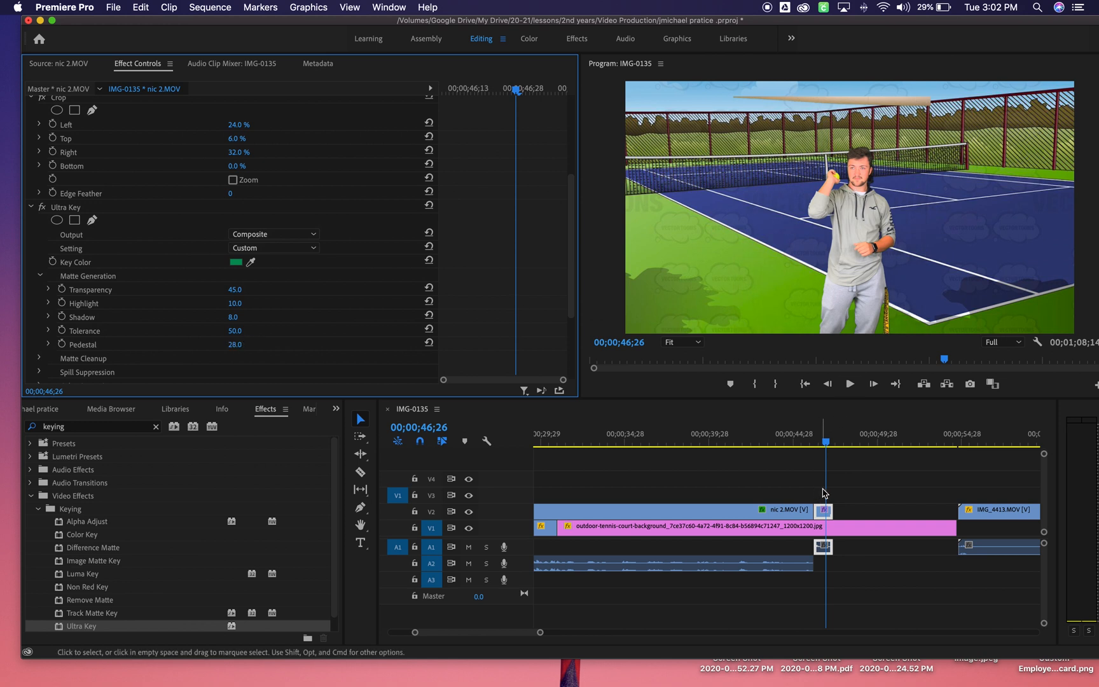
# Step: Start animating the short clip's Scale with a keyframe of 159 at 00;00;46;06
pyautogui.moveTo(826, 445)
pyautogui.mouseDown()
pyautogui.moveTo(785, 446)
pyautogui.moveTo(835, 446)
pyautogui.moveTo(802, 447)
pyautogui.moveTo(818, 449)
pyautogui.mouseUp()
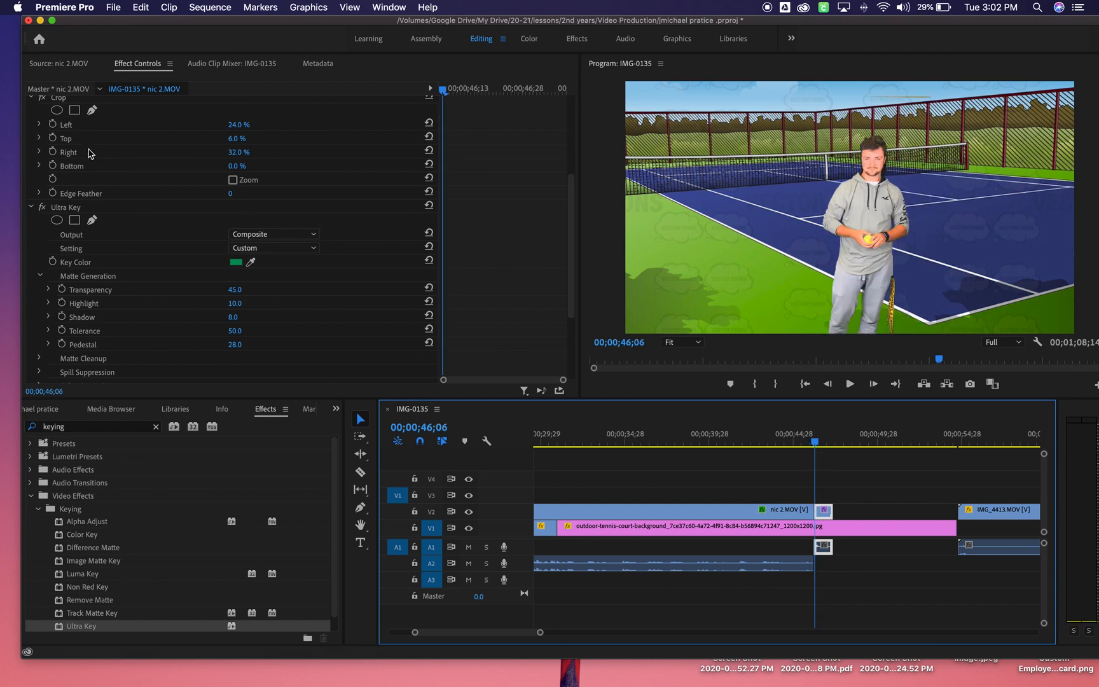
pyautogui.scroll(5, 199, 181)
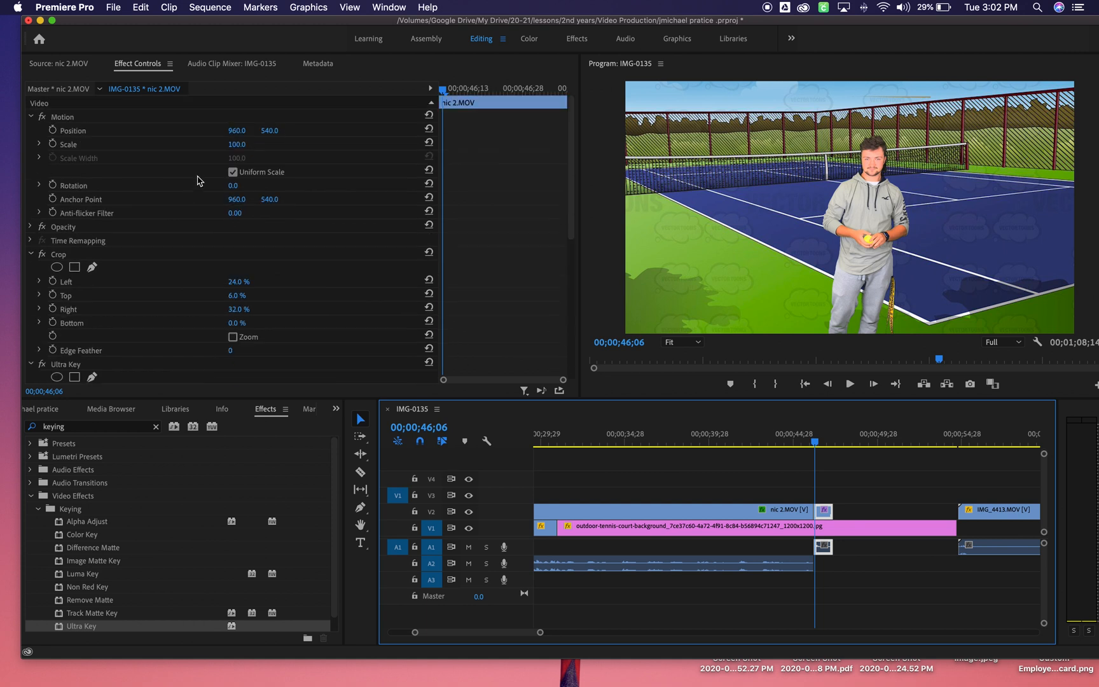
pyautogui.click(53, 144)
pyautogui.moveTo(443, 97)
pyautogui.mouseDown()
pyautogui.moveTo(562, 98)
pyautogui.moveTo(442, 100)
pyautogui.mouseUp()
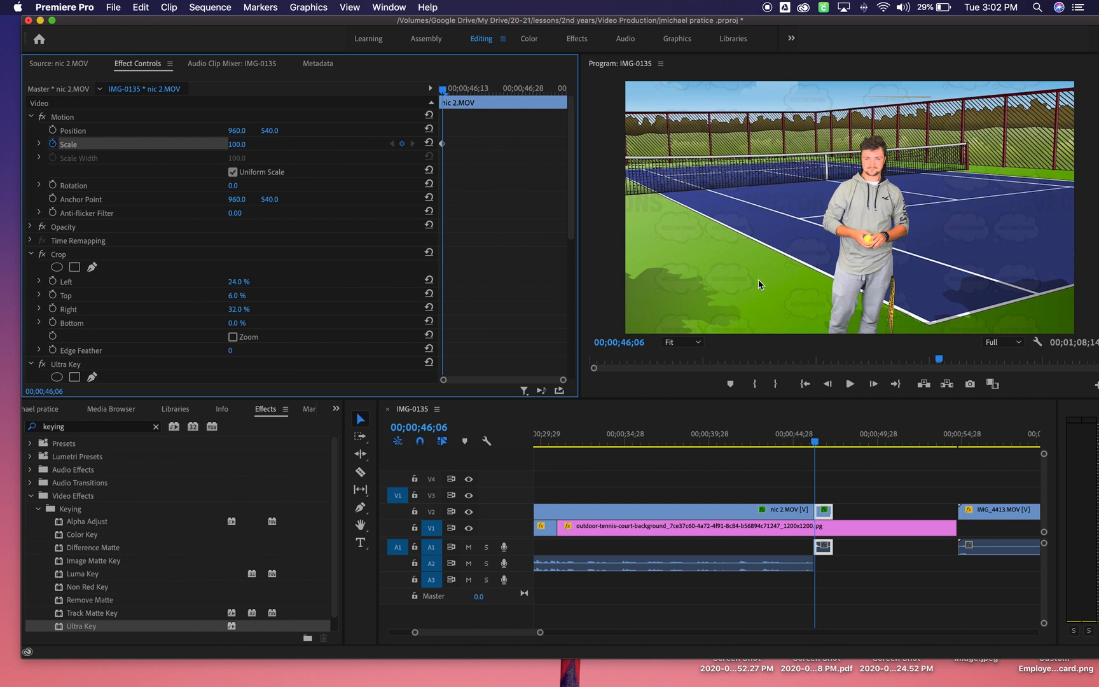
pyautogui.moveTo(221, 144); pyautogui.dragTo(447, 388)
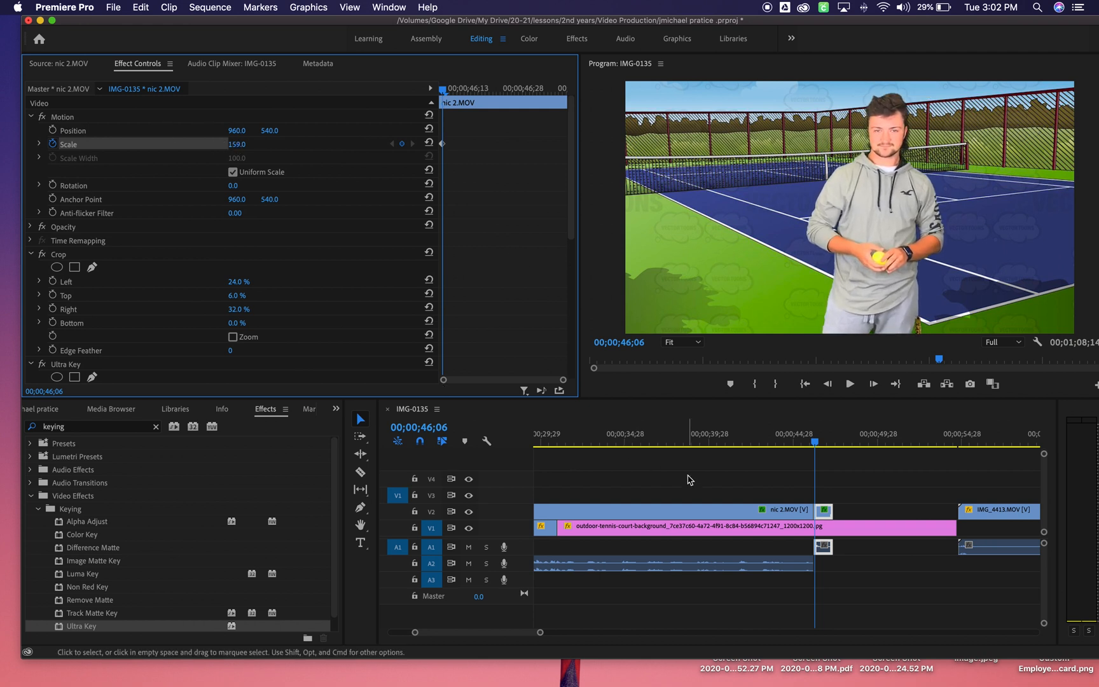
# Step: Compare the frames around the cut, turn on Position animation for the short clip and move it to 1136.3, 545.6
pyautogui.click(810, 441)
pyautogui.moveTo(813, 447); pyautogui.dragTo(815, 447)
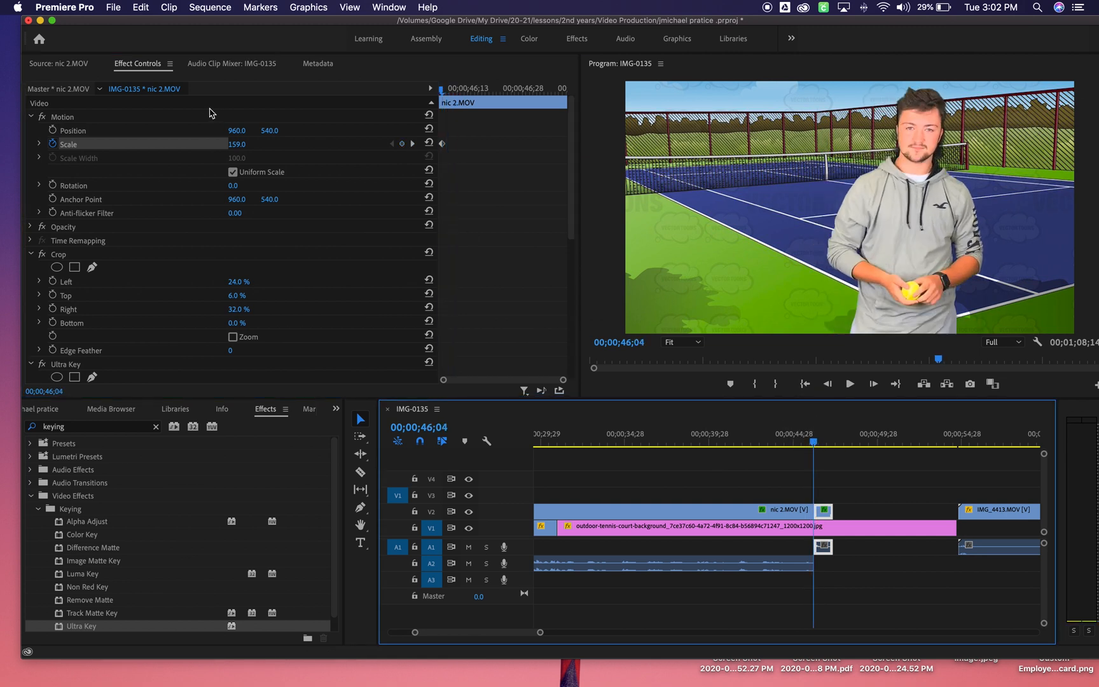
pyautogui.click(447, 100)
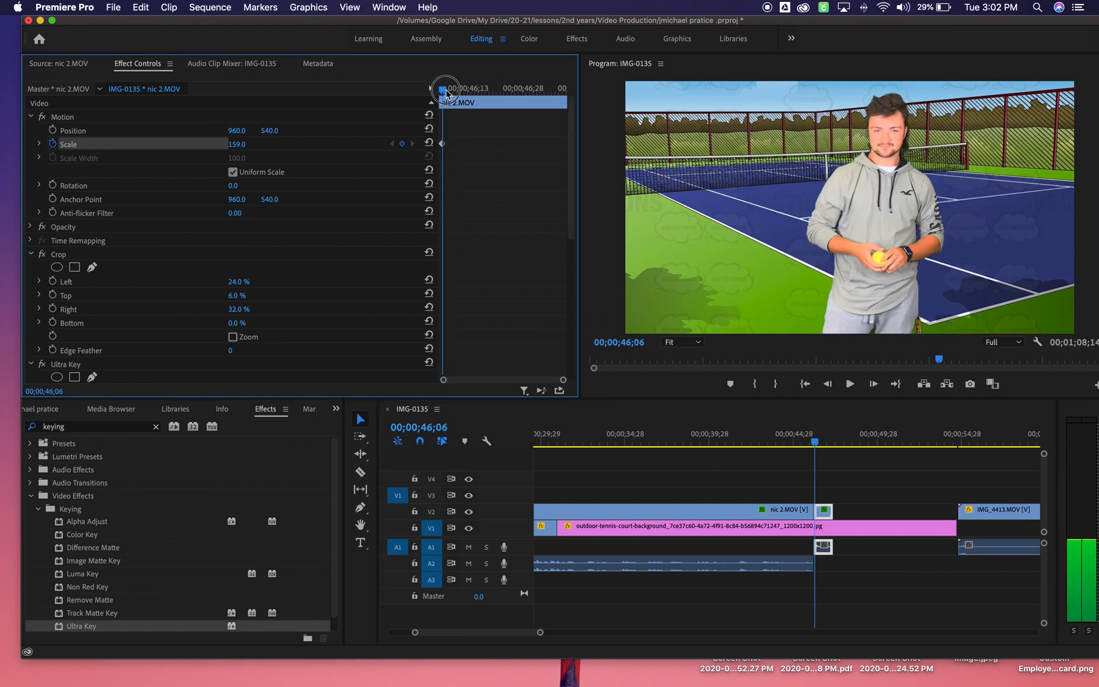
pyautogui.click(53, 129)
pyautogui.moveTo(912, 203)
pyautogui.mouseDown()
pyautogui.moveTo(926, 201)
pyautogui.moveTo(901, 209)
pyautogui.moveTo(925, 215)
pyautogui.mouseUp()
pyautogui.doubleClick(899, 208)
pyautogui.moveTo(815, 442); pyautogui.dragTo(813, 446)
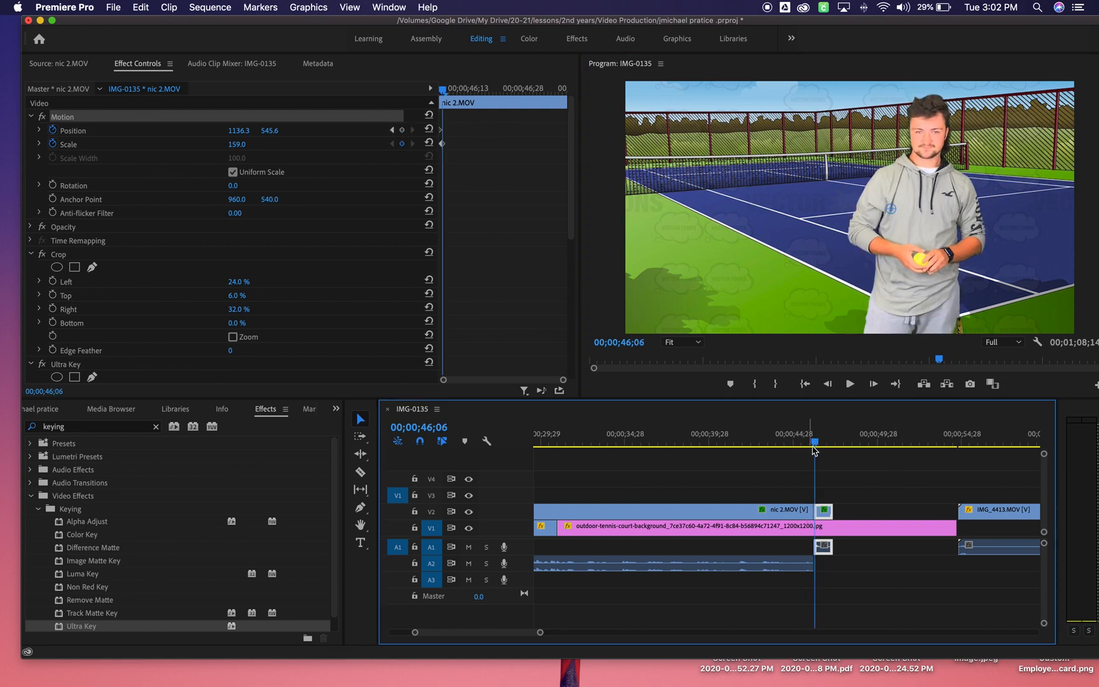
# Step: Set the short clip's Scale keyframe to 174 and scrub across the cut to compare it with the preceding clip
pyautogui.click(240, 146)
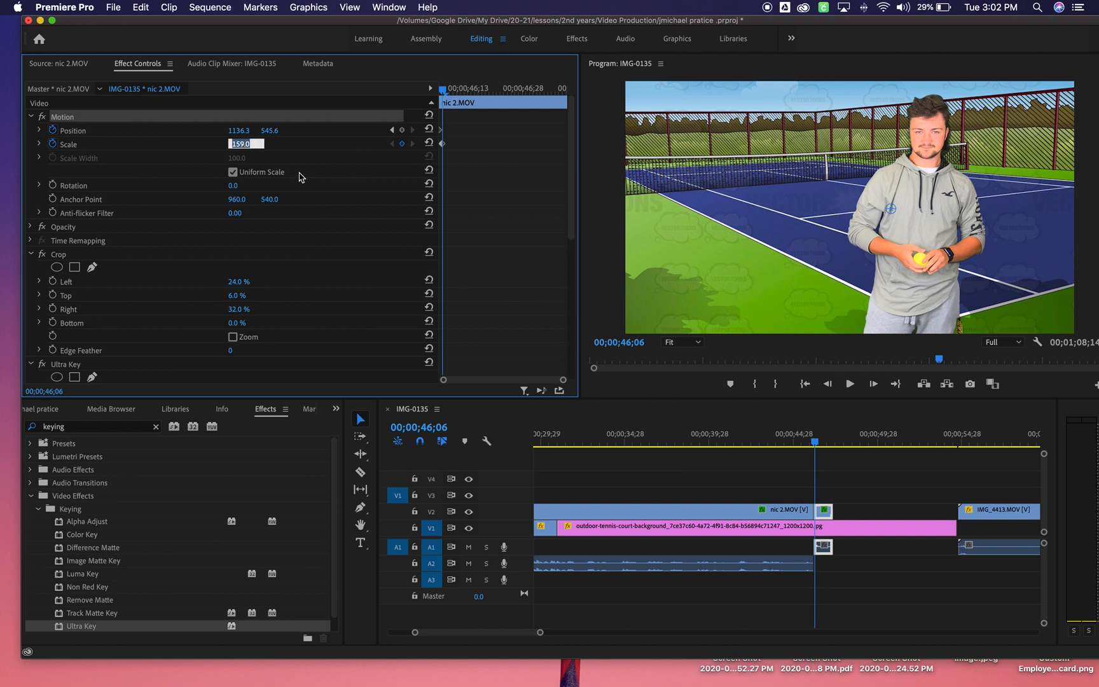
pyautogui.click(243, 144)
pyautogui.write('174')
pyautogui.press('Return')
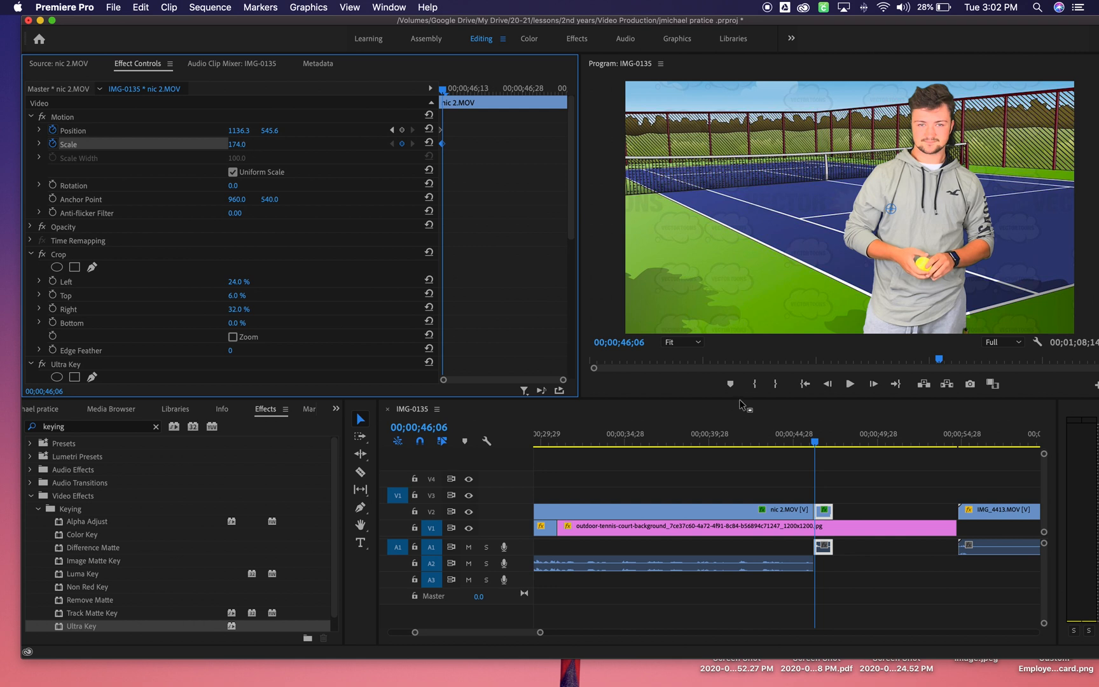
pyautogui.moveTo(815, 442)
pyautogui.mouseDown()
pyautogui.moveTo(806, 442)
pyautogui.moveTo(815, 443)
pyautogui.mouseUp()
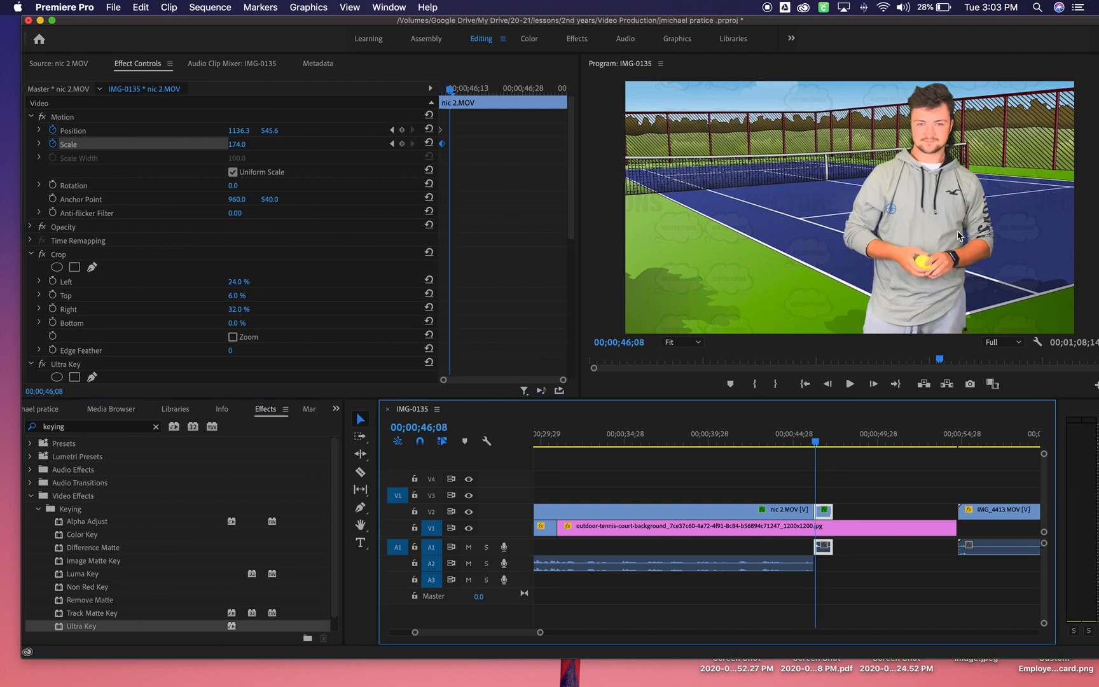
# Step: Return to the short clip's first frame at 00;00;46;06 and move the clip to position 1080.3, 598.8
pyautogui.moveTo(452, 92); pyautogui.dragTo(440, 89)
pyautogui.moveTo(948, 218); pyautogui.dragTo(938, 231)
pyautogui.moveTo(812, 442); pyautogui.dragTo(816, 446)
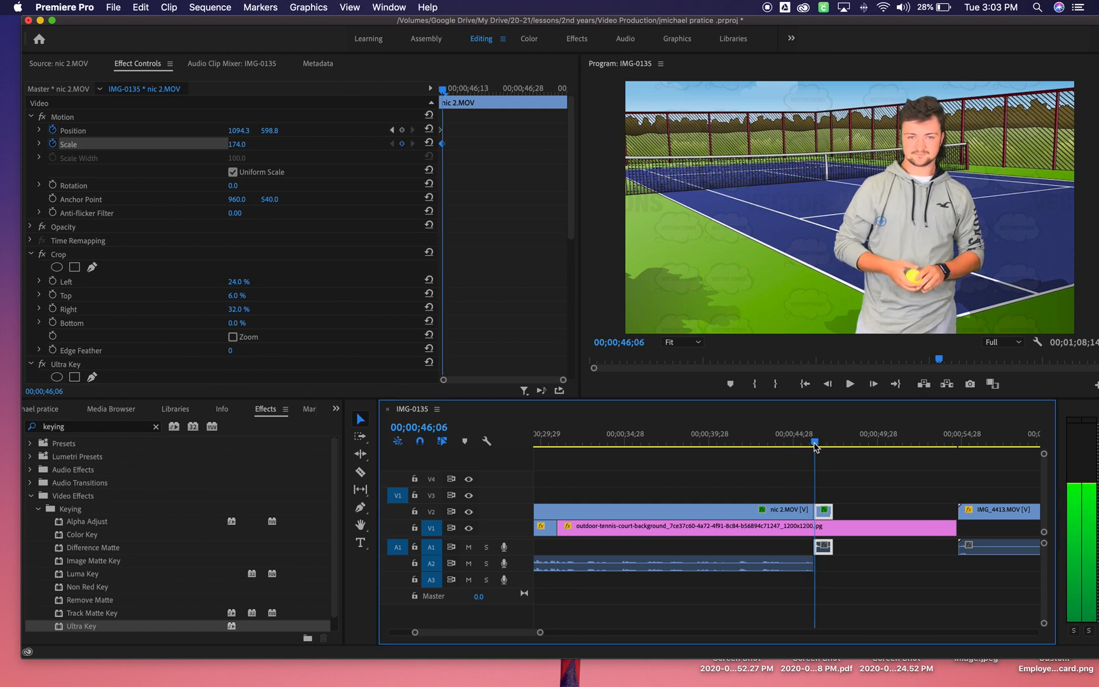
pyautogui.moveTo(921, 196); pyautogui.dragTo(919, 196)
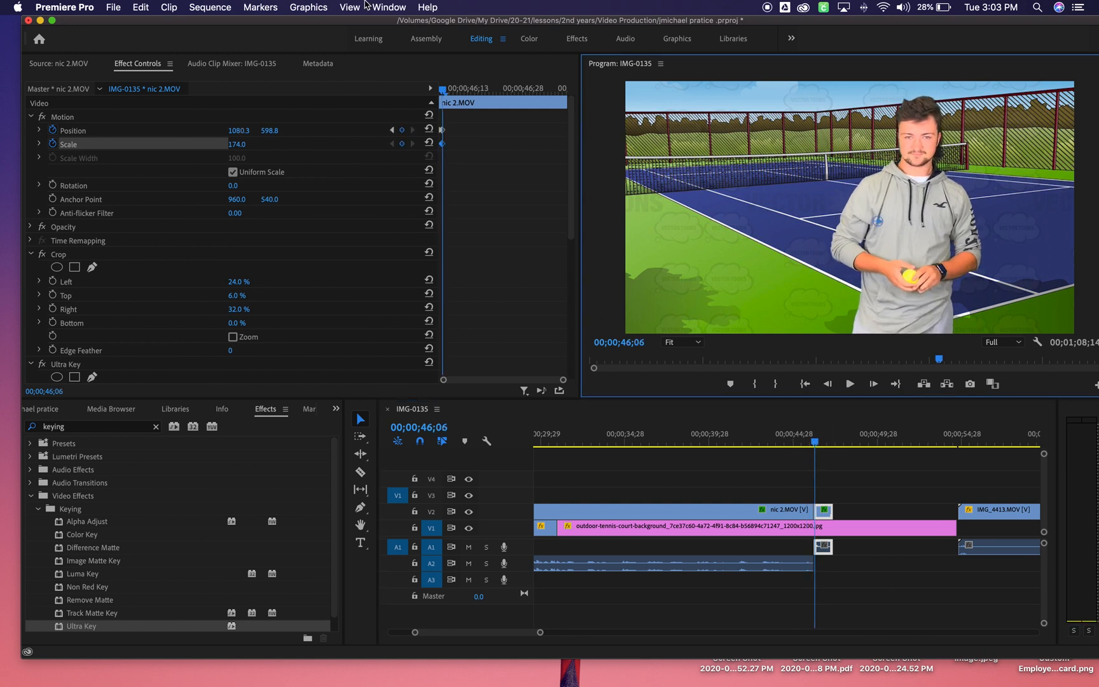
# Step: Set the short clip's Scale keyframe at 00;00;46;06 to 184 and check the frames around the cut
pyautogui.click(237, 144)
pyautogui.click(237, 144)
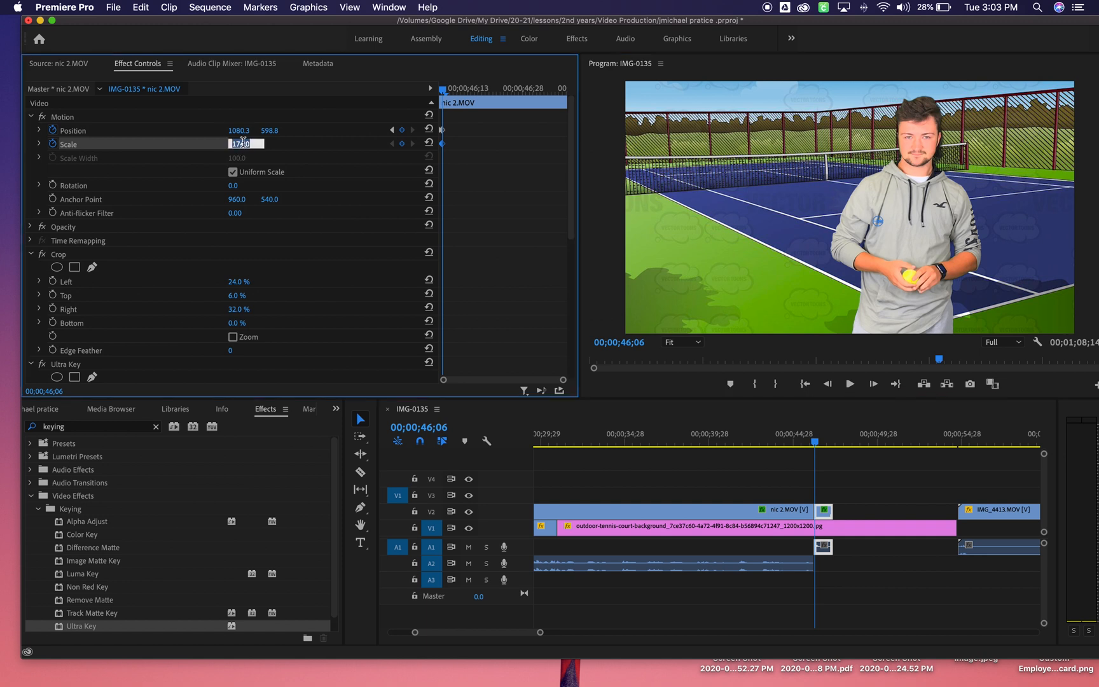
pyautogui.click(264, 144)
pyautogui.moveTo(238, 145); pyautogui.dragTo(244, 145)
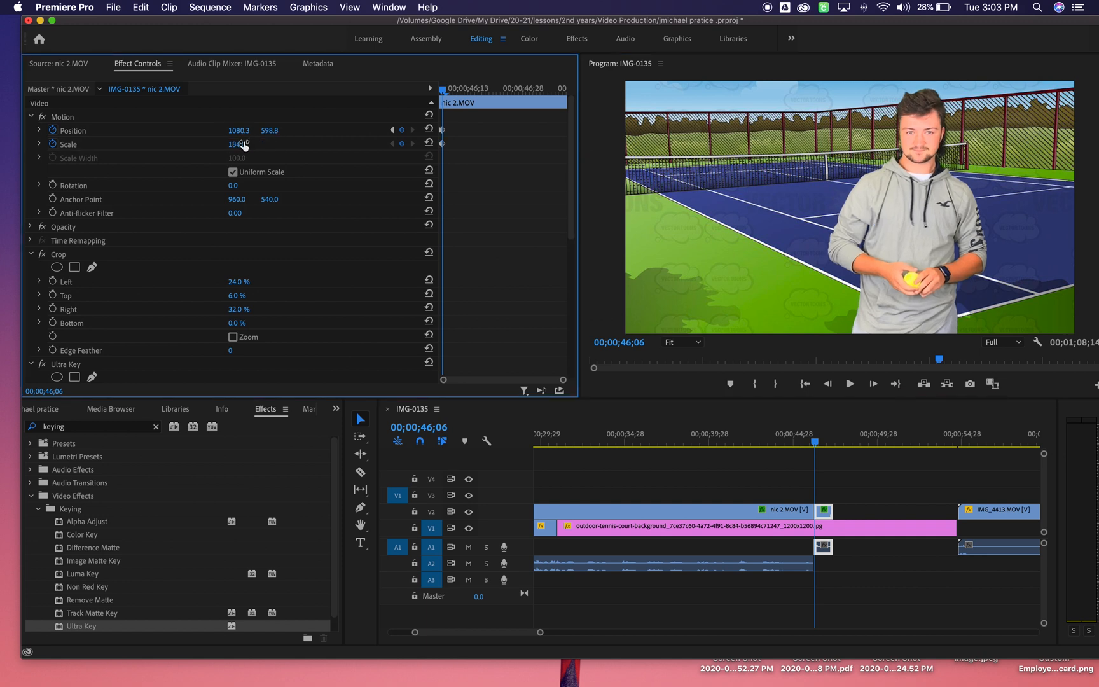
pyautogui.click(814, 444)
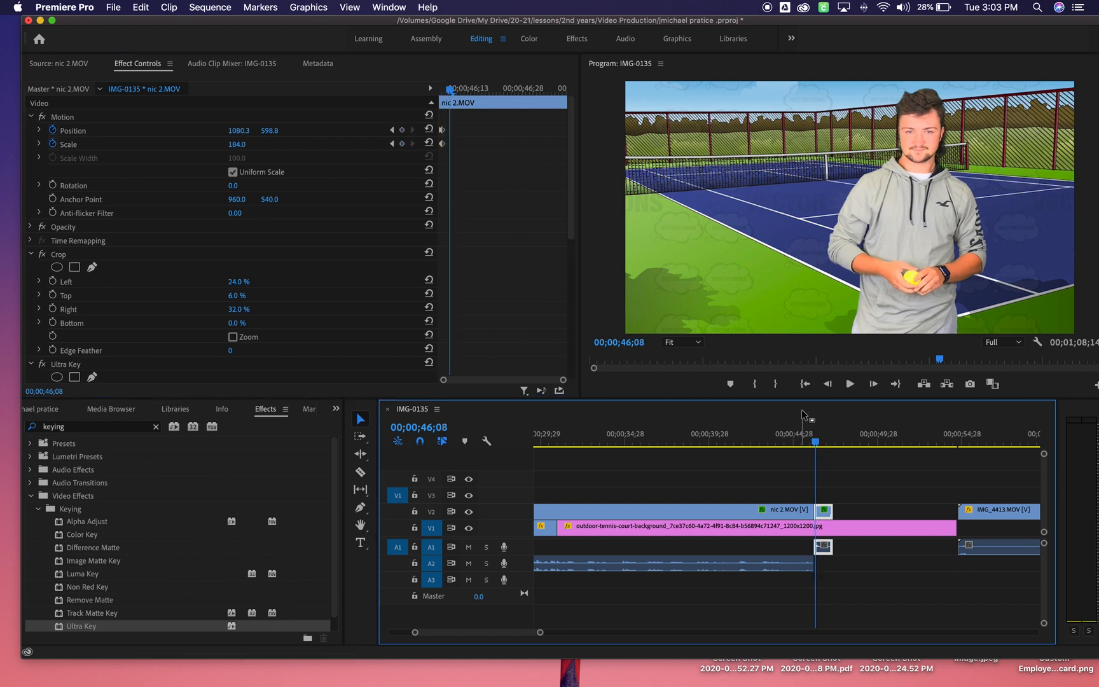
# Step: Add a Position keyframe of 1091.5, 791.8 to the short clip at 00;00;47;04 and scrub back through the movement
pyautogui.moveTo(815, 442); pyautogui.dragTo(830, 447)
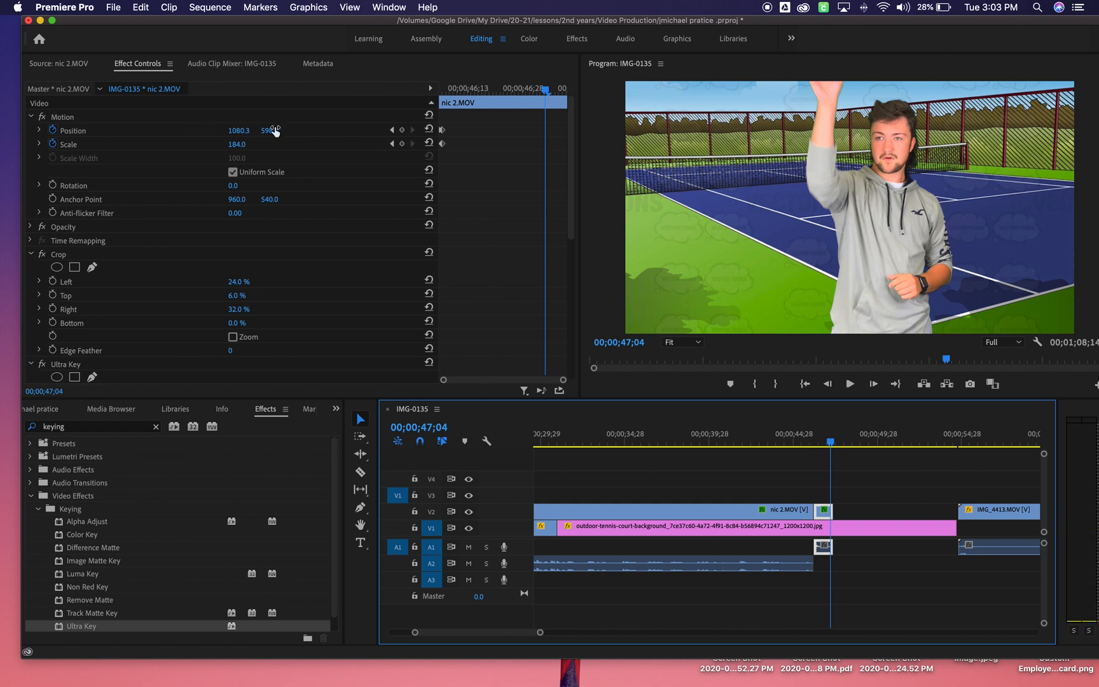
pyautogui.click(903, 231)
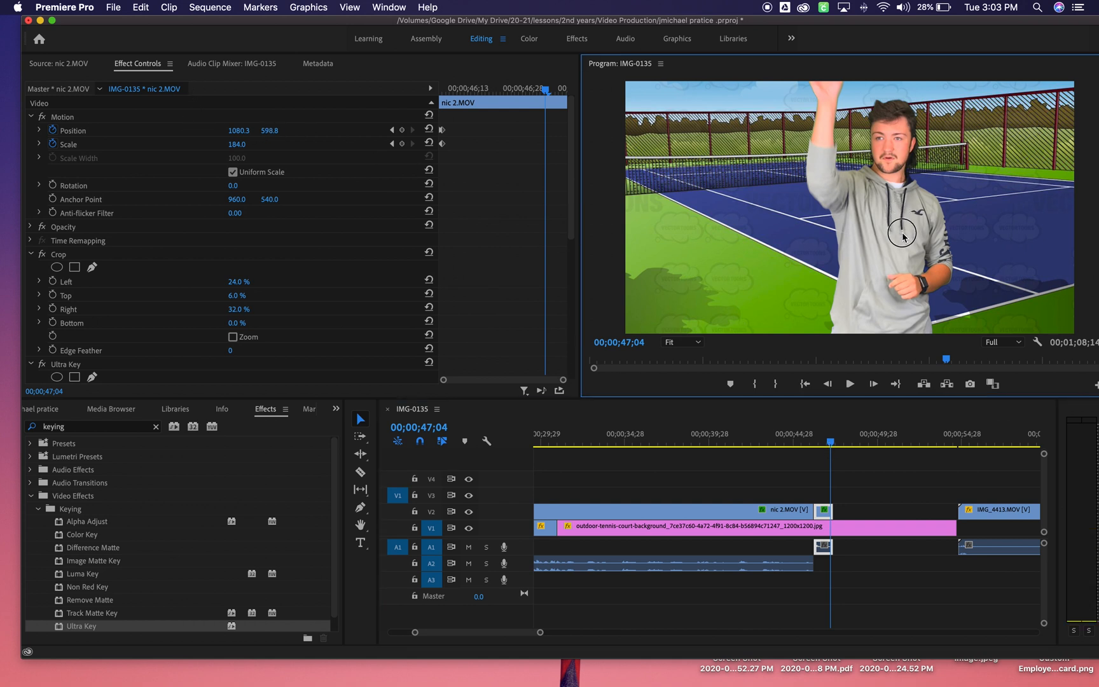
pyautogui.moveTo(898, 246); pyautogui.dragTo(895, 253)
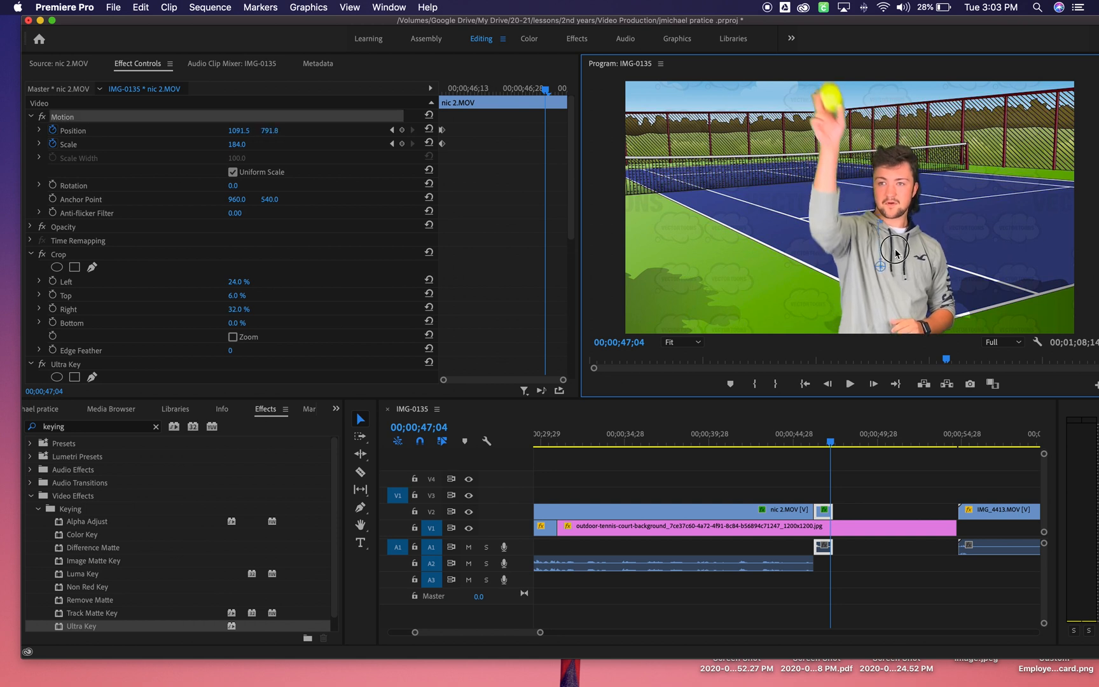
pyautogui.moveTo(825, 440)
pyautogui.mouseDown()
pyautogui.moveTo(809, 442)
pyautogui.moveTo(837, 445)
pyautogui.moveTo(811, 440)
pyautogui.mouseUp()
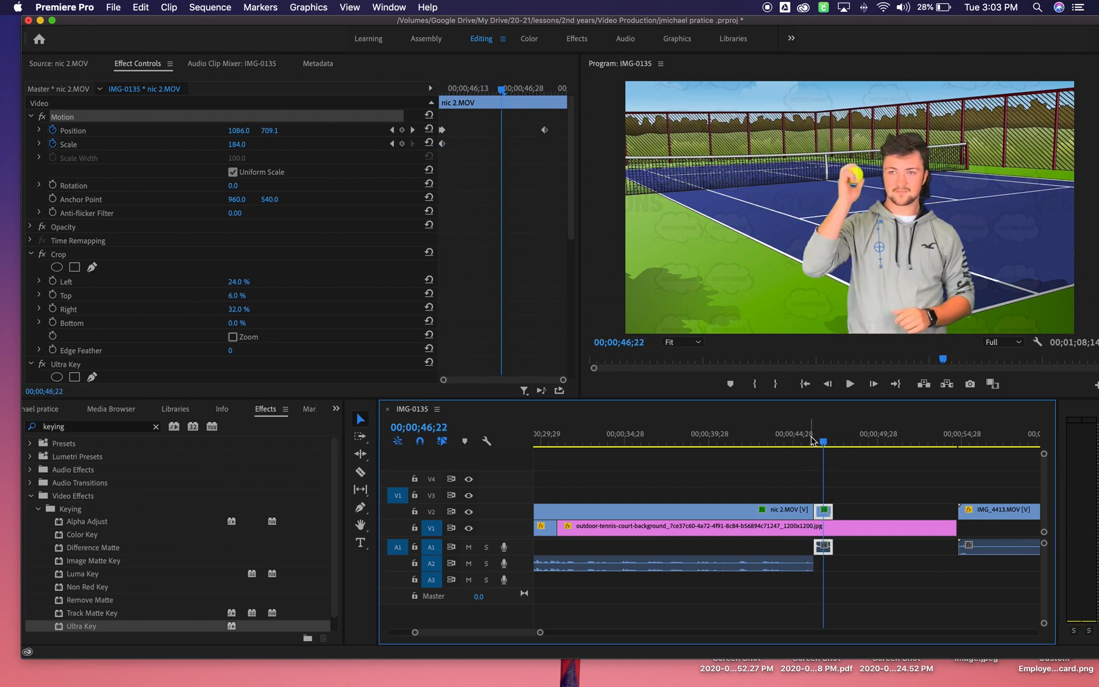
# Step: Move IMG_4413.MOV directly after the short nic 2.MOV clip and scrub through it to its end
pyautogui.moveTo(981, 509); pyautogui.dragTo(852, 508)
pyautogui.moveTo(827, 442)
pyautogui.mouseDown()
pyautogui.moveTo(927, 448)
pyautogui.moveTo(836, 449)
pyautogui.mouseUp()
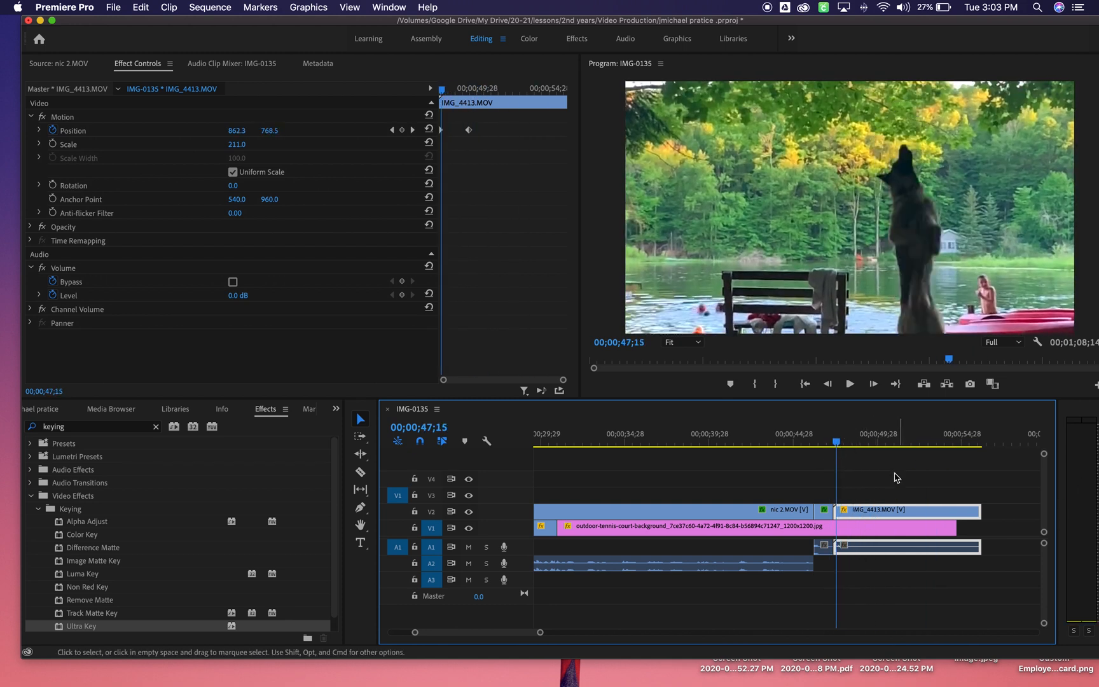
pyautogui.press('Left')
pyautogui.click(438, 89)
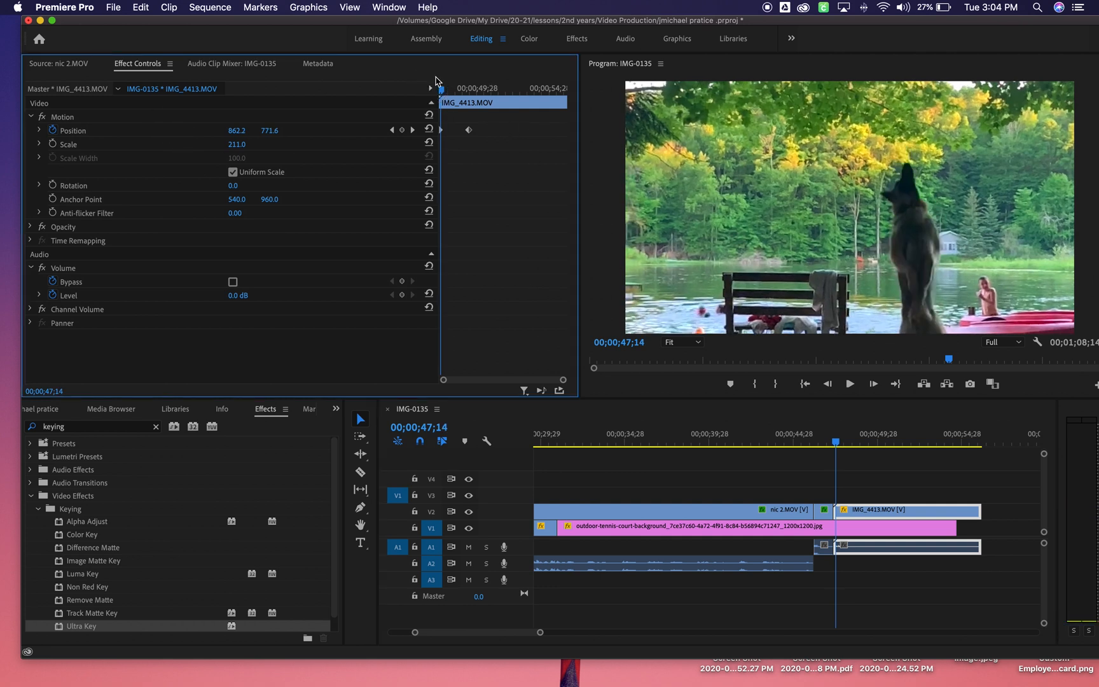
pyautogui.moveTo(442, 91); pyautogui.dragTo(498, 104)
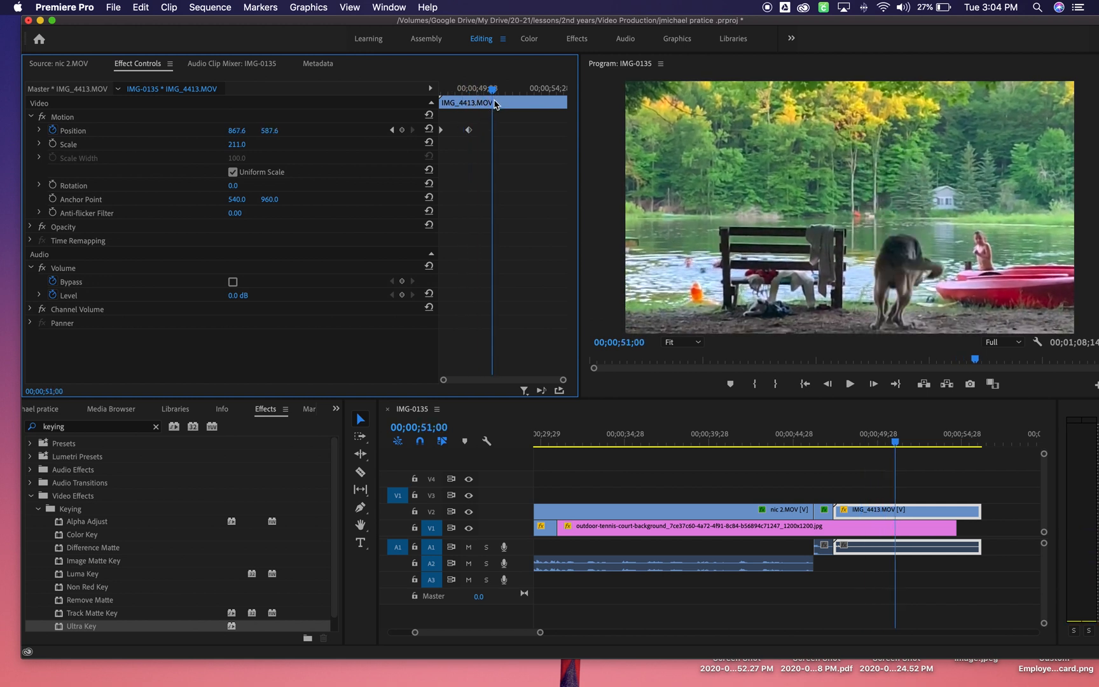
pyautogui.moveTo(899, 445); pyautogui.dragTo(980, 455)
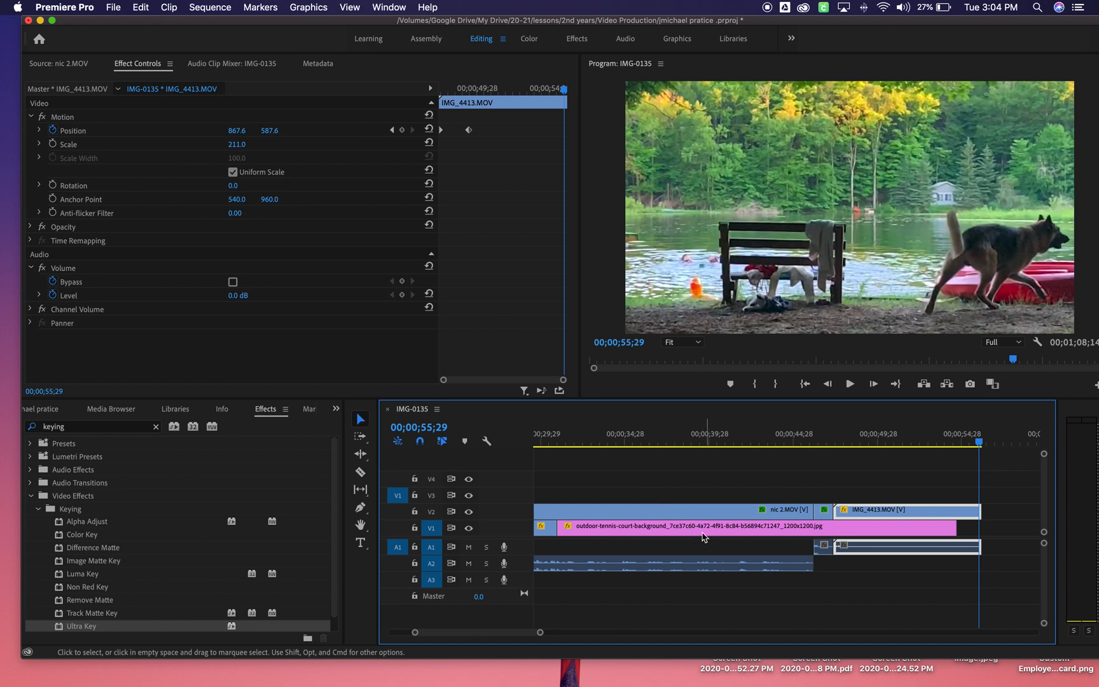
# Step: Move MVI_0560.MP4 directly after IMG_4413.MOV on the same track and scrub through it
pyautogui.scroll(10, 699, 526)
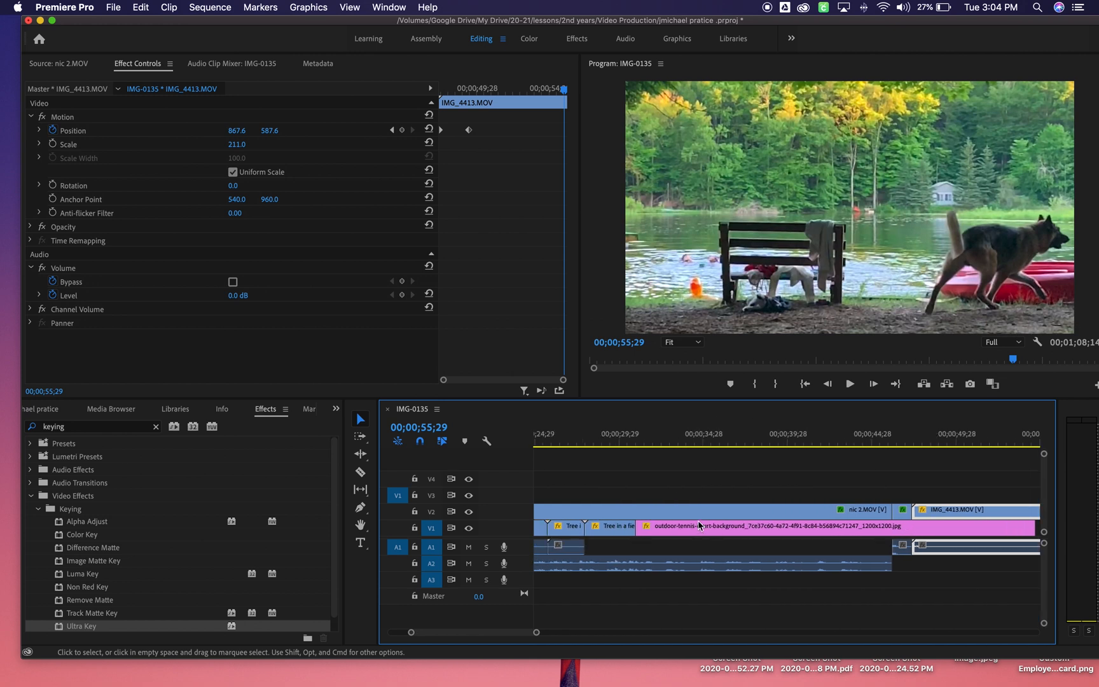
pyautogui.scroll(-15, 695, 526)
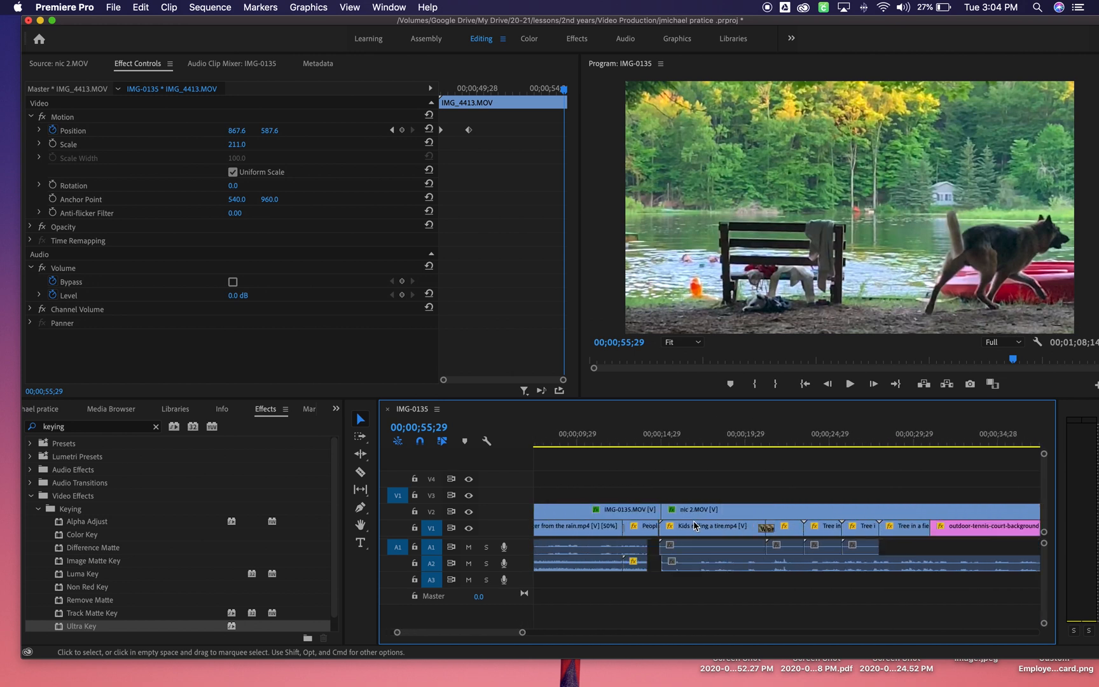
pyautogui.hscroll(-5, 695, 525)
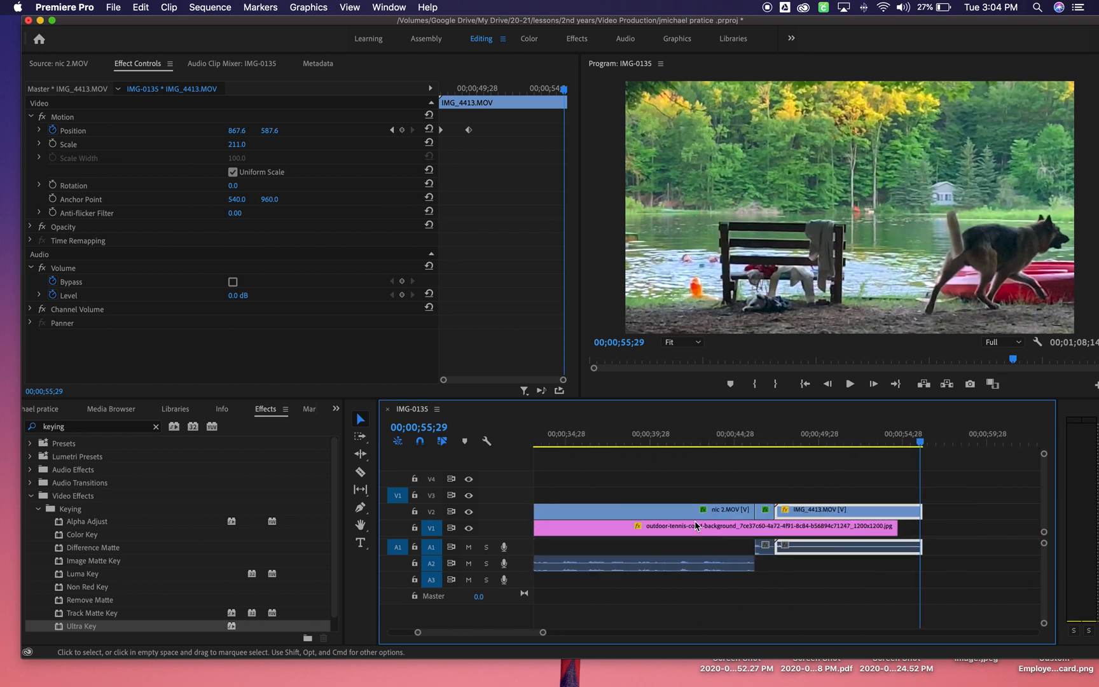
pyautogui.moveTo(855, 522); pyautogui.dragTo(728, 512)
pyautogui.moveTo(665, 439); pyautogui.dragTo(690, 449)
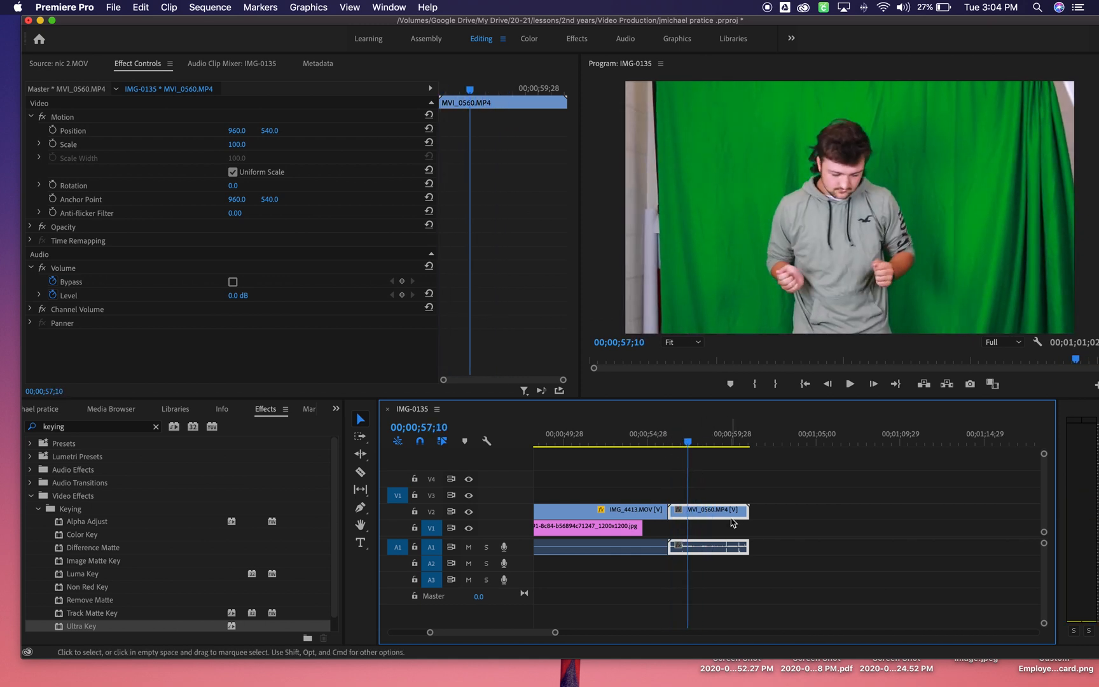
pyautogui.moveTo(691, 449); pyautogui.dragTo(721, 448)
# Step: Try shifting MVI_0560.MP4 and all clips from the long nic 2.MOV onward with Track Select Forward, and undo the shifts
pyautogui.hscroll(-8, 774, 547)
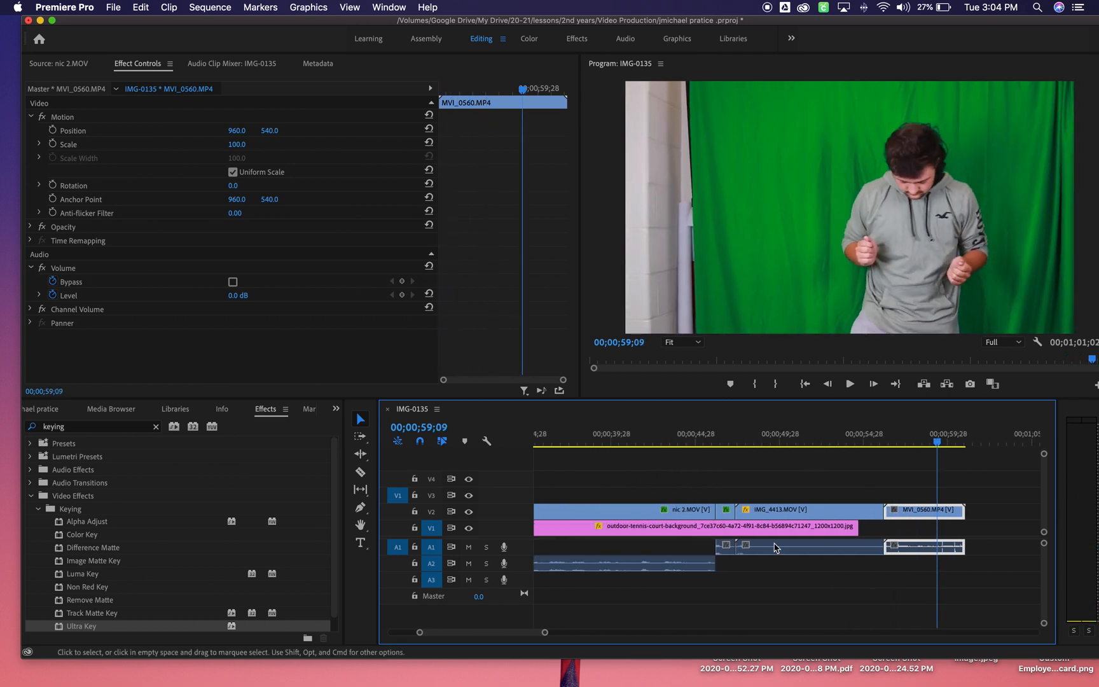
pyautogui.hscroll(-8, 774, 548)
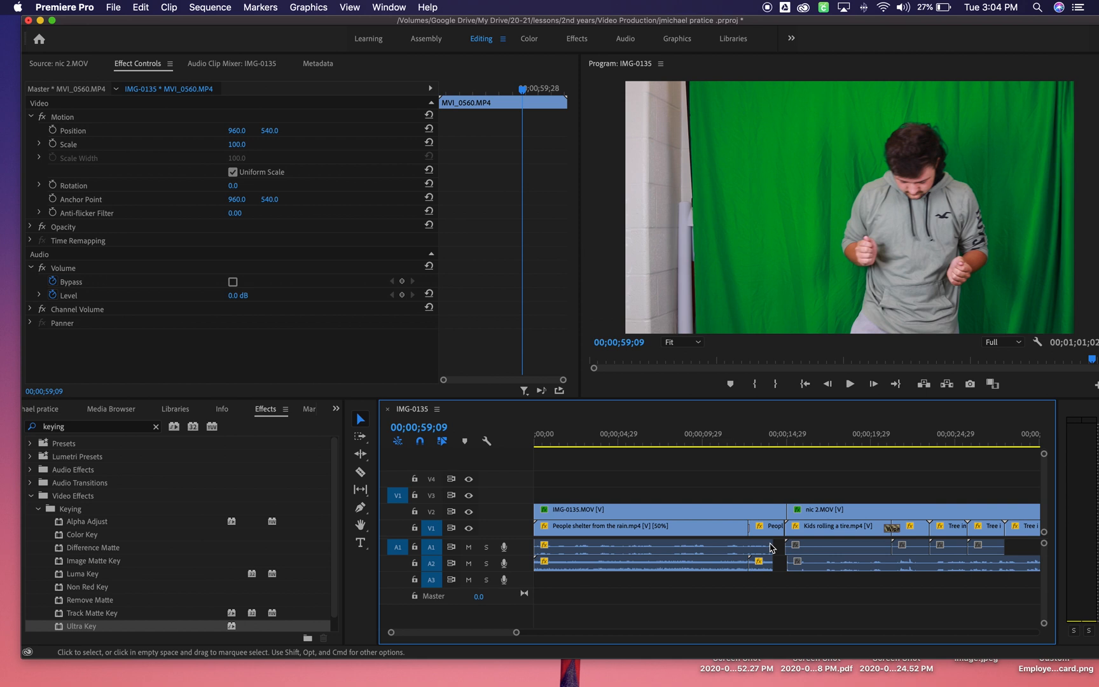
pyautogui.hscroll(12, 771, 547)
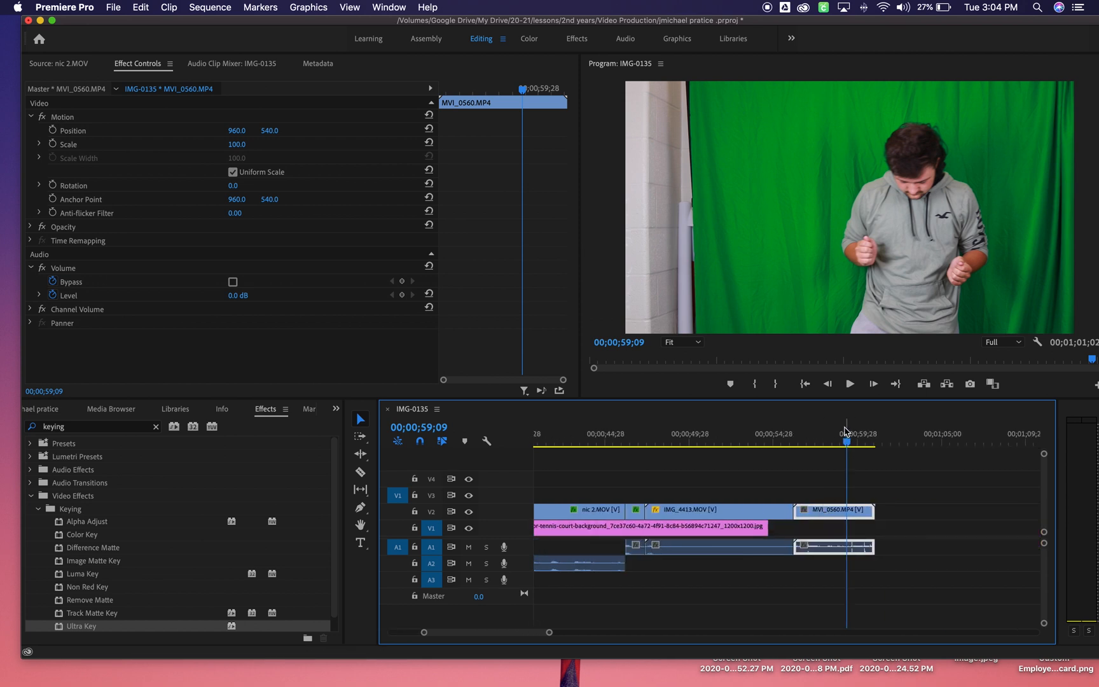
pyautogui.moveTo(849, 447)
pyautogui.mouseDown()
pyautogui.moveTo(807, 444)
pyautogui.moveTo(844, 449)
pyautogui.moveTo(821, 451)
pyautogui.moveTo(832, 449)
pyautogui.mouseUp()
pyautogui.click(818, 517)
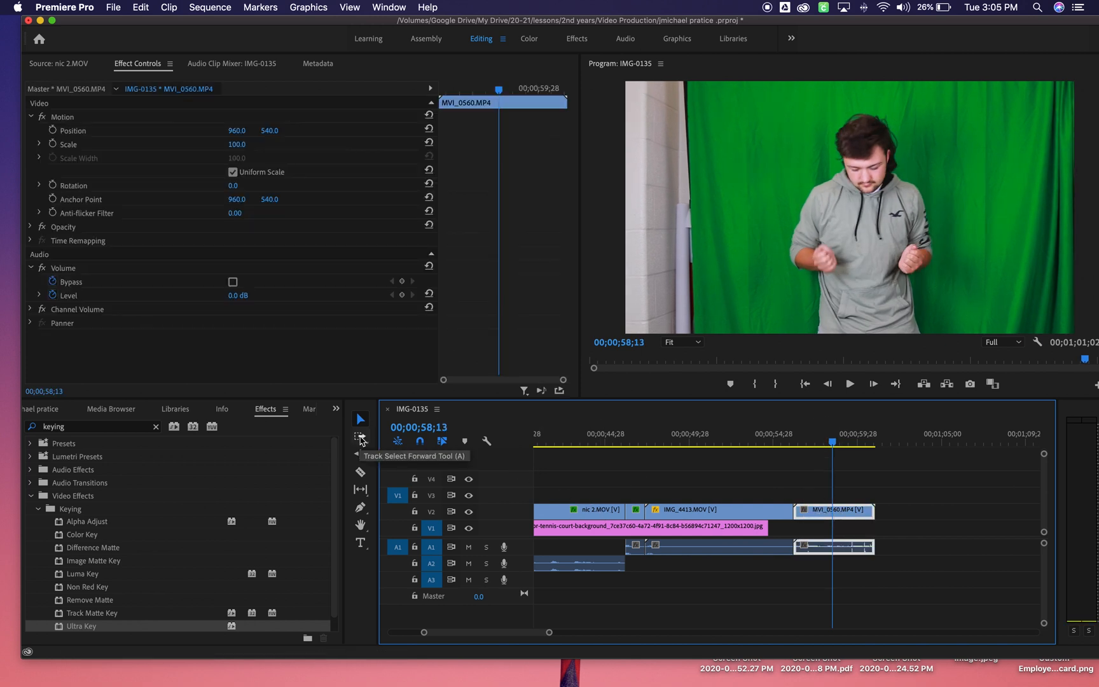
pyautogui.click(361, 439)
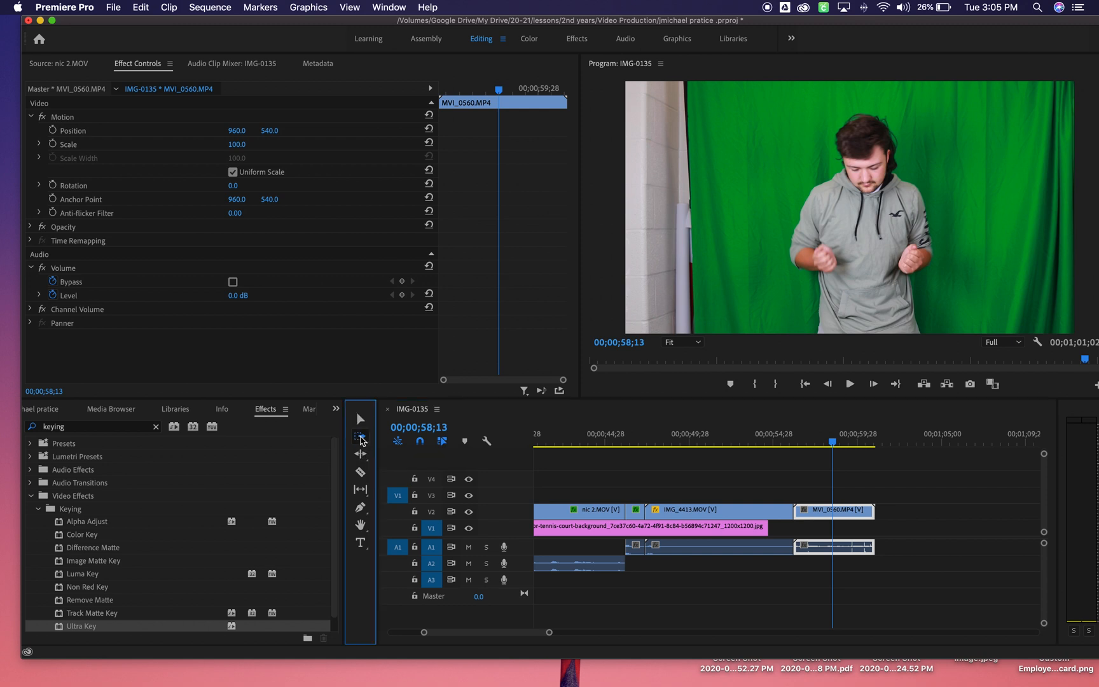
pyautogui.moveTo(835, 503); pyautogui.dragTo(854, 500)
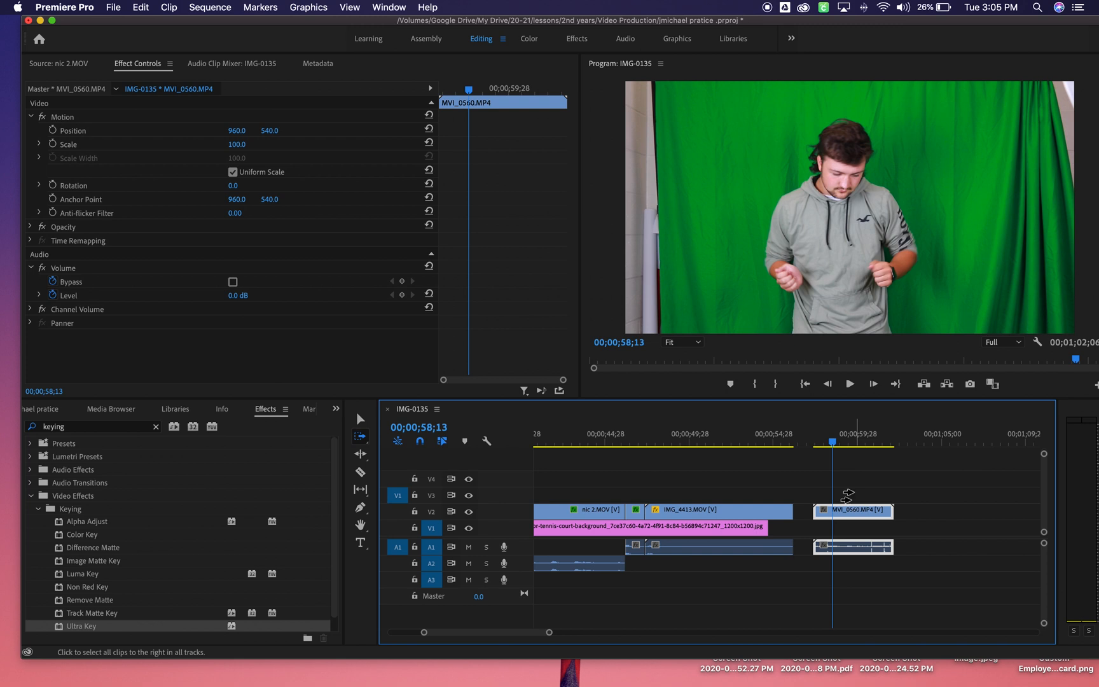
pyautogui.hscroll(-5, 623, 513)
pyautogui.moveTo(578, 519); pyautogui.dragTo(642, 520)
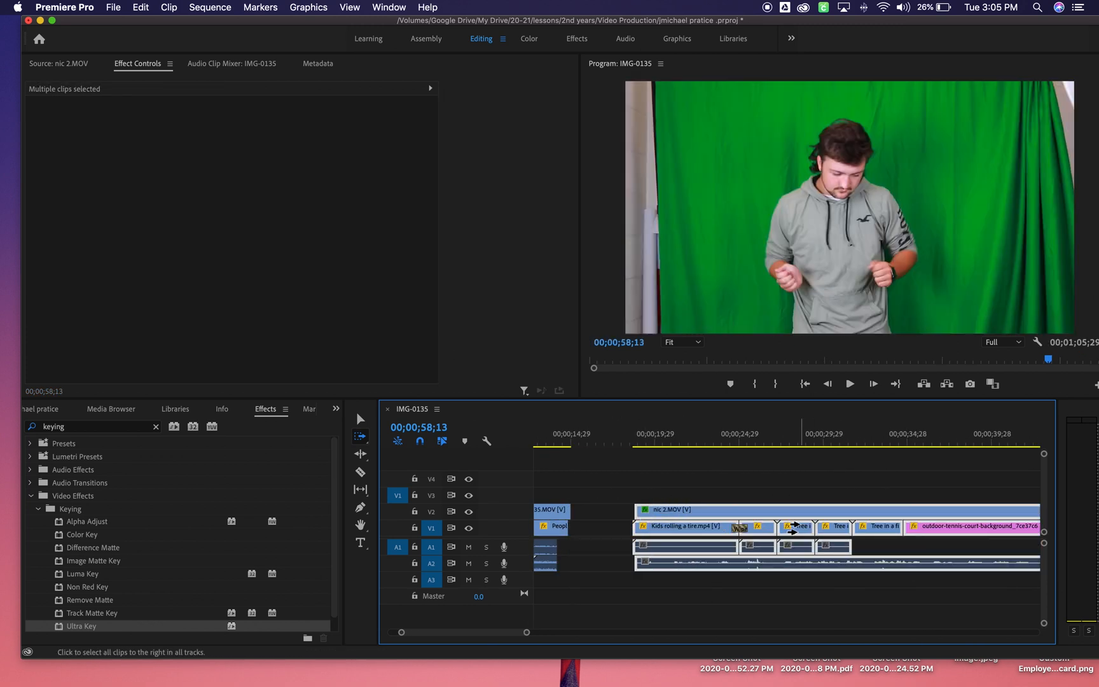
pyautogui.press('super+z')
# Step: Try extending the end of the short nic 2.MOV clip with Ripple Edit, and undo the trim
pyautogui.hscroll(6, 799, 526)
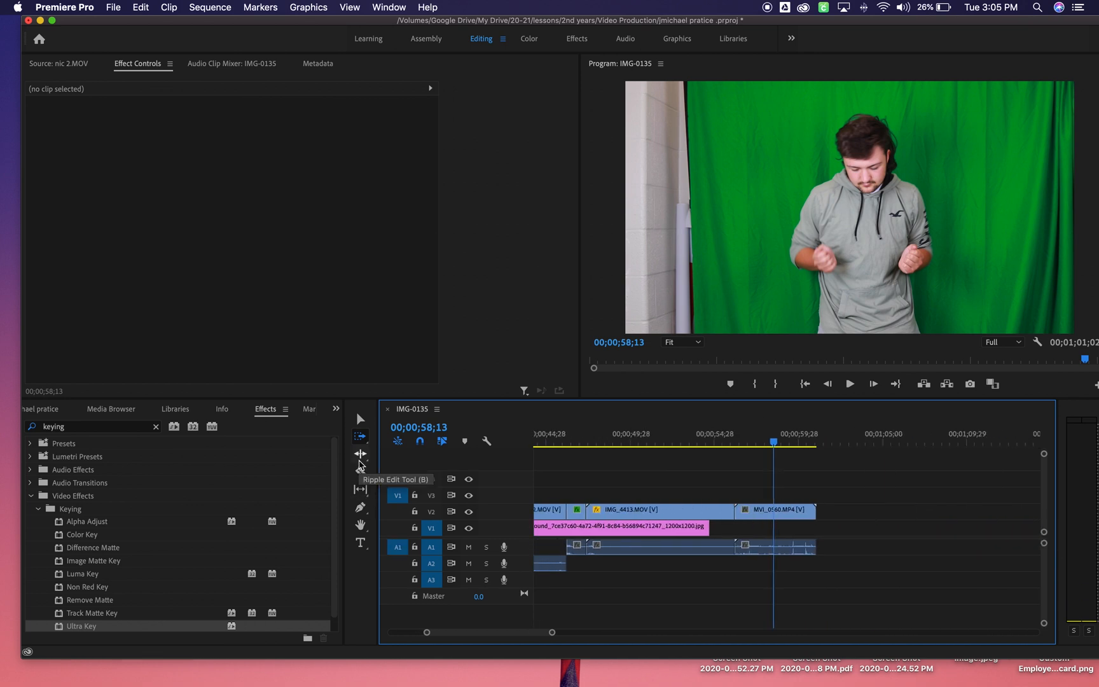
pyautogui.click(359, 461)
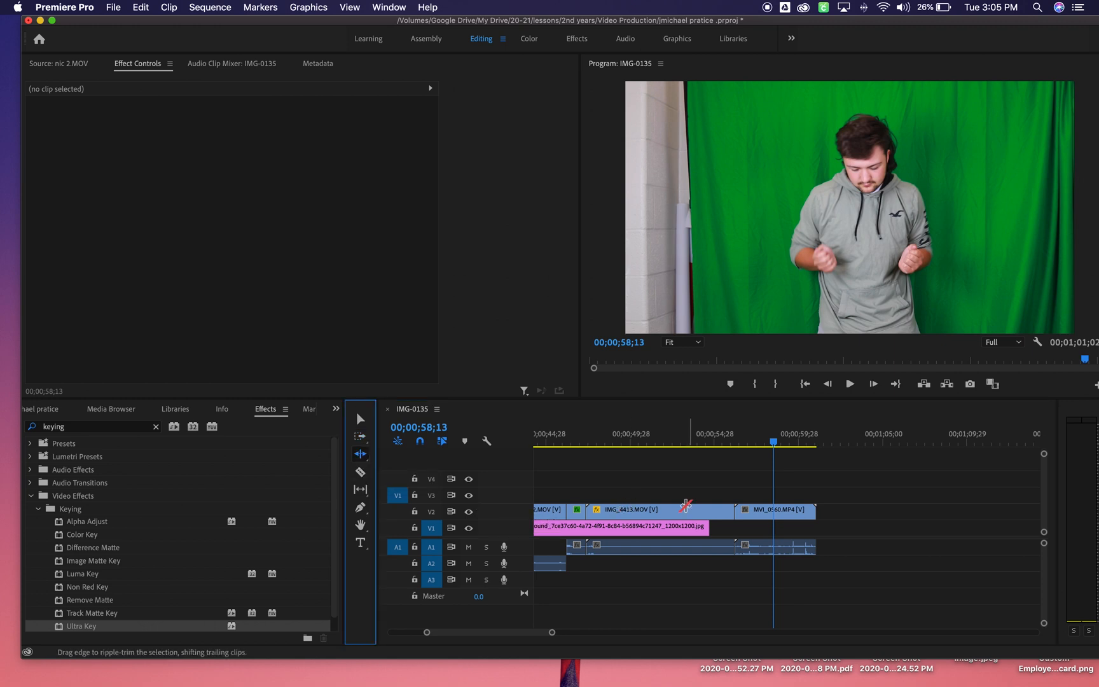
pyautogui.click(575, 509)
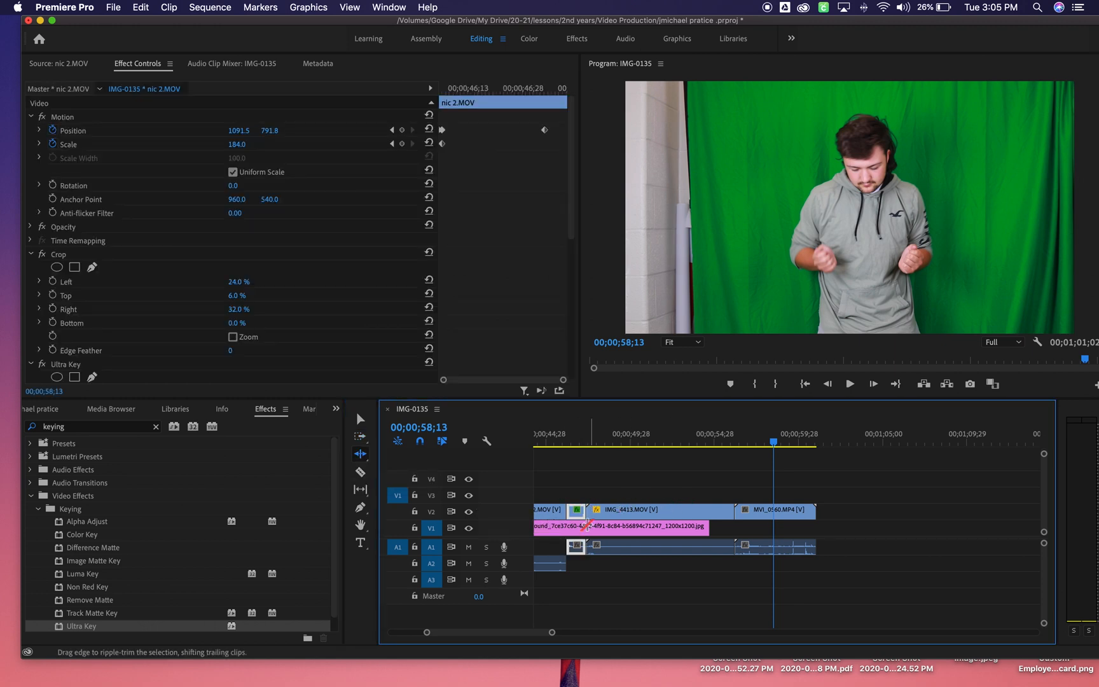
pyautogui.moveTo(587, 509); pyautogui.dragTo(719, 532)
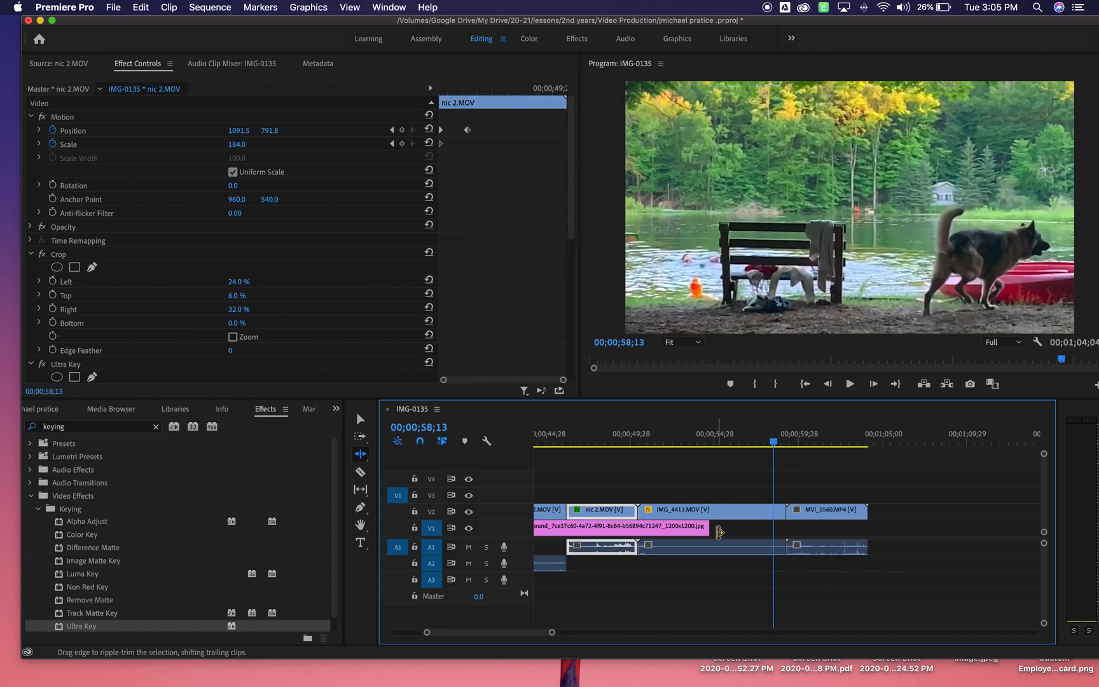
pyautogui.press('cmd+z')
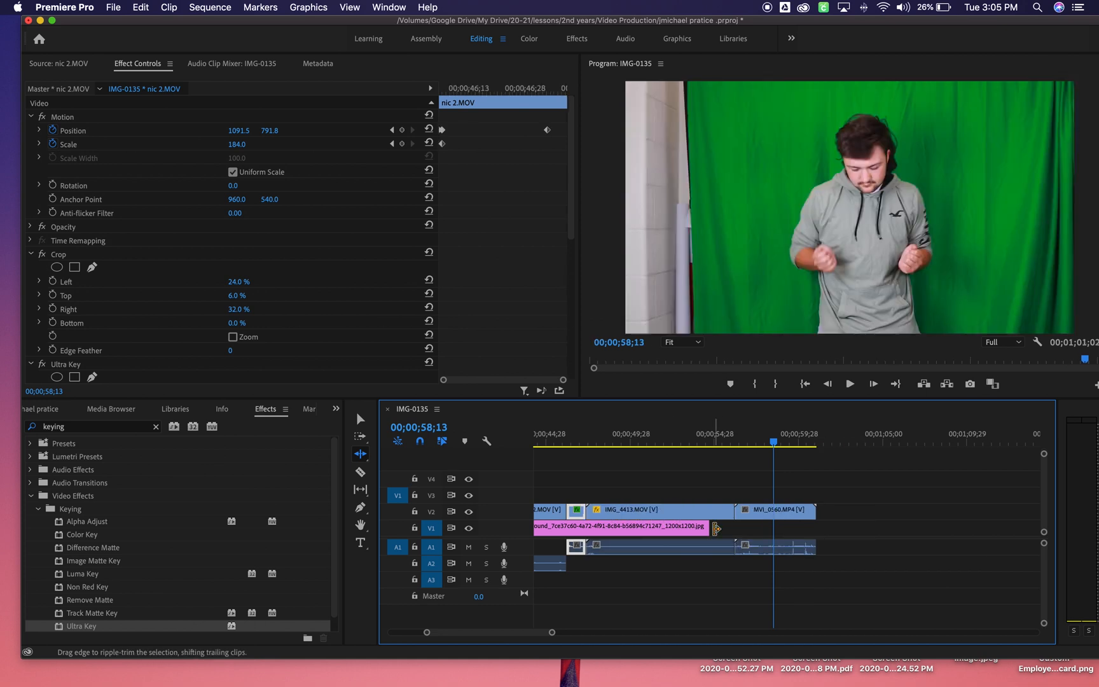
# Step: Split MVI_0560.MP4 about one second in with the Razor tool and move its second section slightly later, leaving a gap
pyautogui.click(360, 471)
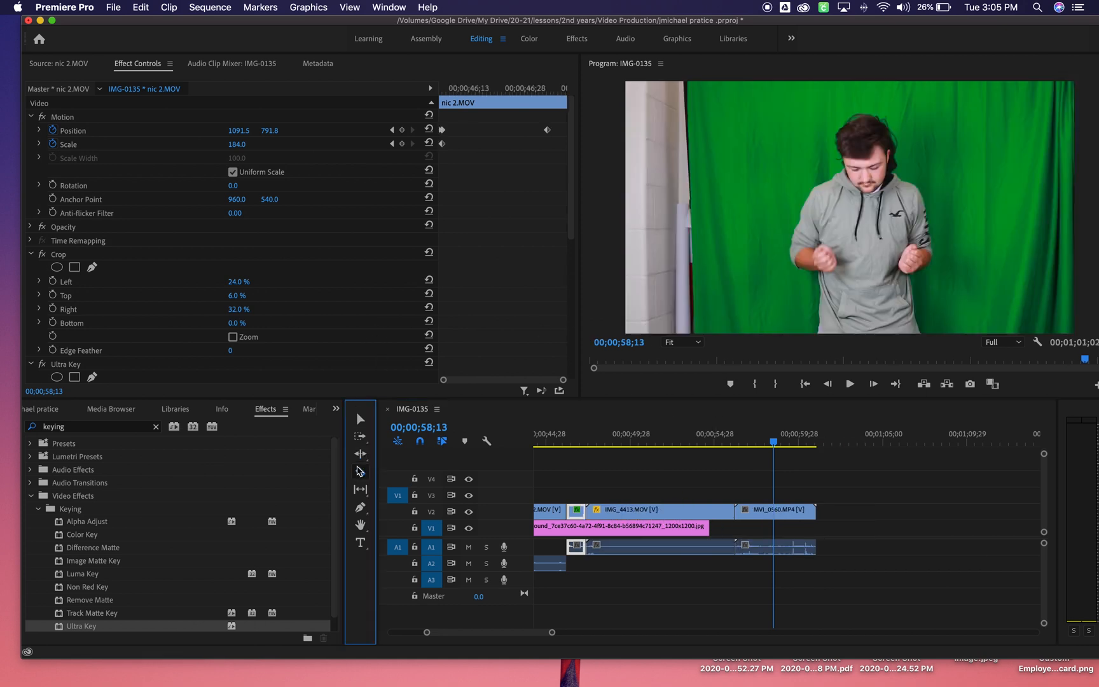
pyautogui.click(752, 508)
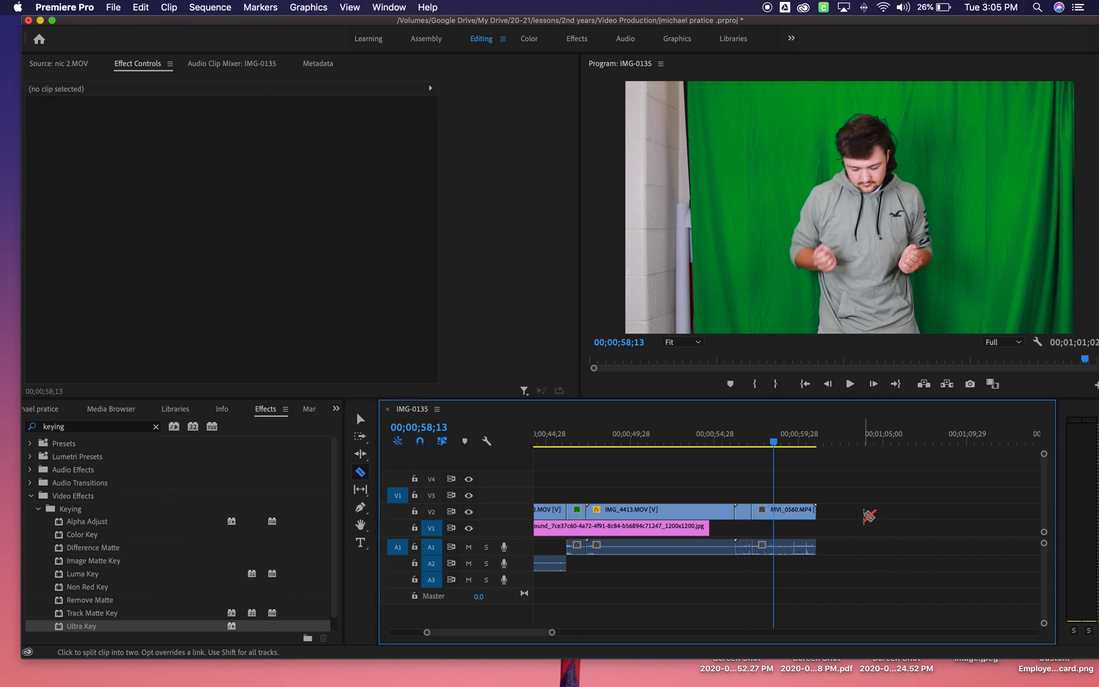
pyautogui.click(360, 419)
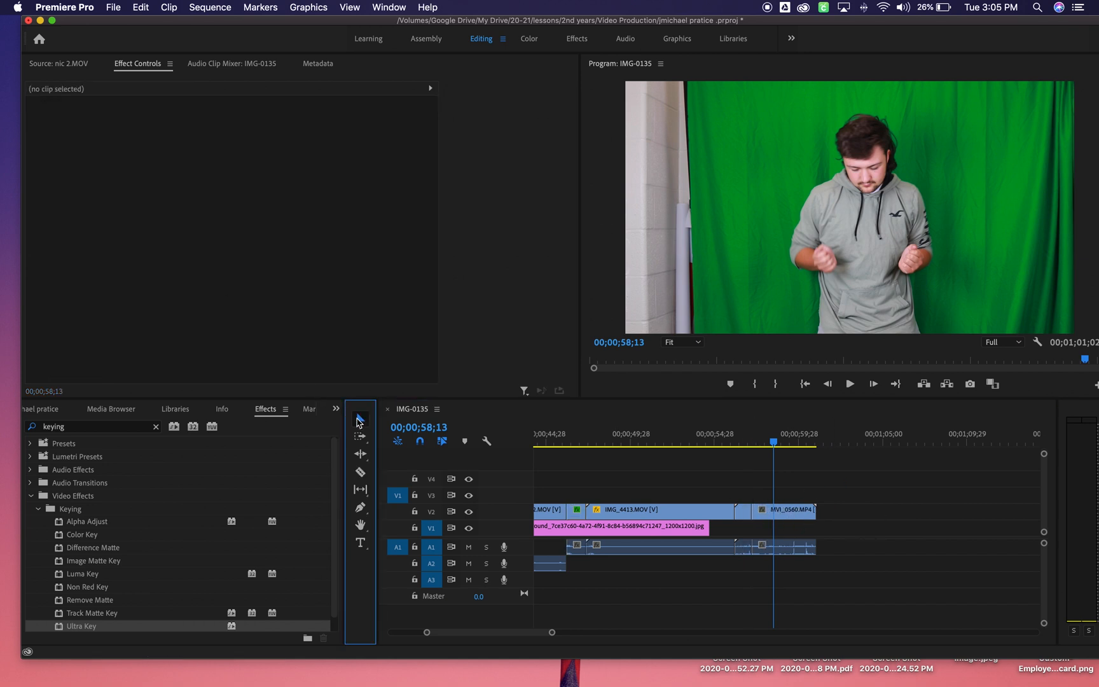
pyautogui.moveTo(804, 514); pyautogui.dragTo(815, 518)
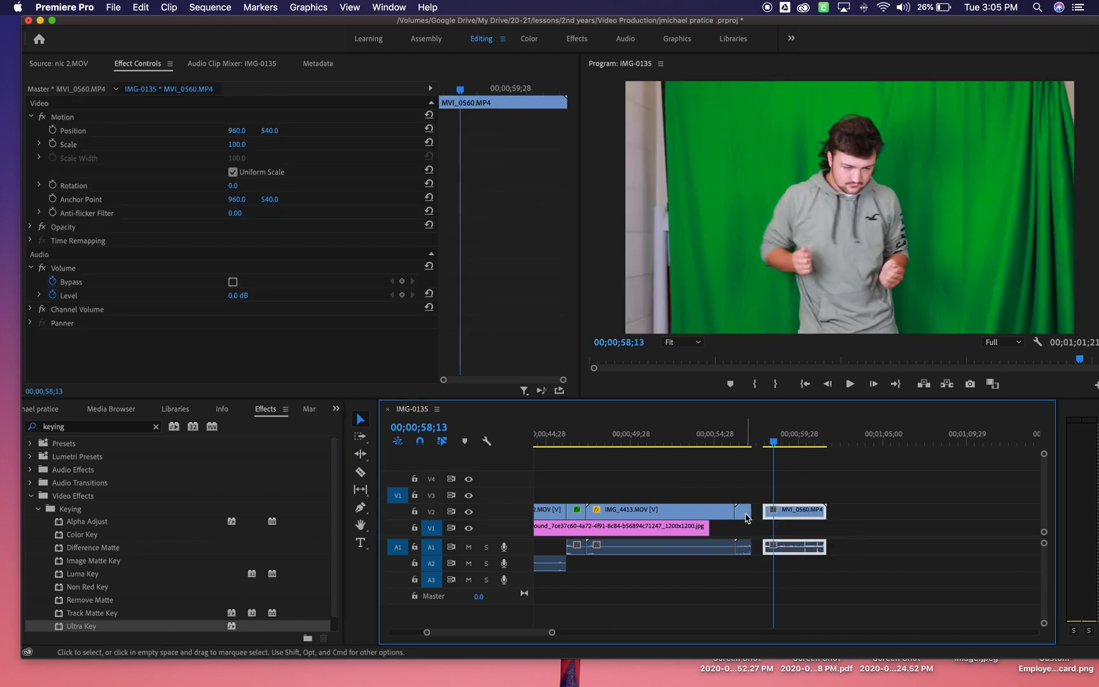
# Step: Slow down the short first section of MVI_0560.MP4 with Speed/Duration so it fills the gap before the second section
pyautogui.moveTo(779, 443)
pyautogui.mouseDown()
pyautogui.moveTo(741, 448)
pyautogui.moveTo(789, 444)
pyautogui.mouseUp()
pyautogui.click(747, 516)
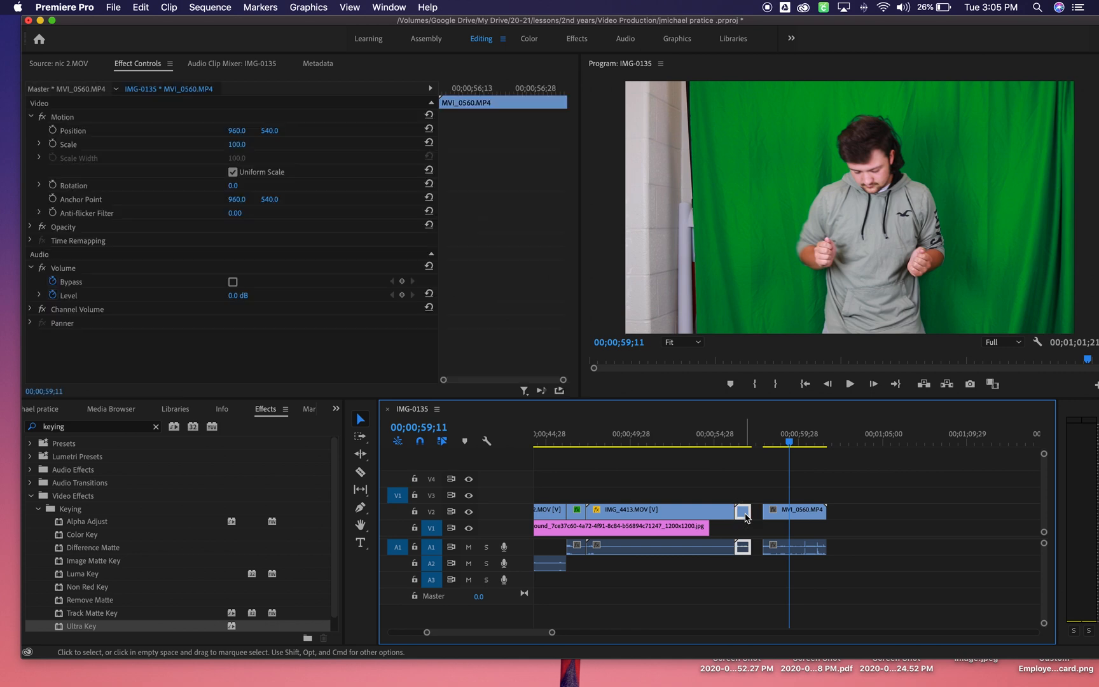
pyautogui.rightClick(745, 517)
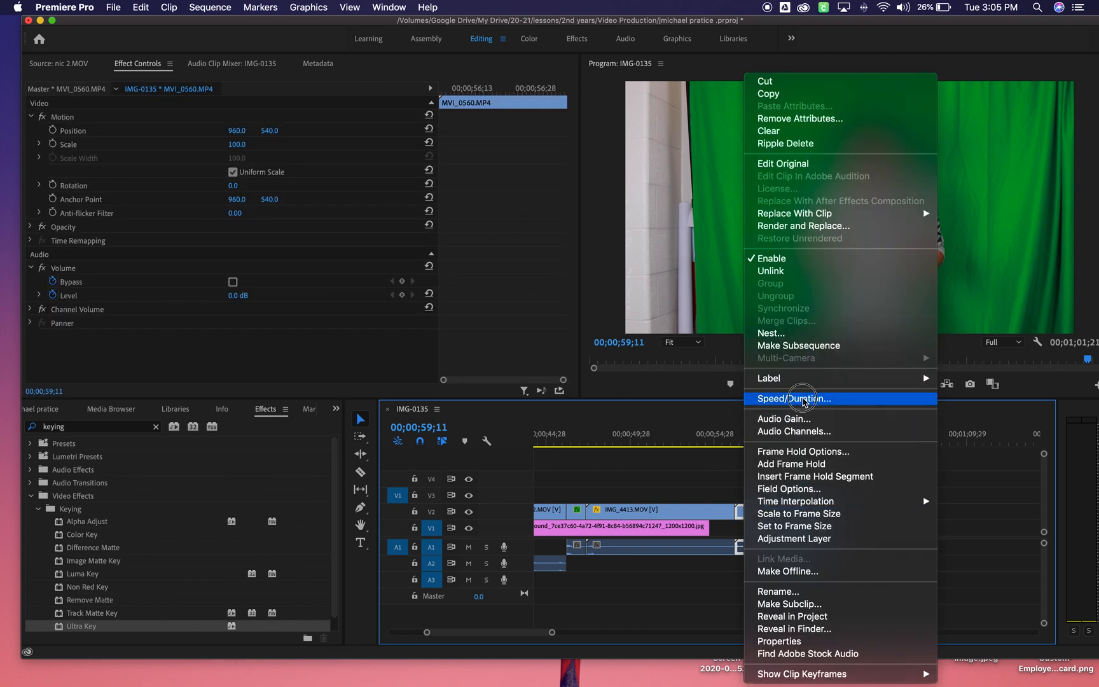
pyautogui.click(803, 398)
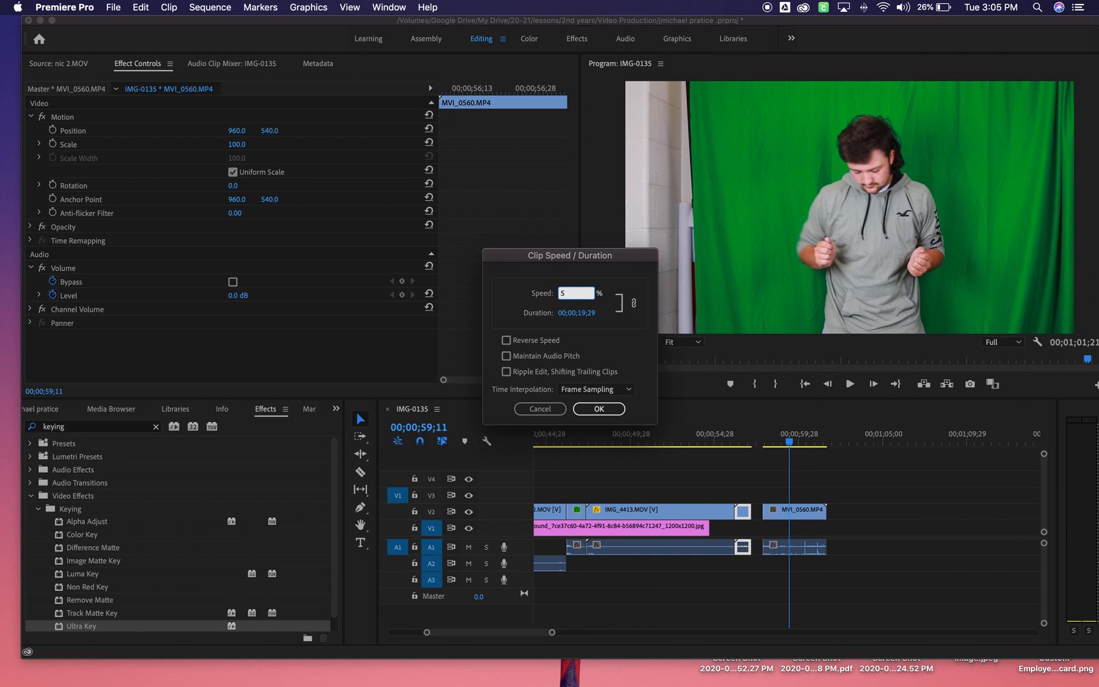
pyautogui.click(596, 409)
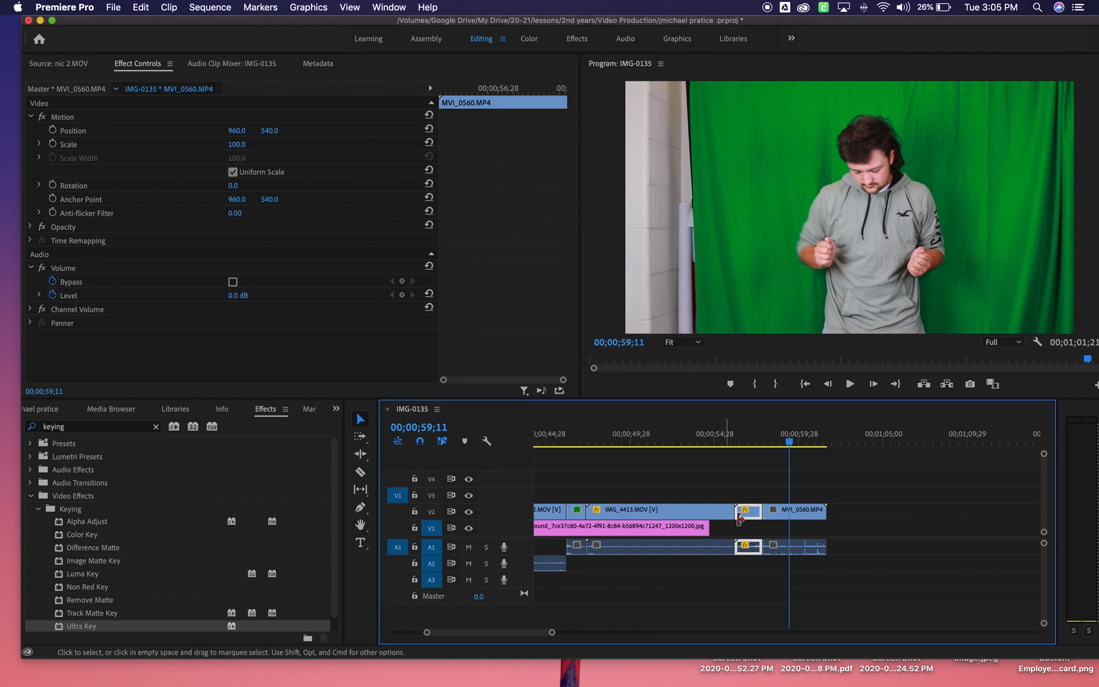
# Step: Play and scrub through the sequence to review the clips up to the MVI_0560.MP4 sections, and save the project
pyautogui.moveTo(790, 441); pyautogui.dragTo(720, 450)
pyautogui.click(850, 384)
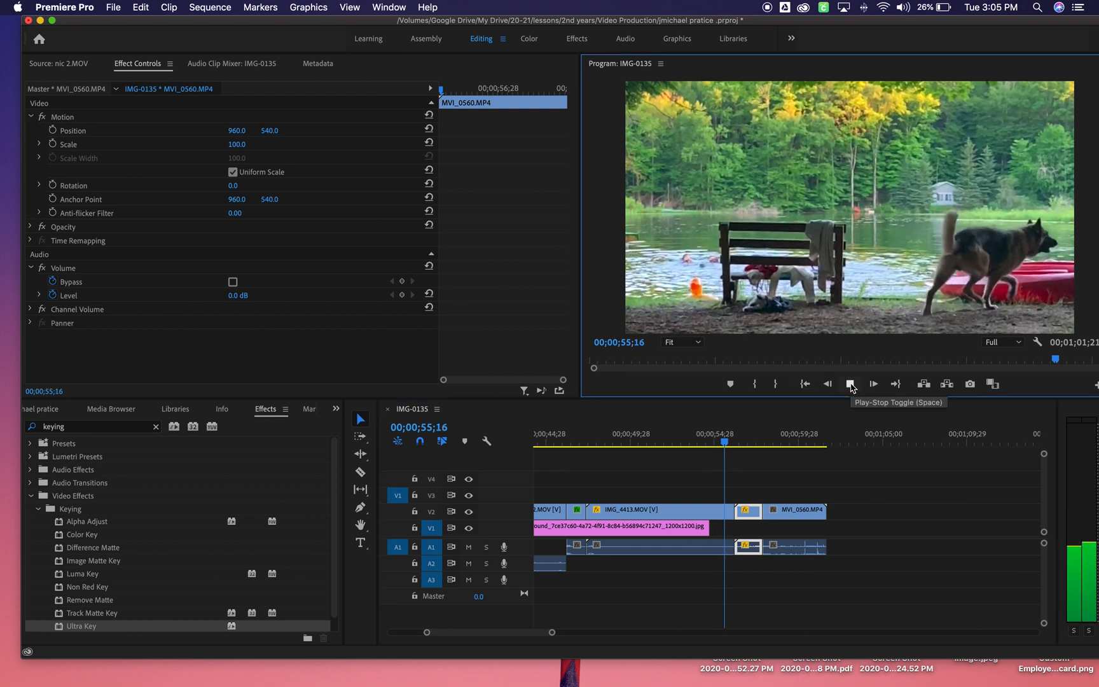
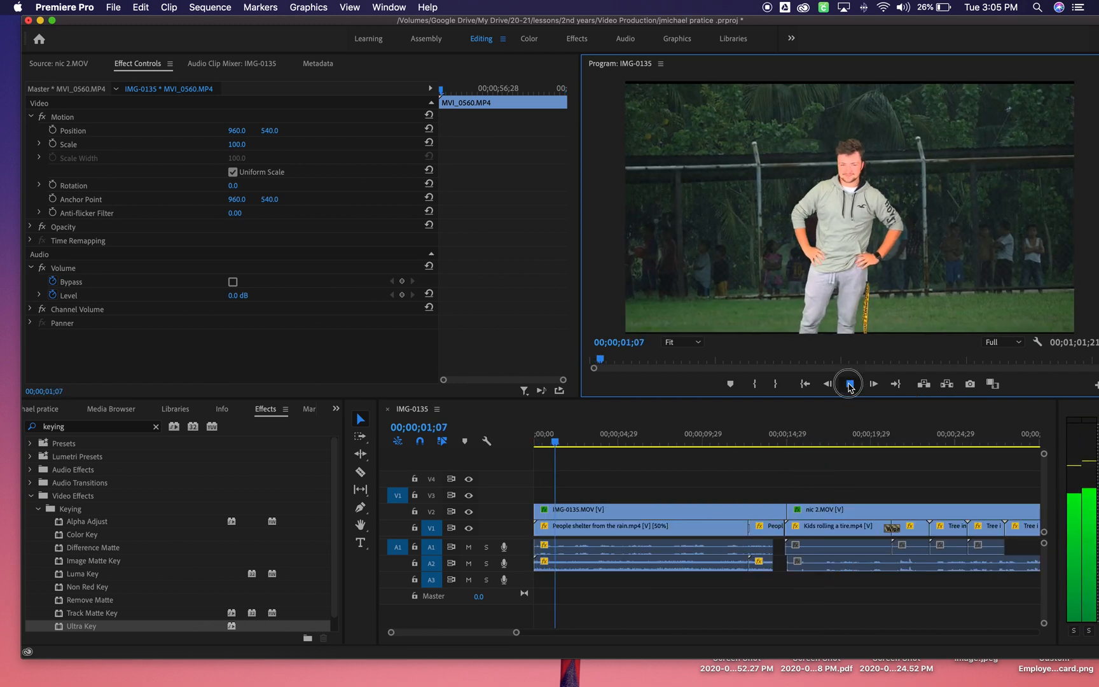
pyautogui.click(850, 384)
pyautogui.moveTo(551, 452); pyautogui.dragTo(915, 445)
pyautogui.moveTo(521, 633); pyautogui.dragTo(606, 631)
pyautogui.moveTo(723, 448)
pyautogui.mouseDown()
pyautogui.moveTo(535, 446)
pyautogui.moveTo(775, 461)
pyautogui.moveTo(841, 449)
pyautogui.moveTo(885, 466)
pyautogui.moveTo(633, 461)
pyautogui.moveTo(728, 461)
pyautogui.mouseUp()
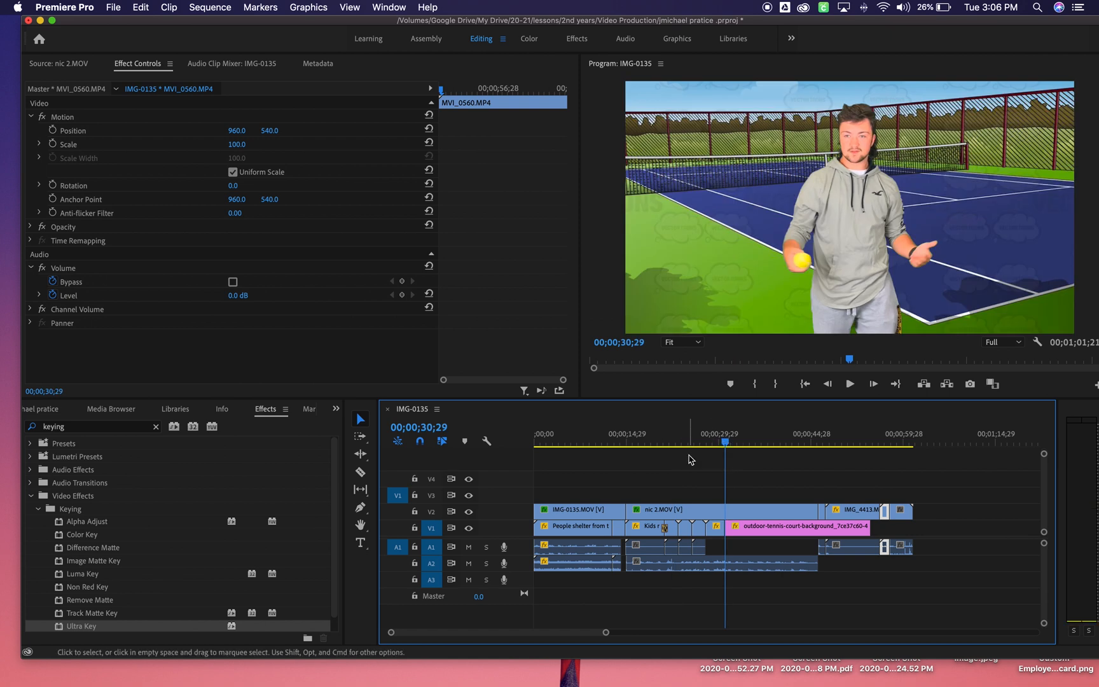
pyautogui.moveTo(728, 447); pyautogui.dragTo(896, 458)
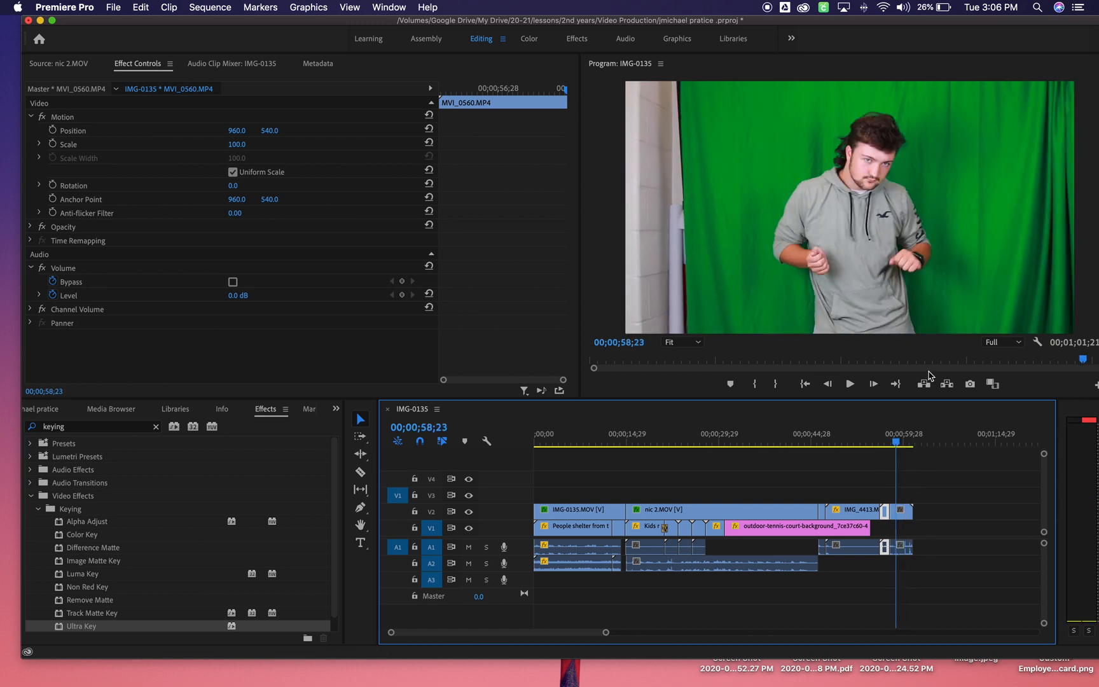
pyautogui.moveTo(900, 444); pyautogui.dragTo(705, 428)
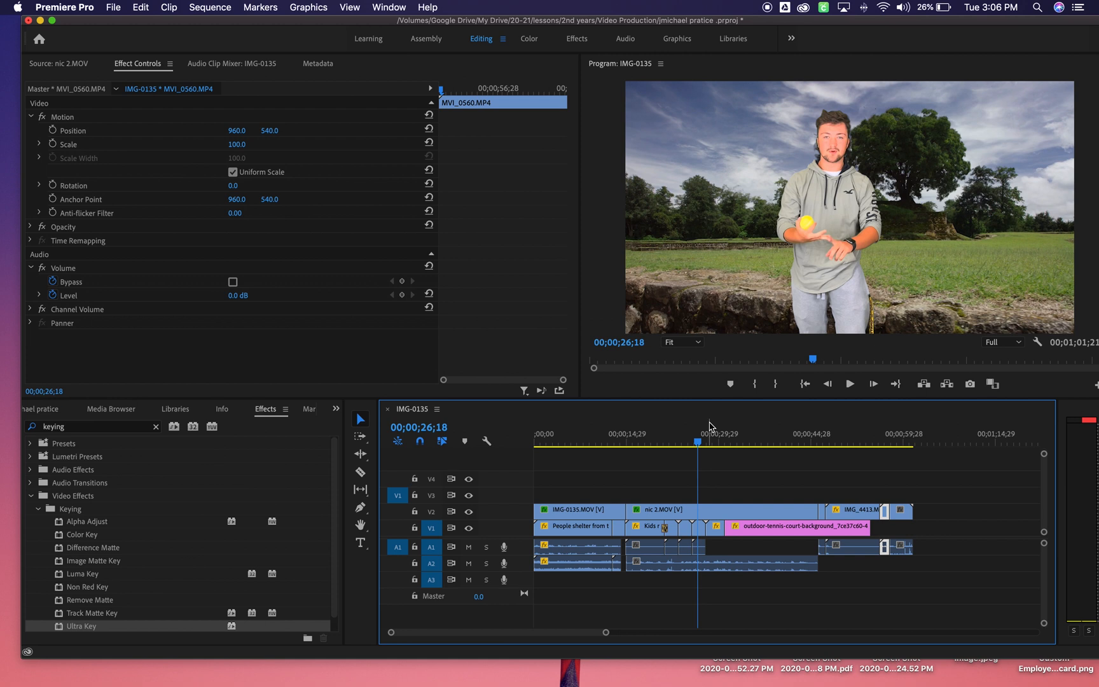
pyautogui.press('super+s')
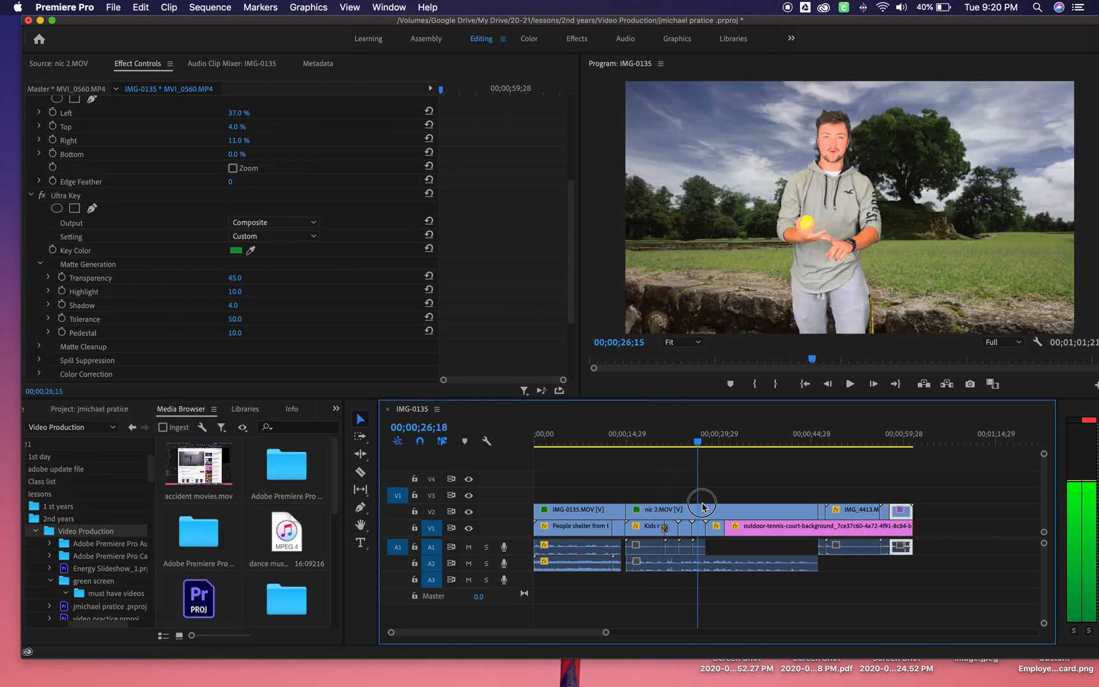
pyautogui.moveTo(702, 505); pyautogui.dragTo(899, 448)
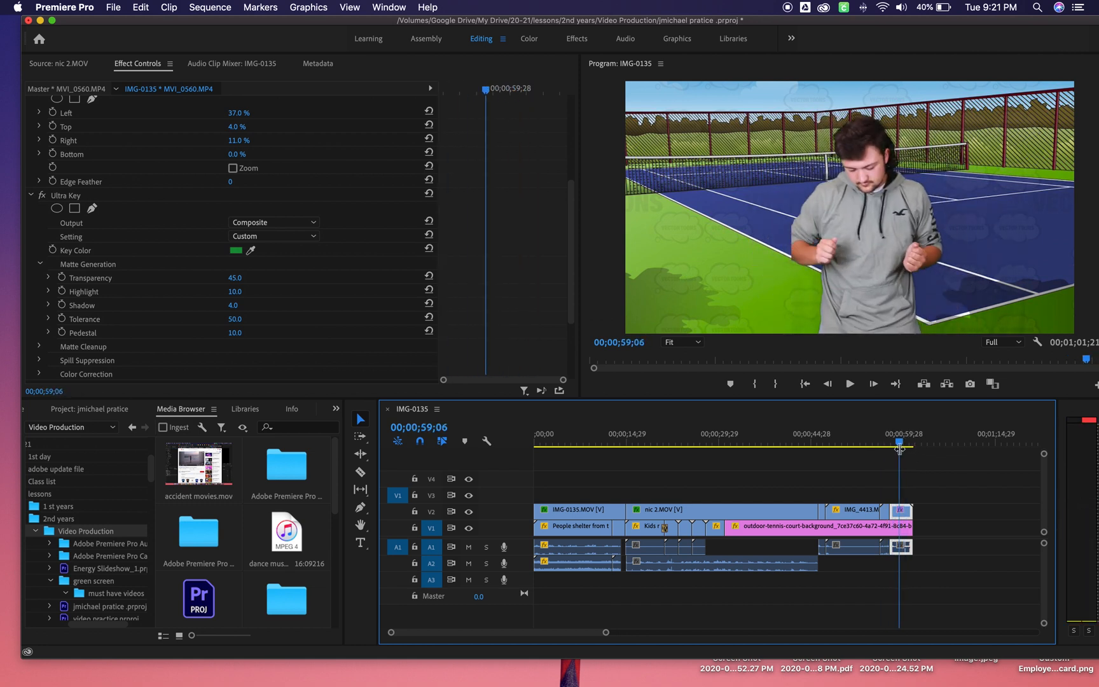
pyautogui.moveTo(903, 447)
pyautogui.mouseDown()
pyautogui.moveTo(810, 437)
pyautogui.moveTo(903, 439)
pyautogui.moveTo(888, 437)
pyautogui.mouseUp()
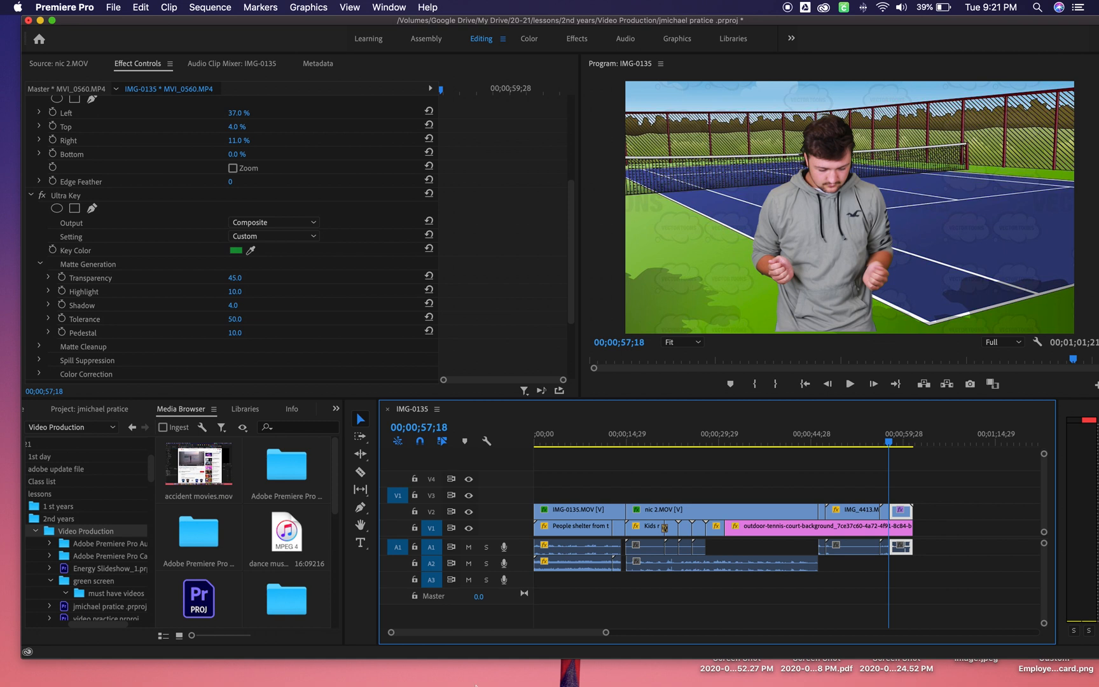
# Step: View the Upbeat Summer Dance video in Chrome and the New Audio Recording option in QuickTime Player, and return to Premiere Pro
pyautogui.moveTo(496, 678)
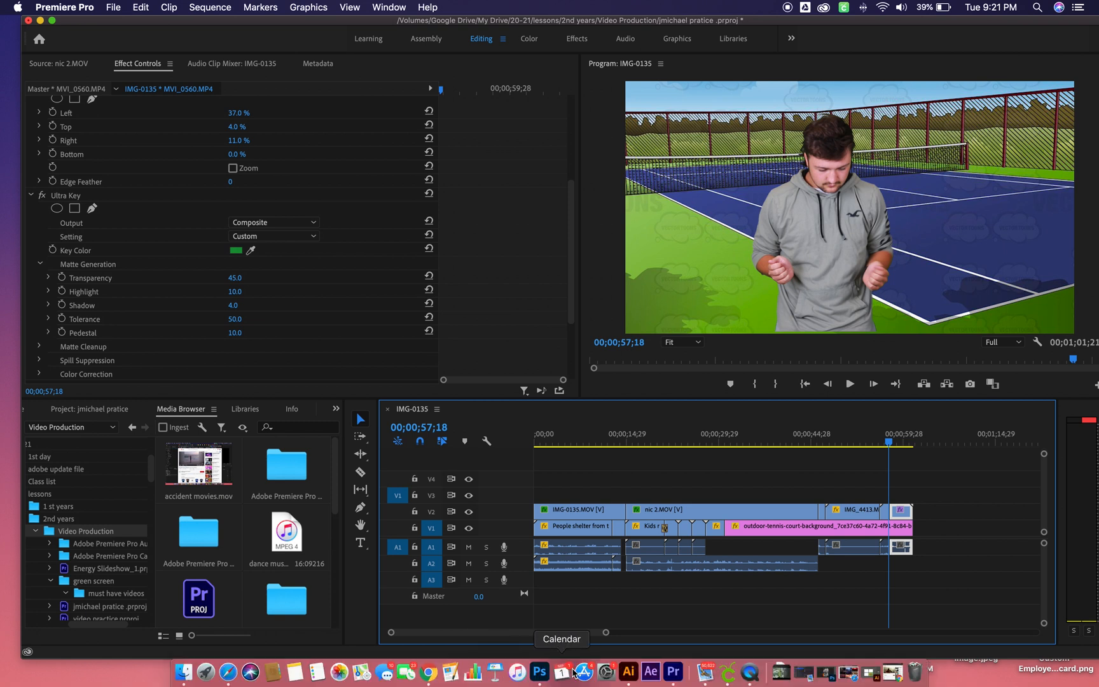
pyautogui.click(430, 672)
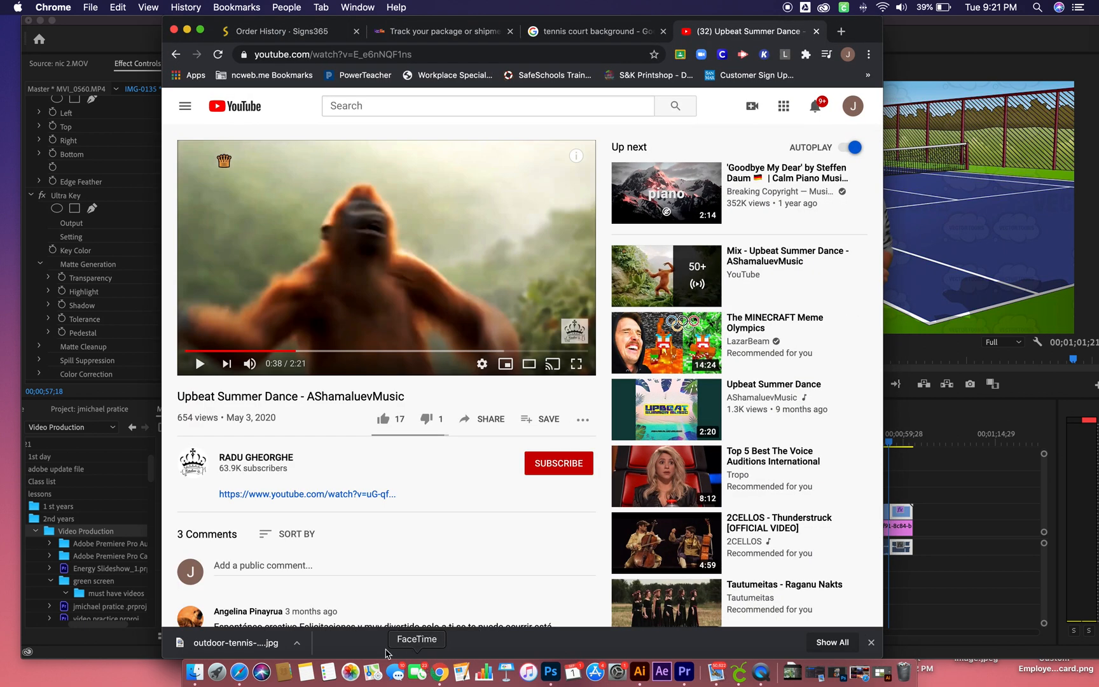
pyautogui.moveTo(762, 684)
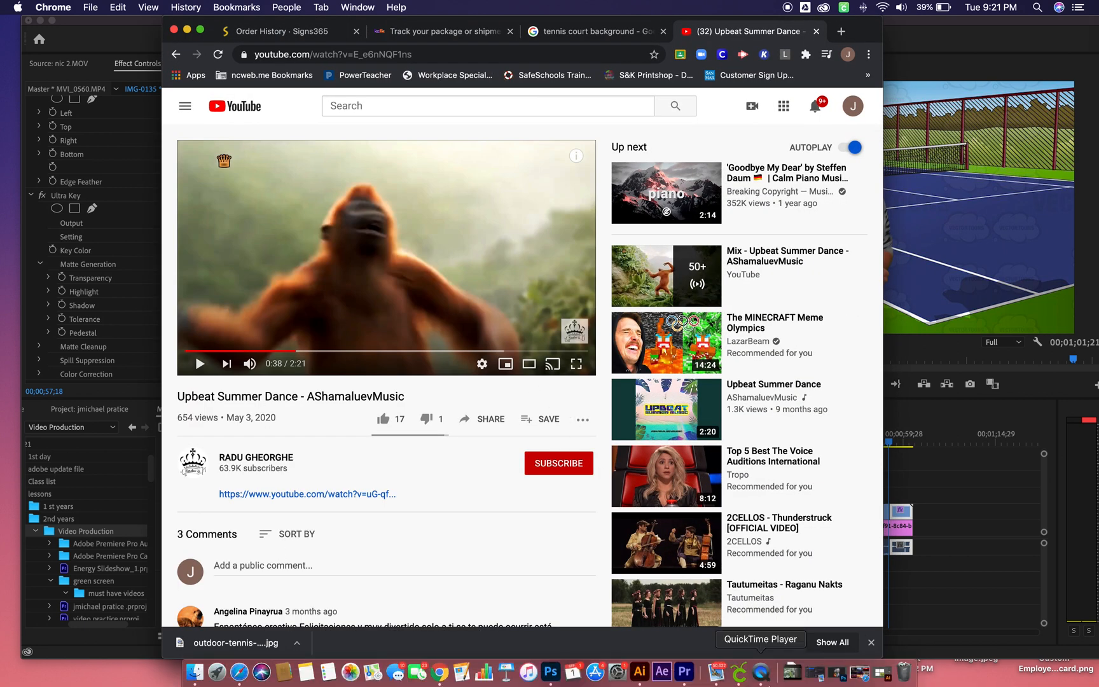
pyautogui.click(768, 680)
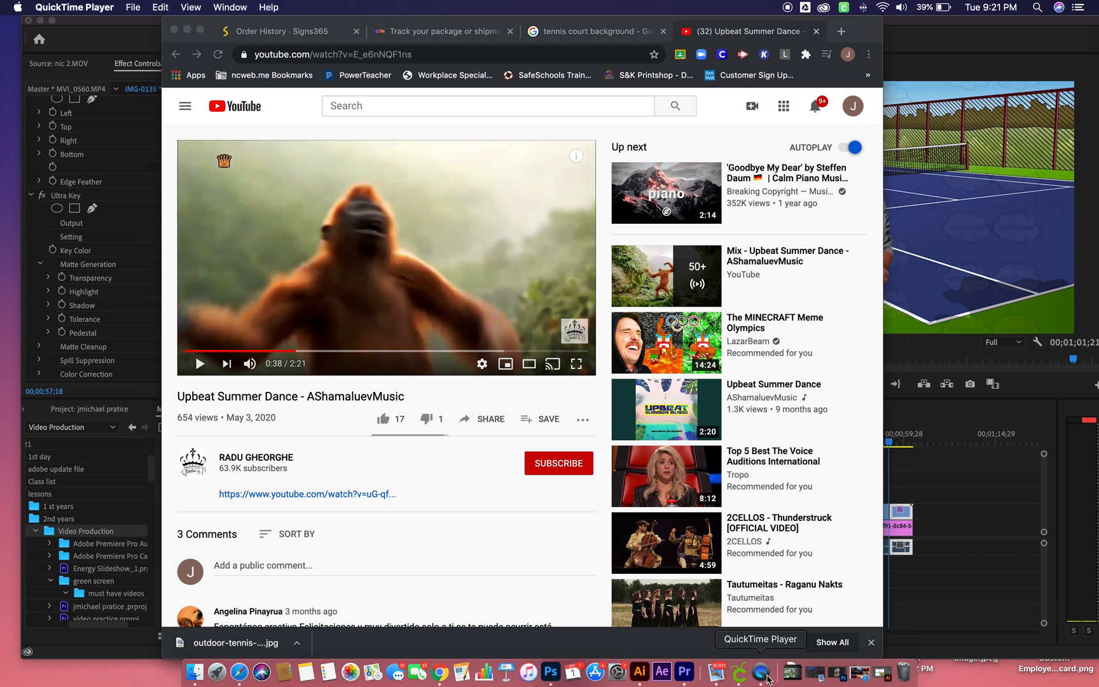
pyautogui.click(130, 8)
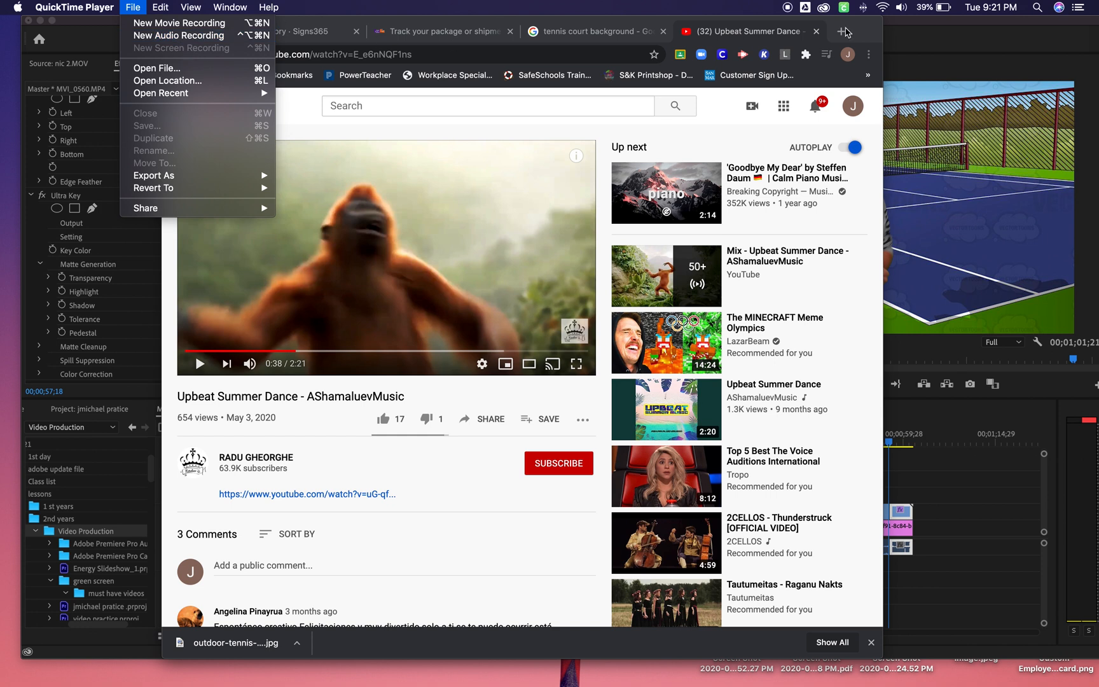
pyautogui.click(210, 35)
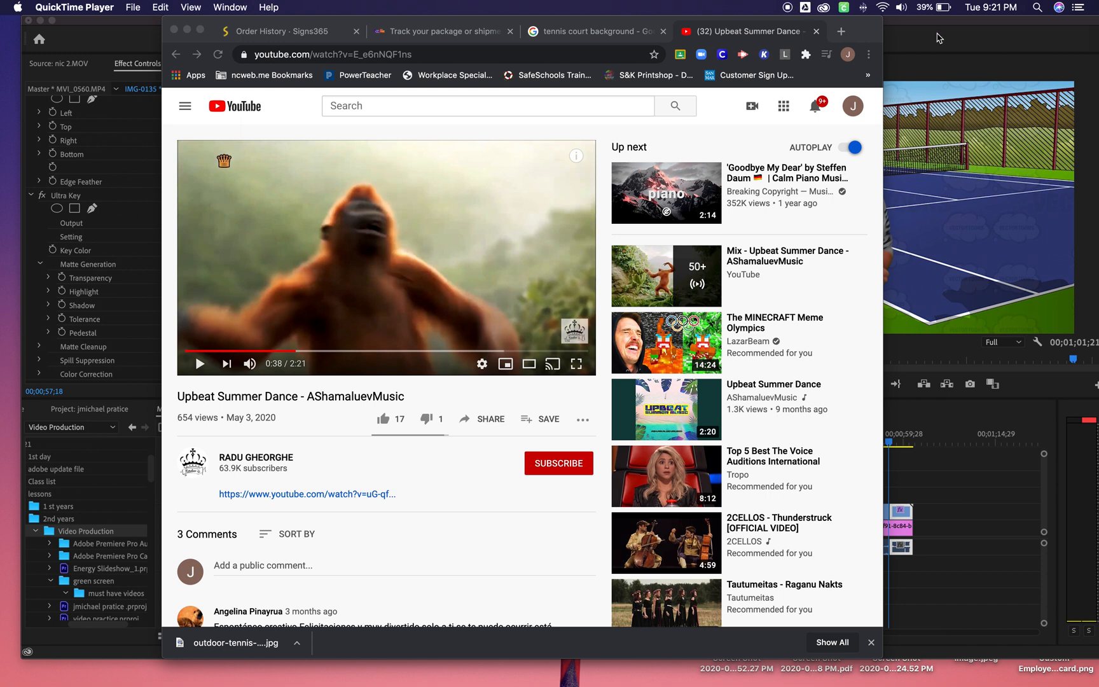
pyautogui.click(866, 29)
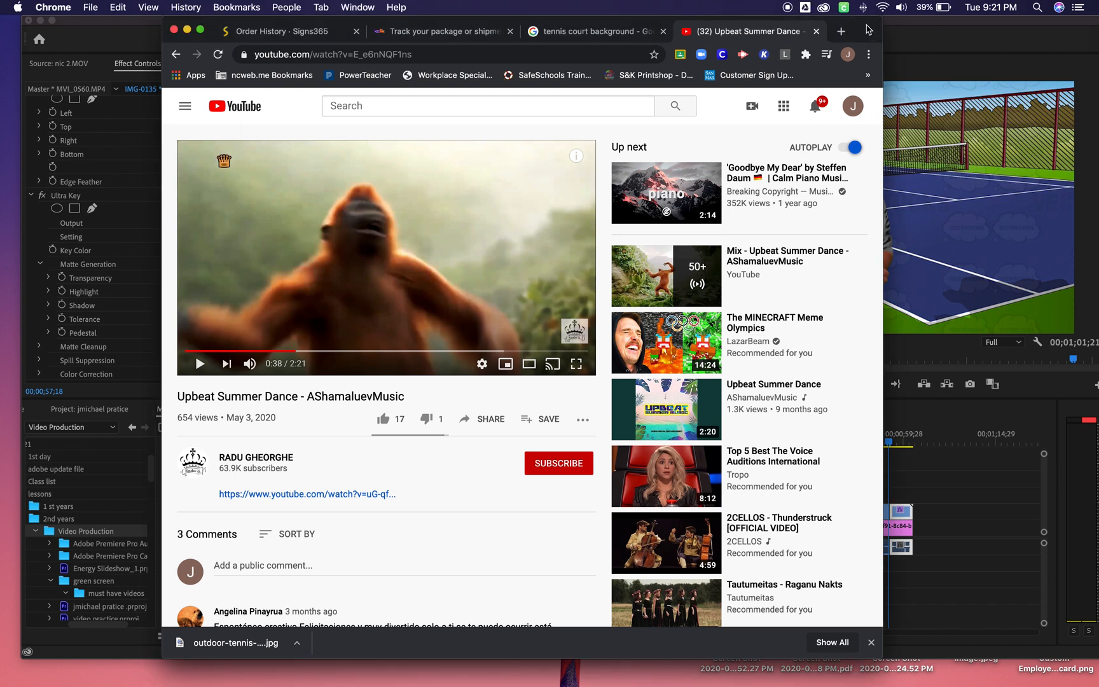
pyautogui.click(191, 30)
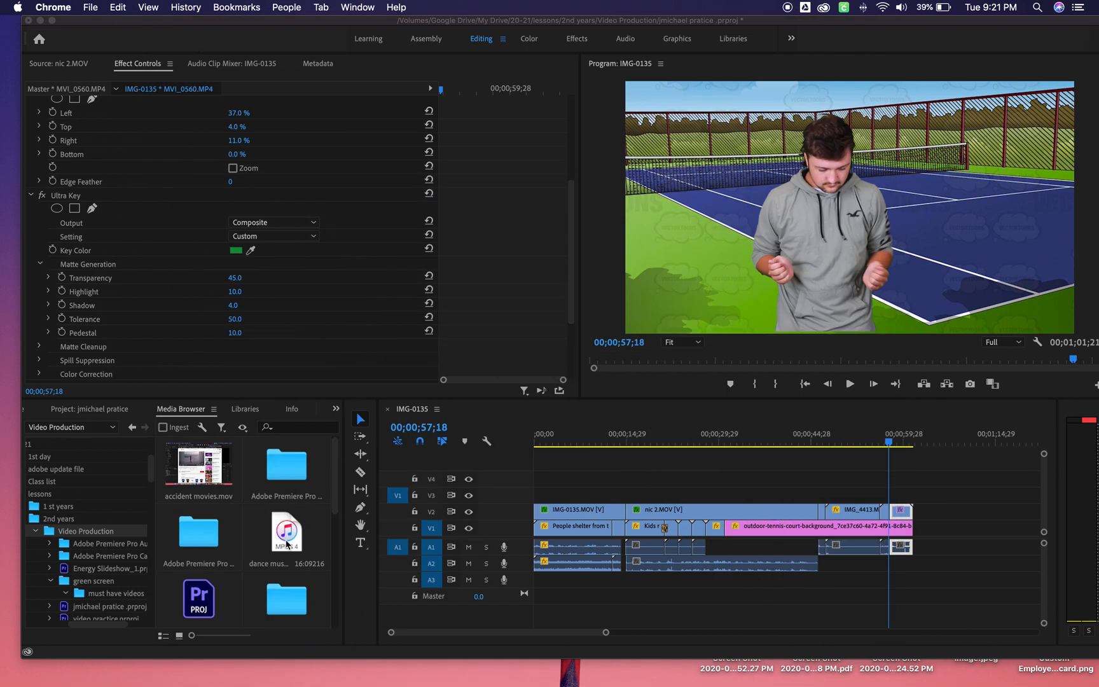
# Step: Add dance music.m4a to track A2 directly after the nic 2.MOV audio and trim its end to match the end of MVI_0560.MP4
pyautogui.click(286, 544)
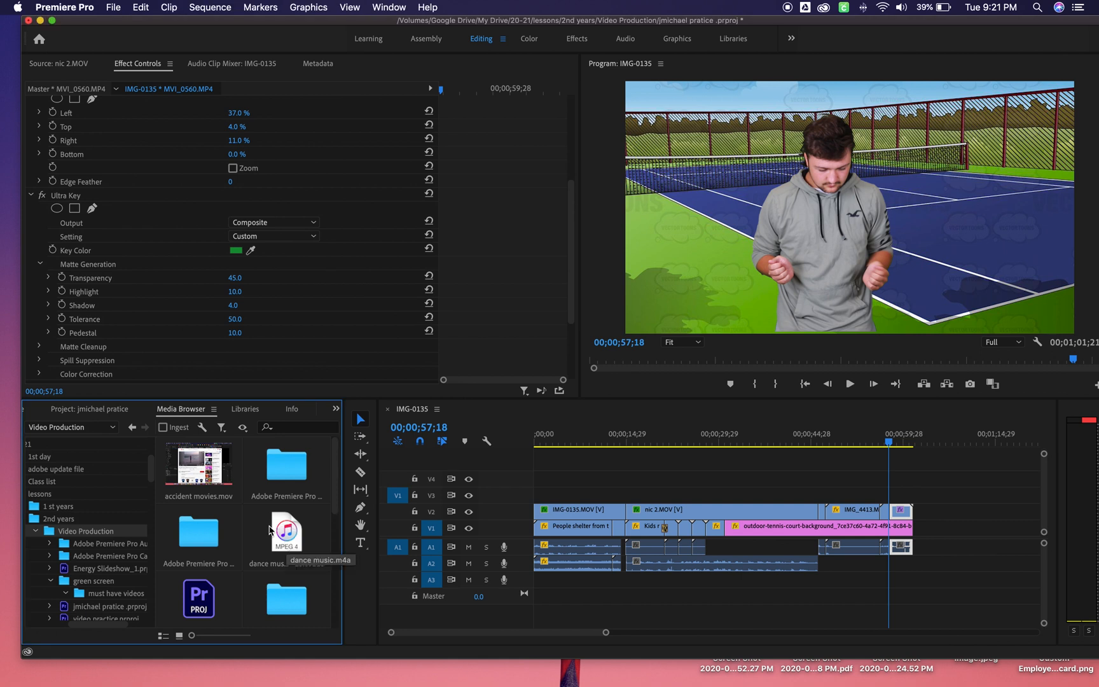
pyautogui.click(281, 528)
pyautogui.moveTo(281, 528); pyautogui.dragTo(820, 564)
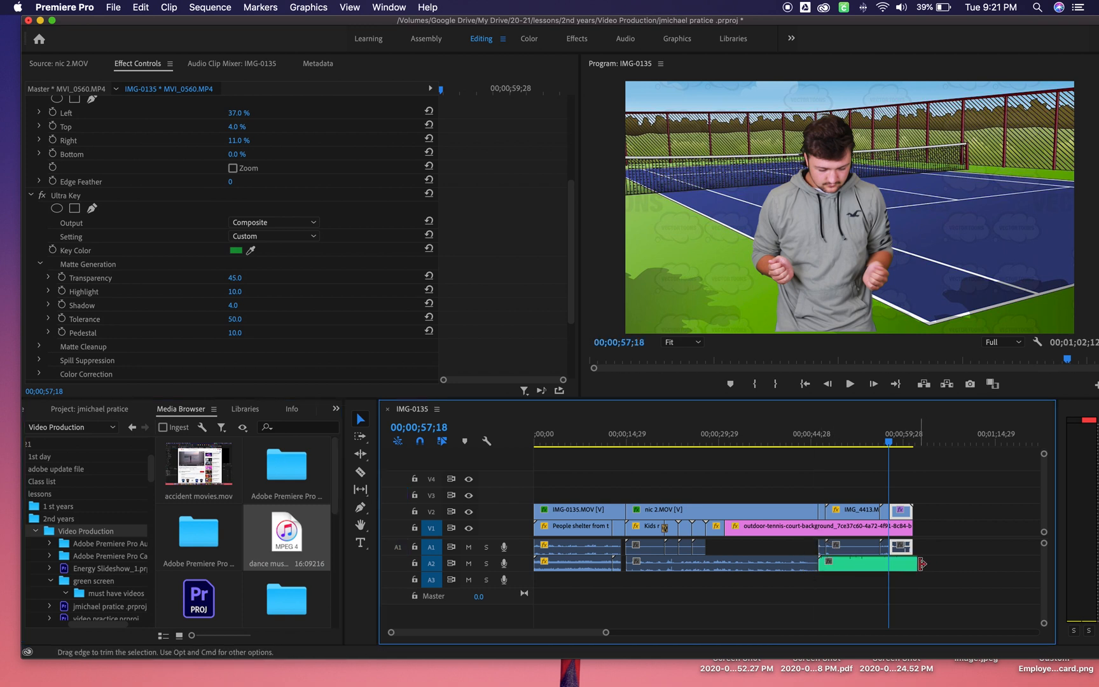
pyautogui.moveTo(913, 563); pyautogui.dragTo(912, 563)
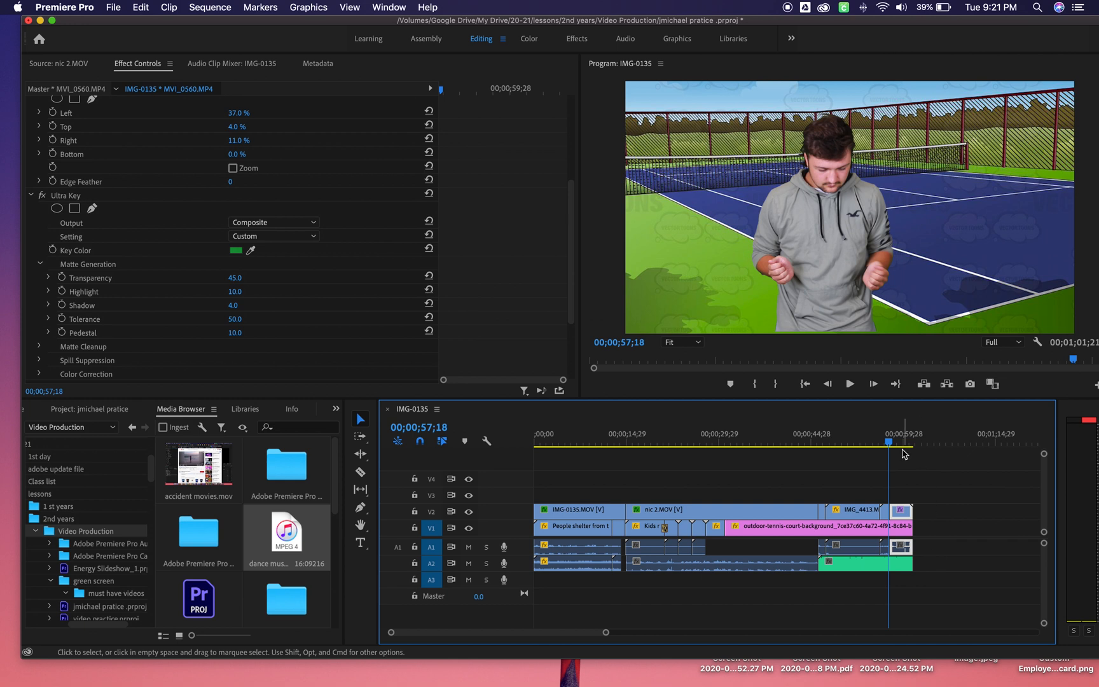
# Step: Play the sequence from about 39 seconds through the dance music, and return the playhead to about 00;00;48;14
pyautogui.moveTo(894, 439); pyautogui.dragTo(779, 440)
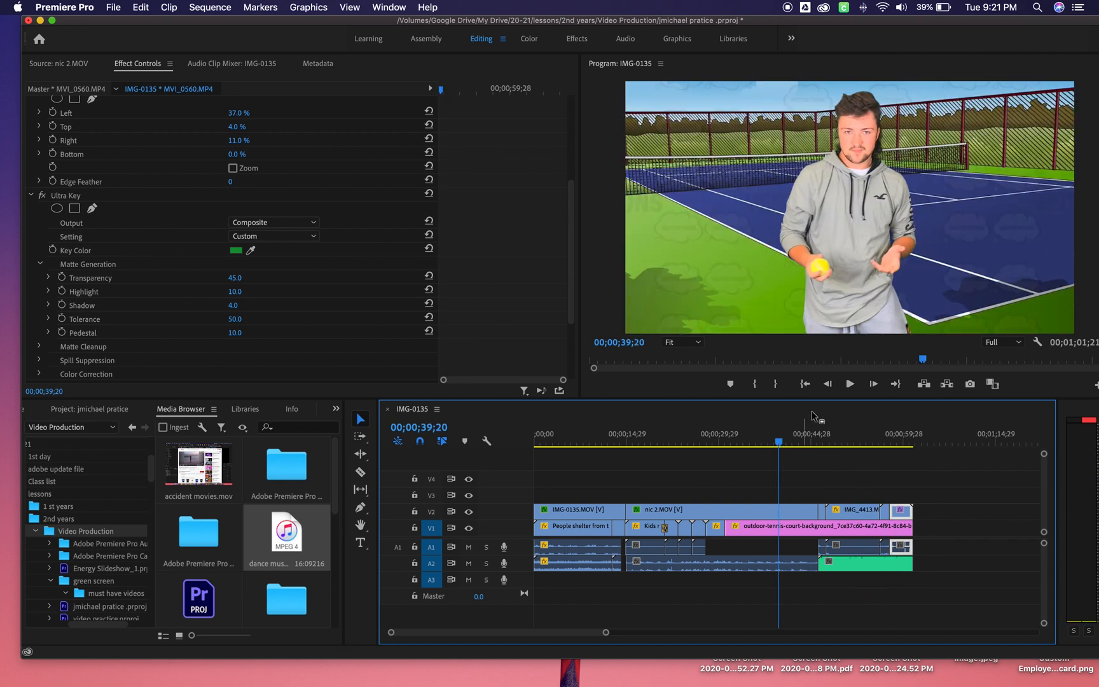
pyautogui.click(850, 384)
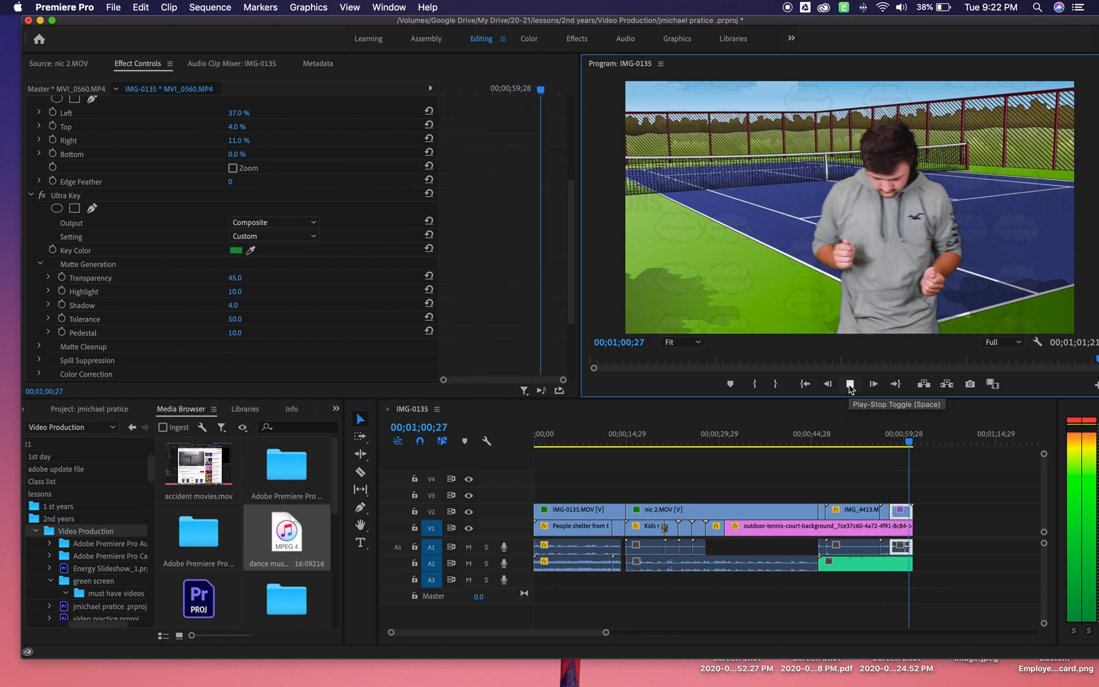
pyautogui.click(849, 384)
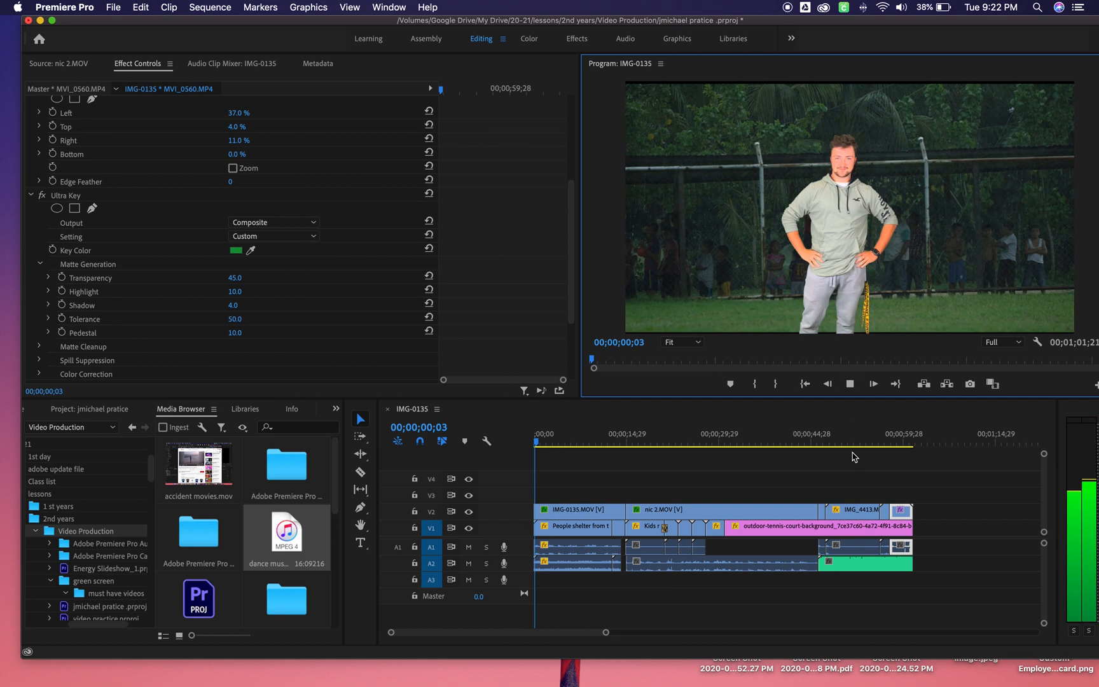
pyautogui.click(837, 442)
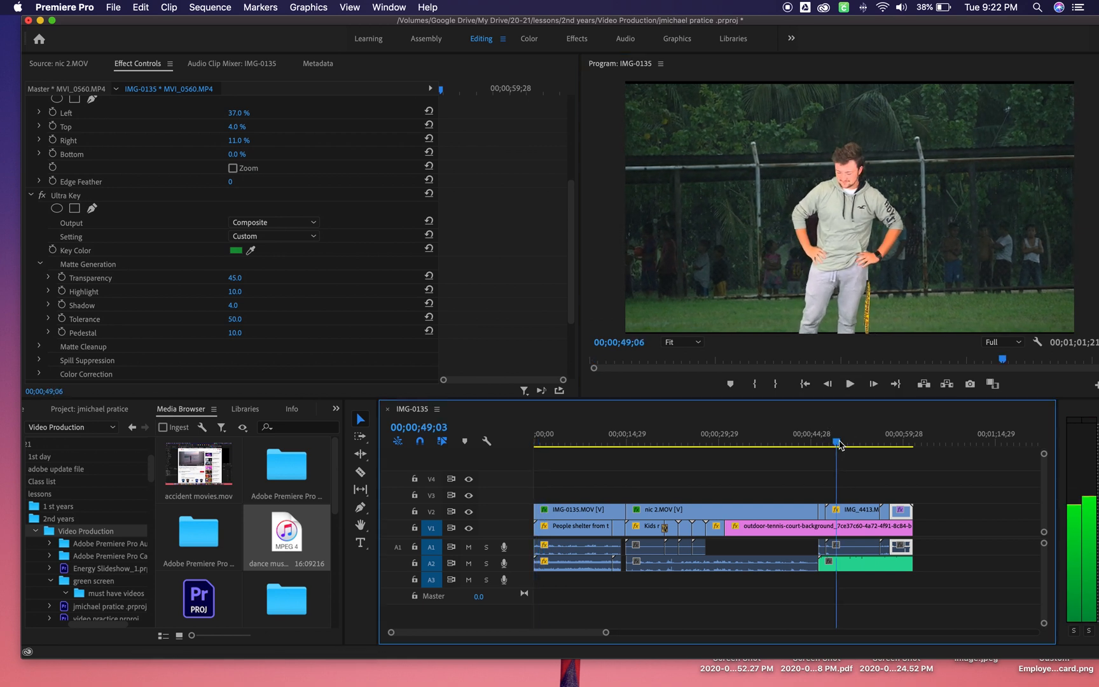
pyautogui.moveTo(838, 443)
pyautogui.mouseDown()
pyautogui.moveTo(817, 447)
pyautogui.moveTo(832, 443)
pyautogui.mouseUp()
# Step: Set the audio volume level of the long nic 2.MOV clip to 15.0 dB and play through the clip
pyautogui.click(745, 565)
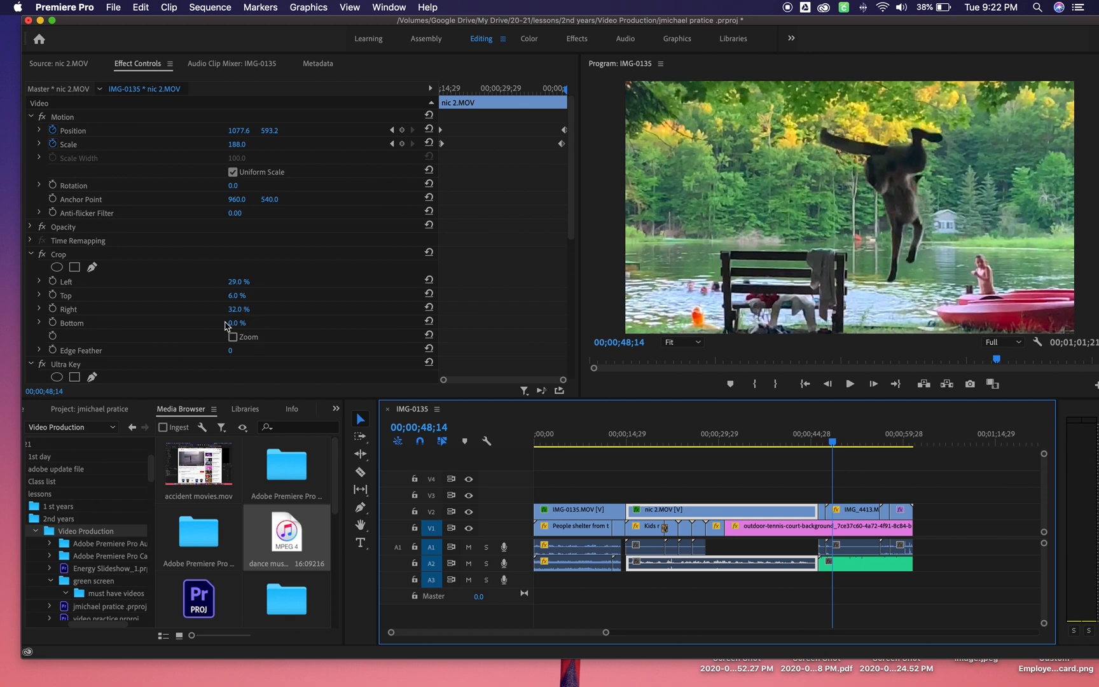
pyautogui.scroll(-10, 187, 316)
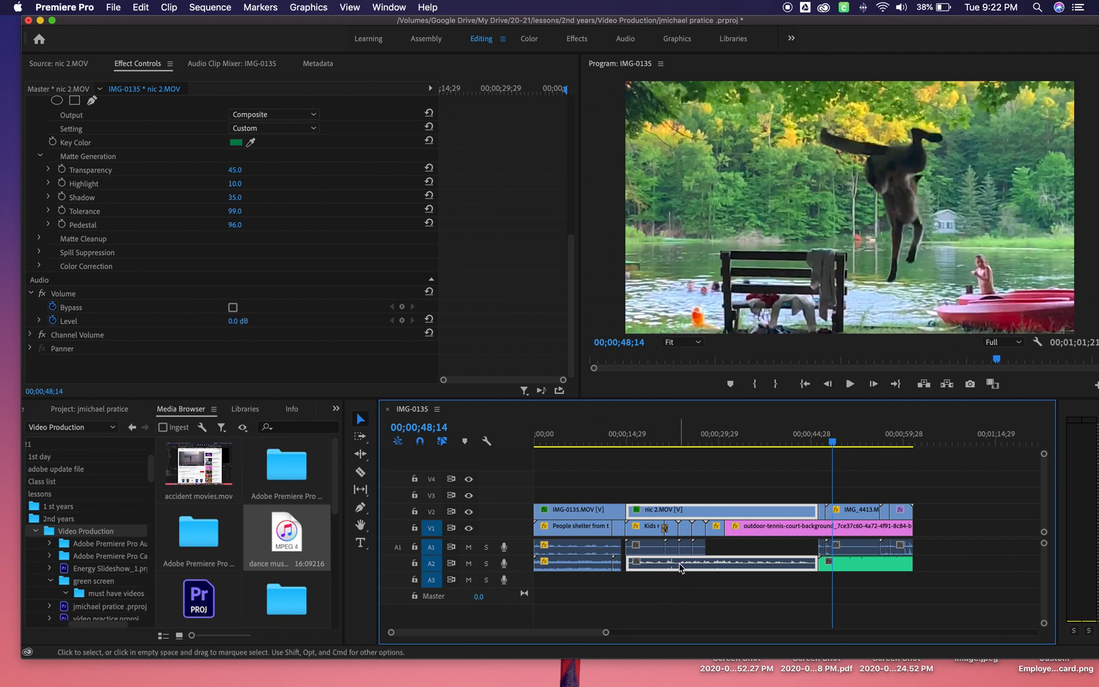
pyautogui.click(236, 321)
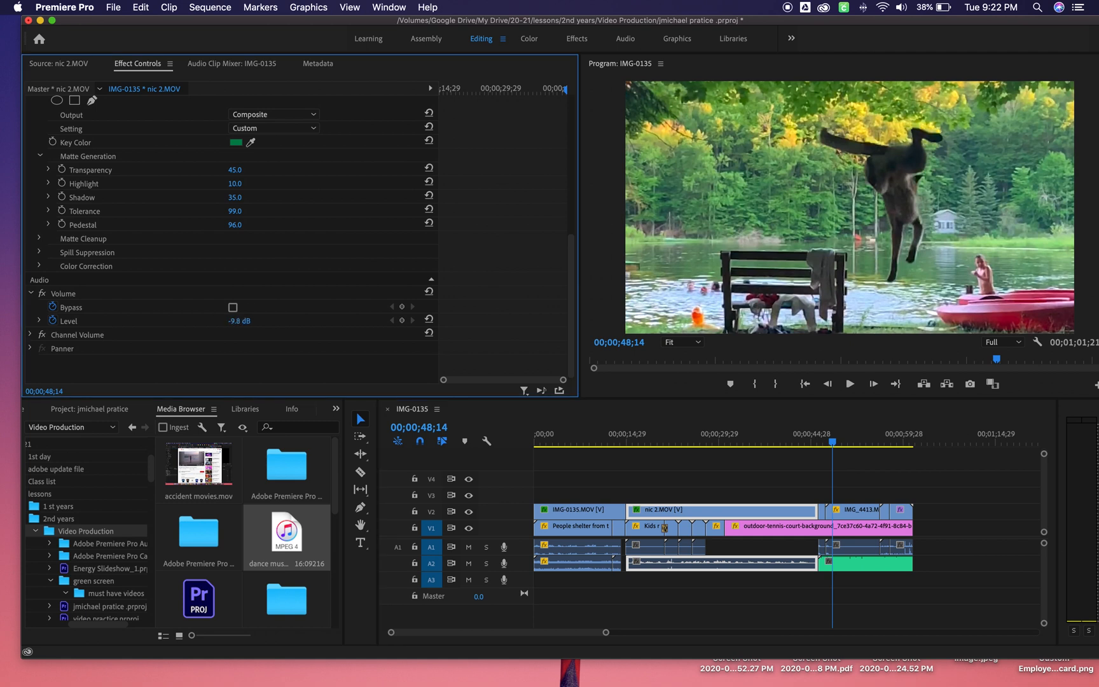
pyautogui.click(326, 333)
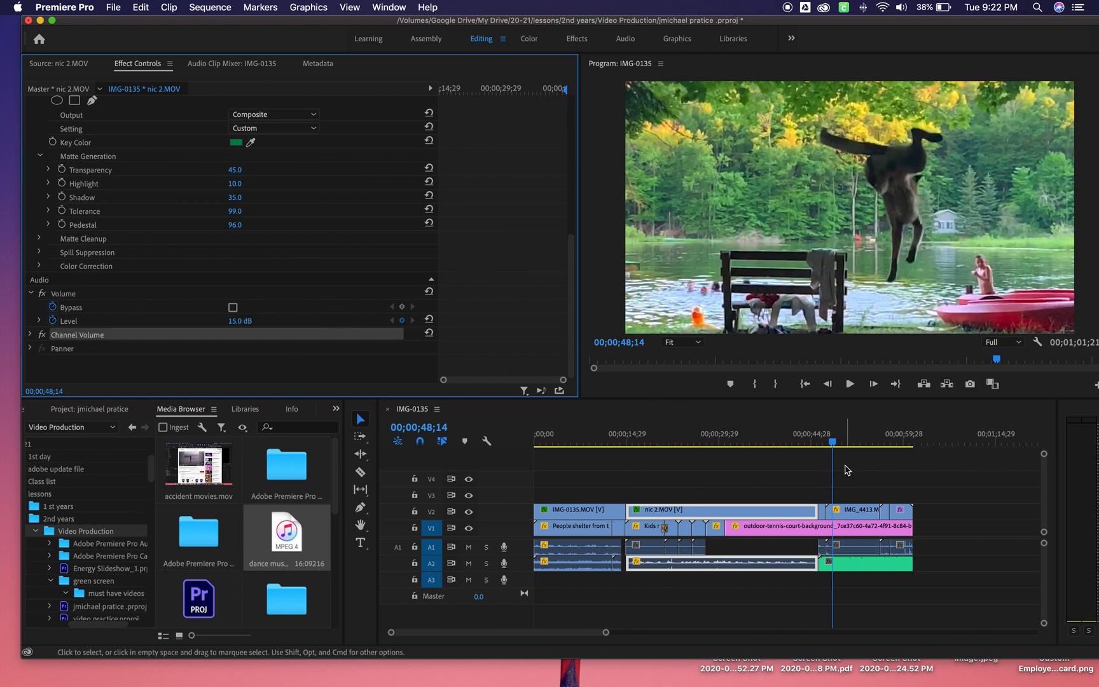
pyautogui.moveTo(832, 439); pyautogui.dragTo(640, 439)
pyautogui.click(849, 383)
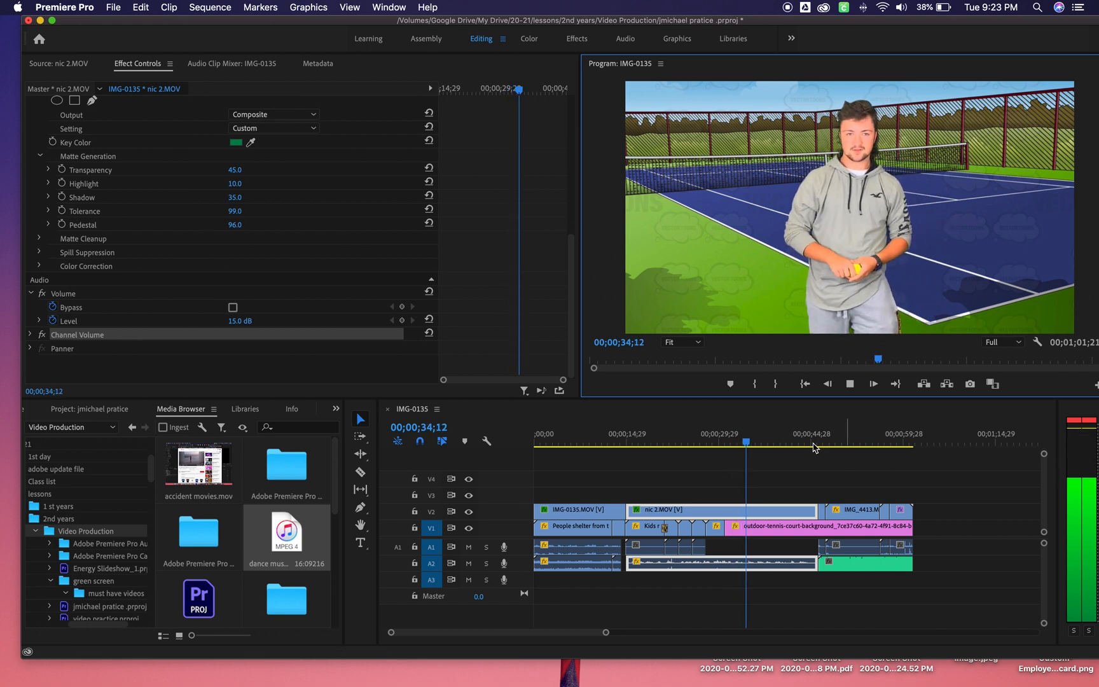
pyautogui.moveTo(795, 445)
pyautogui.mouseDown()
pyautogui.moveTo(827, 453)
pyautogui.moveTo(801, 448)
pyautogui.mouseUp()
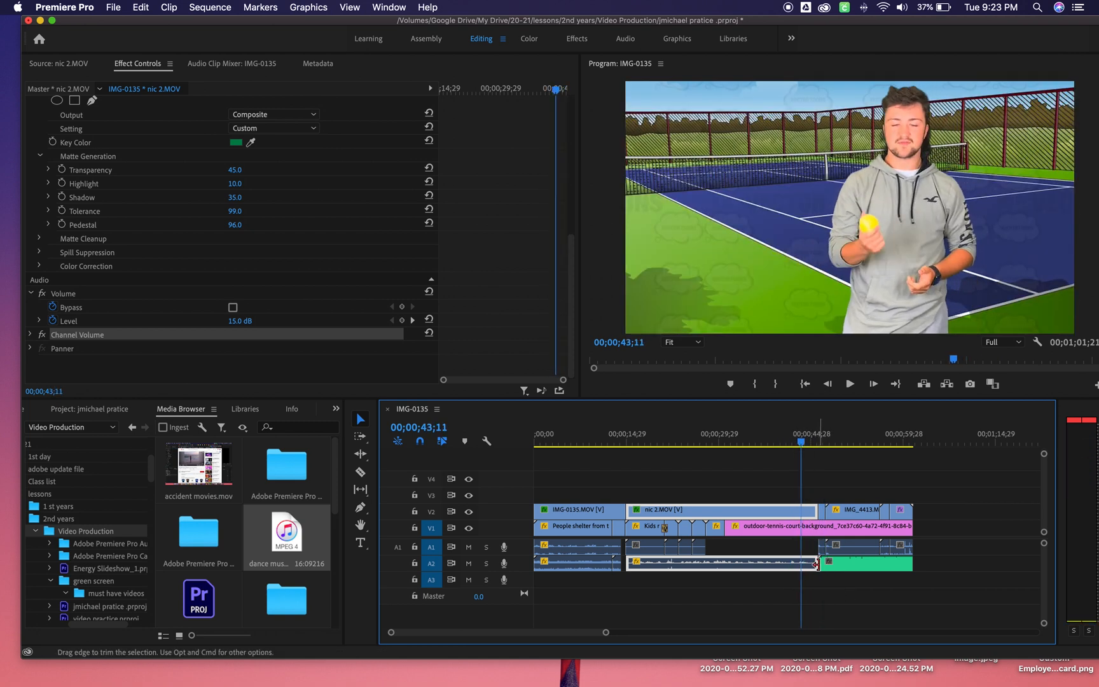
# Step: Trim the start of dance music.m4a to begin at about 48 seconds in the sequence and play across its start
pyautogui.moveTo(820, 564); pyautogui.dragTo(832, 564)
pyautogui.click(846, 568)
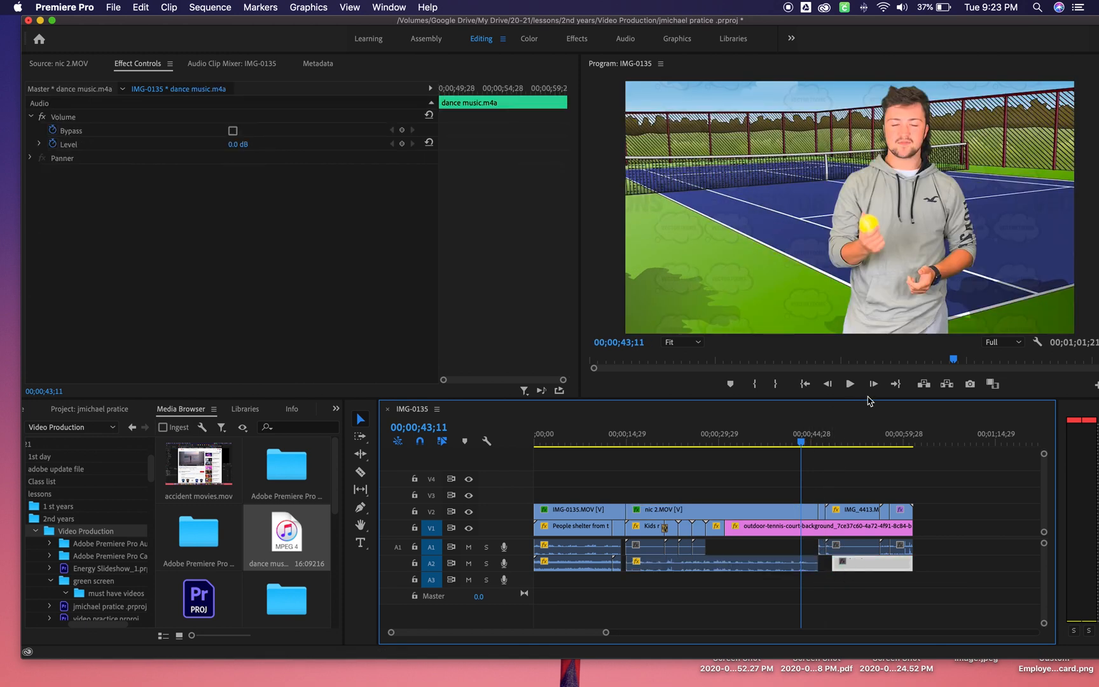
pyautogui.click(852, 384)
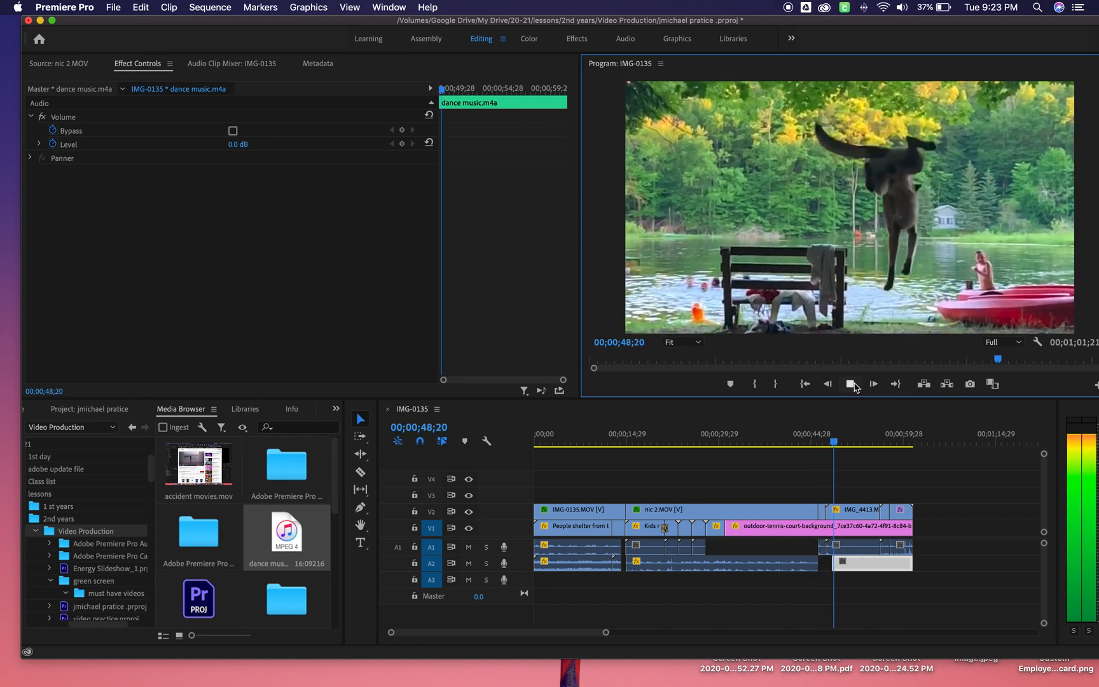
# Step: Stop playback and extend the start of dance music.m4a back to the end of the nic 2.MOV audio
pyautogui.click(852, 384)
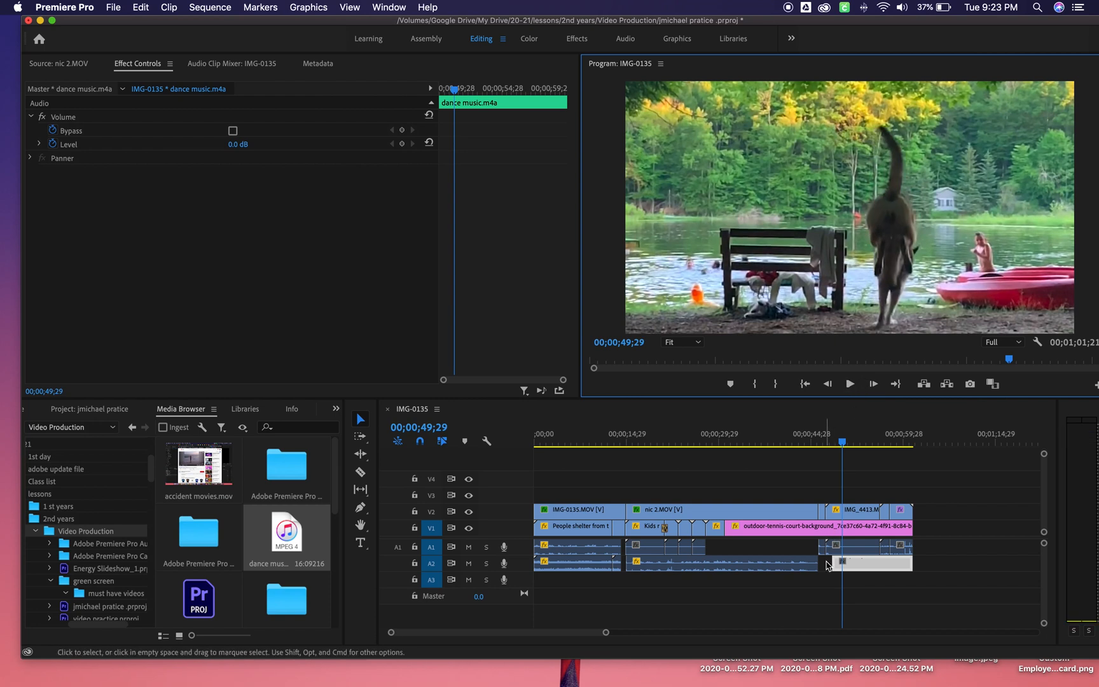
pyautogui.moveTo(826, 561); pyautogui.dragTo(825, 563)
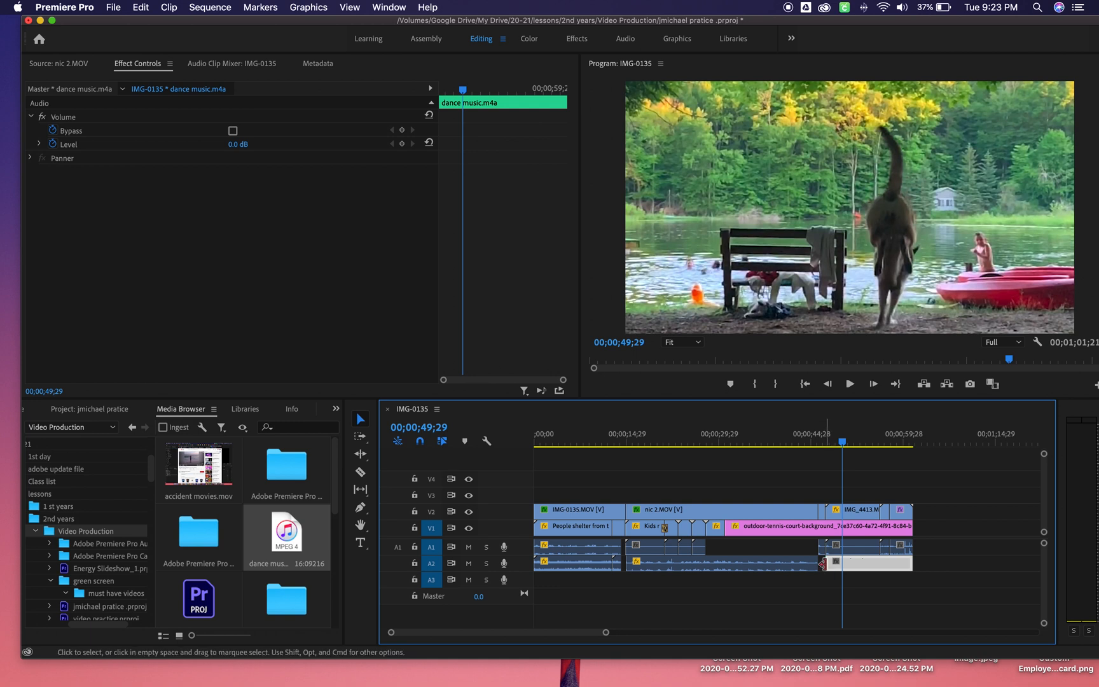
pyautogui.moveTo(825, 562); pyautogui.dragTo(818, 562)
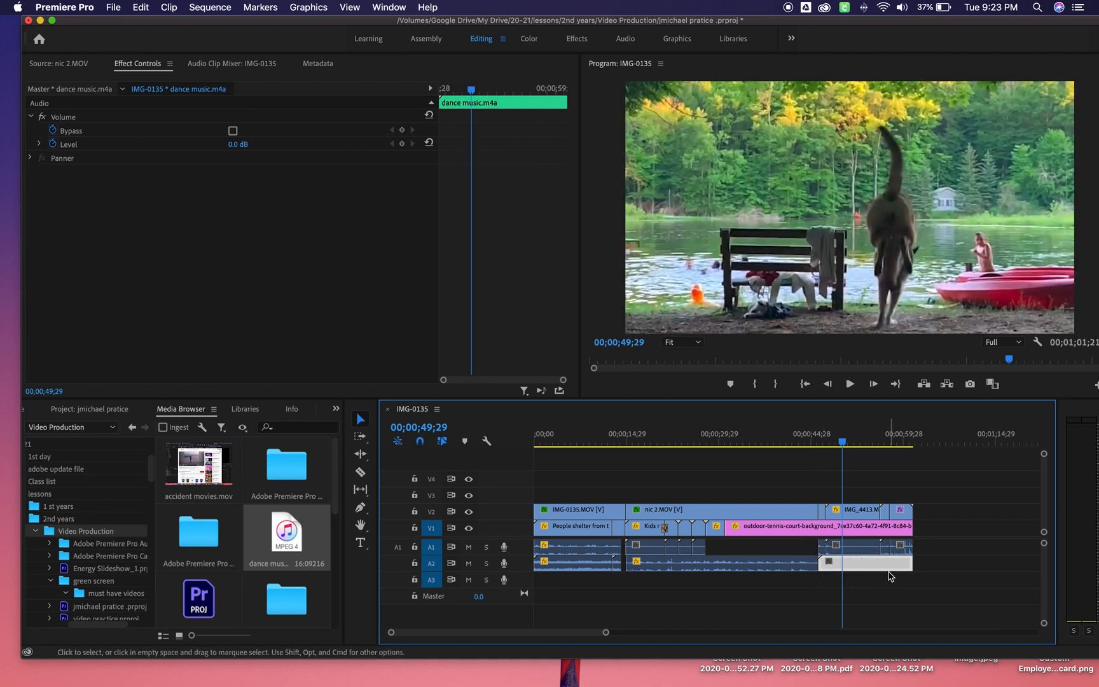
# Step: Set the volume level of dance music.m4a to -3.8 dB with level keyframing off
pyautogui.click(40, 145)
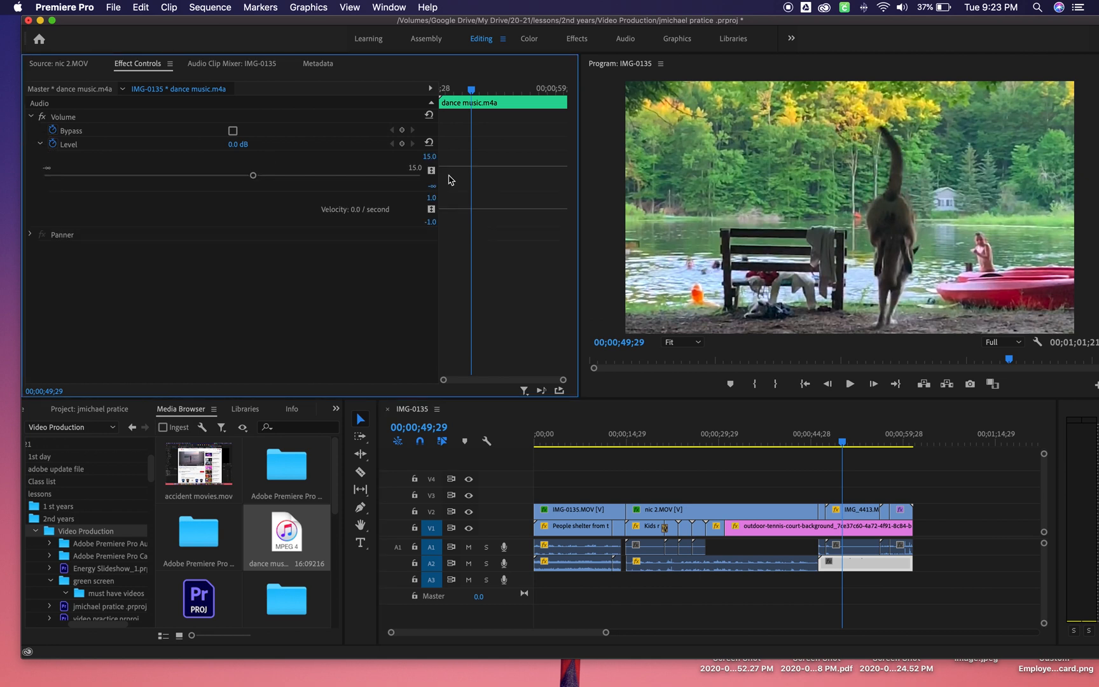
pyautogui.moveTo(472, 92); pyautogui.dragTo(446, 88)
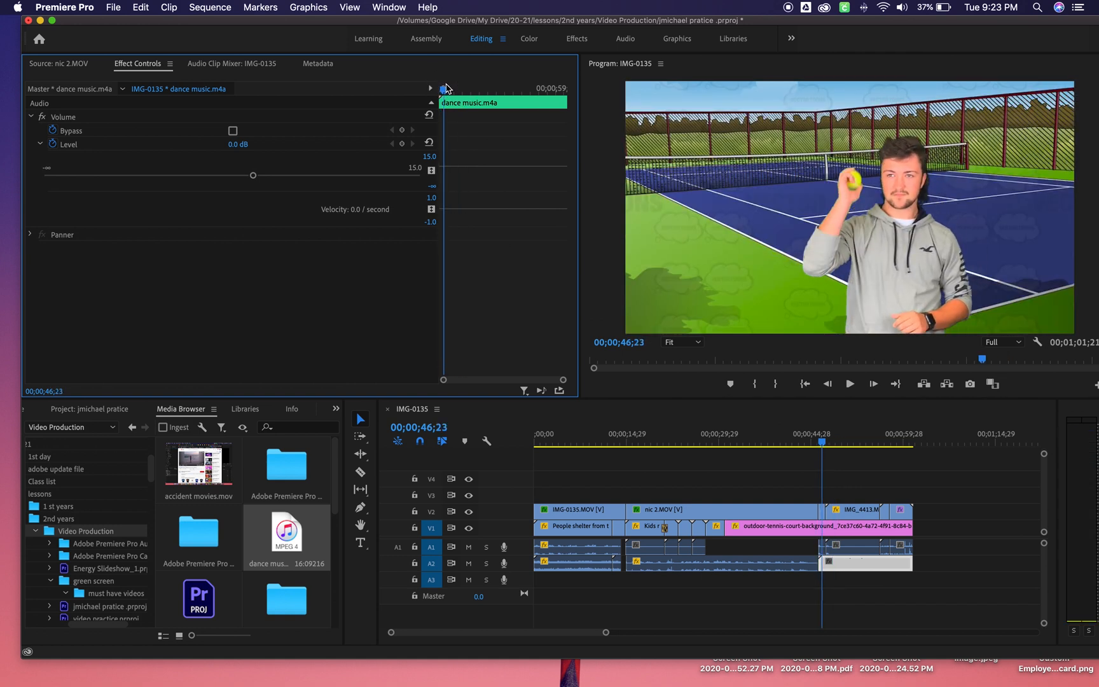
pyautogui.moveTo(447, 92); pyautogui.dragTo(443, 91)
pyautogui.click(52, 145)
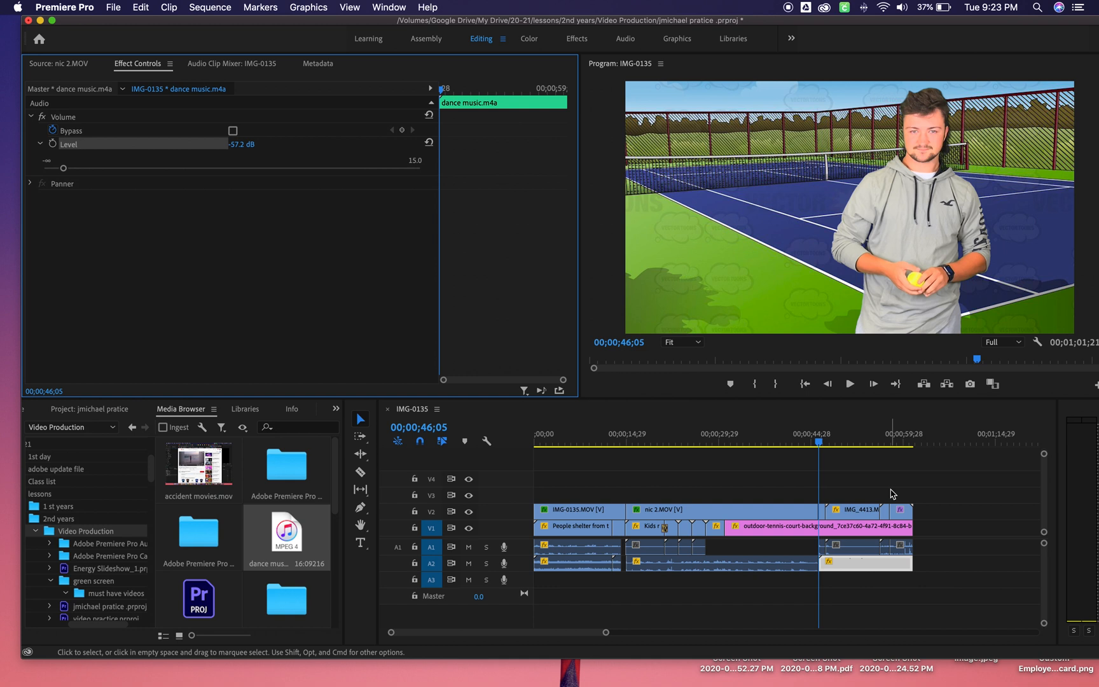
pyautogui.moveTo(819, 439); pyautogui.dragTo(852, 443)
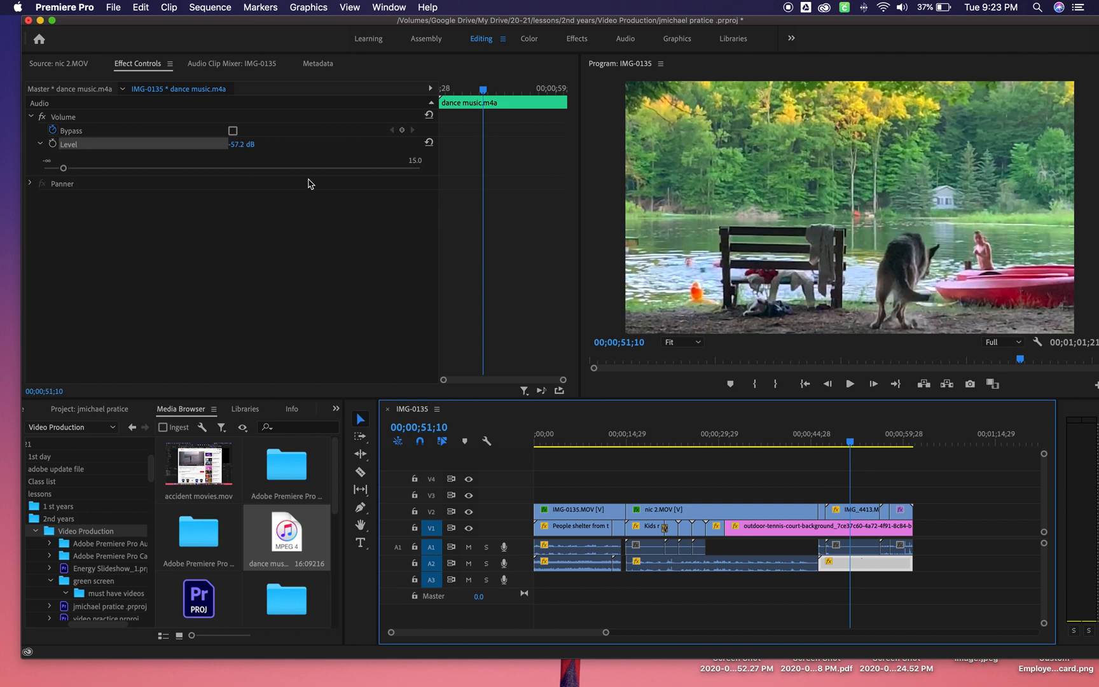
pyautogui.moveTo(59, 167); pyautogui.dragTo(87, 169)
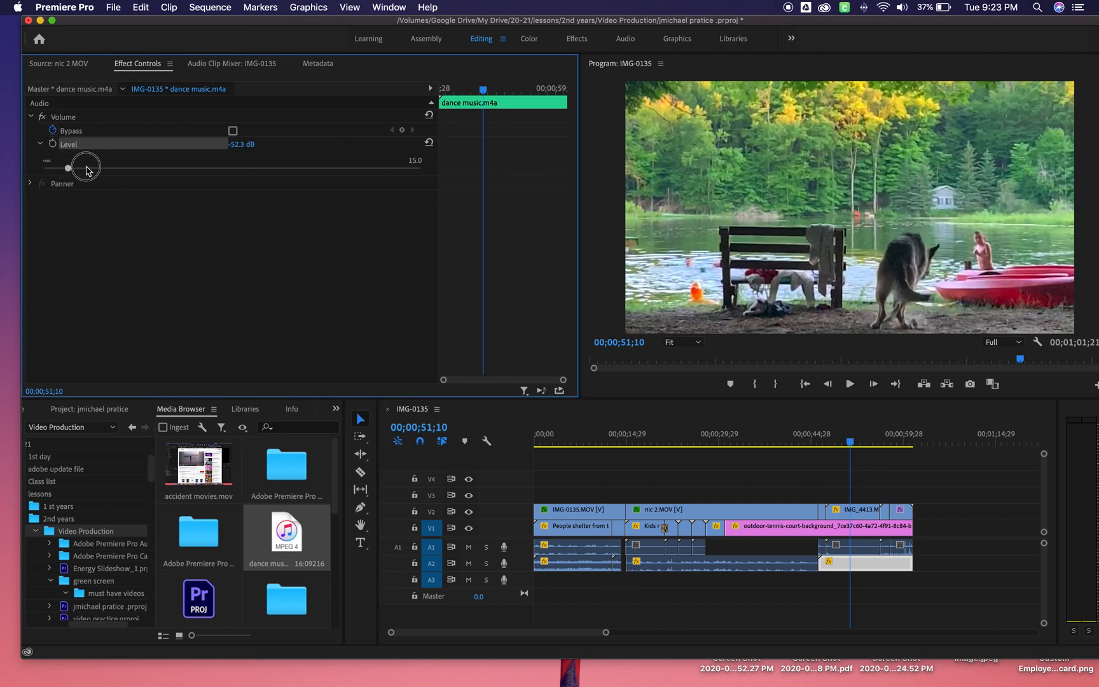
pyautogui.click(221, 173)
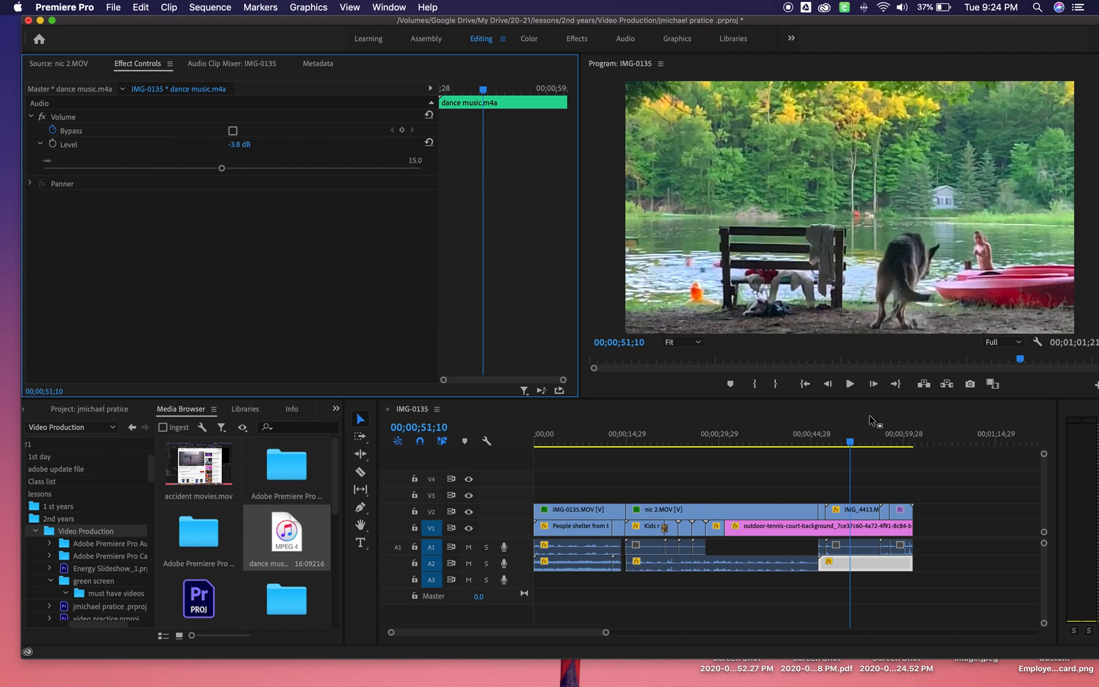
# Step: Play the sequence from 00;00;40;12 into the dance music to check the audio balance
pyautogui.moveTo(852, 443); pyautogui.dragTo(782, 441)
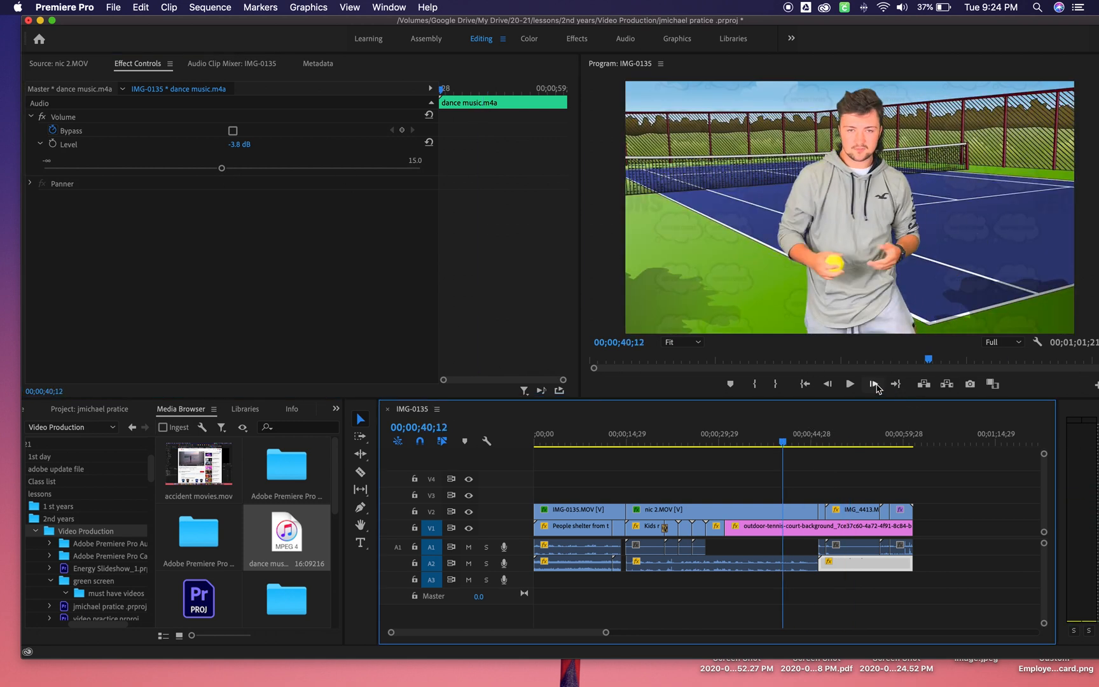
pyautogui.click(851, 385)
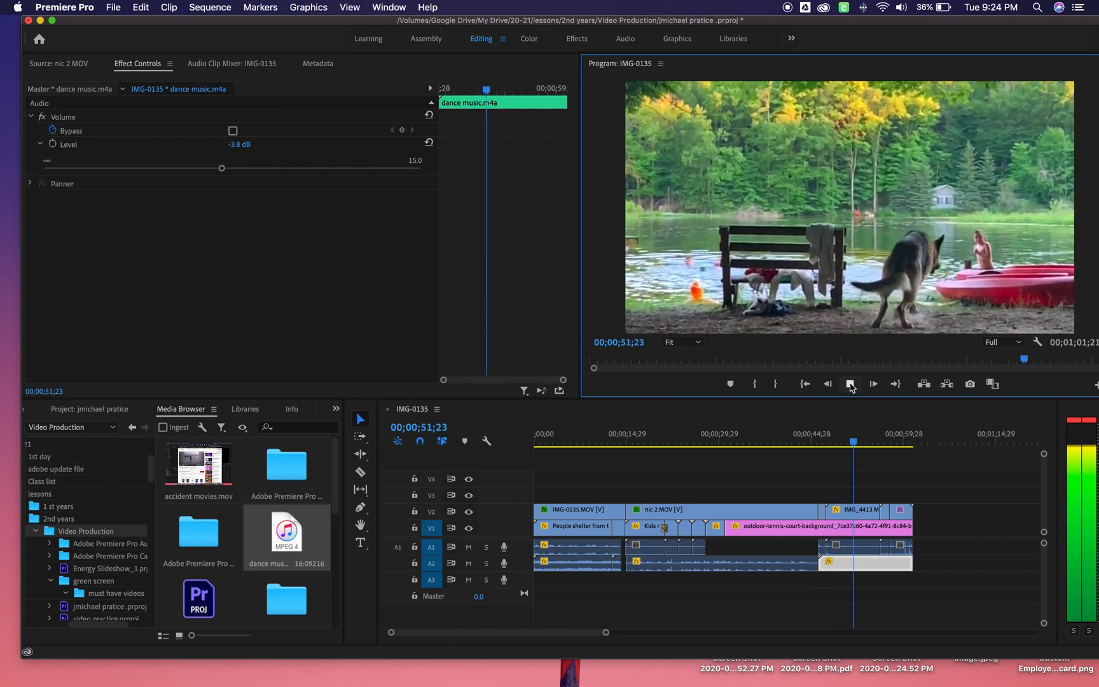
pyautogui.click(850, 384)
# Step: Turn on level keyframing for dance music.m4a and set the keyframe at its start to -48.7 dB
pyautogui.moveTo(855, 438); pyautogui.dragTo(818, 442)
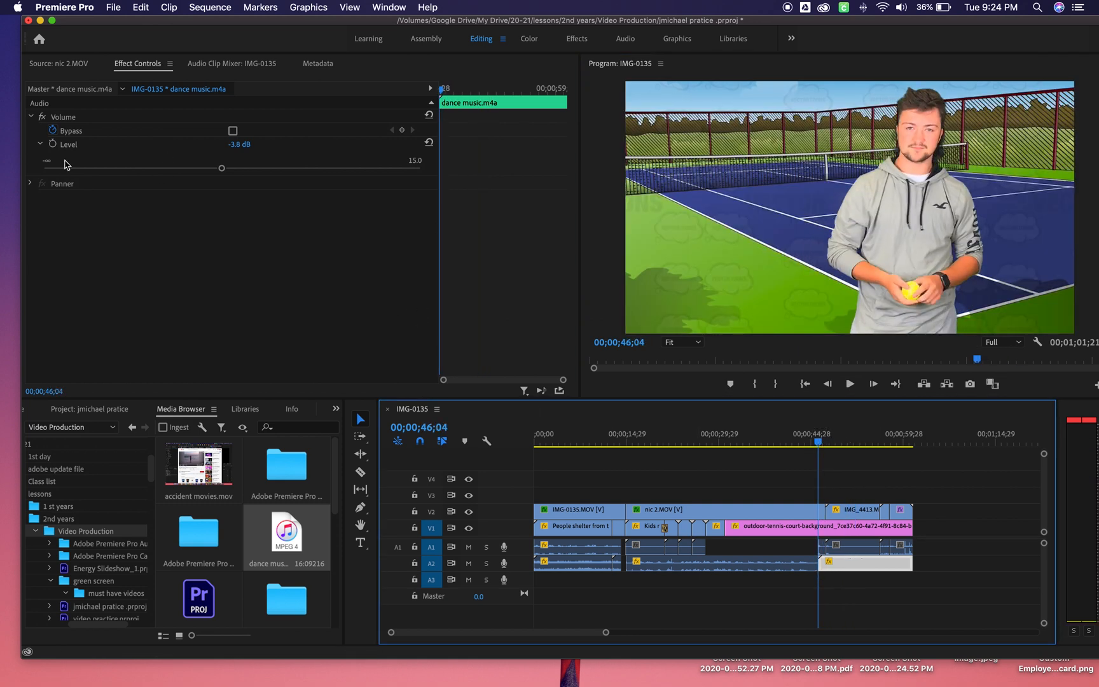
pyautogui.click(54, 145)
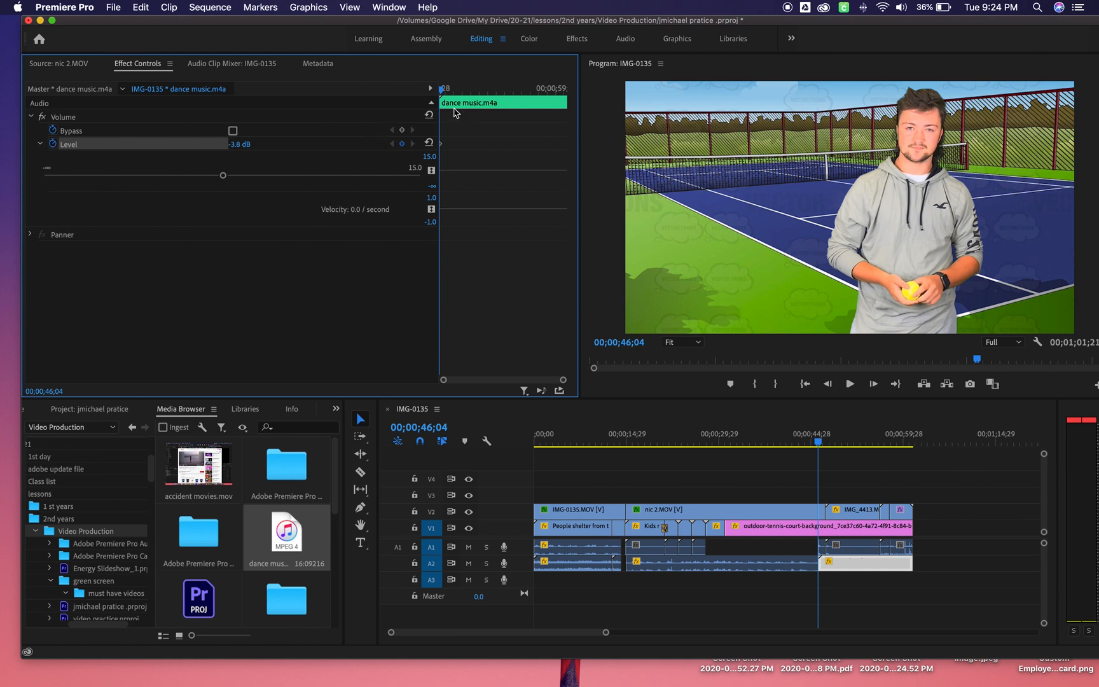
pyautogui.moveTo(443, 93); pyautogui.dragTo(495, 93)
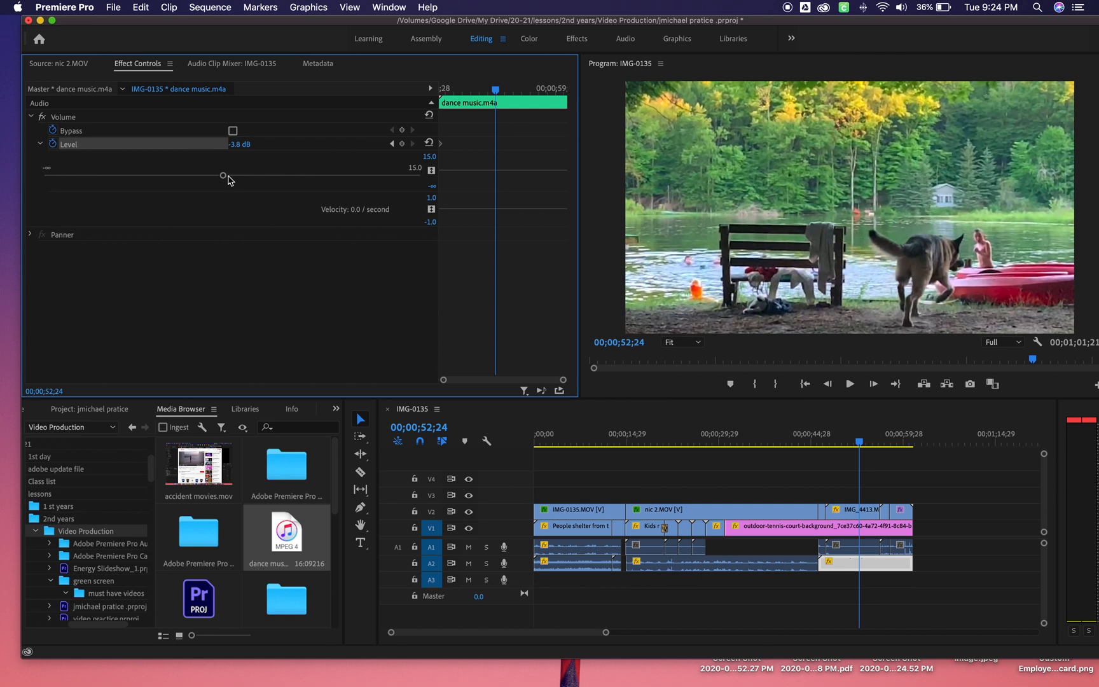
pyautogui.moveTo(496, 93); pyautogui.dragTo(423, 89)
pyautogui.moveTo(223, 175); pyautogui.dragTo(131, 170)
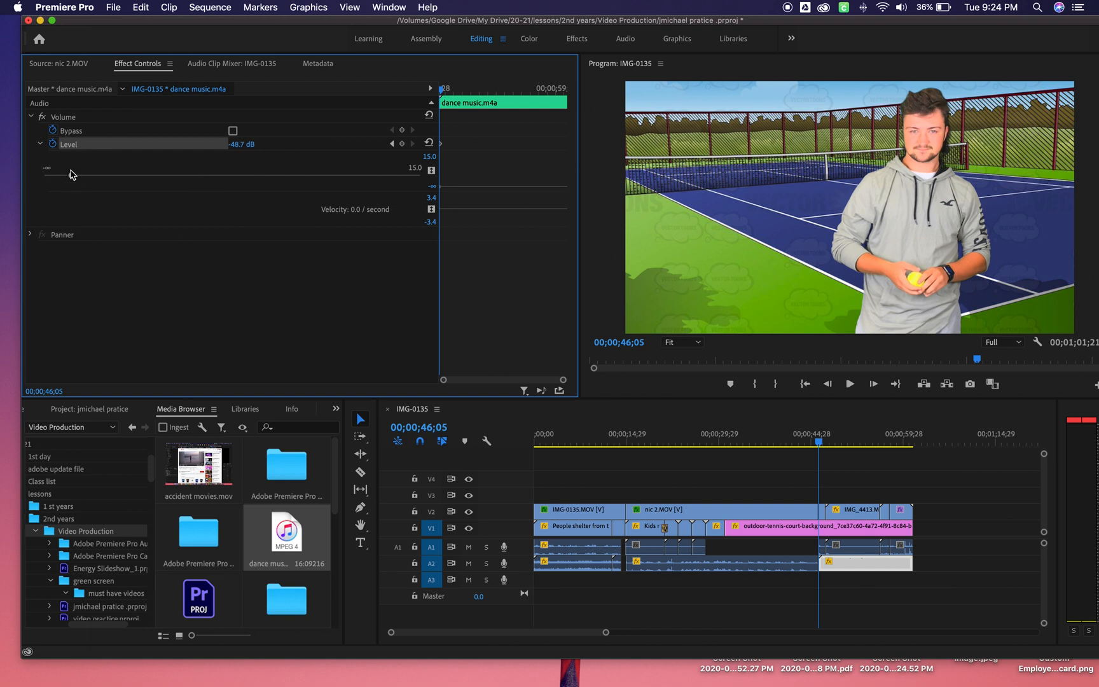
# Step: Add a second volume level keyframe to dance music.m4a at 00;00;56;12 with a level of 2.4 dB
pyautogui.moveTo(436, 100); pyautogui.dragTo(529, 101)
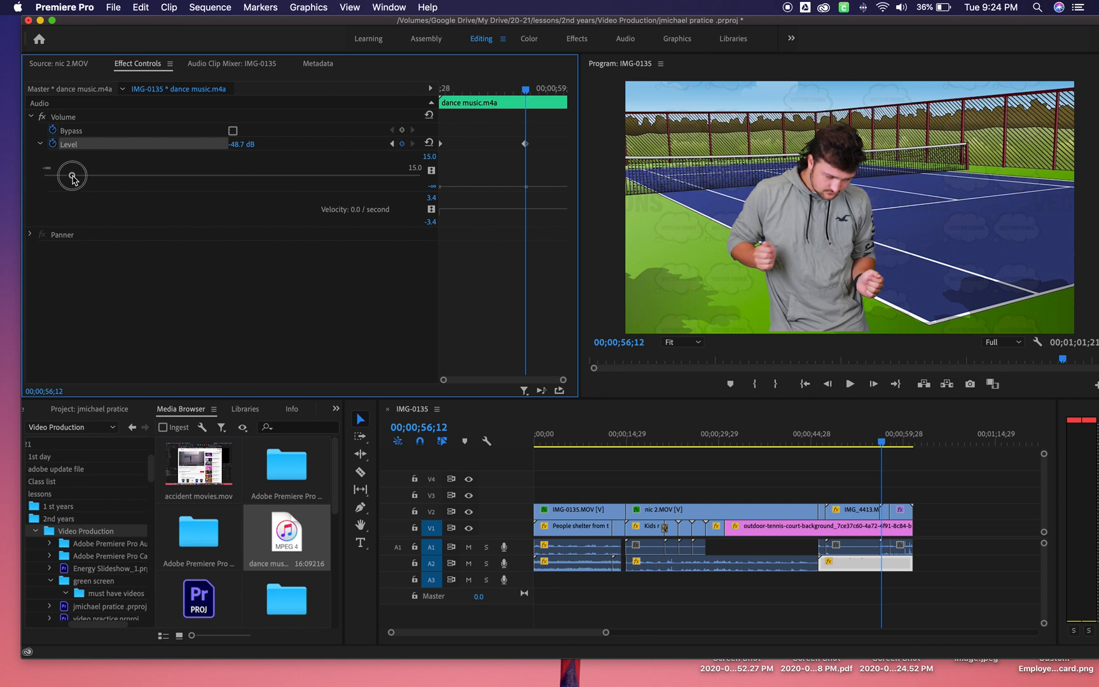
pyautogui.moveTo(158, 181); pyautogui.dragTo(276, 176)
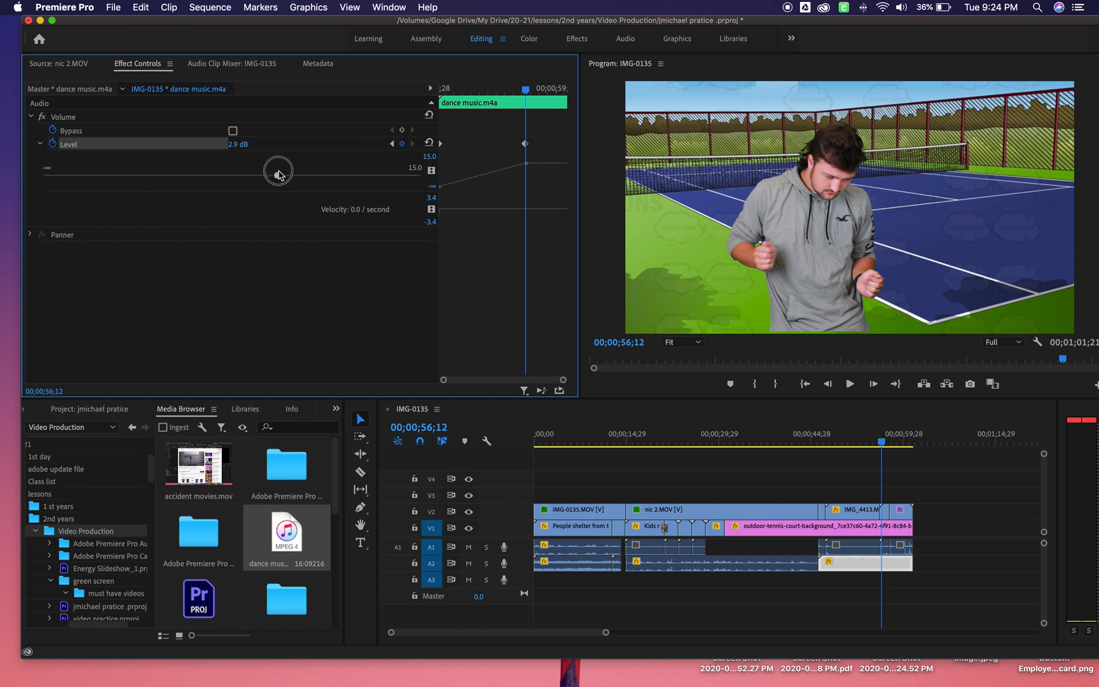
pyautogui.moveTo(377, 174); pyautogui.dragTo(227, 176)
# Step: Play the music fade-in from the start of dance music.m4a to the sequence end, and return the playhead to 00;00;59;15
pyautogui.moveTo(521, 88); pyautogui.dragTo(404, 81)
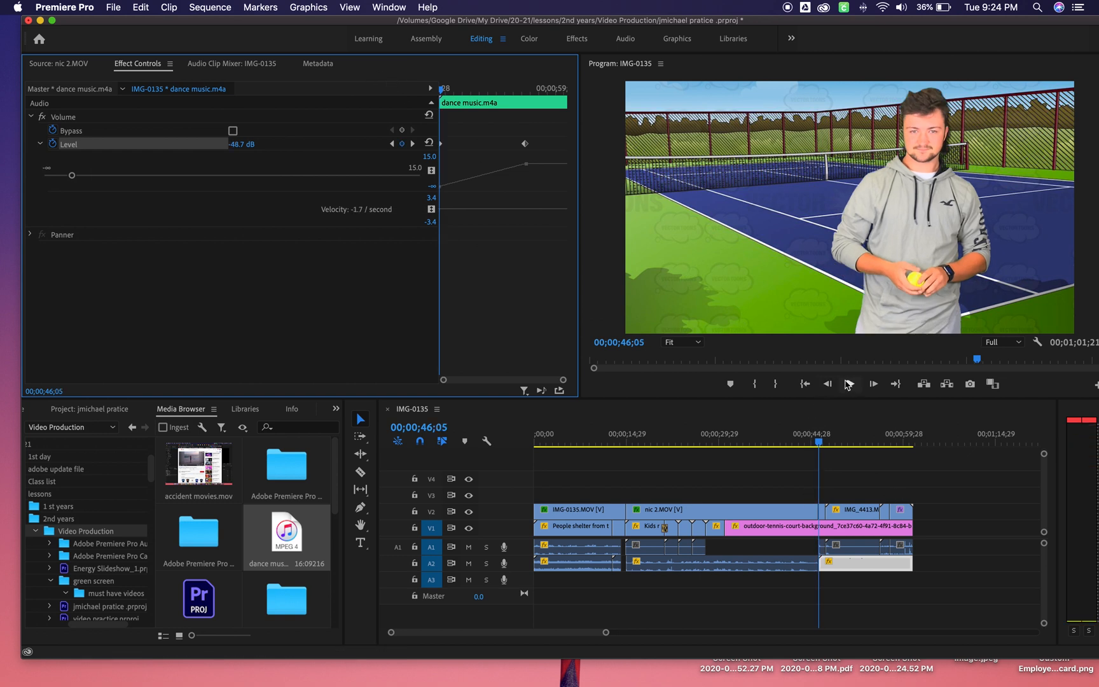
pyautogui.click(850, 385)
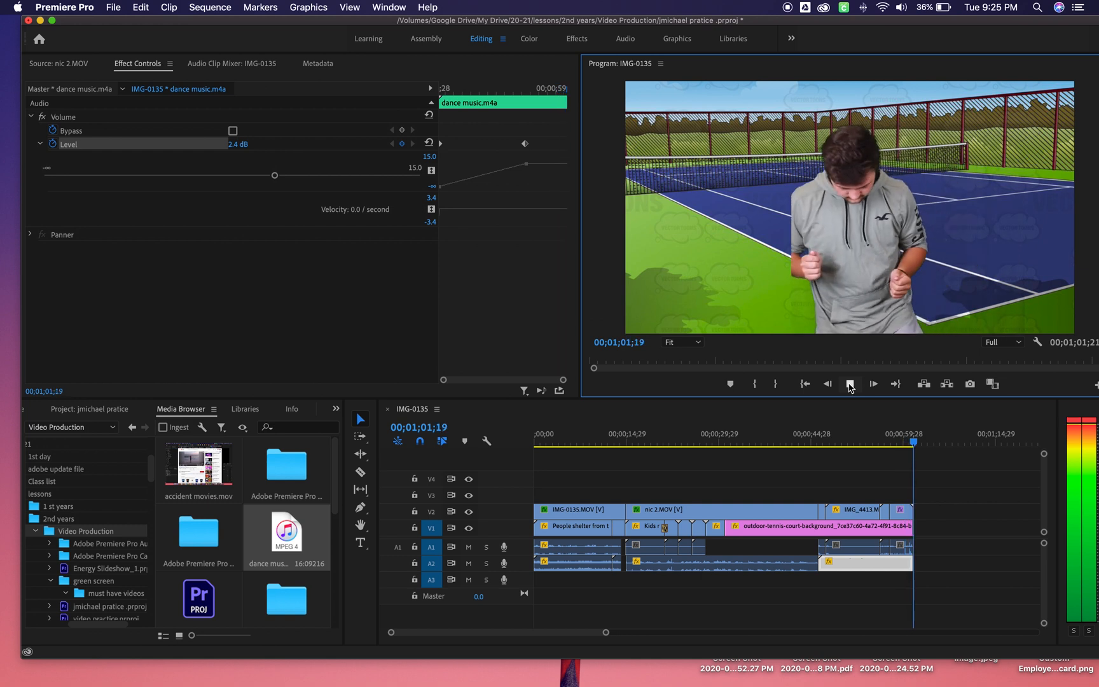
pyautogui.moveTo(912, 439)
pyautogui.mouseDown()
pyautogui.moveTo(871, 441)
pyautogui.moveTo(911, 439)
pyautogui.moveTo(795, 417)
pyautogui.moveTo(920, 434)
pyautogui.moveTo(892, 439)
pyautogui.moveTo(883, 422)
pyautogui.moveTo(901, 424)
pyautogui.mouseUp()
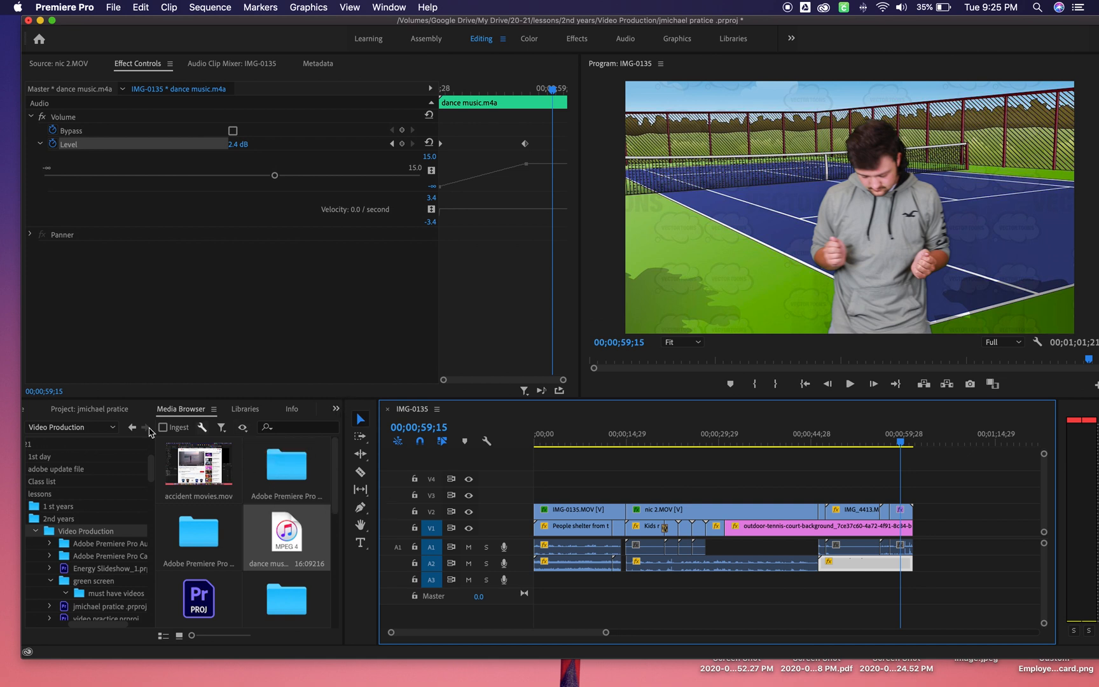
# Step: Create a new captions item using the CEA-608 standard, the CC1 stream and a 23.976 fps timebase
pyautogui.click(81, 411)
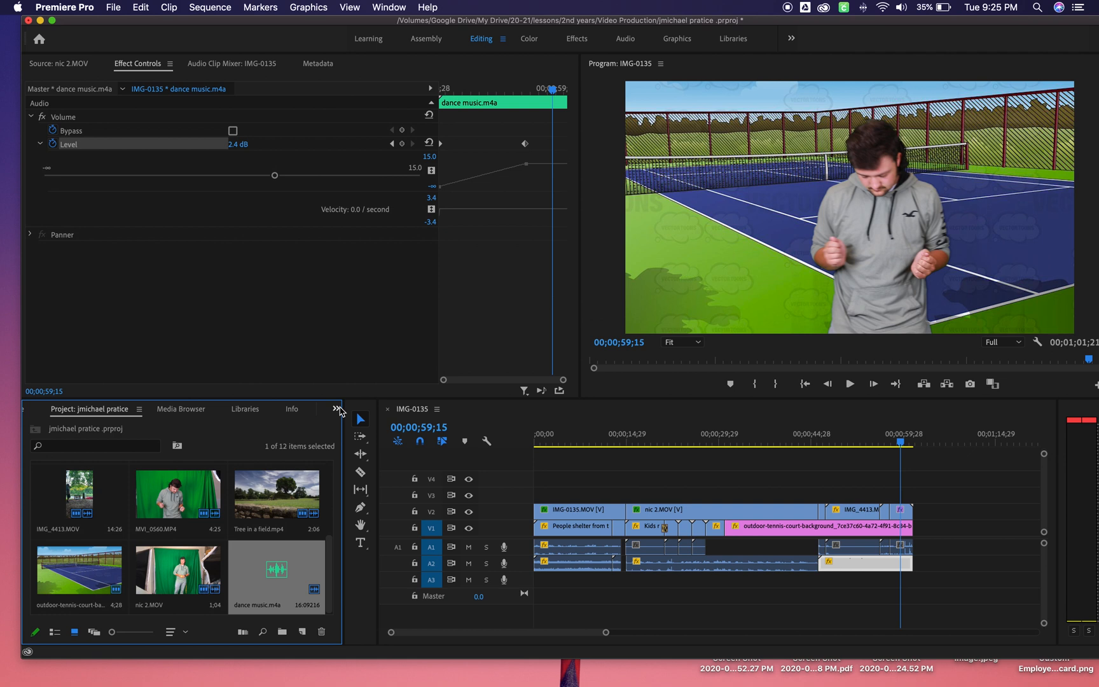
pyautogui.click(302, 632)
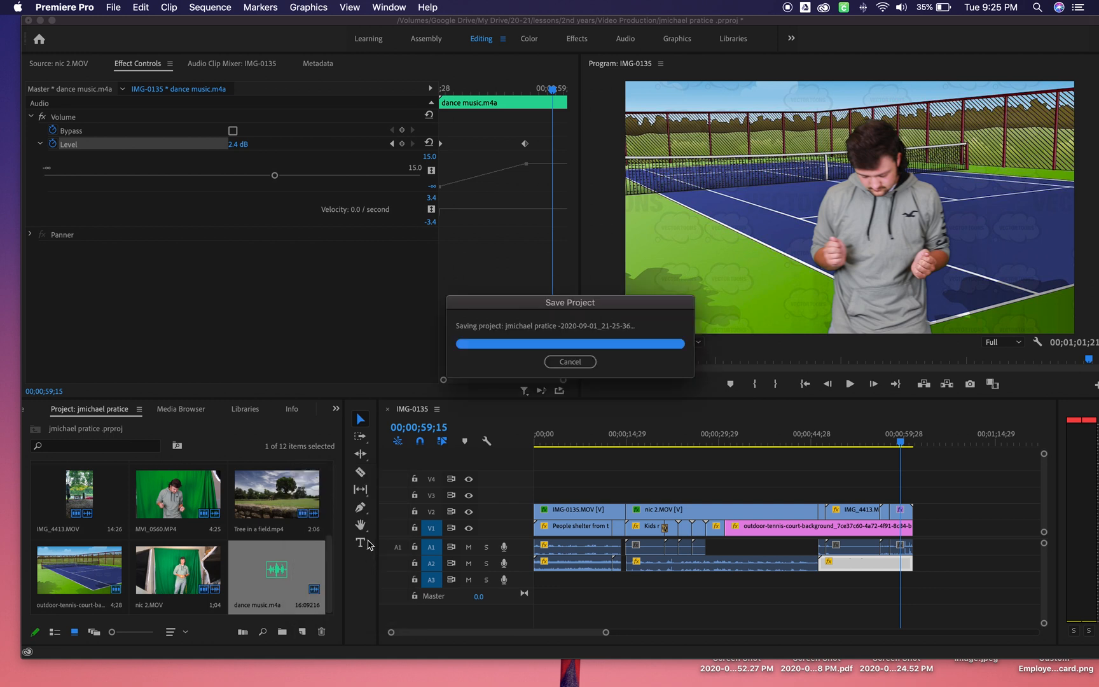
pyautogui.click(305, 632)
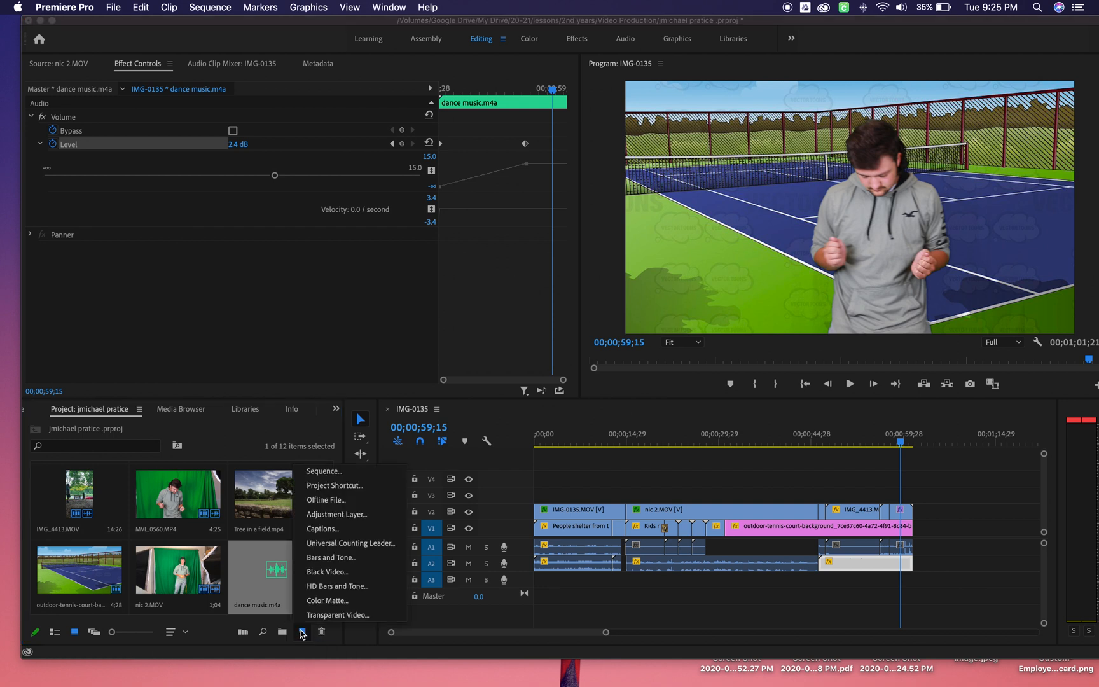
pyautogui.click(341, 533)
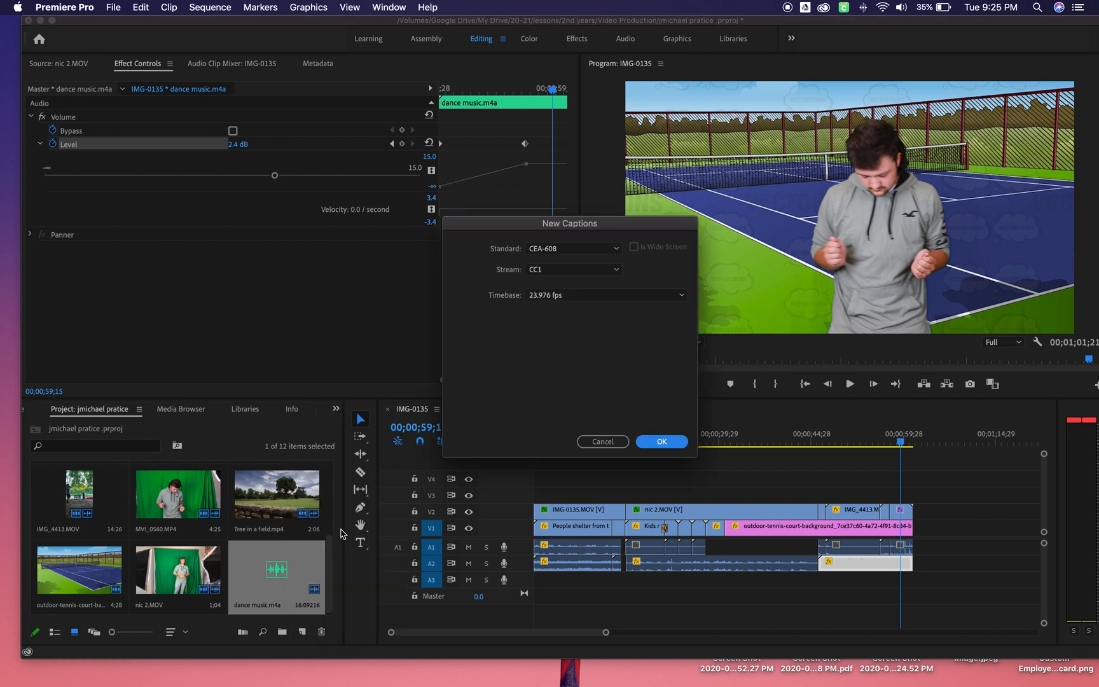
pyautogui.click(617, 248)
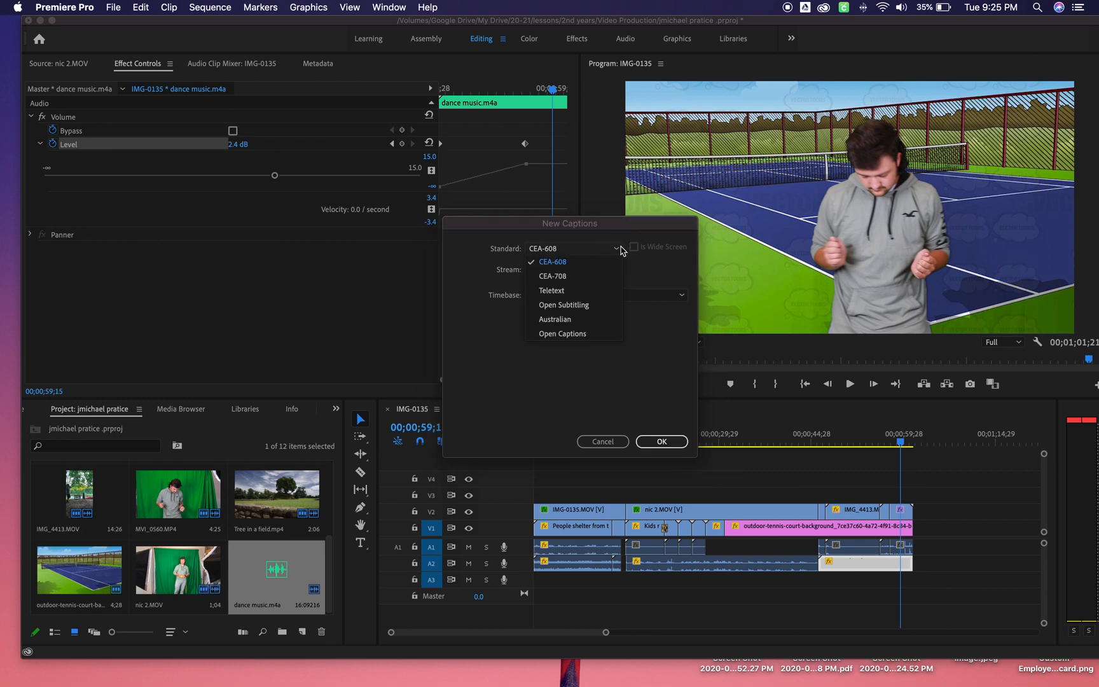
pyautogui.click(620, 250)
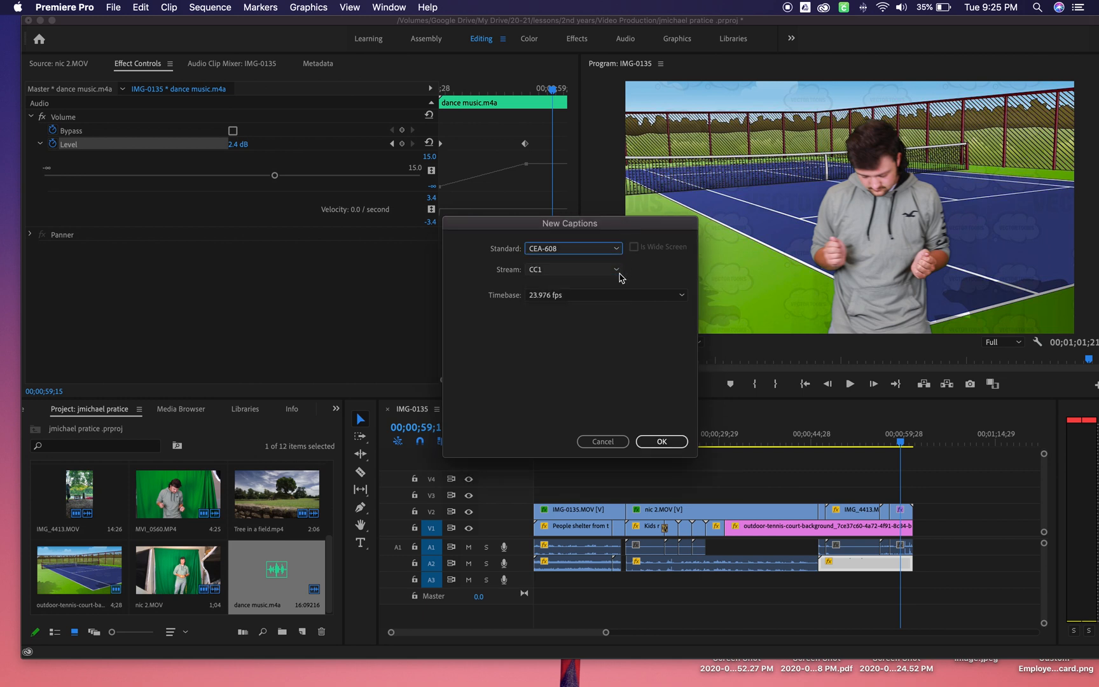
pyautogui.click(661, 441)
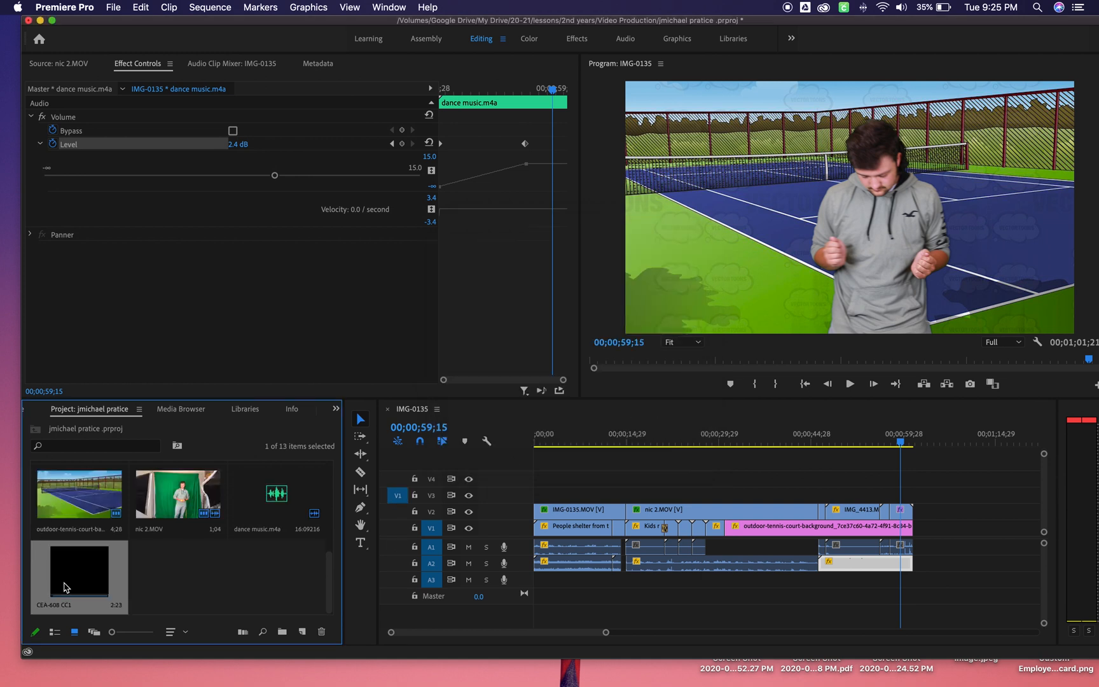
# Step: Place the CEA-608 CC1 captions on track V3 above the final clip and open them for caption editing
pyautogui.moveTo(72, 585); pyautogui.dragTo(862, 301)
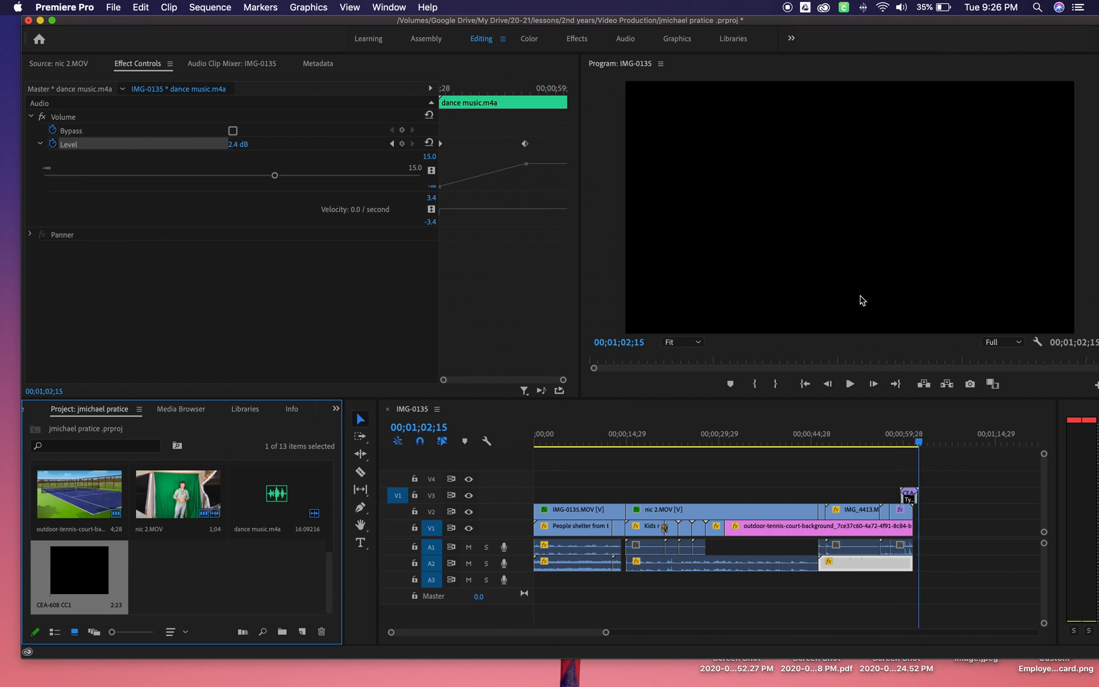
pyautogui.moveTo(917, 440); pyautogui.dragTo(872, 441)
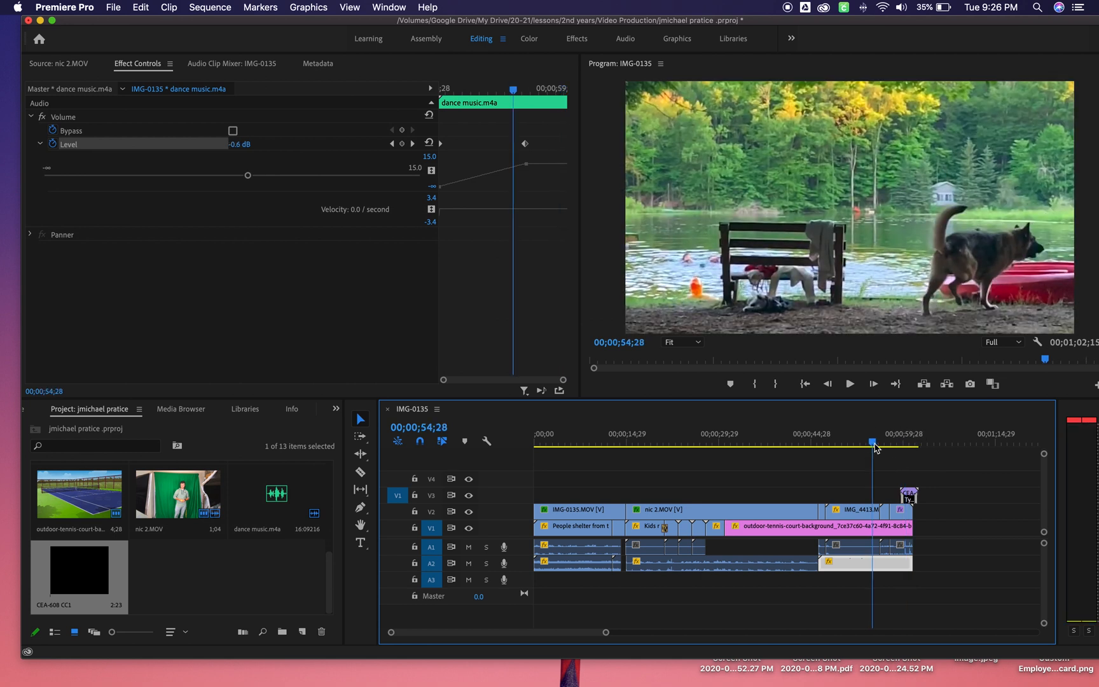
pyautogui.moveTo(910, 500); pyautogui.dragTo(901, 499)
pyautogui.doubleClick(899, 498)
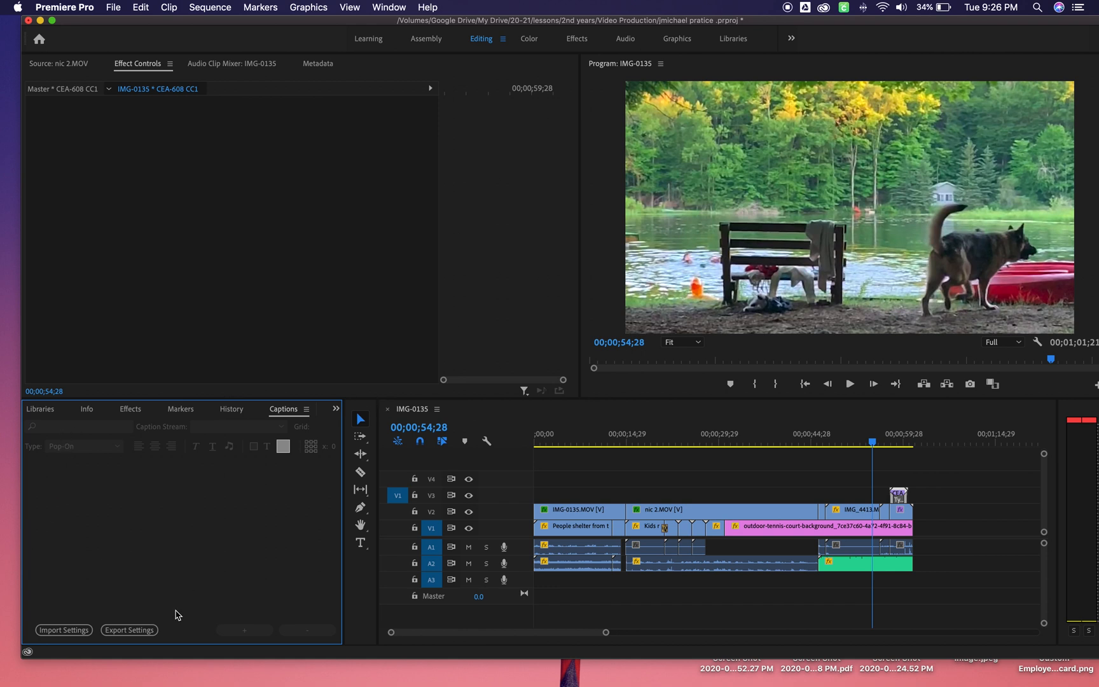
# Step: Delete the CEA-608 CC1 caption clip from track V3
pyautogui.click(904, 500)
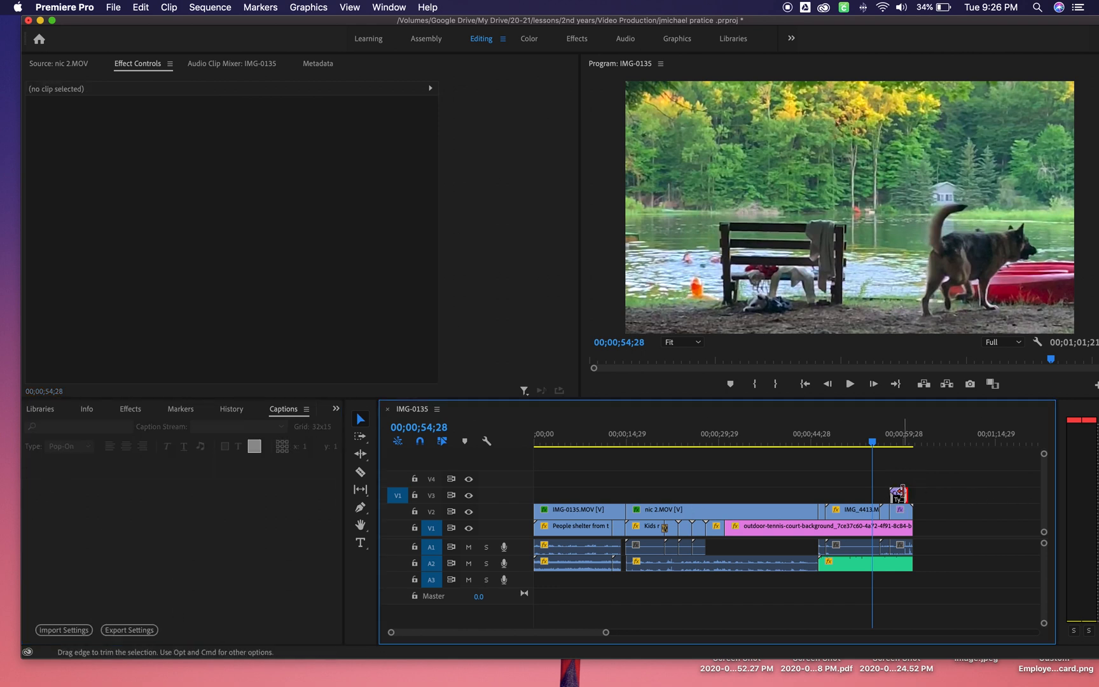
pyautogui.click(904, 500)
pyautogui.press('Delete')
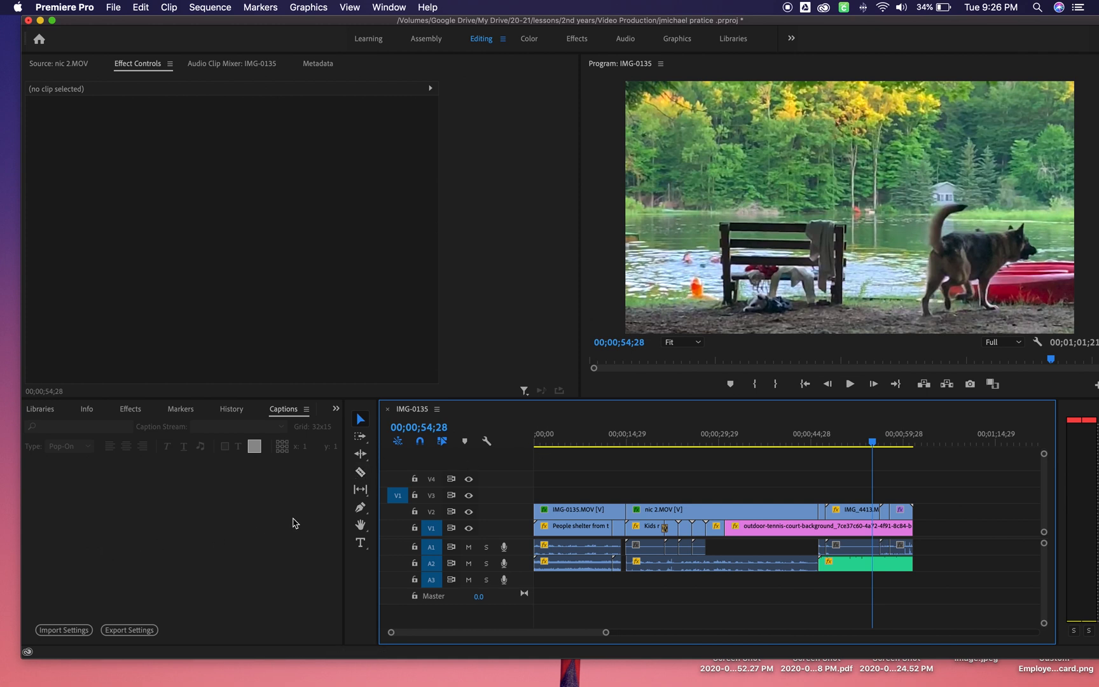
# Step: Add a text box reading "The END" over the green court area beside the dancer in the final clip at 00;00;59;06
pyautogui.click(40, 411)
pyautogui.click(365, 542)
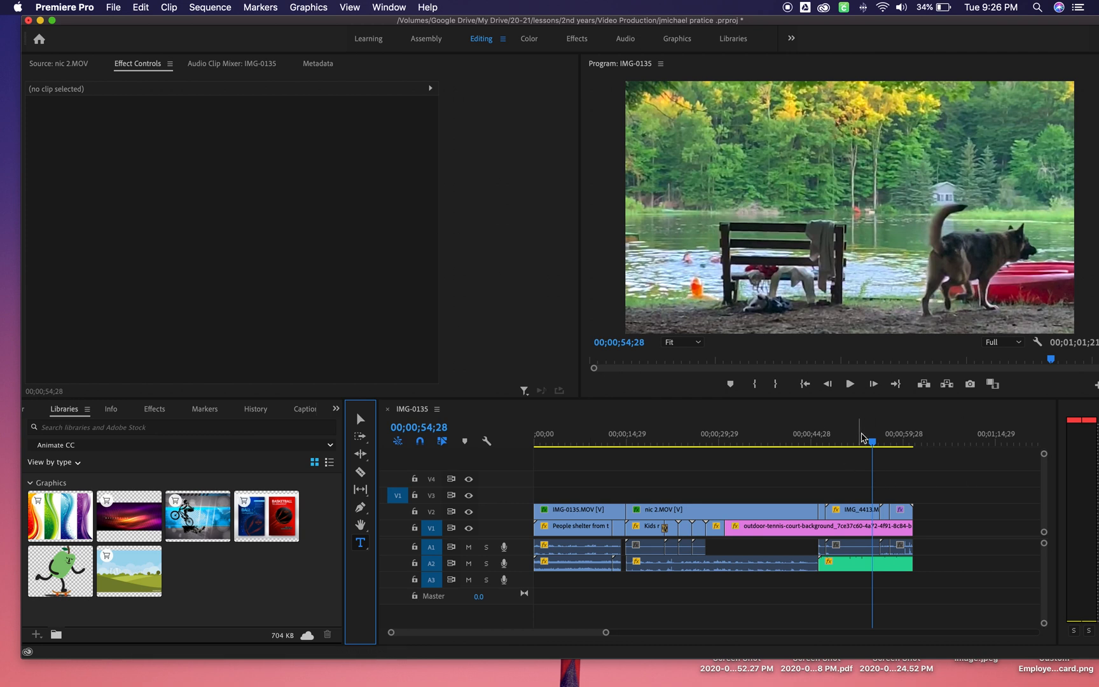
pyautogui.moveTo(871, 443); pyautogui.dragTo(899, 453)
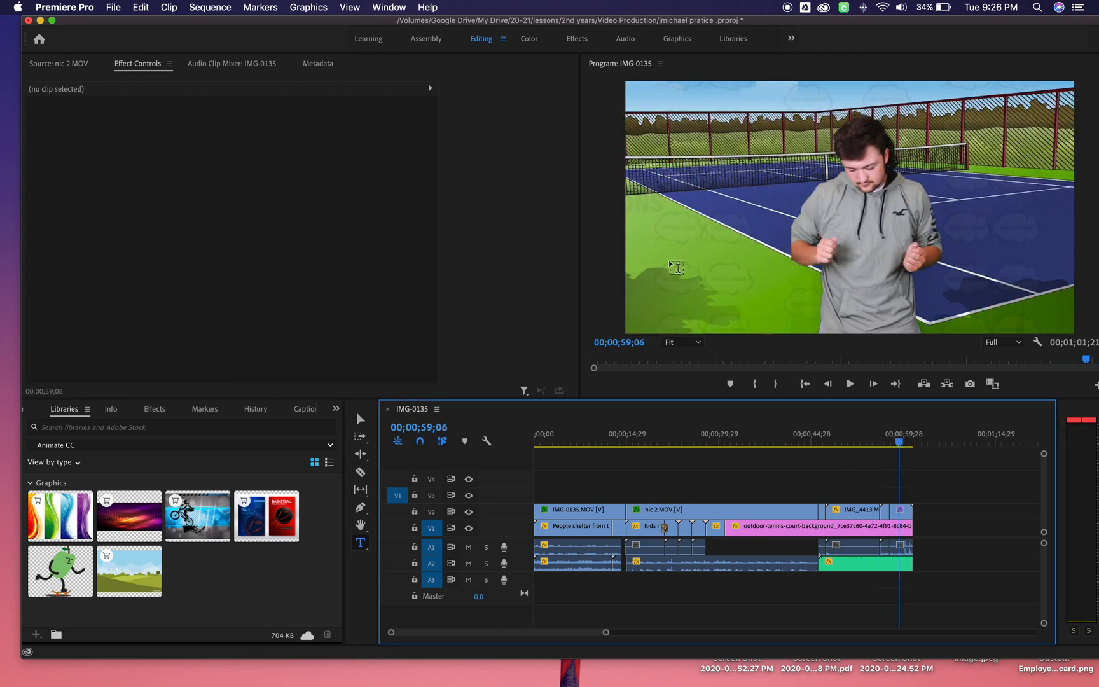
pyautogui.moveTo(642, 234); pyautogui.dragTo(791, 314)
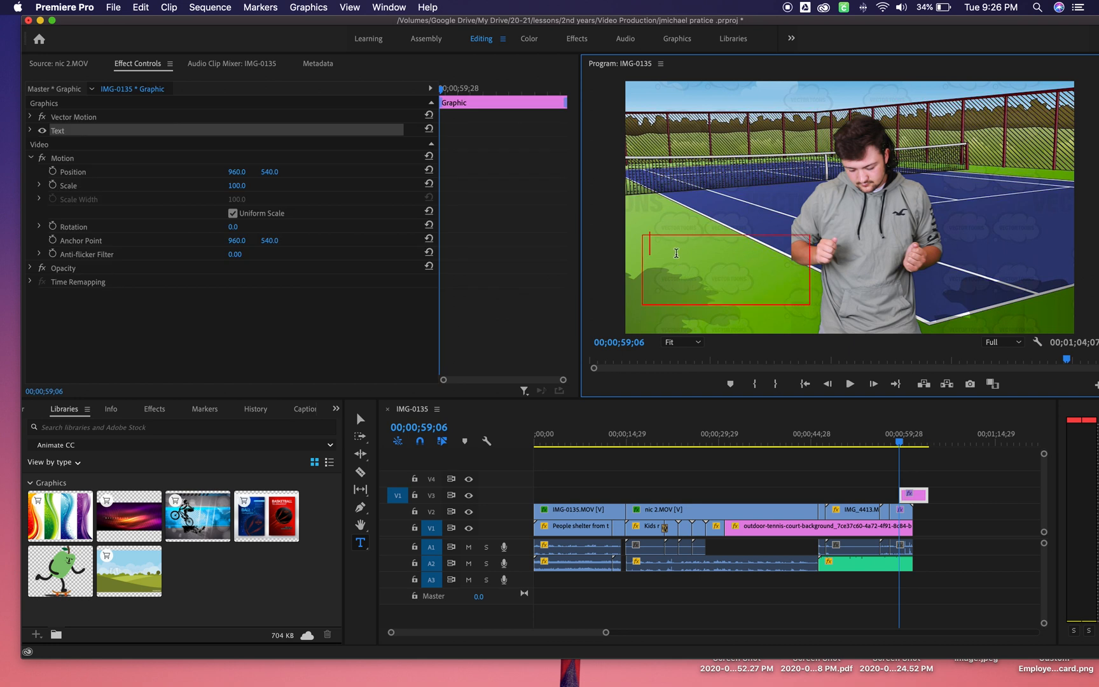
pyautogui.write('The End')
pyautogui.press('BackSpace')
pyautogui.press('BackSpace')
pyautogui.write('ND')
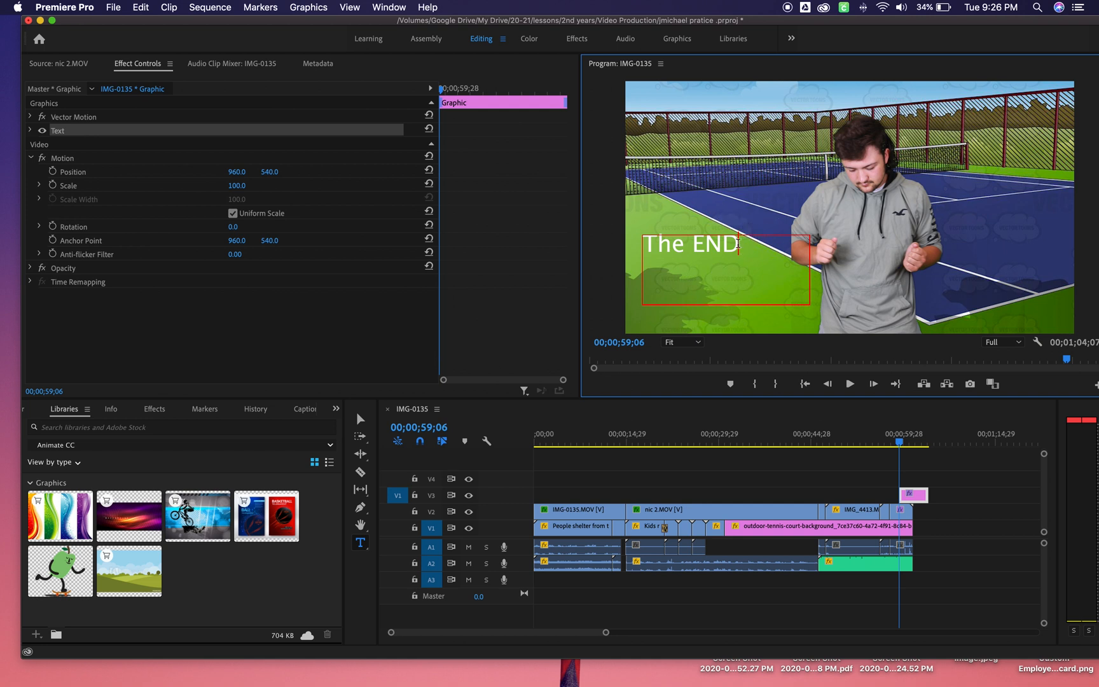
# Step: Select the whole "The END" title text and set the graphic's Motion scale to 132
pyautogui.click(725, 248)
pyautogui.moveTo(725, 248); pyautogui.dragTo(644, 239)
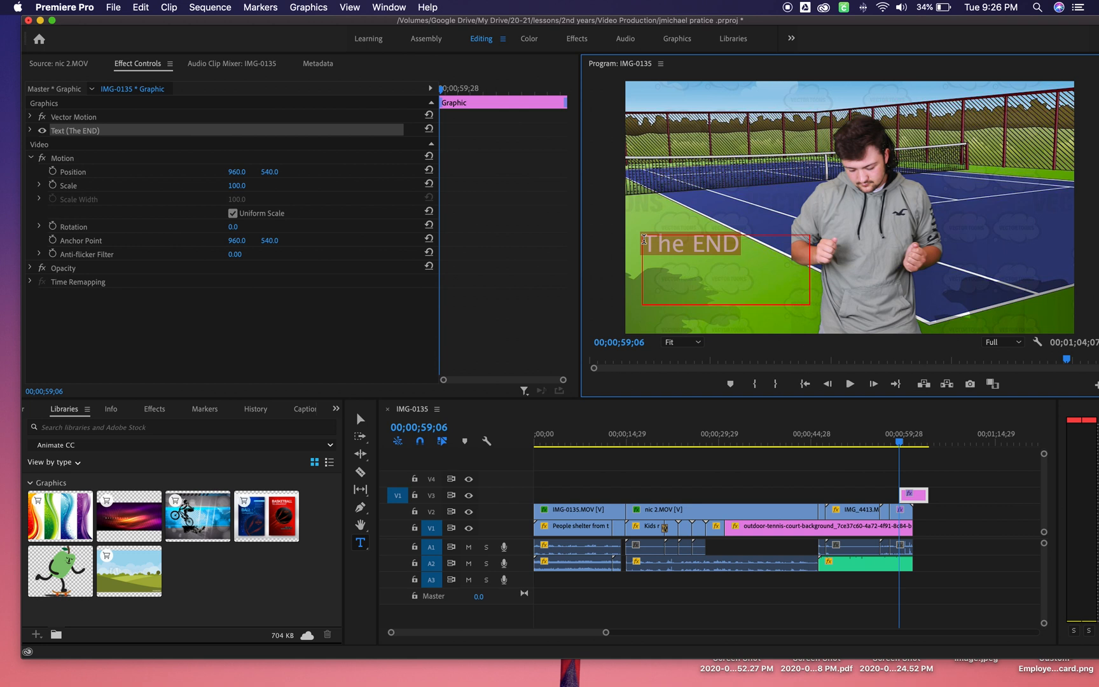
pyautogui.moveTo(870, 18)
pyautogui.mouseDown()
pyautogui.moveTo(756, 19)
pyautogui.moveTo(894, 7)
pyautogui.moveTo(865, 9)
pyautogui.mouseUp()
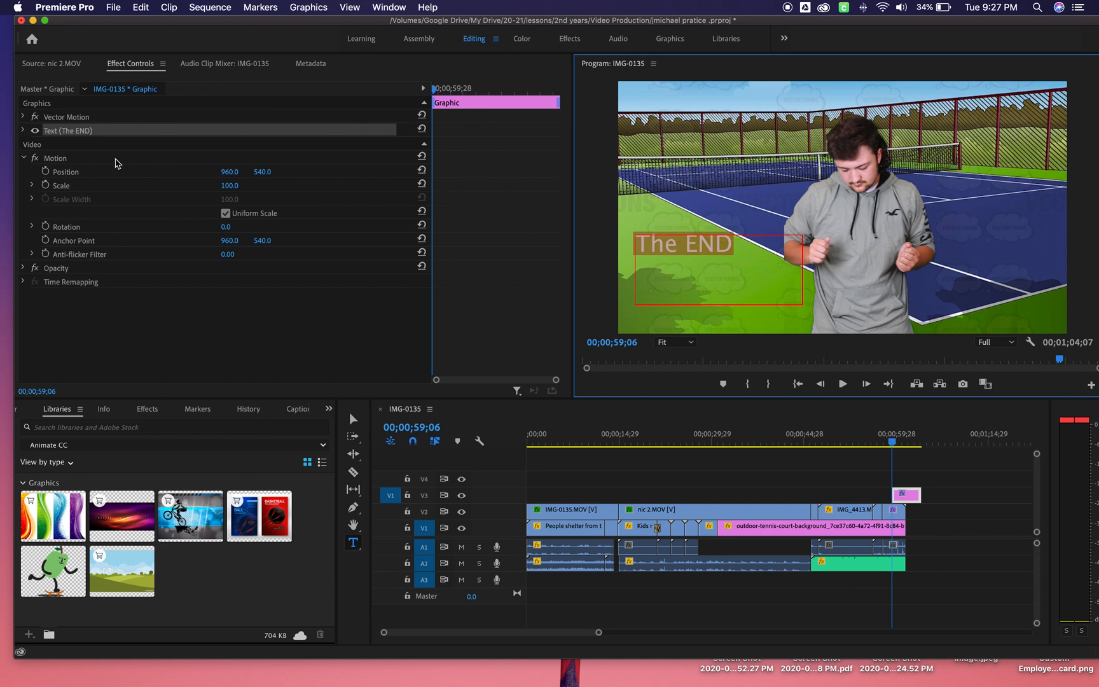
pyautogui.moveTo(230, 186); pyautogui.dragTo(239, 186)
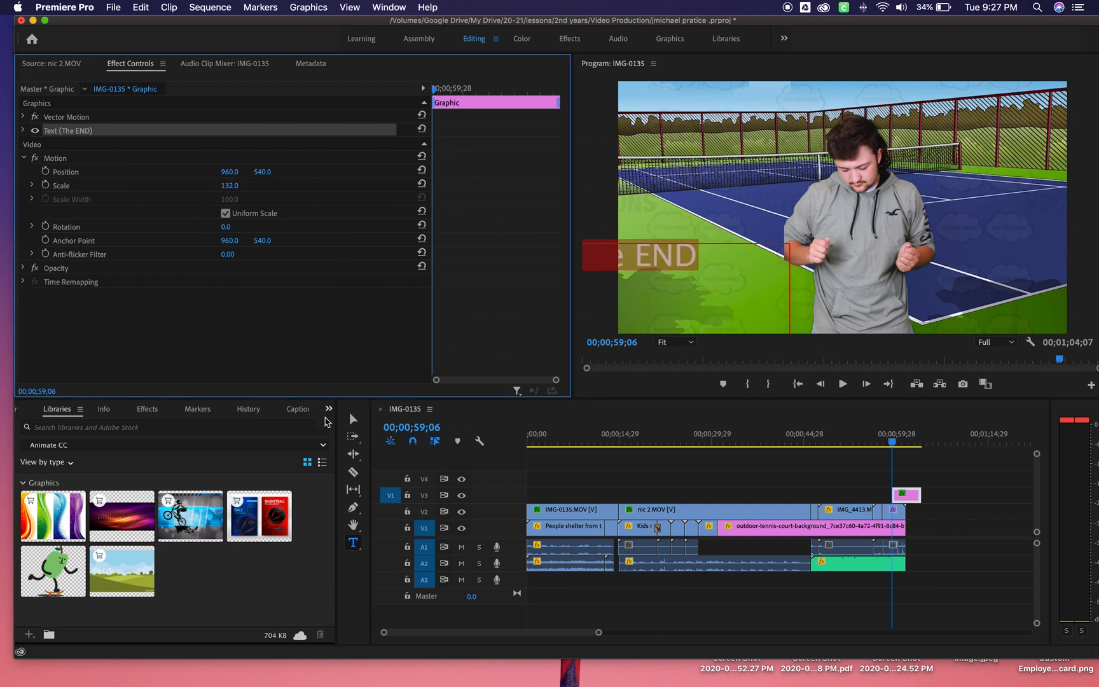
# Step: Move the title to the video frame's lower-left area and shift its V3 clip earlier to end with the final clip
pyautogui.click(353, 420)
pyautogui.moveTo(678, 259); pyautogui.dragTo(753, 285)
pyautogui.click(910, 495)
pyautogui.moveTo(909, 497); pyautogui.dragTo(886, 496)
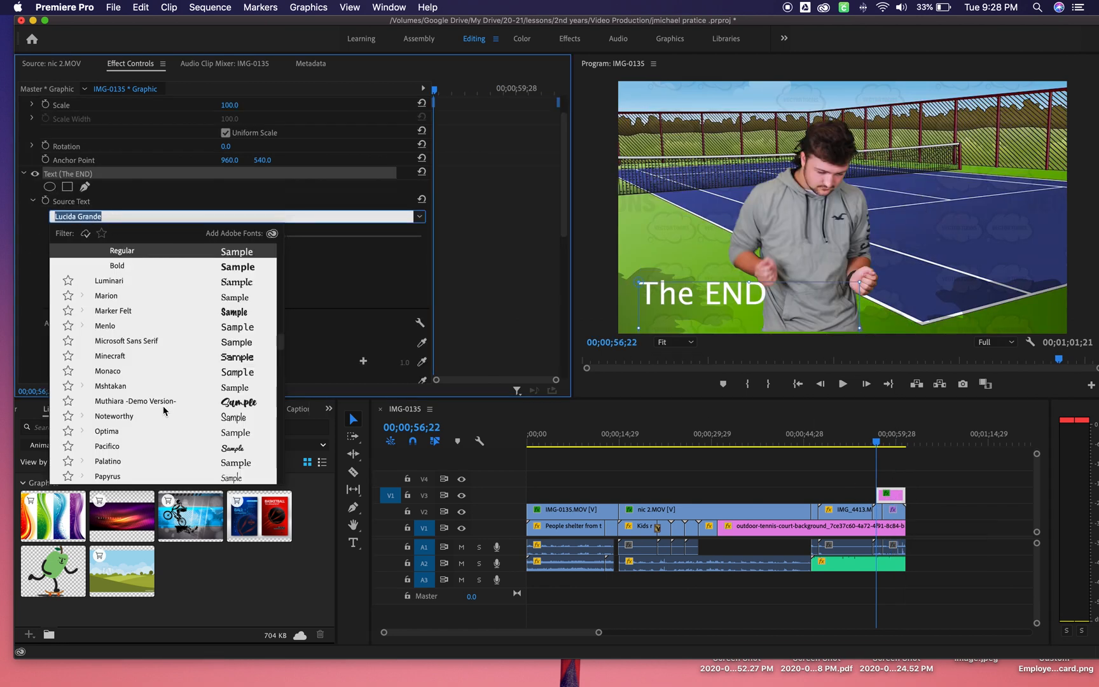
# Step: Set the title font to Muthiara -Demo Version- and keyframe its position from 298.9, 781.2 at 00;00;56;22 to 1243.0, 759.2 at 00;01;01;12
pyautogui.click(121, 402)
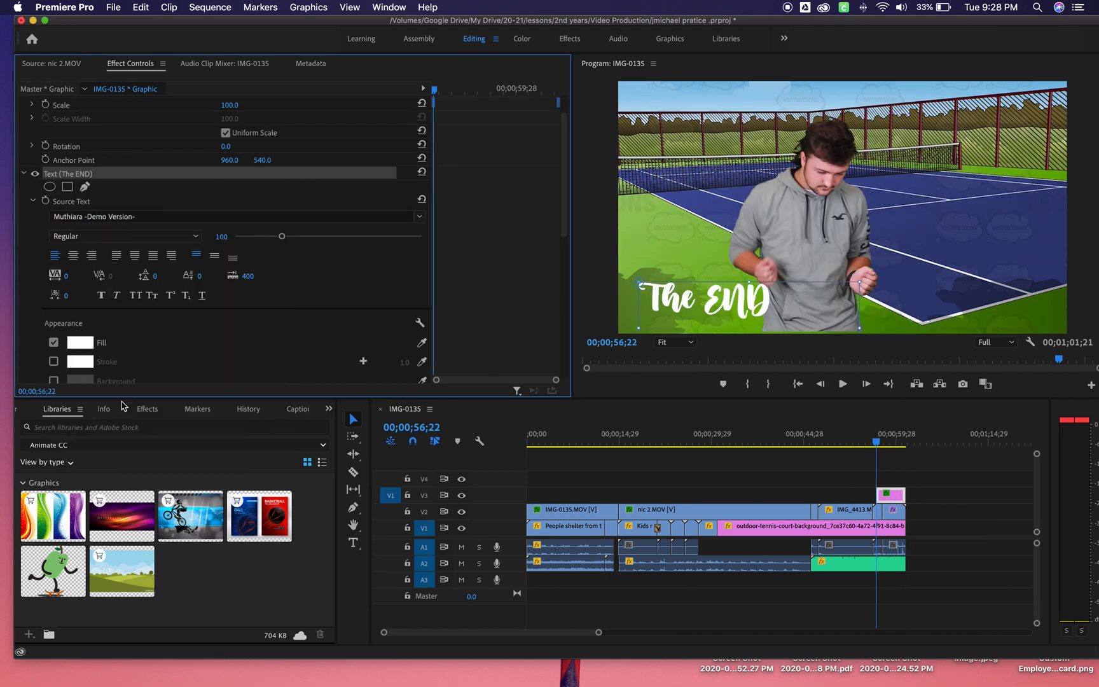
pyautogui.scroll(-5, 208, 305)
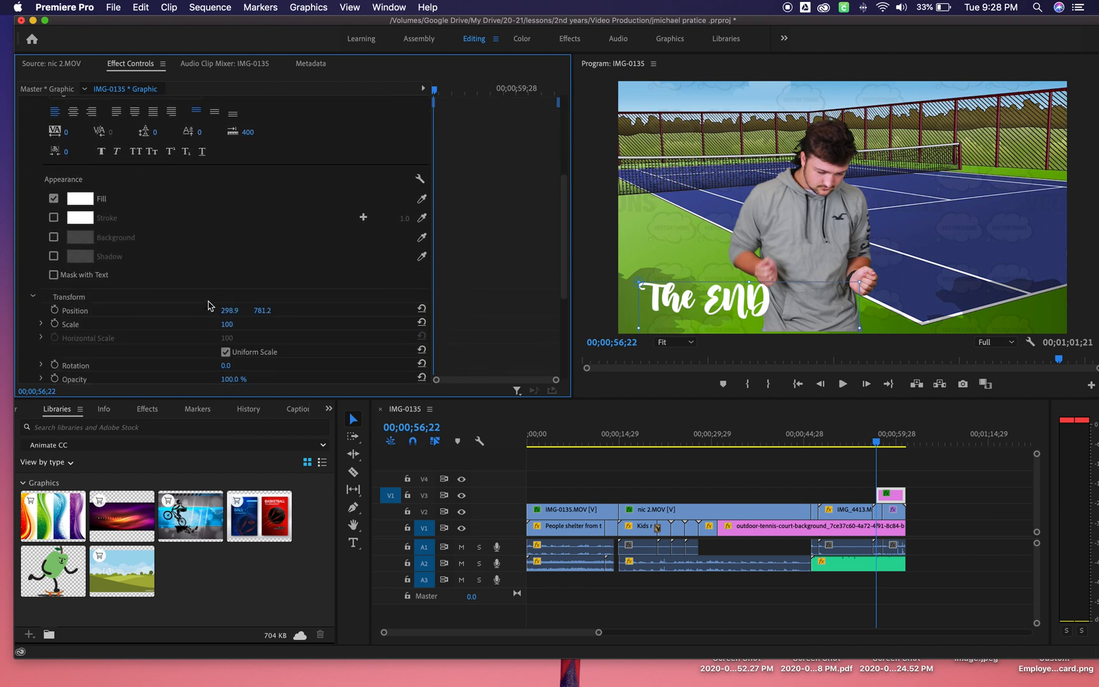
pyautogui.click(54, 310)
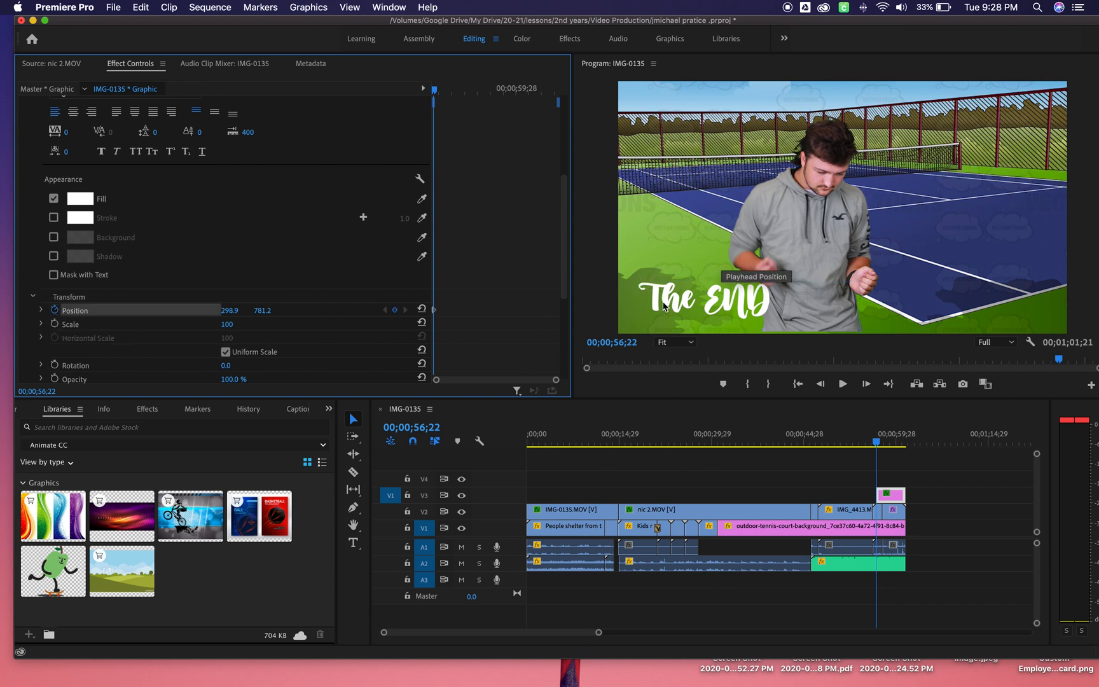
pyautogui.moveTo(434, 90); pyautogui.dragTo(555, 101)
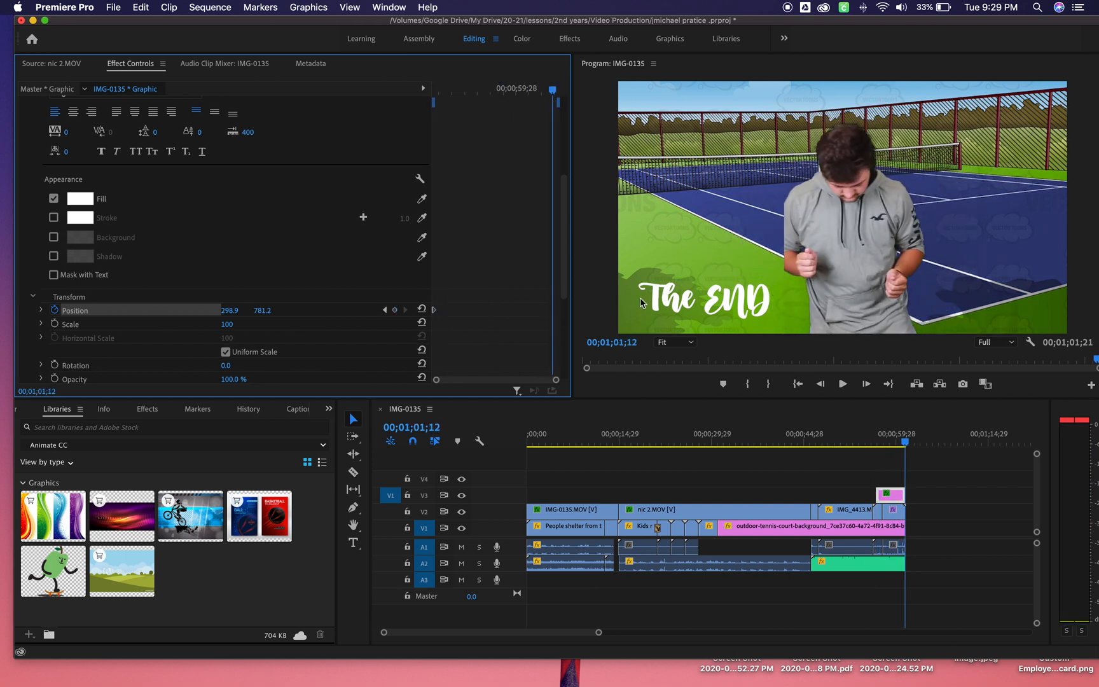
pyautogui.moveTo(658, 298); pyautogui.dragTo(949, 294)
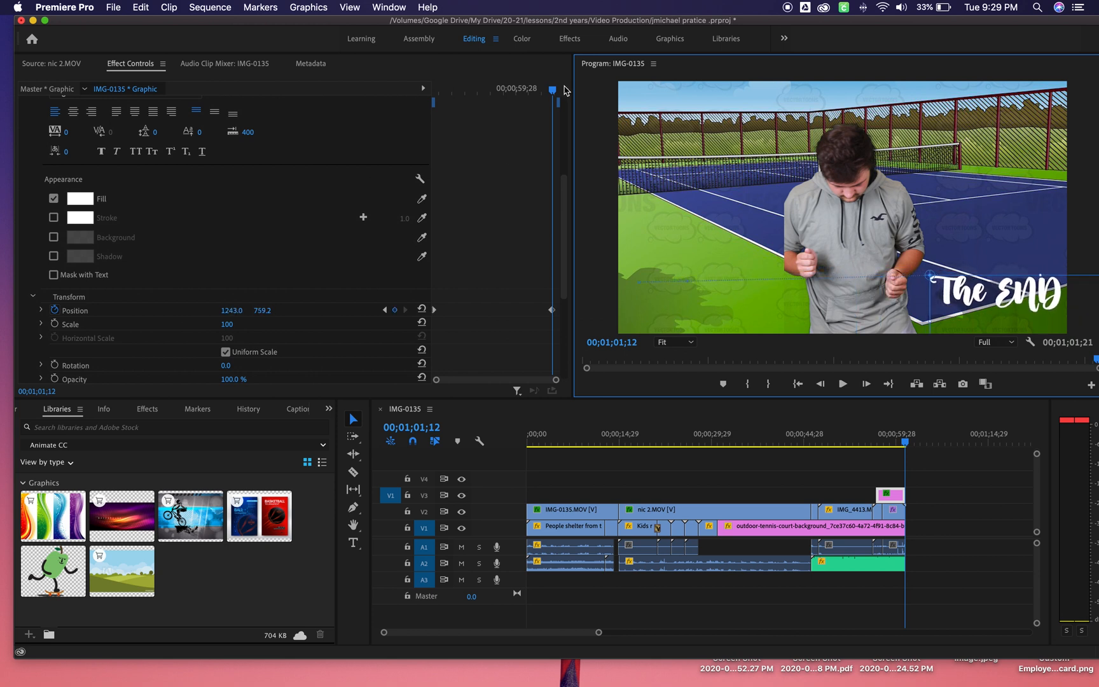
# Step: Review the title's movement back to 00;01;00;26 and collapse its text properties
pyautogui.moveTo(903, 442)
pyautogui.mouseDown()
pyautogui.moveTo(853, 440)
pyautogui.moveTo(910, 444)
pyautogui.moveTo(882, 438)
pyautogui.moveTo(900, 440)
pyautogui.mouseUp()
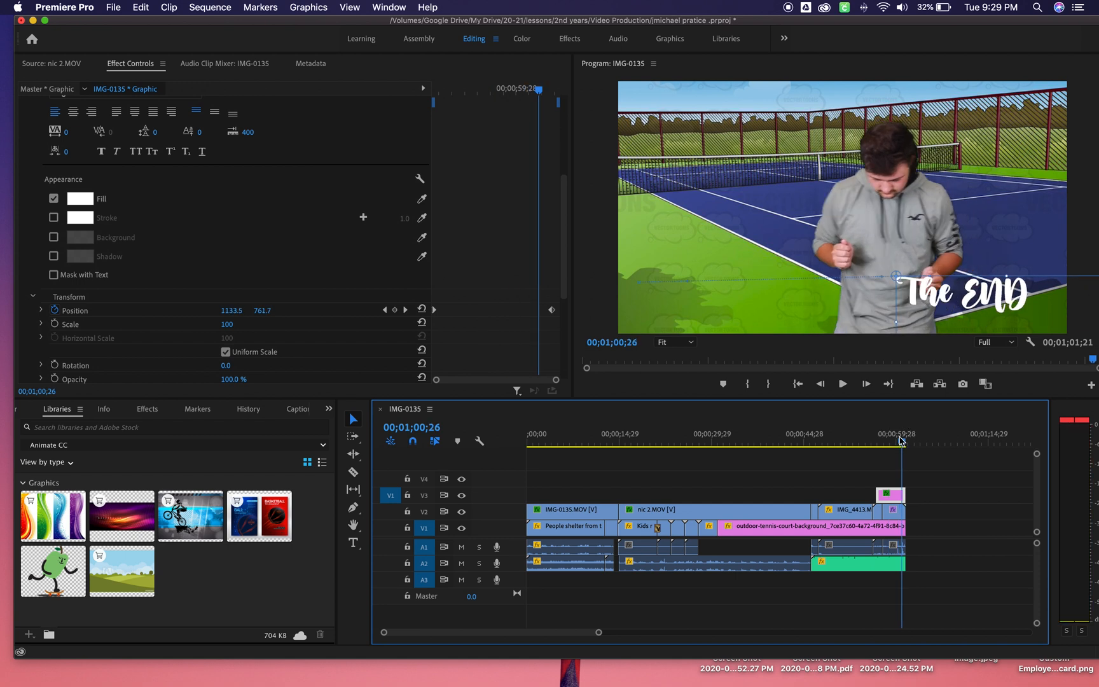
pyautogui.scroll(4, 228, 307)
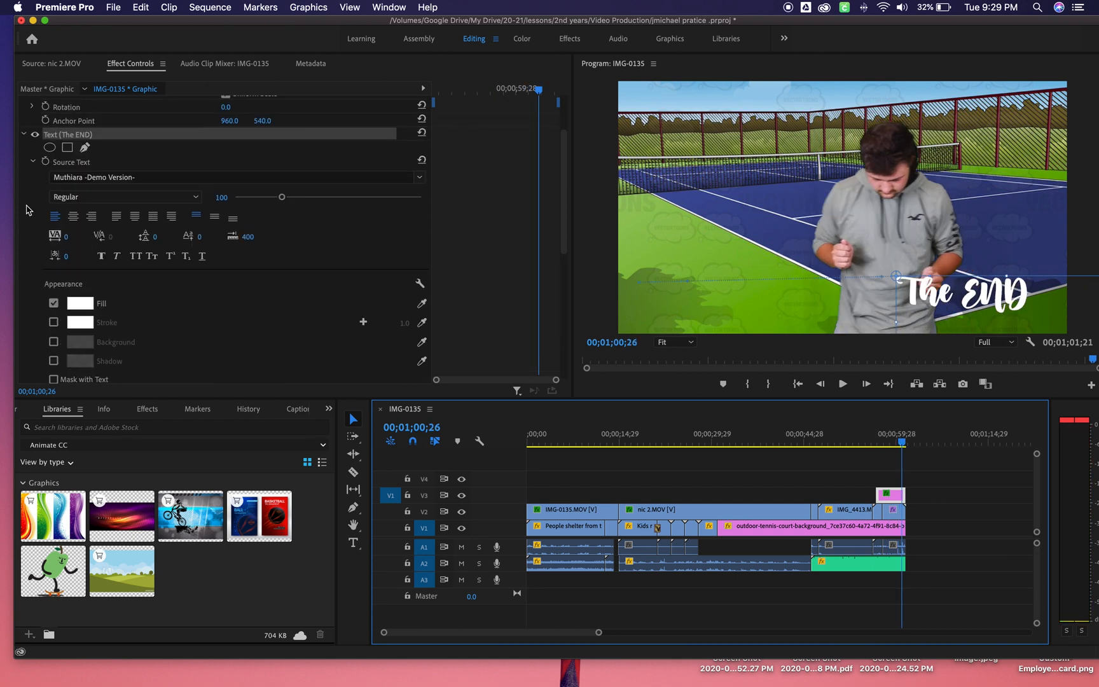
pyautogui.click(25, 135)
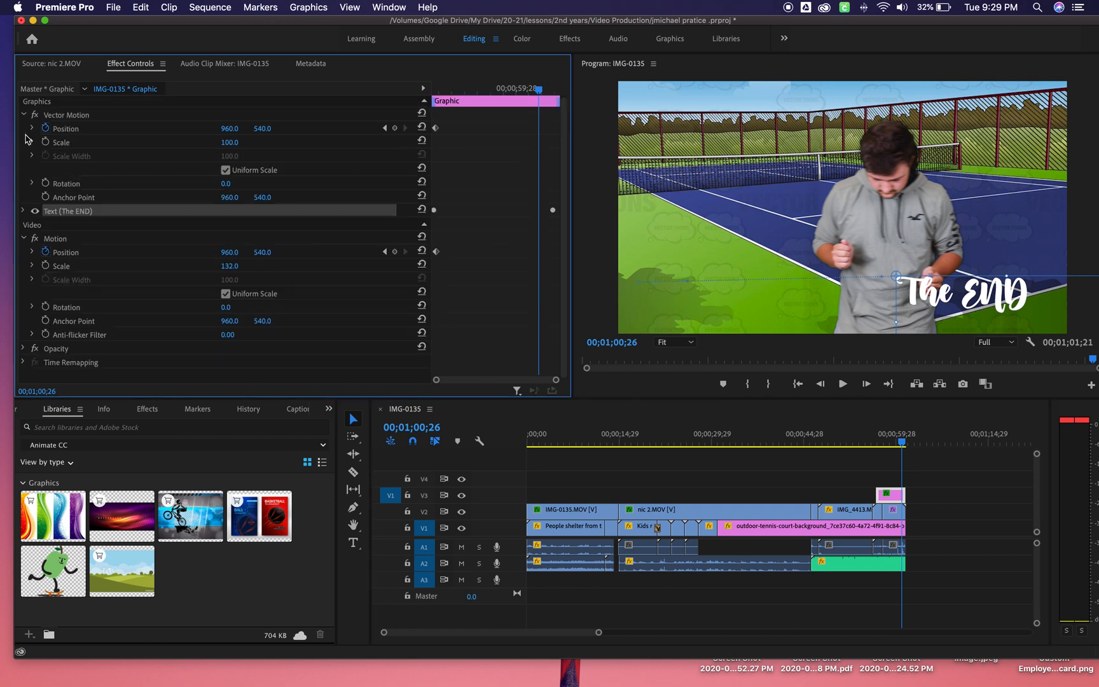